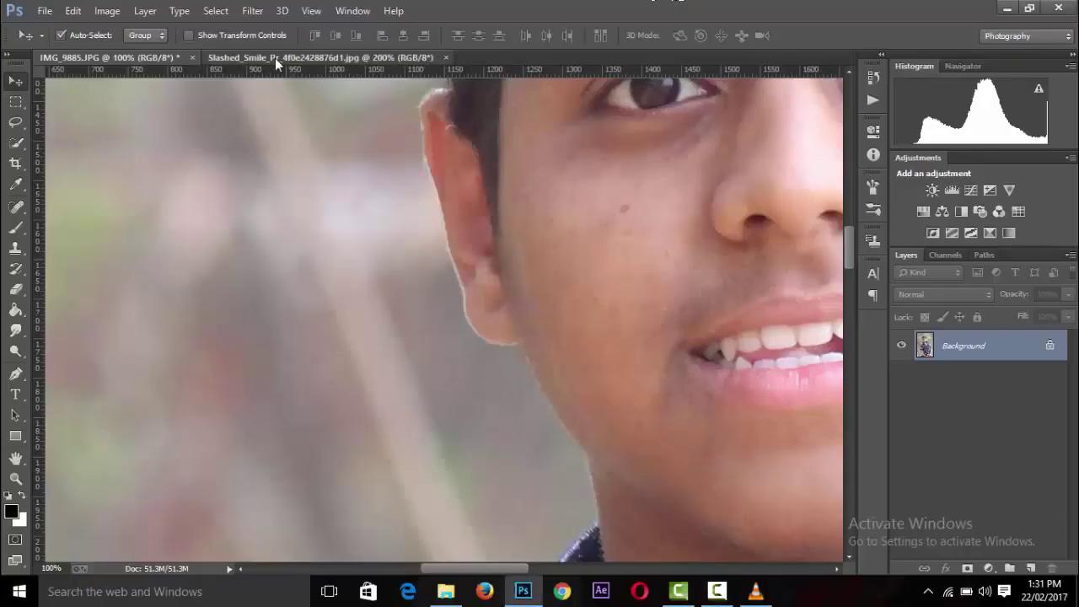
Drag the scar from Slashed_Smile into IMG_9885 as Layer 1 beside the mouth, then select Background
{"action": "left_click", "coordinate": [275, 59]}
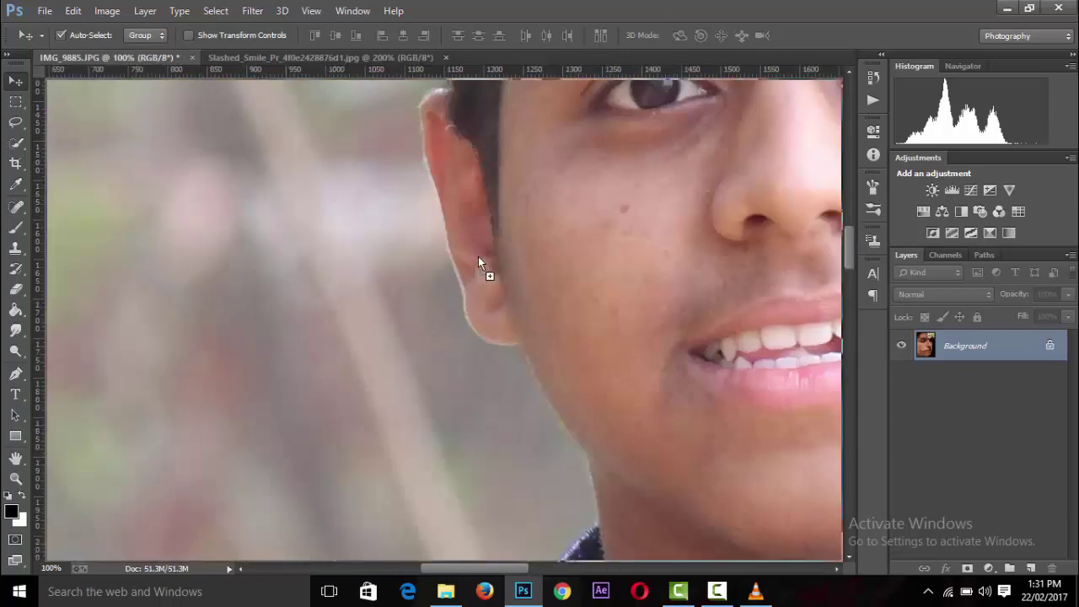
{"action": "mouse_move", "coordinate": [165, 58]}
{"action": "left_mouse_down"}
{"action": "mouse_move", "coordinate": [488, 254]}
{"action": "mouse_move", "coordinate": [643, 323]}
{"action": "left_mouse_up"}
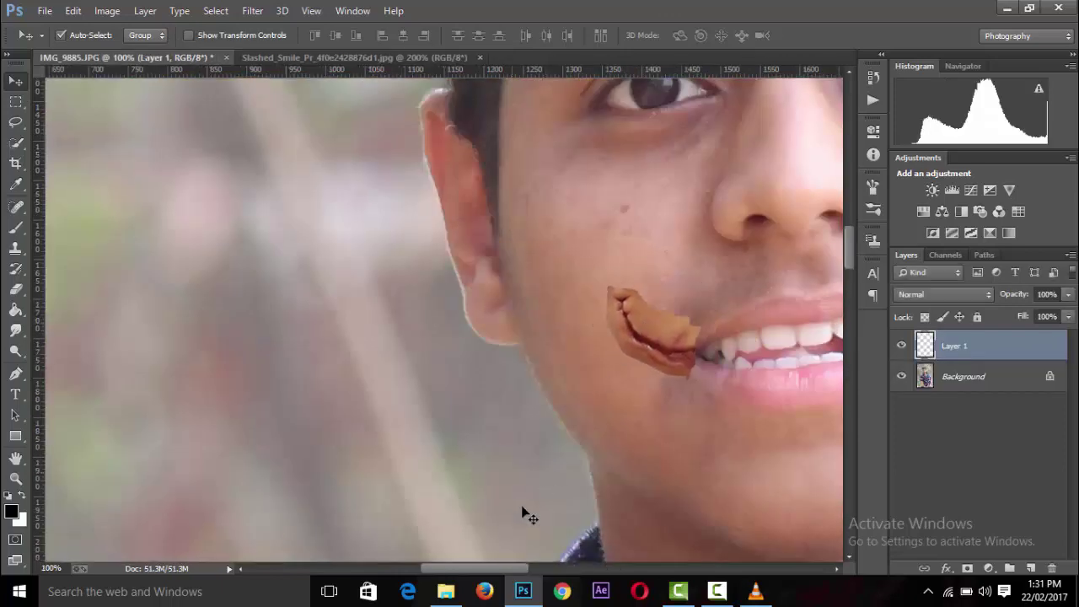
{"action": "left_click_drag", "start_coordinate": [523, 569], "coordinate": [563, 568]}
{"action": "left_click", "coordinate": [971, 377]}
Duplicate the Background and load Layer 1's scar outline as a selection on Background copy
{"action": "key", "text": "ctrl+j"}
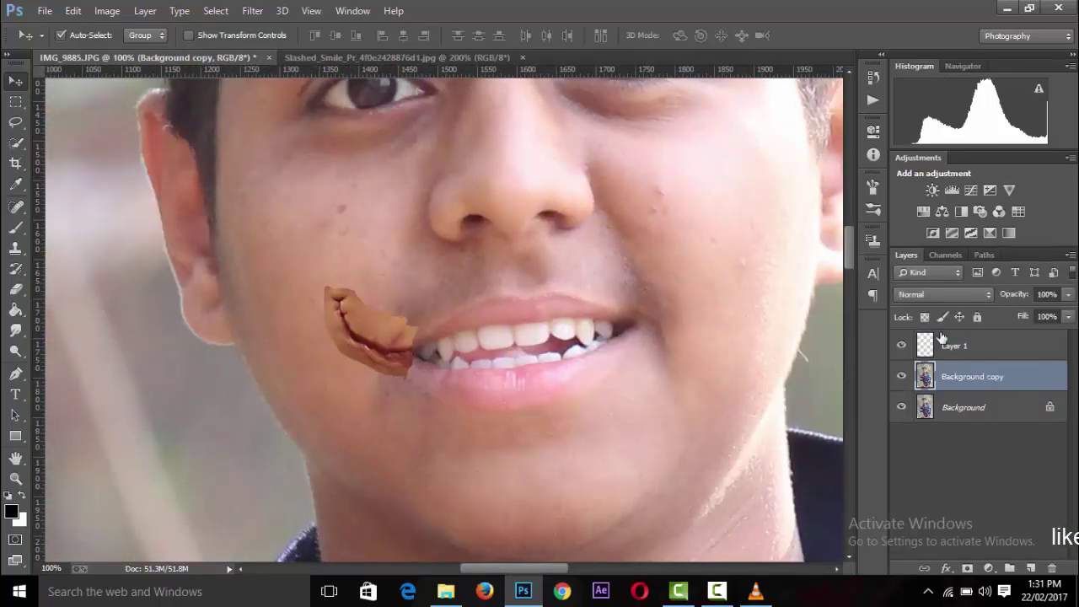
{"action": "left_click", "coordinate": [925, 346]}
{"action": "left_click", "coordinate": [924, 346], "text": "ctrl"}
{"action": "left_click", "coordinate": [951, 388]}
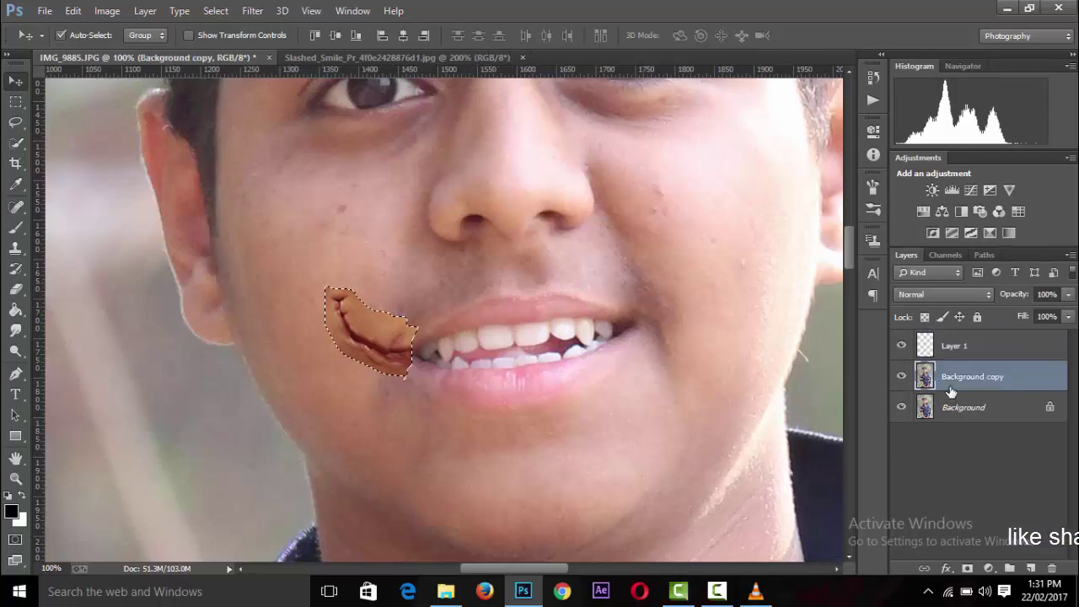
{"action": "left_click", "coordinate": [252, 10]}
{"action": "mouse_move", "coordinate": [215, 10]}
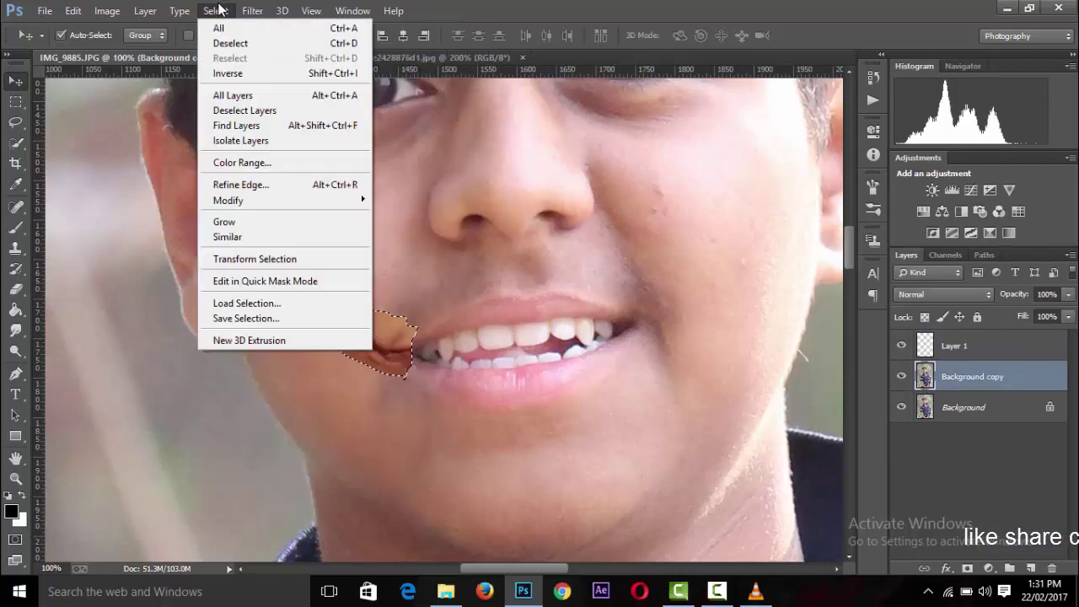
{"action": "key", "text": "Escape"}
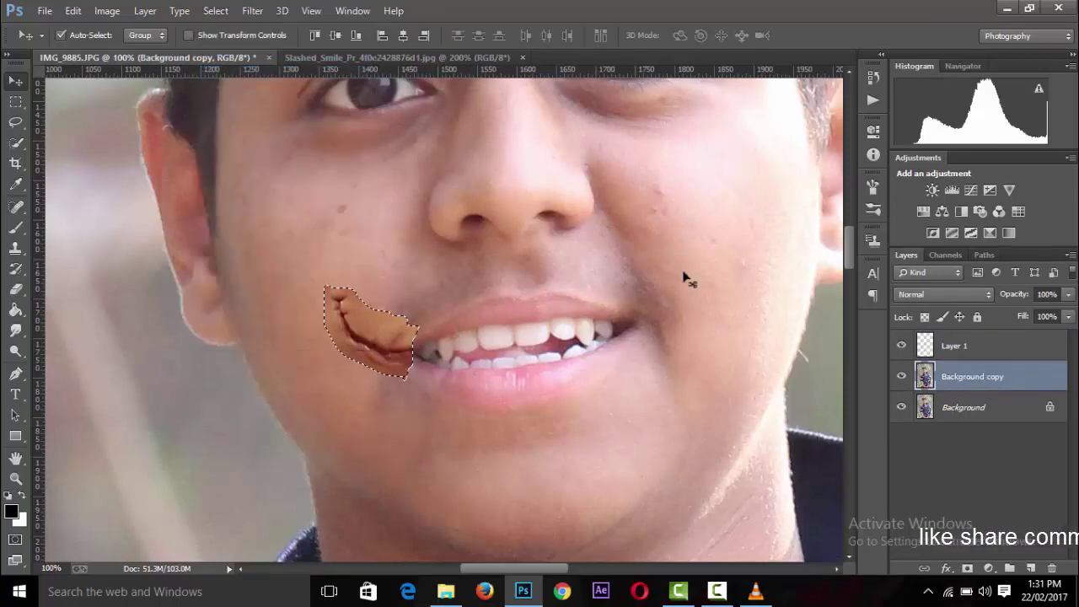
Hide Layer 1, expand the scar selection slightly, and invert it
{"action": "left_click", "coordinate": [900, 347]}
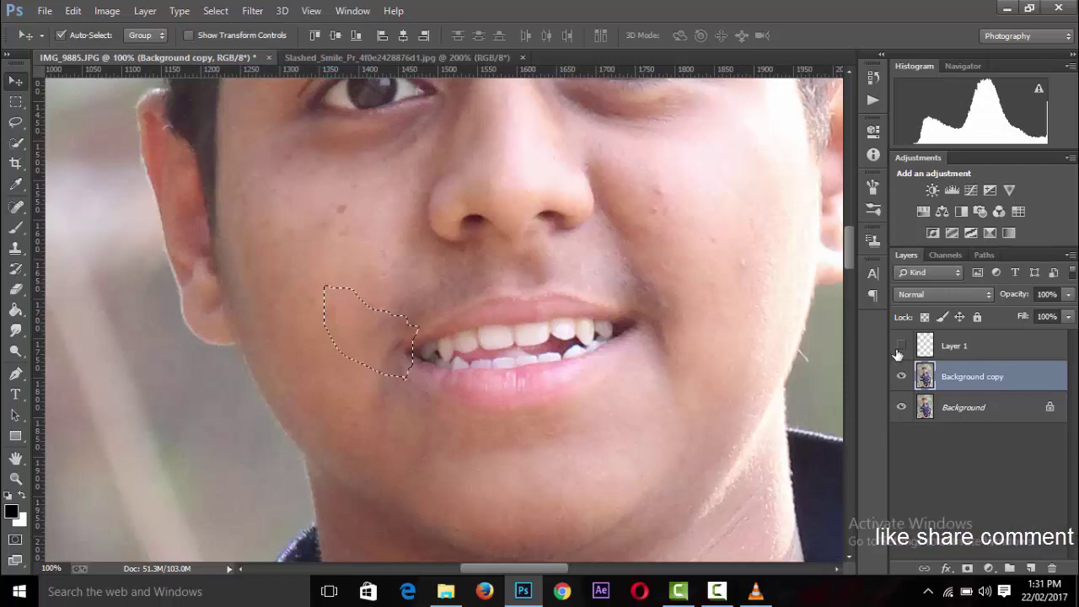
{"action": "left_click", "coordinate": [216, 10]}
{"action": "mouse_move", "coordinate": [253, 199]}
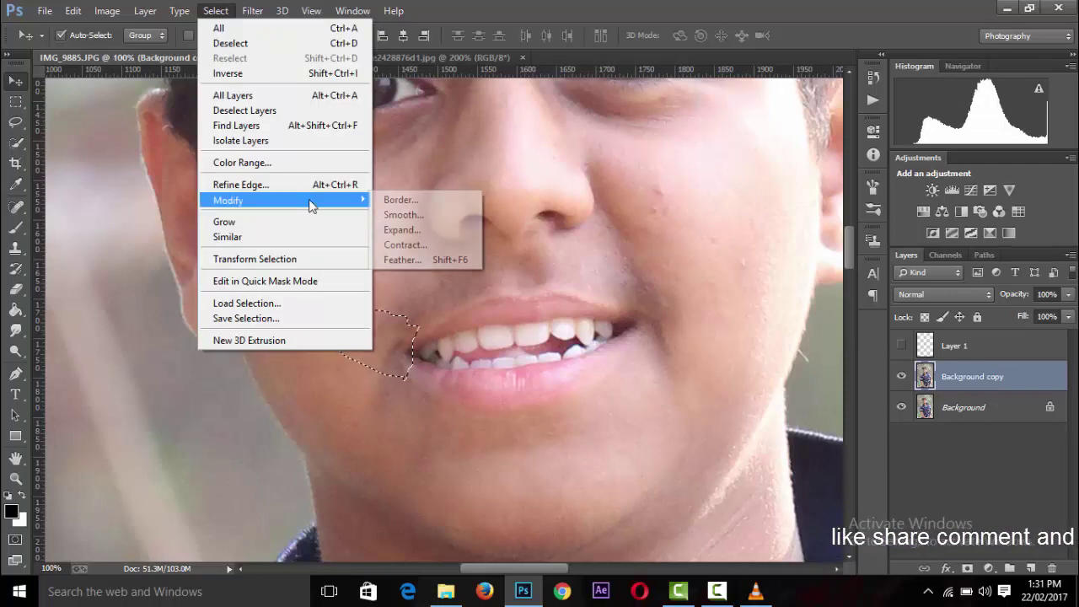
{"action": "left_click", "coordinate": [408, 235]}
{"action": "left_click", "coordinate": [610, 201]}
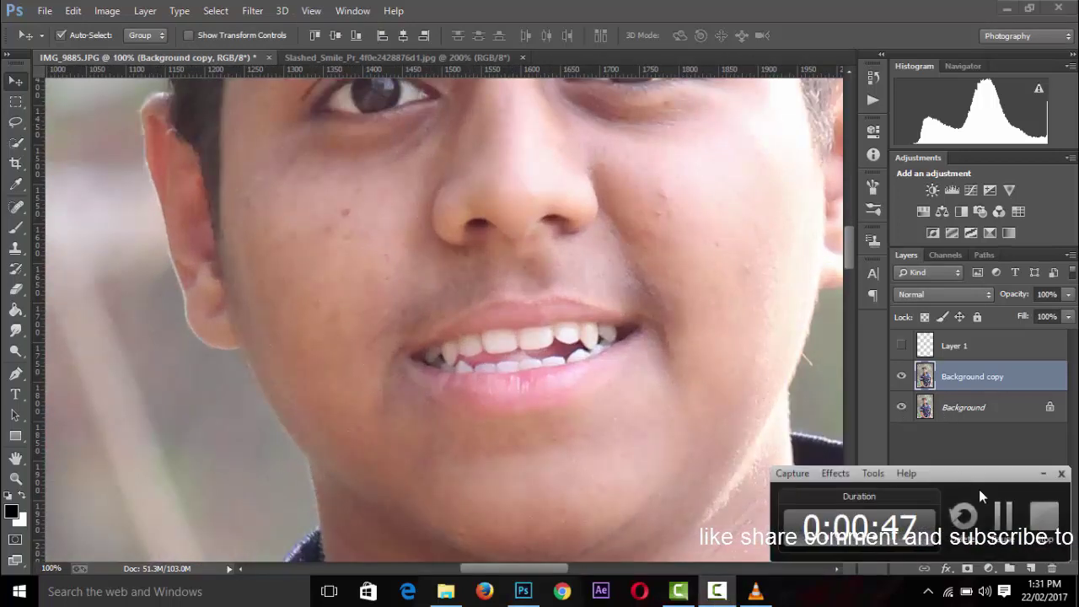
{"action": "left_click", "coordinate": [252, 10]}
{"action": "left_click", "coordinate": [246, 71]}
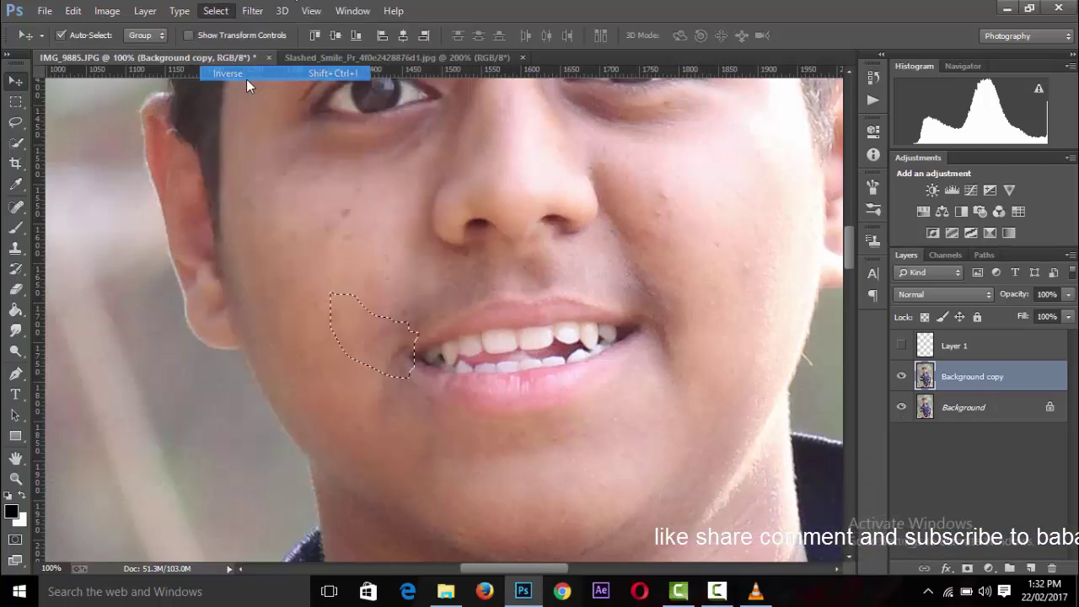
Hide the Background, delete the scar-shaped patch from Background copy, and show Layer 1
{"action": "left_click", "coordinate": [901, 407]}
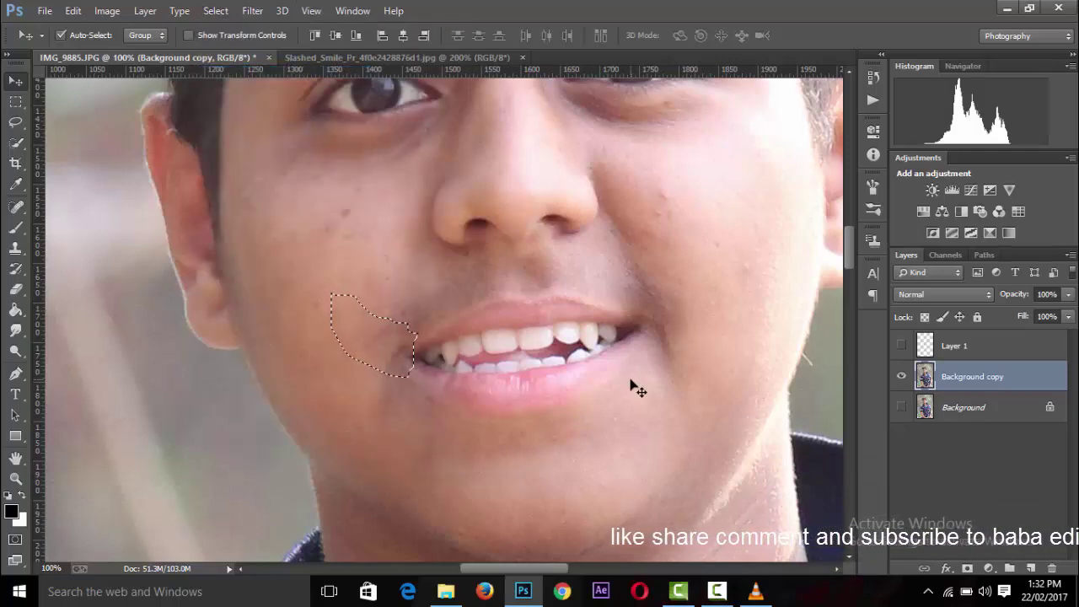
{"action": "key", "text": "Delete"}
{"action": "key", "text": "ctrl+d"}
{"action": "key", "text": "ctrl+minus"}
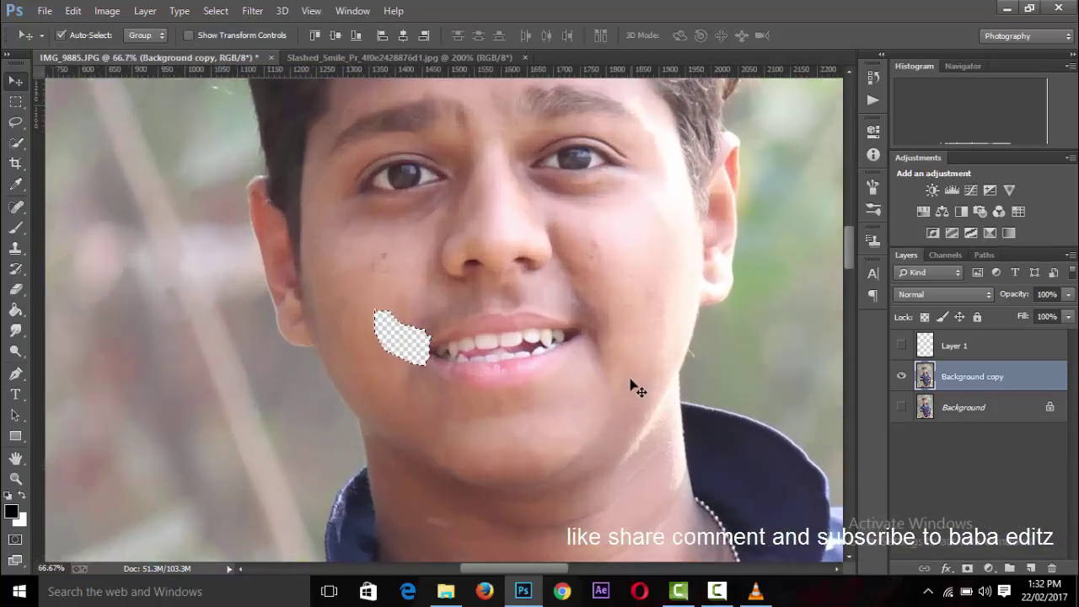
{"action": "left_click", "coordinate": [901, 346]}
{"action": "left_click", "coordinate": [901, 345]}
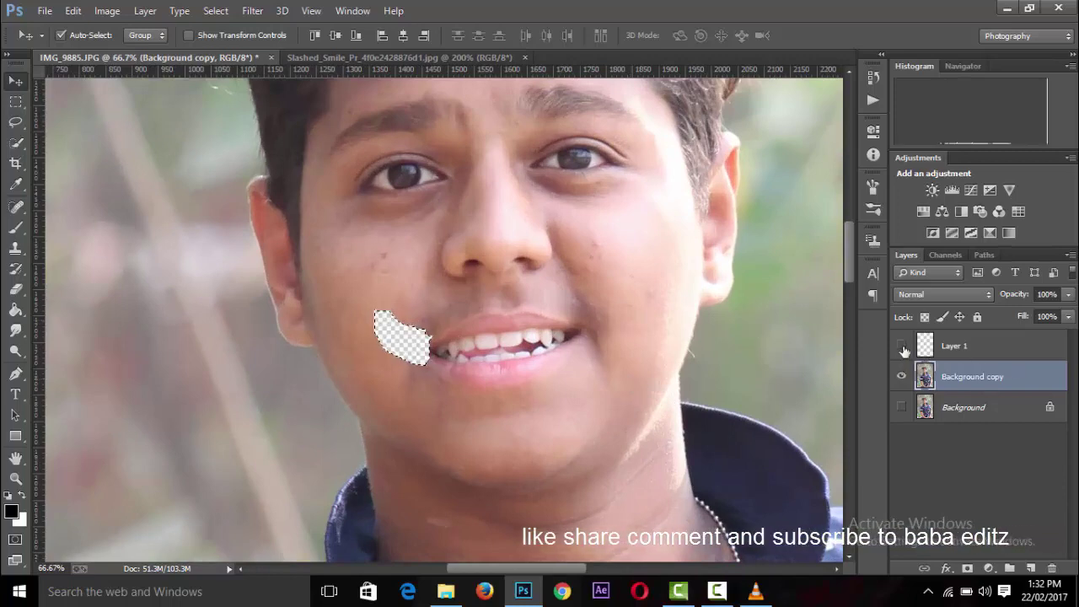
{"action": "left_click", "coordinate": [901, 345]}
Auto-blend Layer 1 and Background copy with Seamless Tones and Colors
{"action": "left_click", "coordinate": [959, 347], "text": "shift"}
{"action": "left_click", "coordinate": [107, 10]}
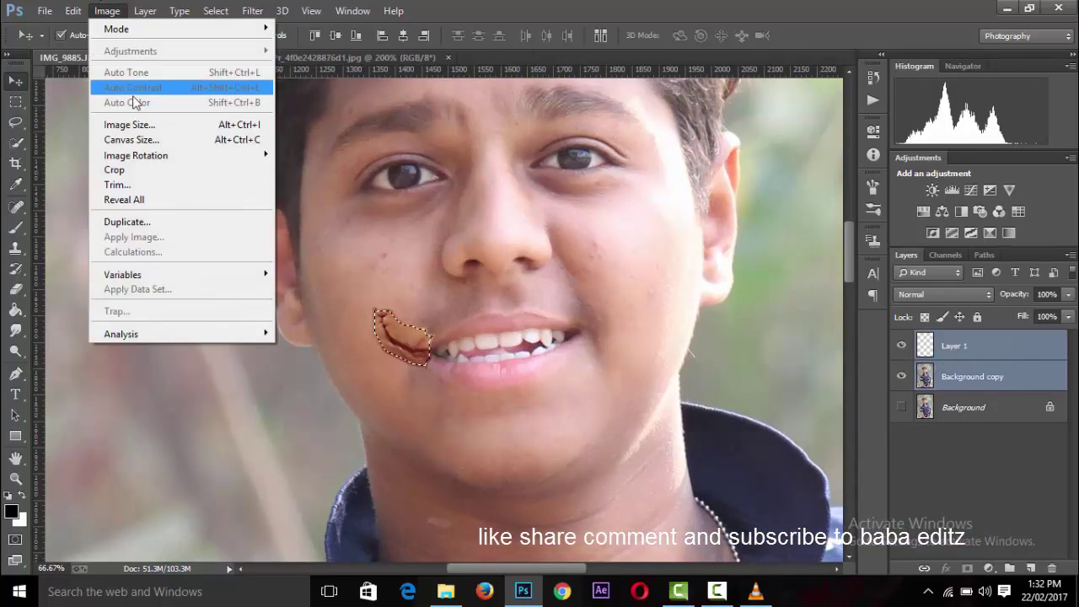
{"action": "left_click", "coordinate": [193, 348]}
{"action": "left_click", "coordinate": [607, 156]}
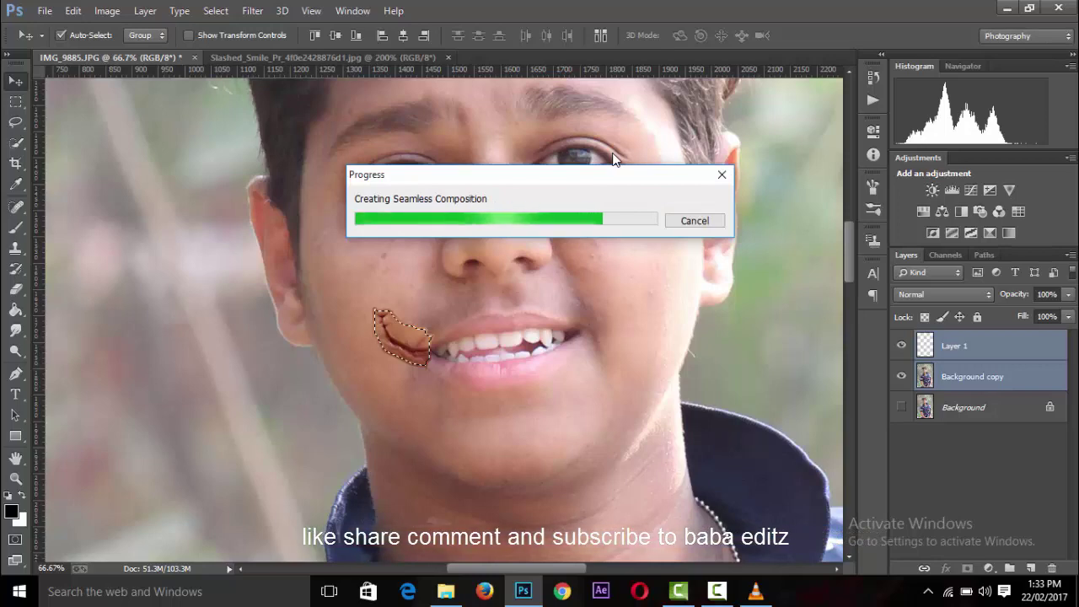
{"action": "key", "text": "ctrl+plus"}
{"action": "key", "text": "ctrl+plus"}
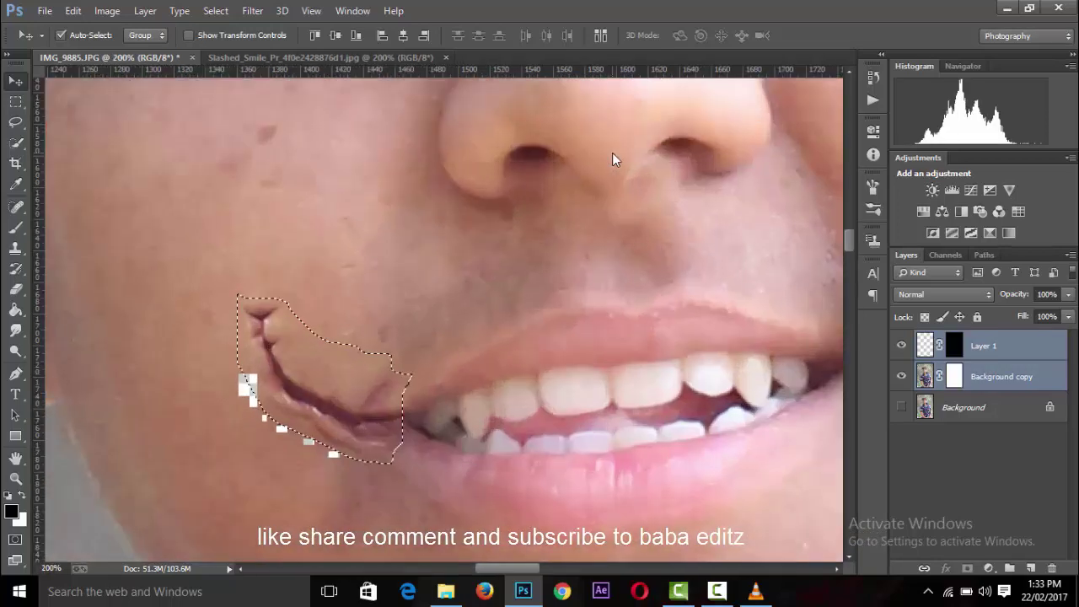
{"action": "key", "text": "ctrl+t"}
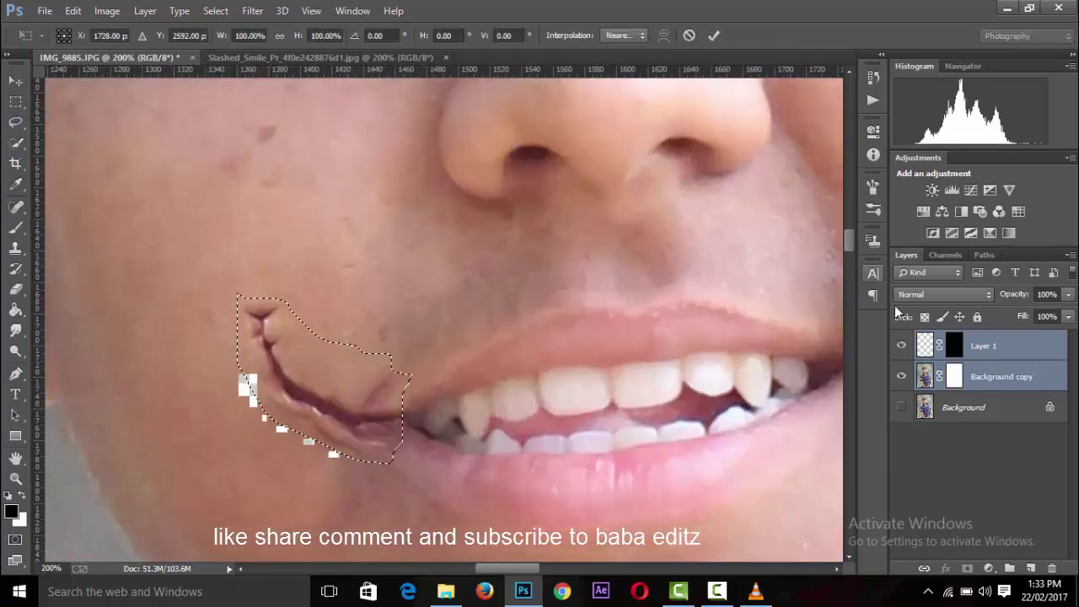
Stretch the scar on Layer 1 toward the lower left with Free Transform
{"action": "left_click", "coordinate": [693, 35]}
{"action": "left_click", "coordinate": [1016, 348]}
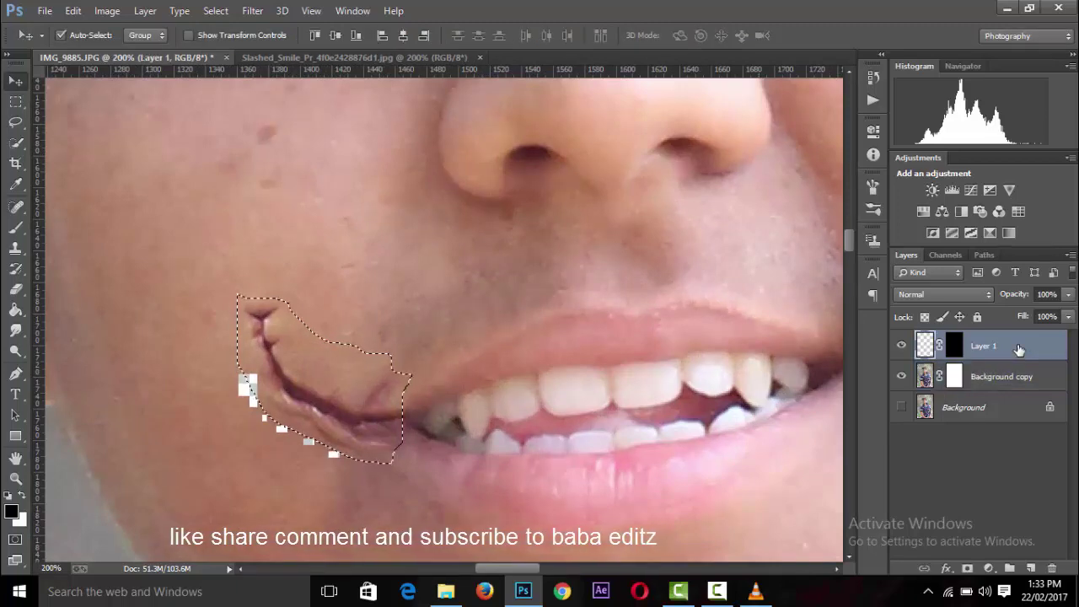
{"action": "key", "text": "ctrl+t"}
{"action": "left_click_drag", "start_coordinate": [232, 472], "coordinate": [208, 485]}
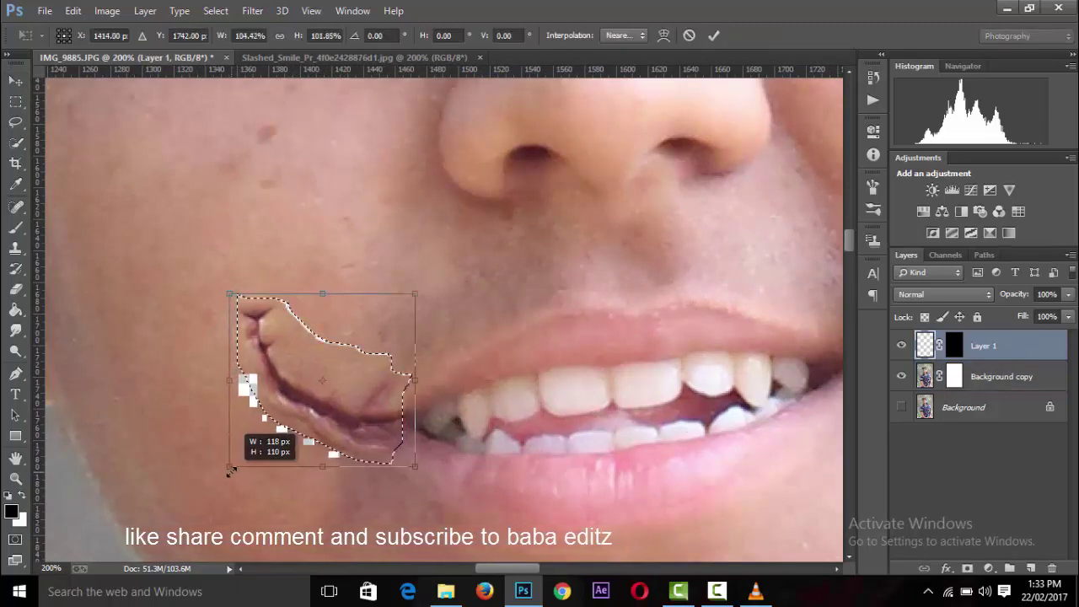
{"action": "left_click", "coordinate": [688, 36]}
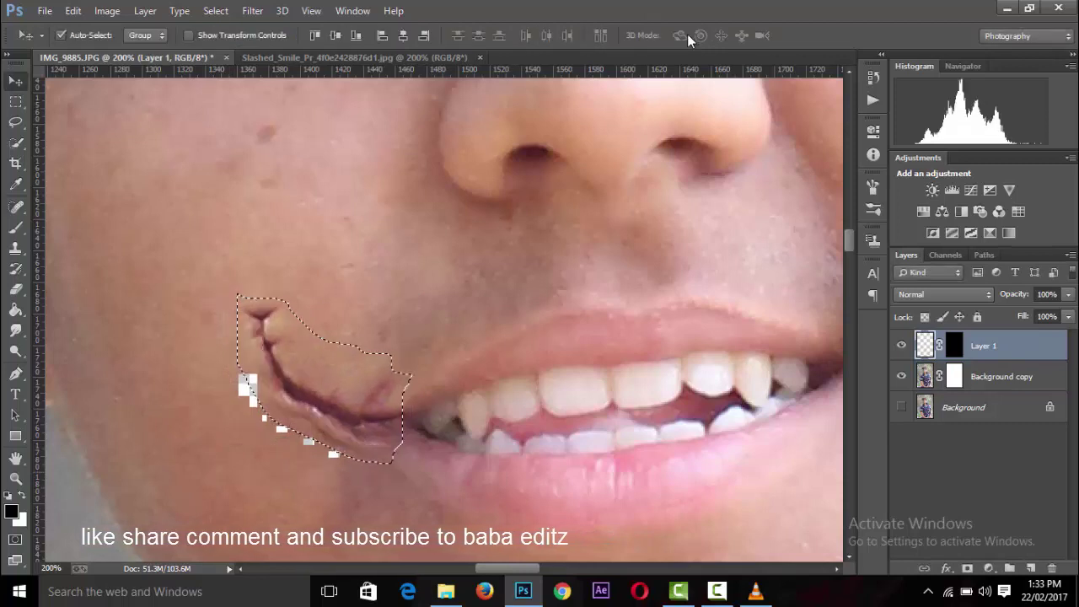
Stretch Background copy's cheek patch down and left to match, then zoom in on the mouth
{"action": "left_click", "coordinate": [983, 380]}
{"action": "key", "text": "ctrl+t"}
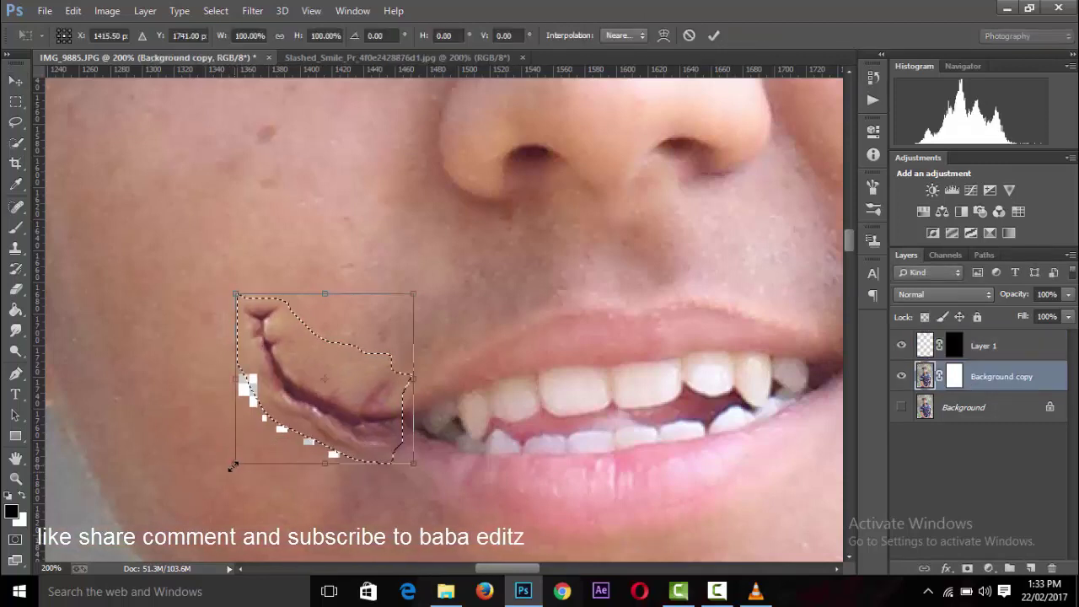
{"action": "left_click_drag", "start_coordinate": [234, 463], "coordinate": [193, 482]}
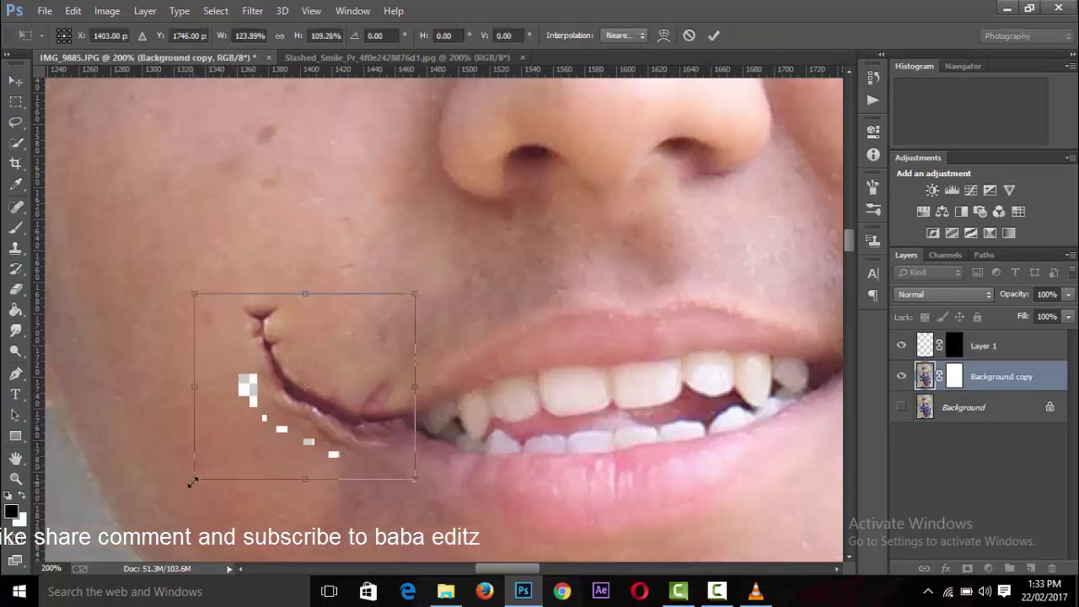
{"action": "left_click", "coordinate": [689, 36]}
{"action": "key", "text": "ctrl+minus"}
{"action": "key", "text": "ctrl+minus"}
{"action": "key", "text": "ctrl+minus"}
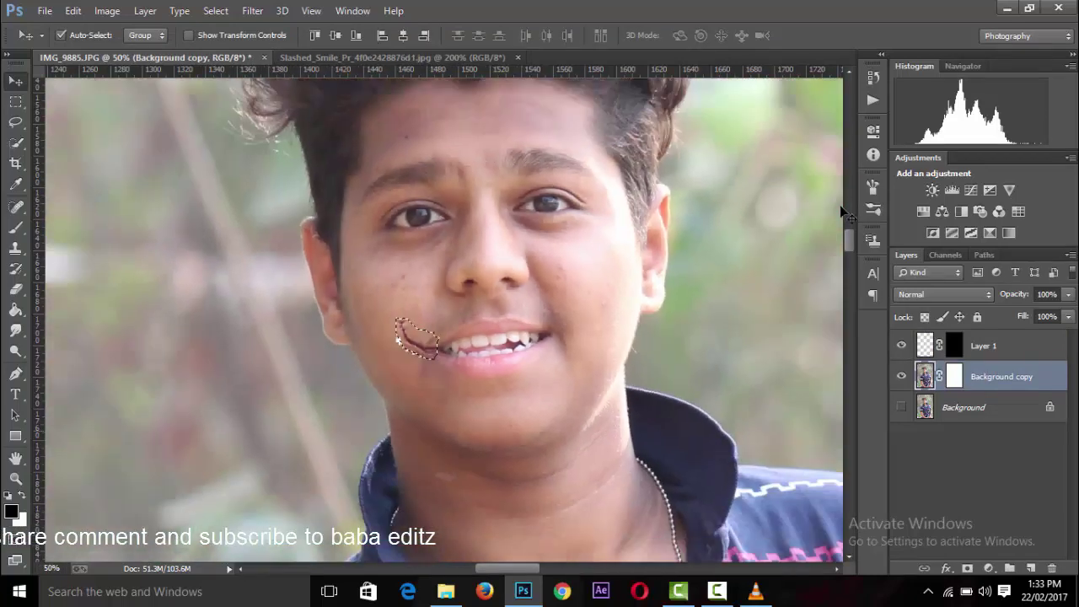
{"action": "key", "text": "ctrl+plus"}
{"action": "key", "text": "ctrl+minus"}
{"action": "key", "text": "ctrl+plus"}
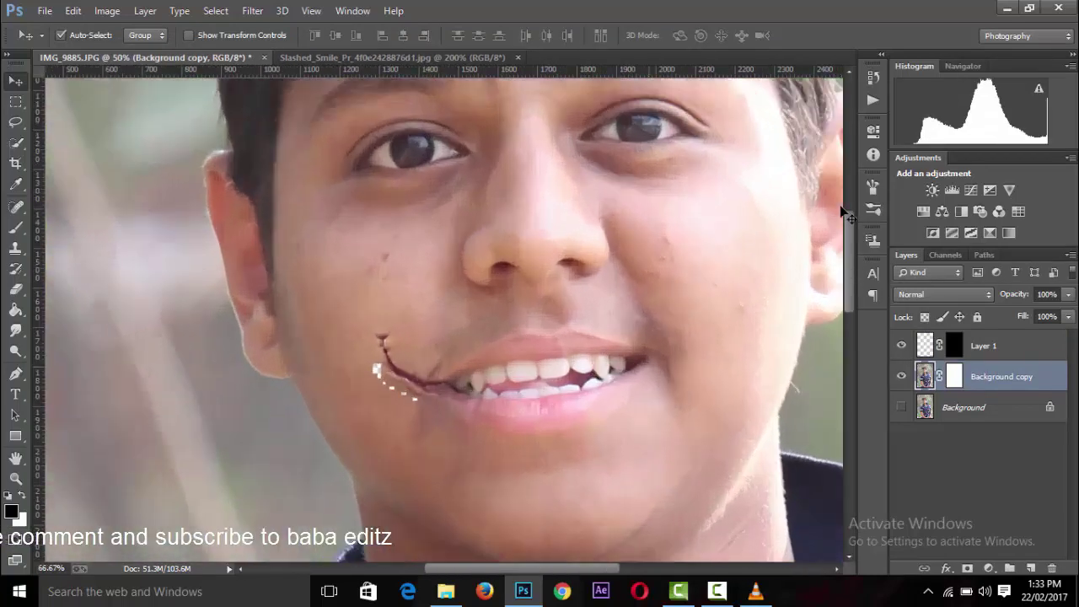
{"action": "key", "text": "ctrl+plus"}
{"action": "key", "text": "ctrl+plus"}
{"action": "left_click_drag", "start_coordinate": [854, 241], "coordinate": [852, 248]}
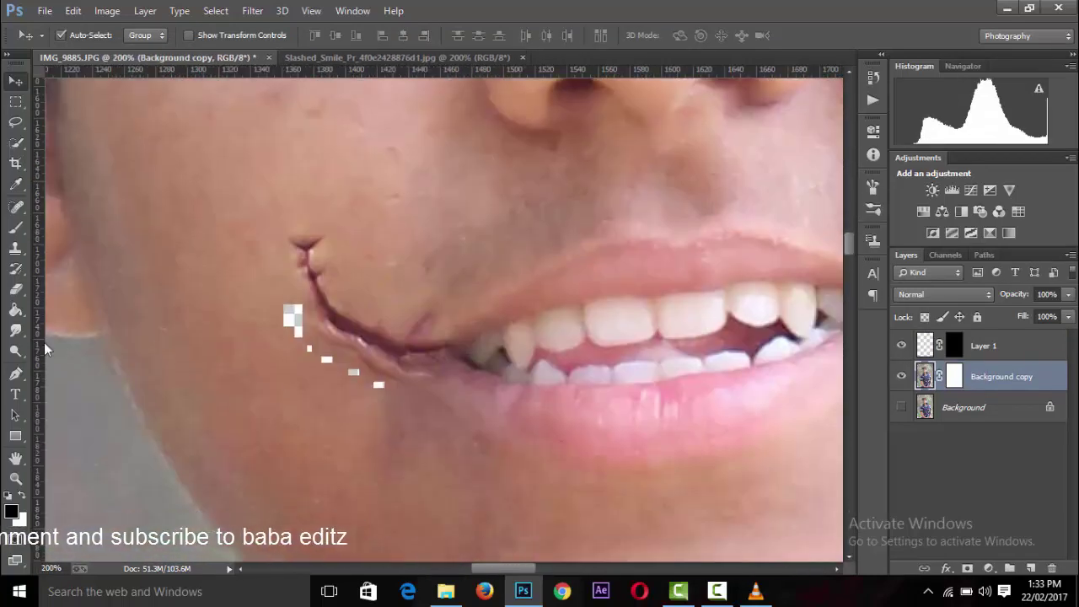
Pick the Clone Stamp tool, check its brush size, and inspect the cheek at several zooms
{"action": "left_click", "coordinate": [18, 250]}
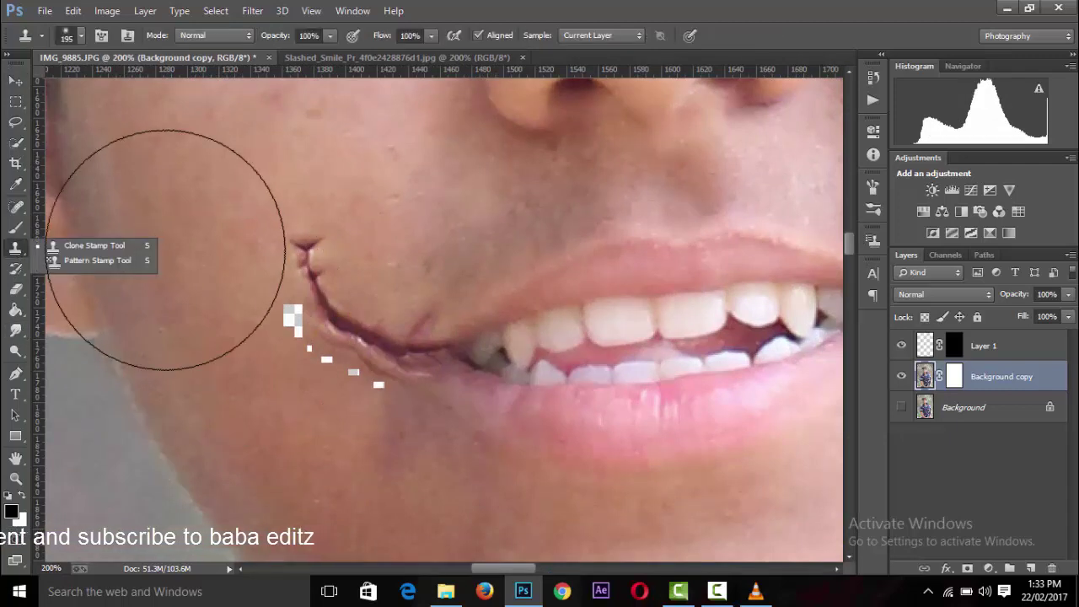
{"action": "left_click", "coordinate": [71, 36]}
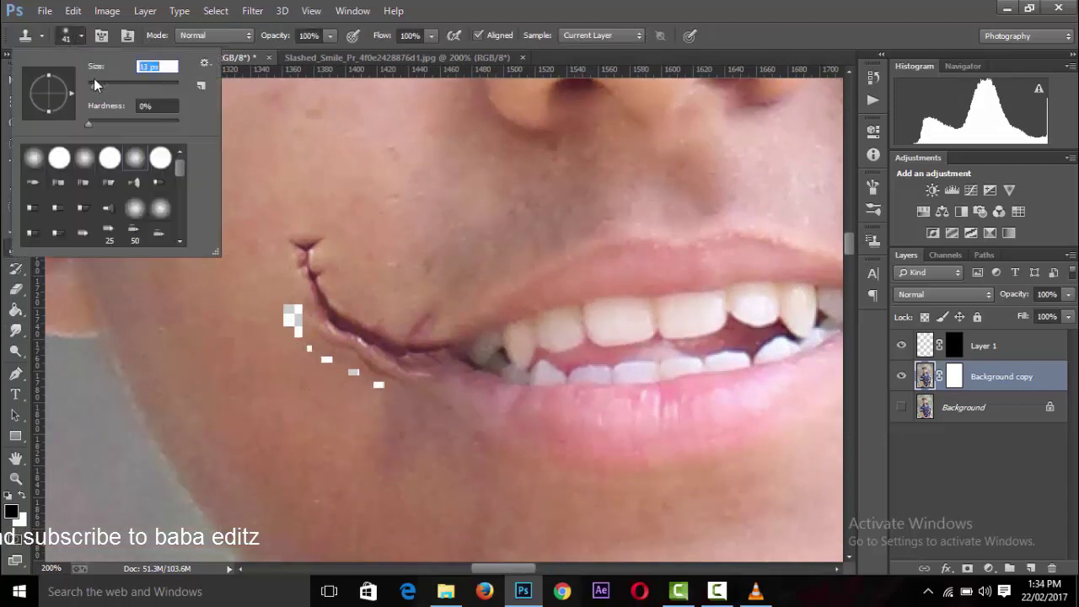
{"action": "left_click", "coordinate": [263, 297]}
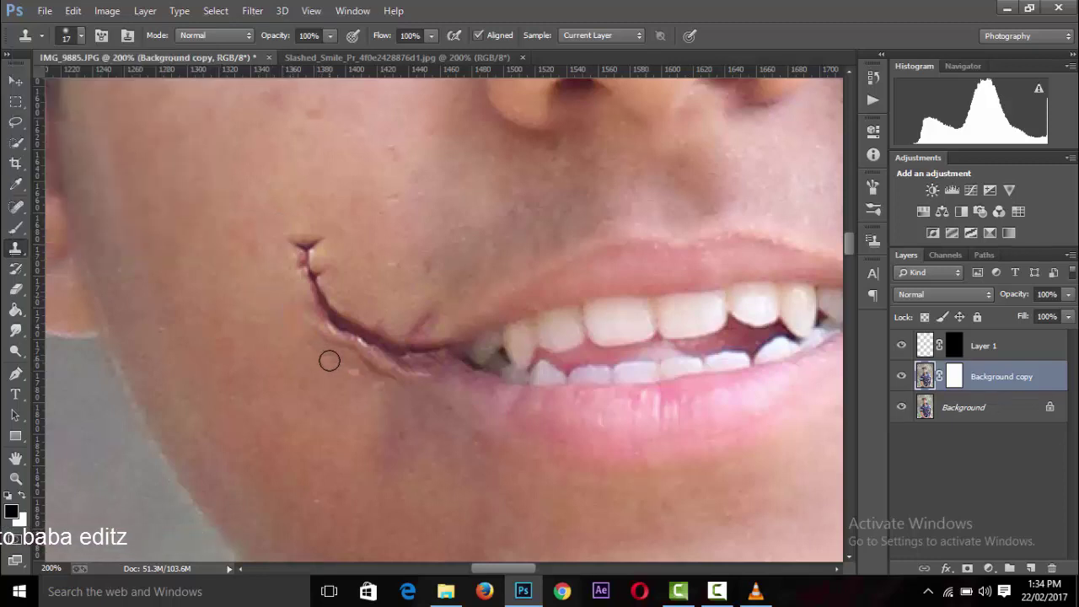
{"action": "left_click", "coordinate": [987, 413]}
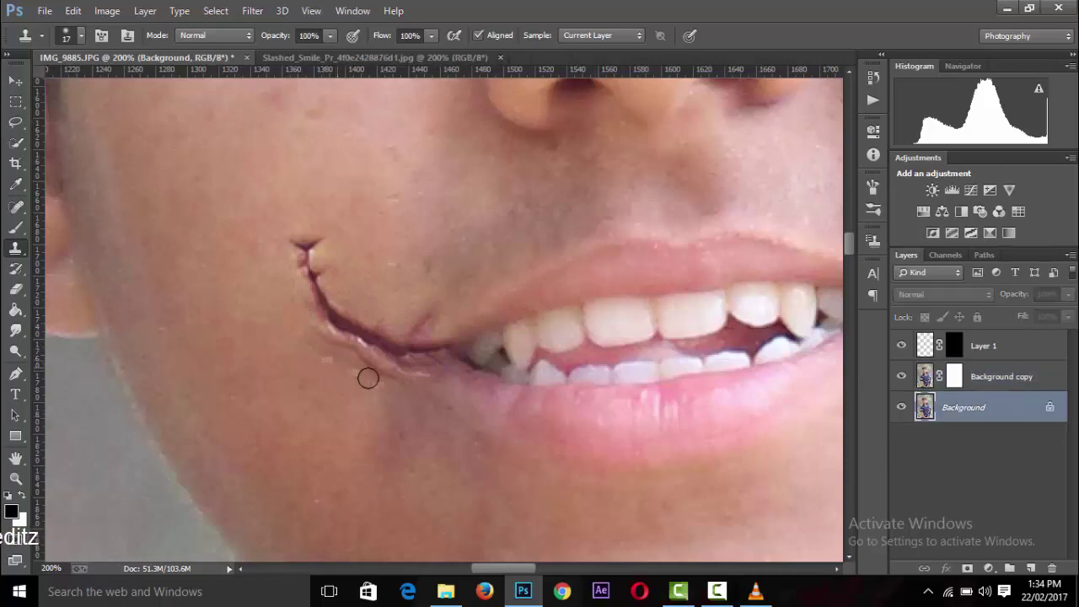
{"action": "key", "text": "ctrl+minus"}
{"action": "key", "text": "ctrl+minus"}
{"action": "key", "text": "ctrl+minus"}
{"action": "key", "text": "ctrl+minus"}
{"action": "key", "text": "ctrl+minus"}
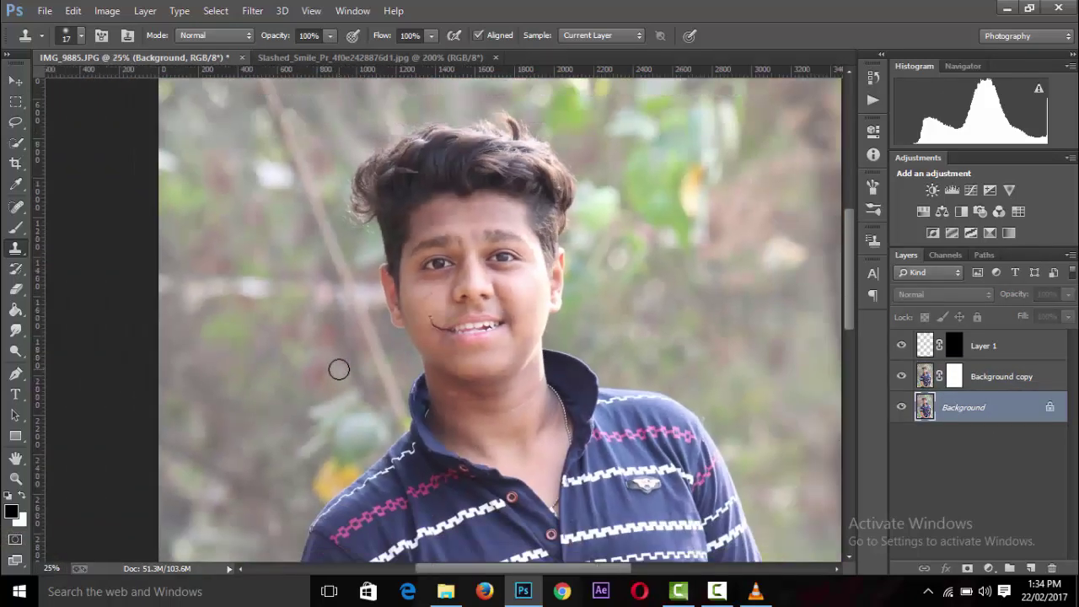
{"action": "key", "text": "ctrl+minus"}
{"action": "key", "text": "ctrl+minus"}
{"action": "key", "text": "ctrl+plus"}
{"action": "key", "text": "ctrl+plus"}
{"action": "key", "text": "ctrl+plus"}
{"action": "key", "text": "ctrl+plus"}
{"action": "key", "text": "ctrl+plus"}
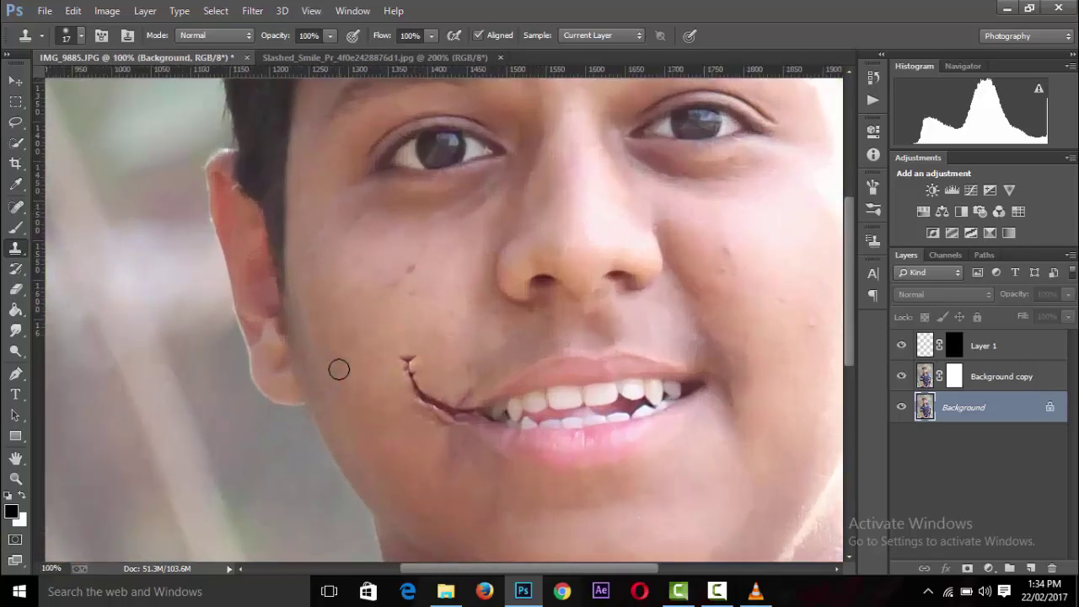
{"action": "key", "text": "ctrl+plus"}
{"action": "key", "text": "ctrl+minus"}
{"action": "key", "text": "ctrl+minus"}
{"action": "key", "text": "ctrl+minus"}
{"action": "key", "text": "ctrl+minus"}
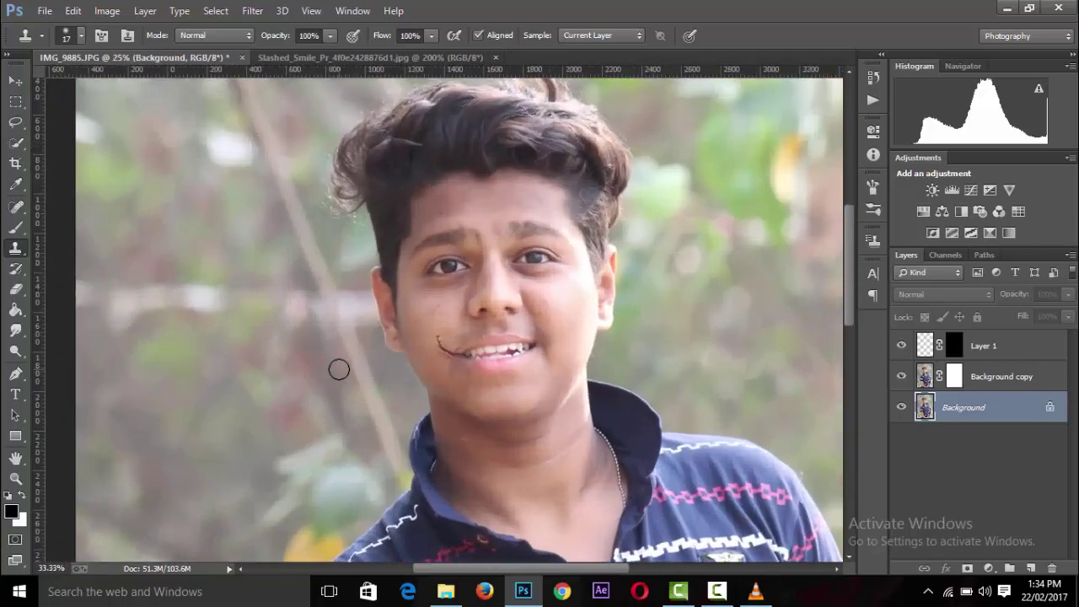
{"action": "key", "text": "ctrl+plus"}
Merge Layer 1 and Background copy into the Background layer
{"action": "left_click", "coordinate": [1009, 384], "text": "shift"}
{"action": "left_click", "coordinate": [1003, 346], "text": "shift"}
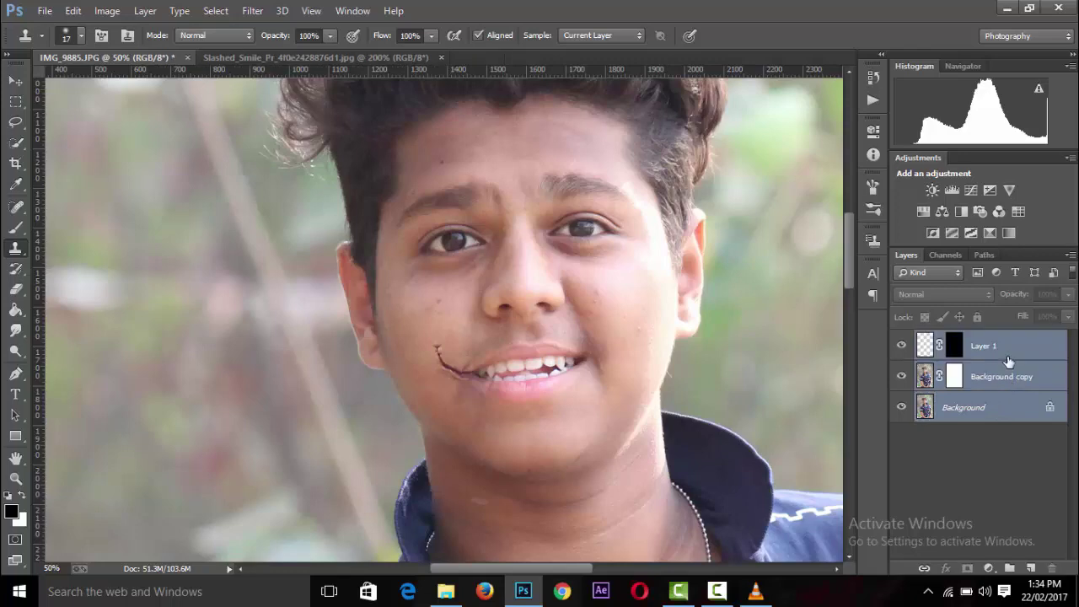
{"action": "right_click", "coordinate": [1007, 346]}
{"action": "left_click", "coordinate": [759, 451]}
Drag the selected scar from Slashed_Smile into the boy's portrait
{"action": "key", "text": "ctrl+minus"}
{"action": "key", "text": "ctrl+minus"}
{"action": "key", "text": "ctrl+minus"}
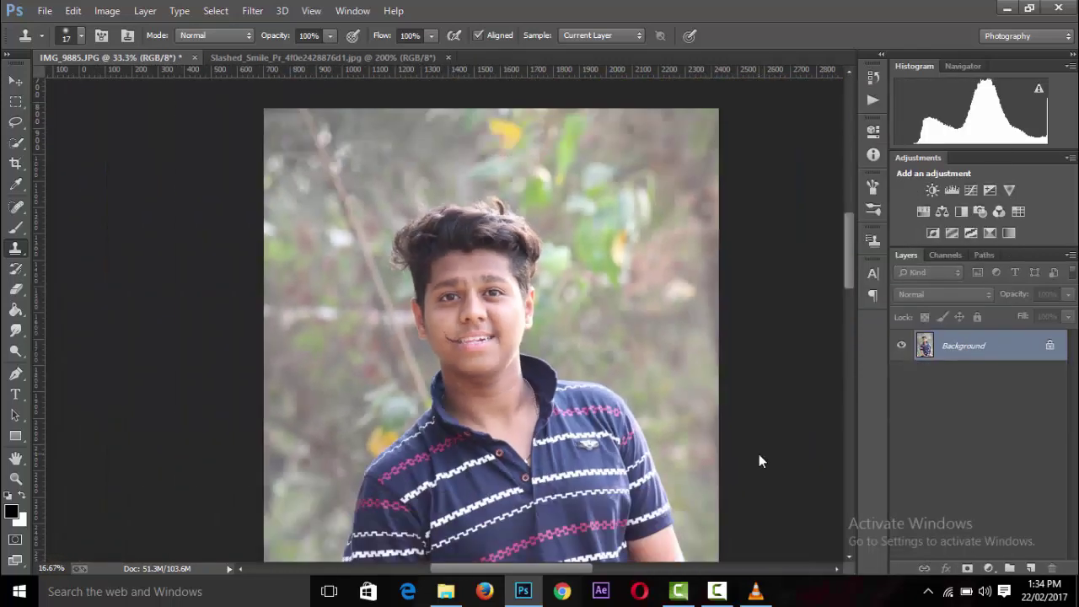
{"action": "key", "text": "ctrl+plus"}
{"action": "key", "text": "ctrl+plus"}
{"action": "key", "text": "ctrl+plus"}
{"action": "key", "text": "ctrl+plus"}
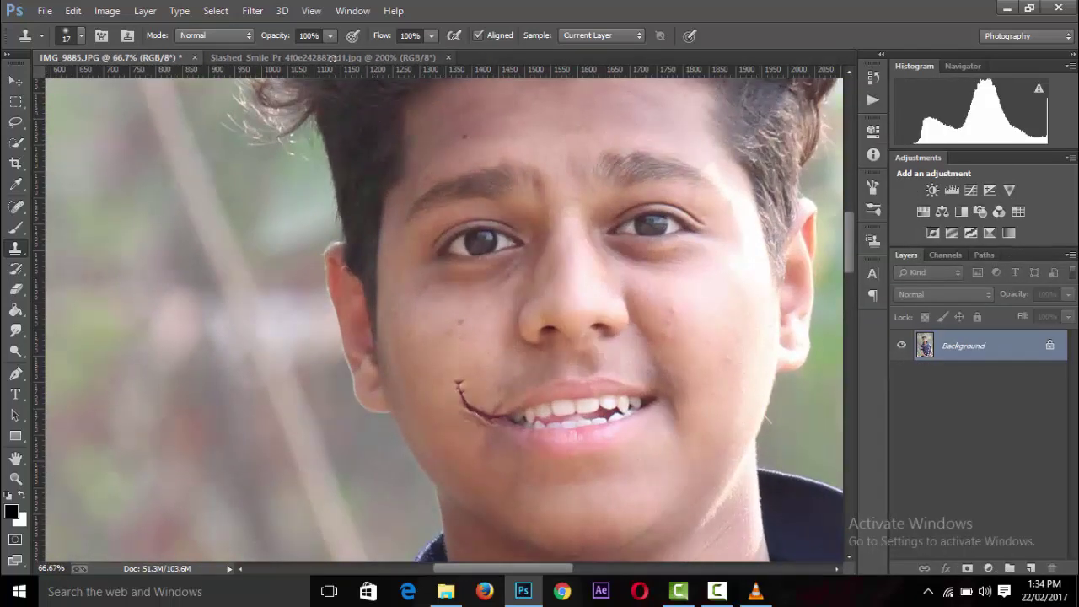
{"action": "left_click", "coordinate": [333, 58]}
{"action": "left_click", "coordinate": [15, 80]}
{"action": "mouse_move", "coordinate": [288, 382]}
{"action": "left_mouse_down"}
{"action": "mouse_move", "coordinate": [467, 299]}
{"action": "mouse_move", "coordinate": [615, 385]}
{"action": "left_mouse_up"}
Flip the scar horizontally, move it to the right mouth corner, and rotate it along the smile
{"action": "key", "text": "ctrl+t"}
{"action": "right_click", "coordinate": [617, 384]}
{"action": "left_click", "coordinate": [631, 376]}
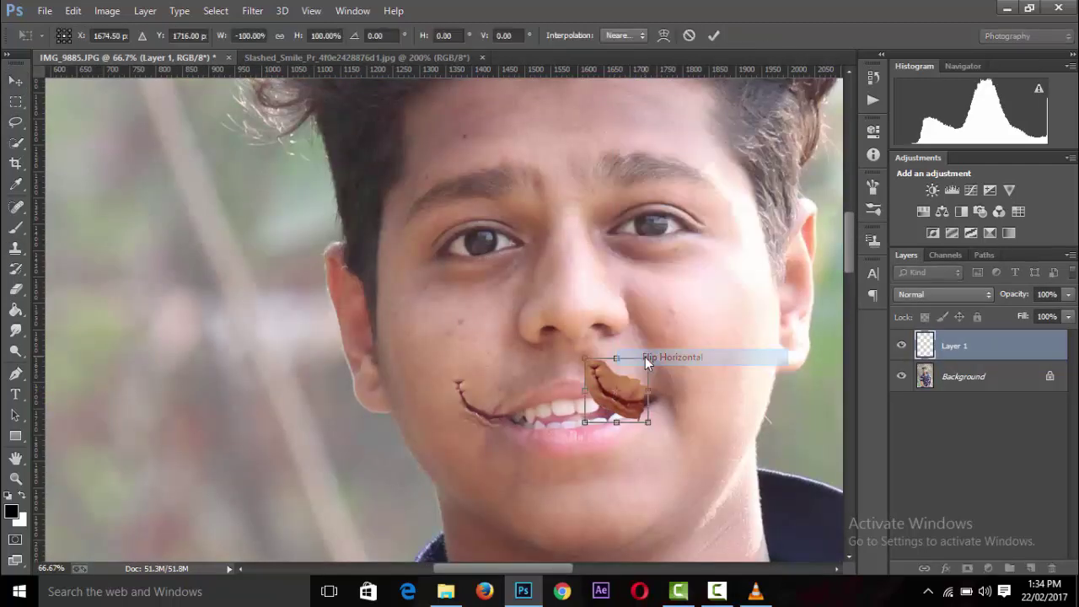
{"action": "left_click", "coordinate": [713, 35]}
{"action": "left_click_drag", "start_coordinate": [635, 357], "coordinate": [701, 365]}
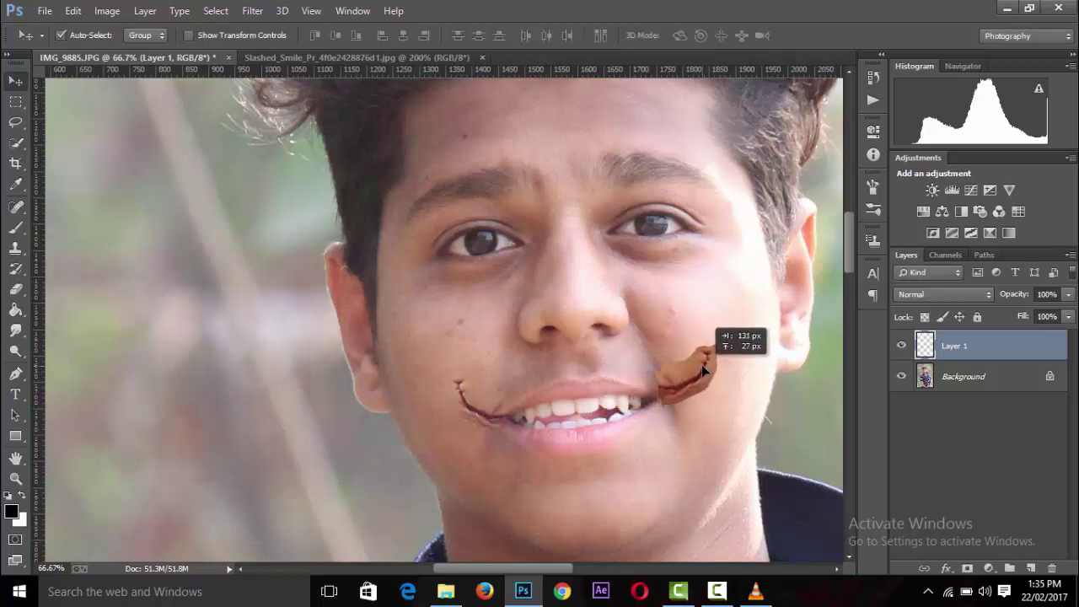
{"action": "key", "text": "ctrl+t"}
{"action": "left_click_drag", "start_coordinate": [749, 322], "coordinate": [737, 297]}
{"action": "left_click", "coordinate": [714, 35]}
Duplicate the Background layer into Background copy
{"action": "scroll", "coordinate": [737, 274], "scroll_direction": "down", "scroll_amount": 1}
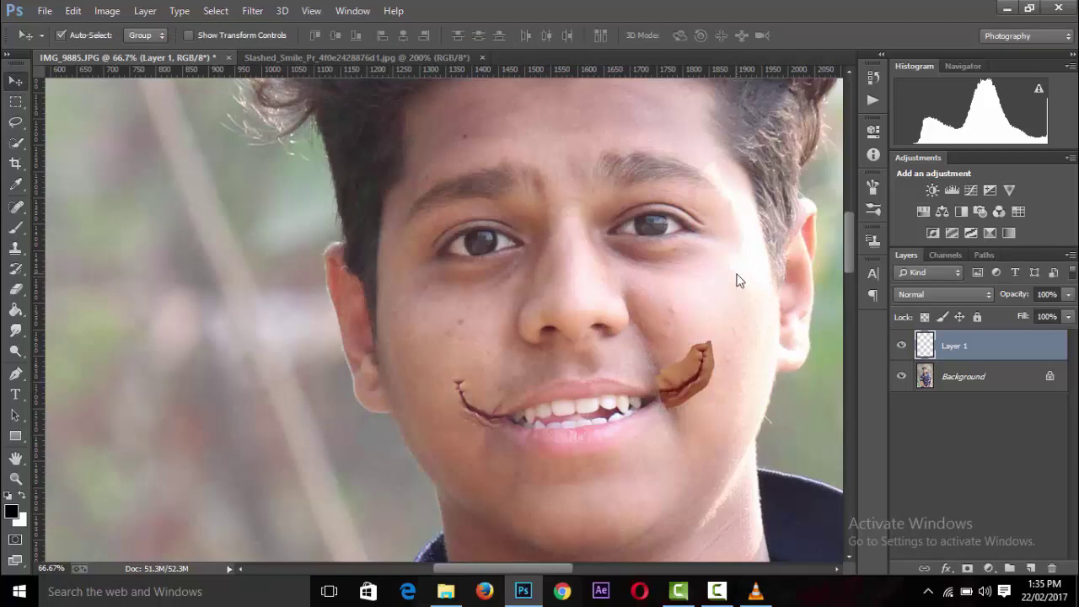
{"action": "scroll", "coordinate": [737, 274], "scroll_direction": "down", "scroll_amount": 1}
{"action": "scroll", "coordinate": [736, 274], "scroll_direction": "down", "scroll_amount": 1}
{"action": "scroll", "coordinate": [737, 273], "scroll_direction": "up", "scroll_amount": 2}
{"action": "scroll", "coordinate": [736, 274], "scroll_direction": "up", "scroll_amount": 1}
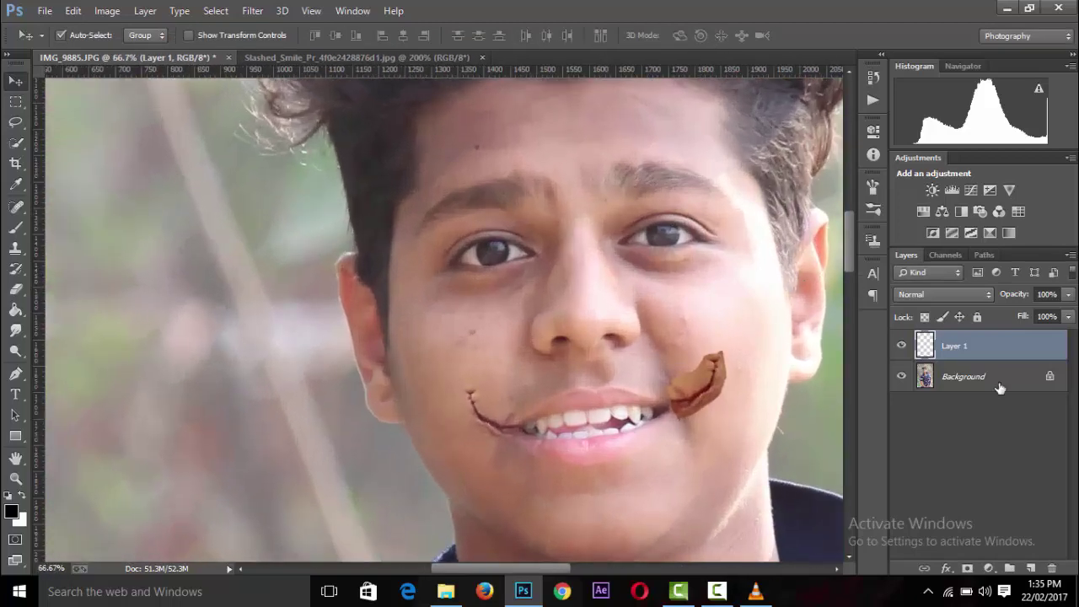
{"action": "left_click", "coordinate": [998, 386]}
{"action": "key", "text": "ctrl+j"}
Load the new scar's outline as a selection, hide Layer 1, and select Background copy
{"action": "left_click", "coordinate": [989, 349]}
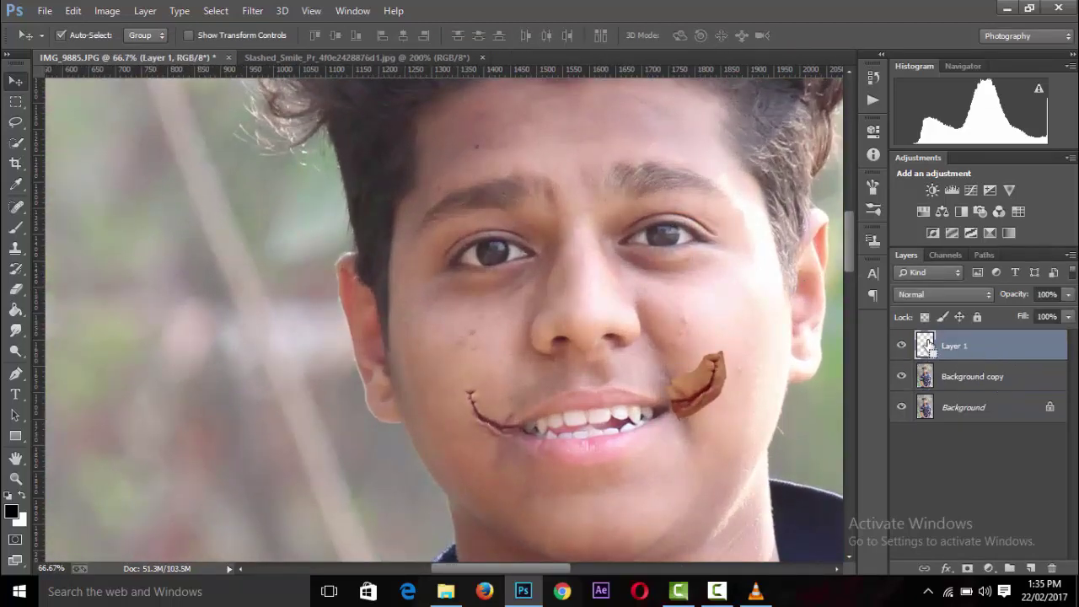
{"action": "left_click", "coordinate": [927, 345], "text": "ctrl"}
{"action": "left_click", "coordinate": [901, 346]}
{"action": "left_click", "coordinate": [969, 376]}
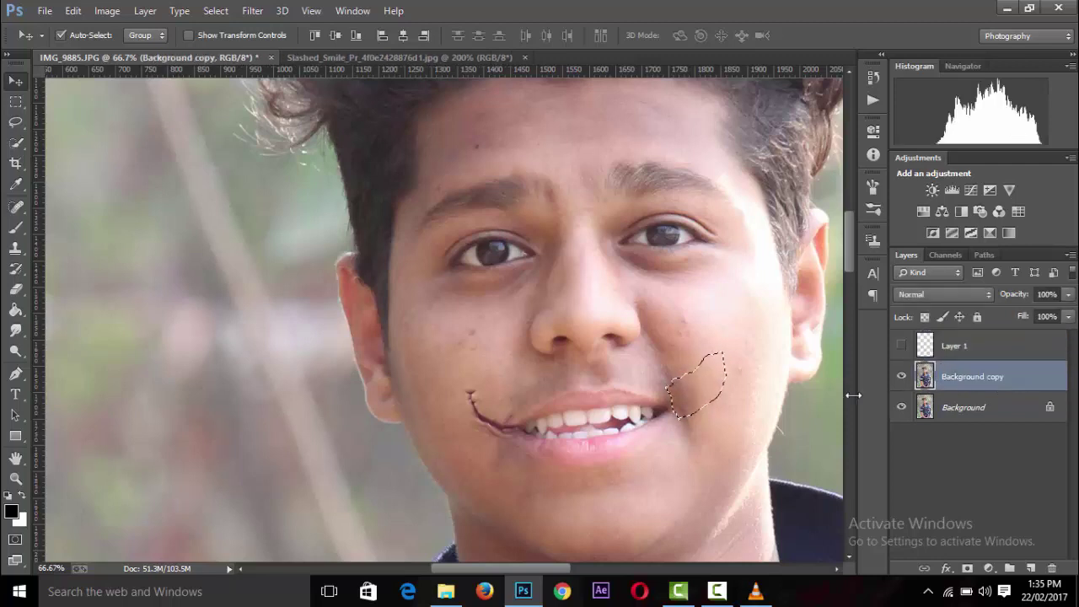
{"action": "left_click", "coordinate": [252, 10]}
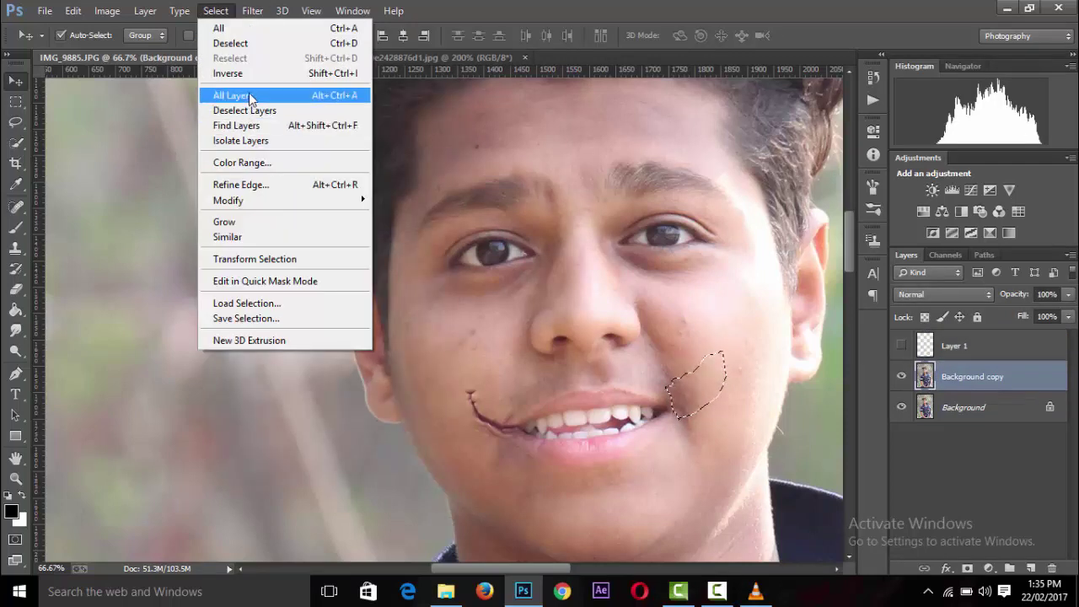
{"action": "left_click", "coordinate": [250, 74]}
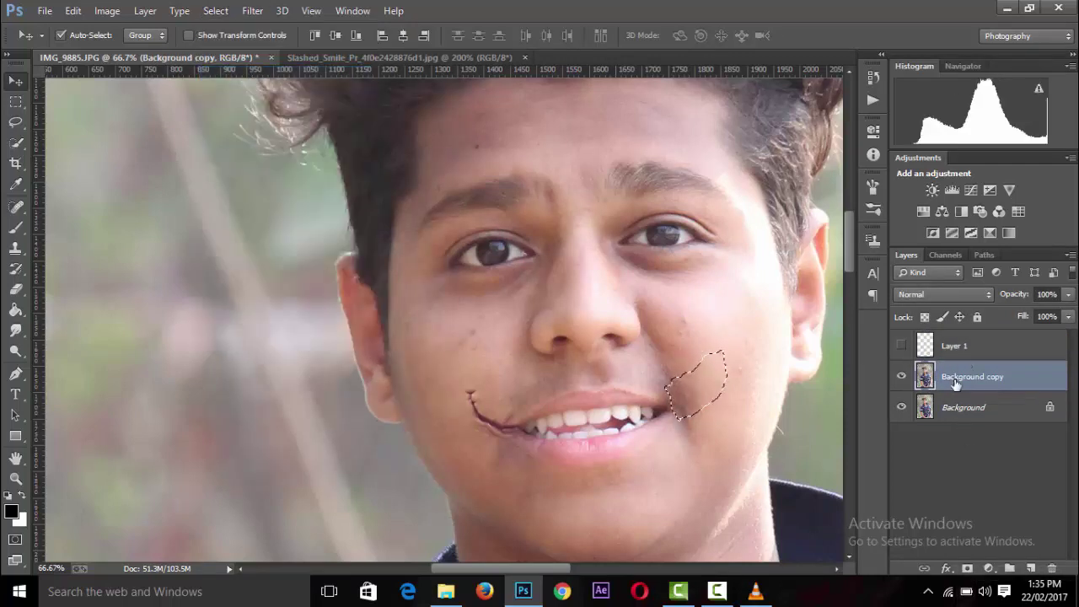
Expand the selection, hide Background, and delete the scar-shaped patch from Background copy
{"action": "left_click", "coordinate": [216, 10]}
{"action": "mouse_move", "coordinate": [229, 200]}
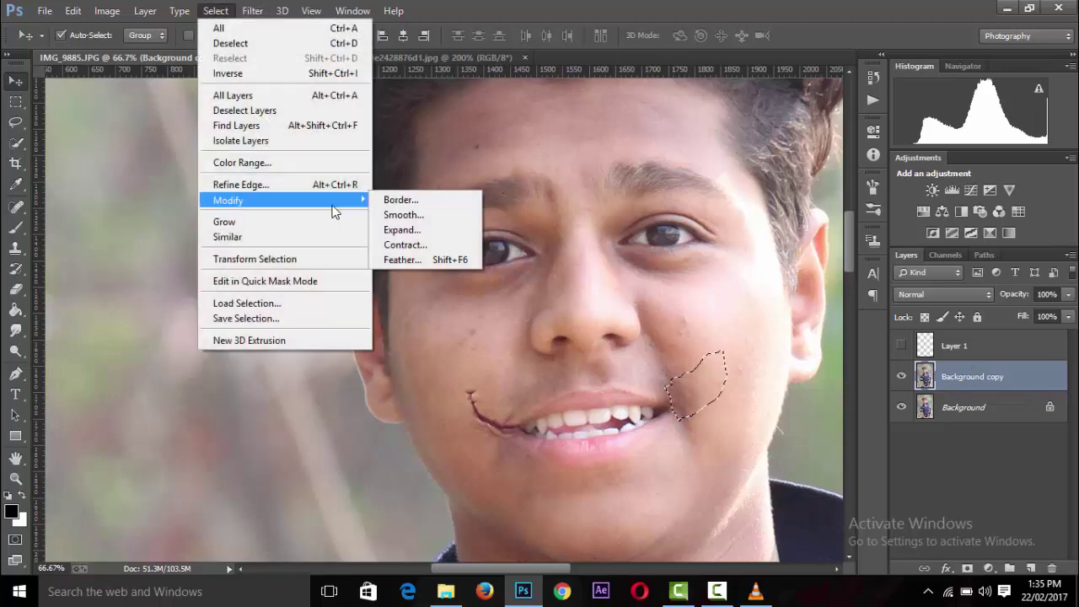
{"action": "left_click", "coordinate": [401, 230]}
{"action": "left_click", "coordinate": [613, 195]}
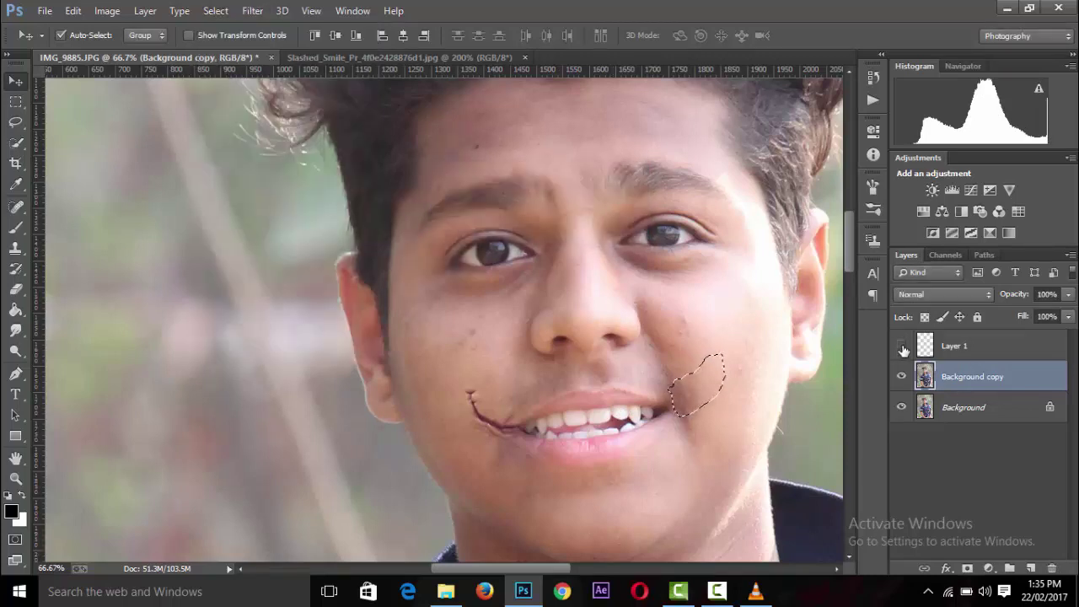
{"action": "left_click", "coordinate": [901, 408]}
{"action": "left_click", "coordinate": [902, 408]}
{"action": "left_click", "coordinate": [216, 10]}
{"action": "left_click", "coordinate": [241, 70]}
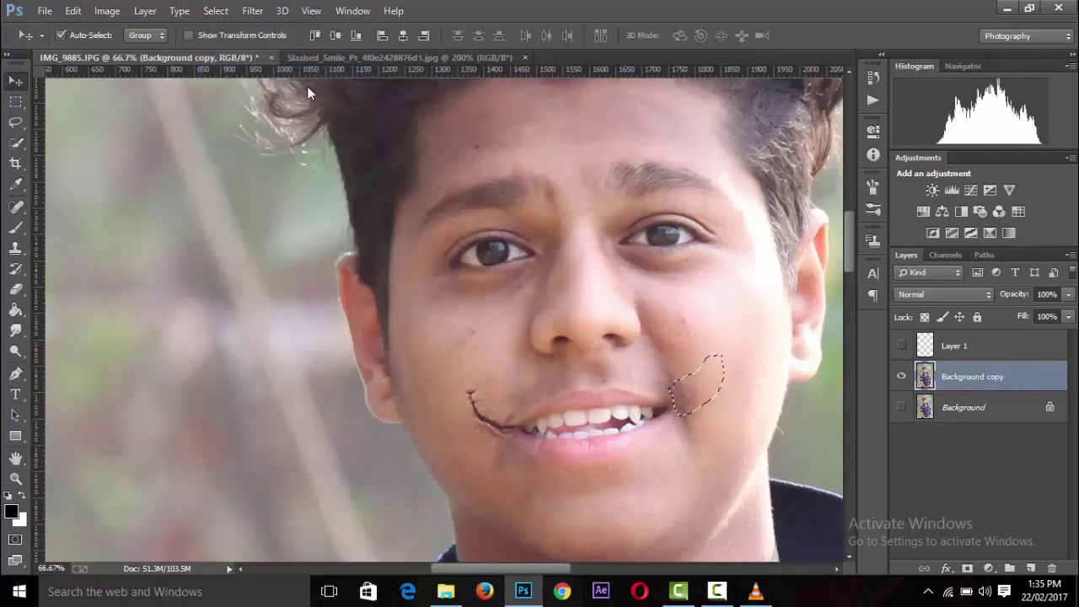
{"action": "key", "text": "Delete"}
{"action": "key", "text": "ctrl+minus"}
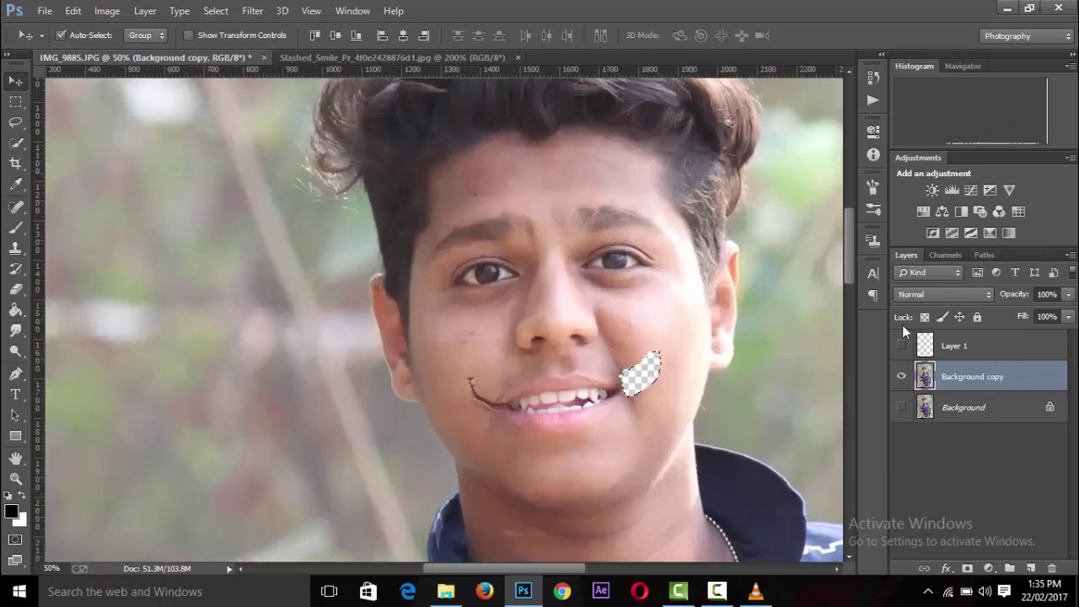
Show Layer 1 and auto-blend it with Background copy at the right mouth corner
{"action": "left_click", "coordinate": [901, 345]}
{"action": "left_click", "coordinate": [901, 345]}
{"action": "left_click", "coordinate": [902, 345]}
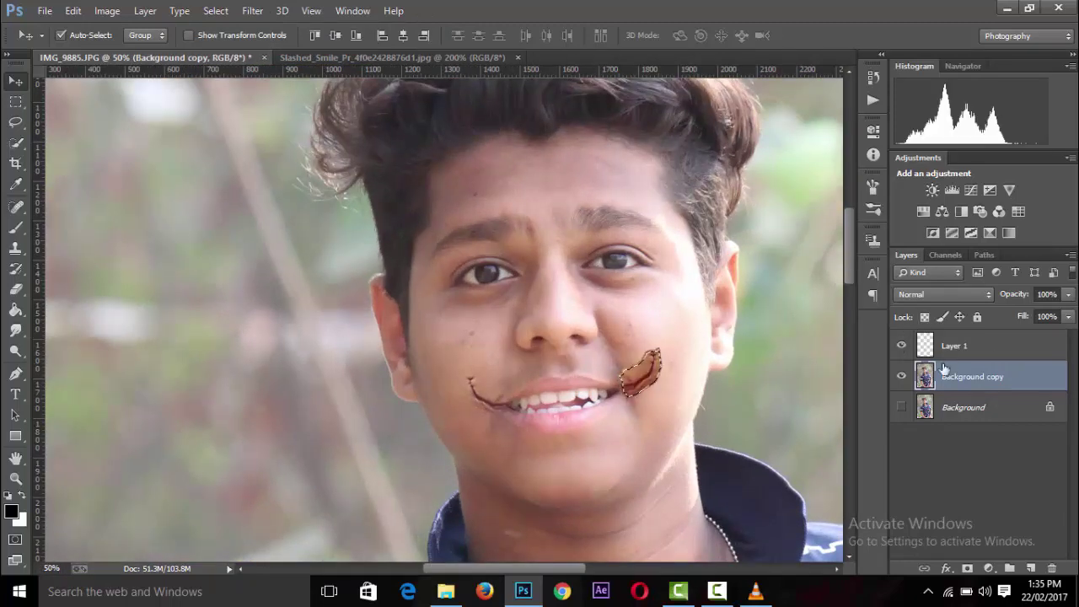
{"action": "left_click", "coordinate": [953, 352], "text": "ctrl"}
{"action": "left_click", "coordinate": [107, 10]}
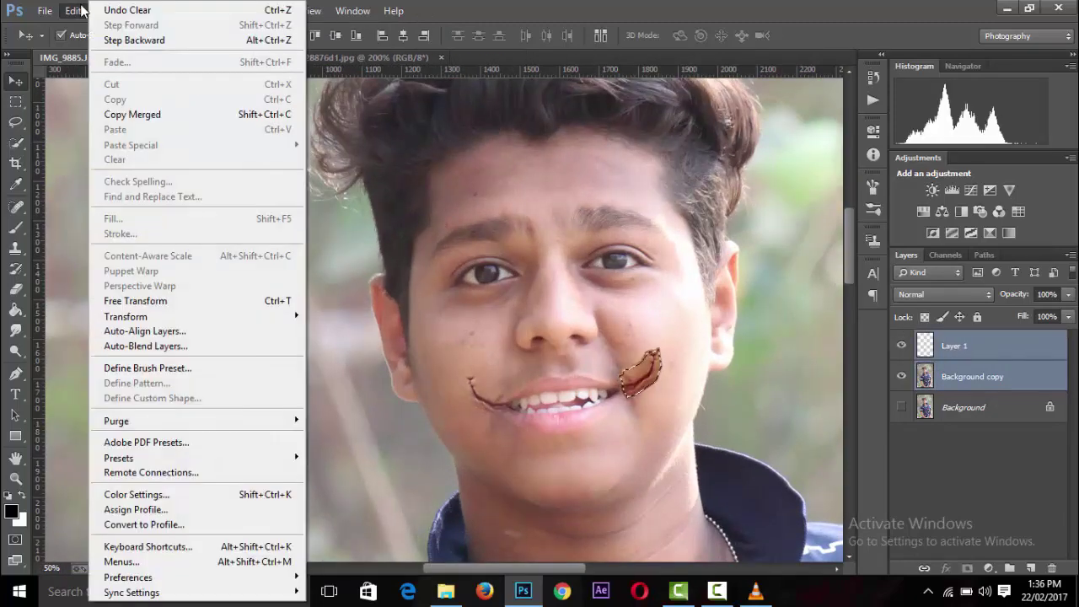
{"action": "left_click", "coordinate": [173, 347]}
{"action": "left_click", "coordinate": [594, 157]}
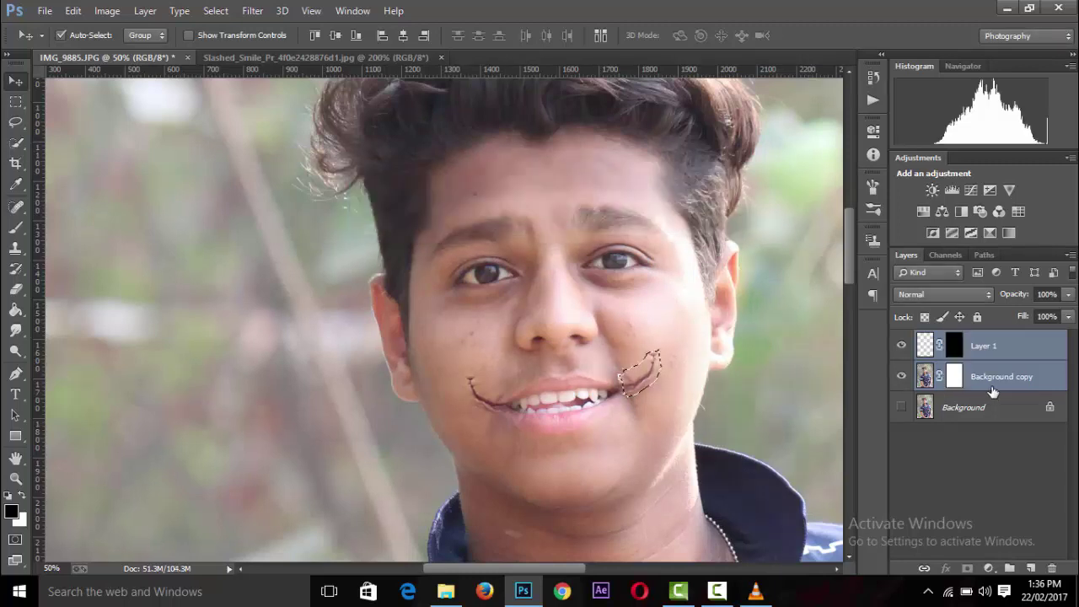
Deselect, inspect the right-cheek scar up close, and merge the layers into Background
{"action": "key", "text": "ctrl+d"}
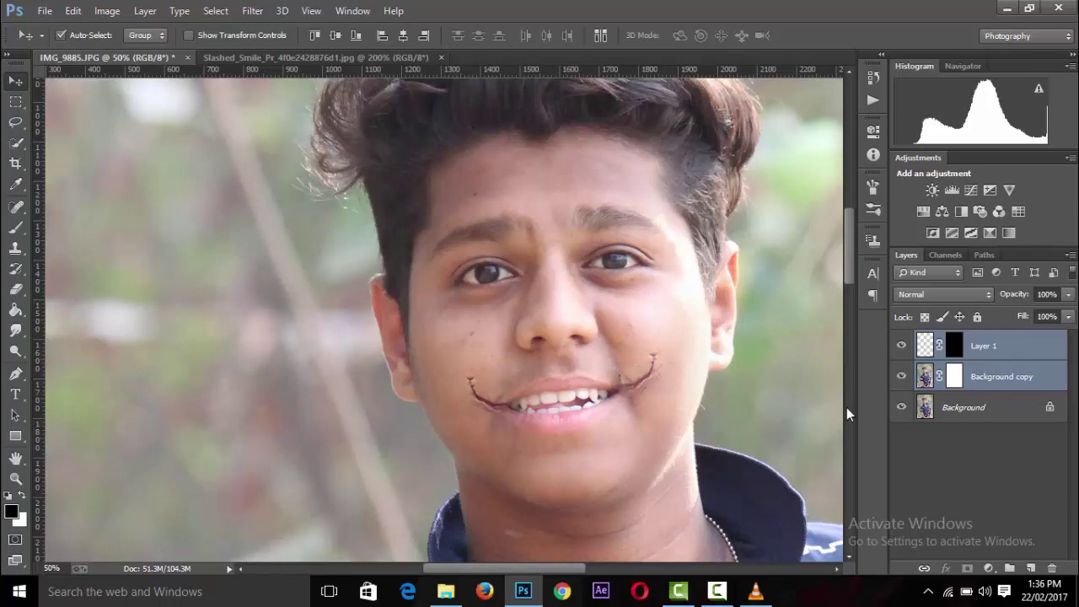
{"action": "key", "text": "ctrl+minus"}
{"action": "key", "text": "ctrl+minus"}
{"action": "key", "text": "ctrl+plus"}
{"action": "key", "text": "ctrl+plus"}
{"action": "key", "text": "ctrl+plus"}
{"action": "key", "text": "ctrl+plus"}
{"action": "key", "text": "ctrl+plus"}
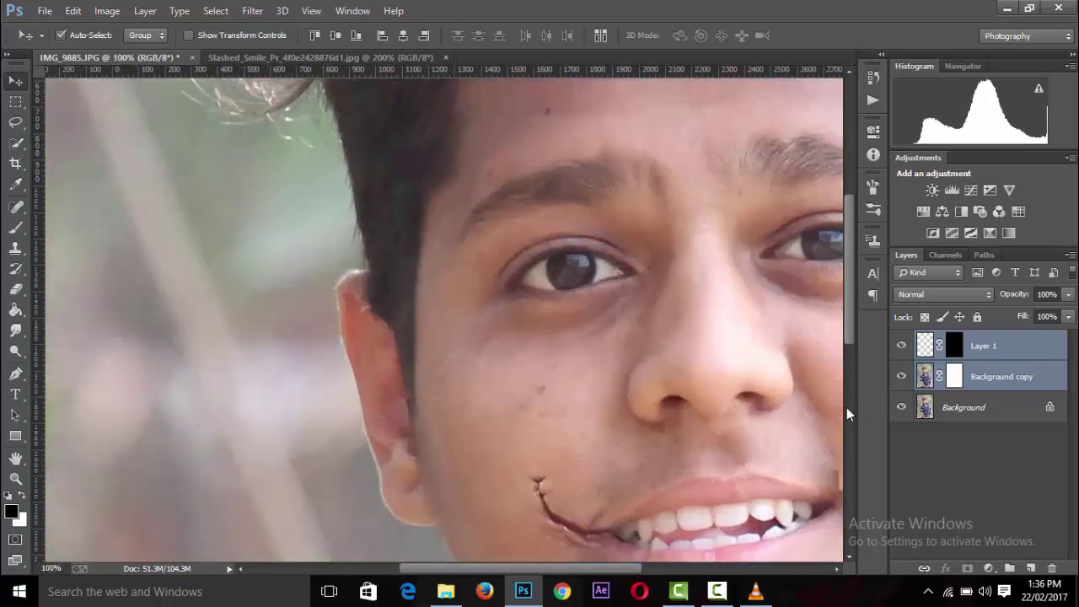
{"action": "left_click_drag", "start_coordinate": [557, 567], "coordinate": [597, 548]}
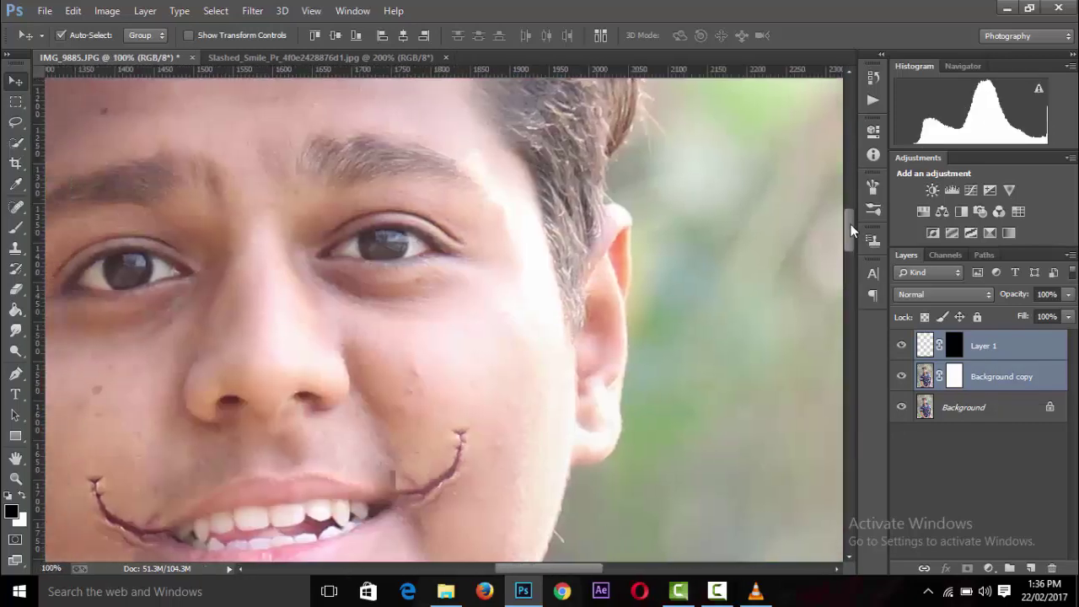
{"action": "left_click_drag", "start_coordinate": [850, 224], "coordinate": [849, 235]}
{"action": "key", "text": "ctrl+plus"}
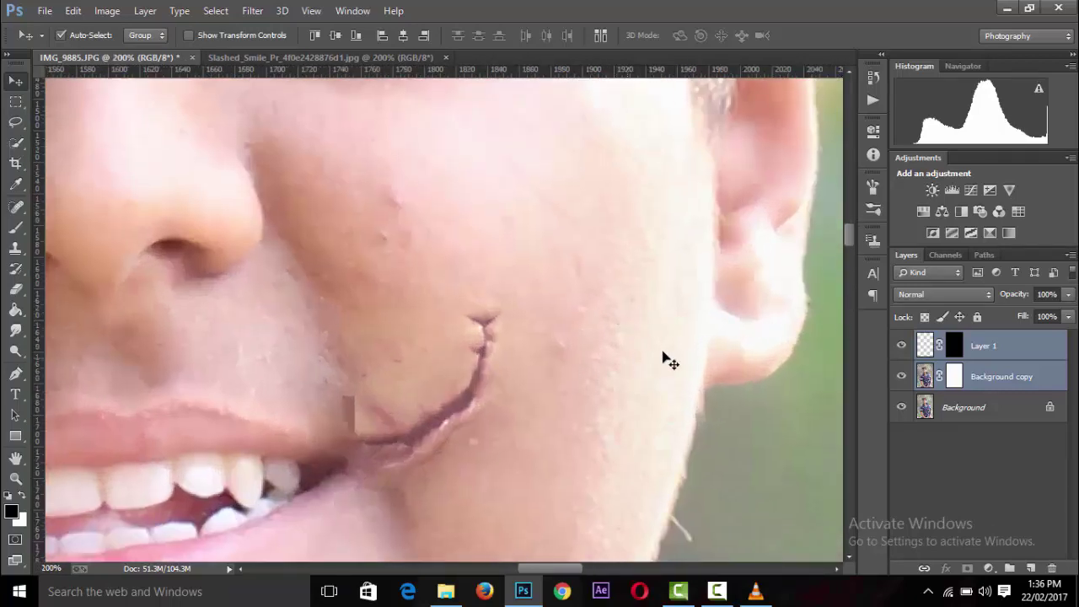
{"action": "right_click", "coordinate": [987, 411]}
{"action": "left_click", "coordinate": [961, 317]}
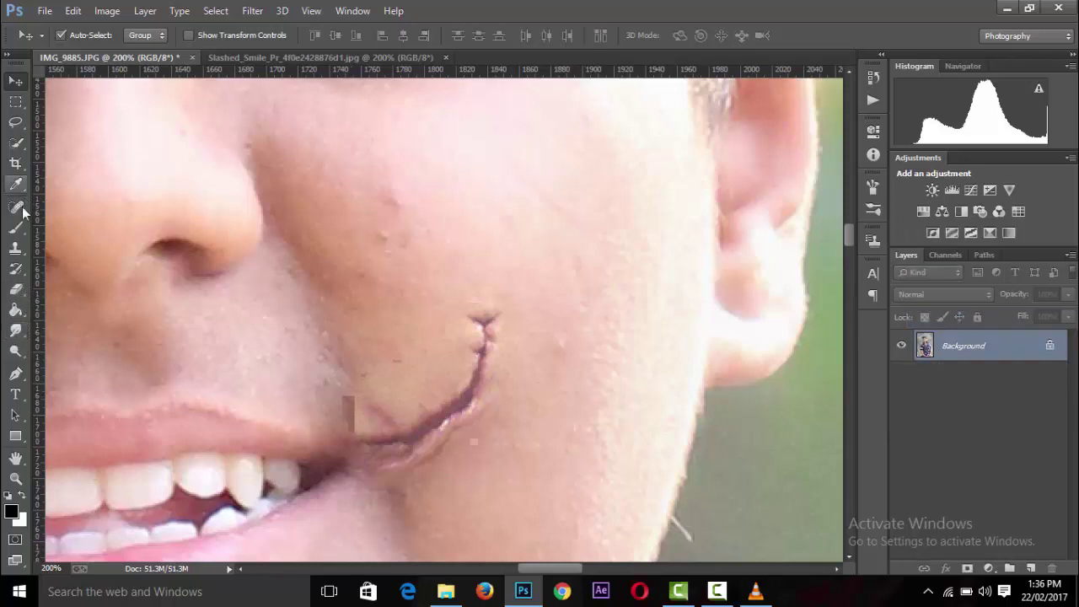
Clone skin over the blocky seam beside the right-corner scar
{"action": "left_click", "coordinate": [18, 251]}
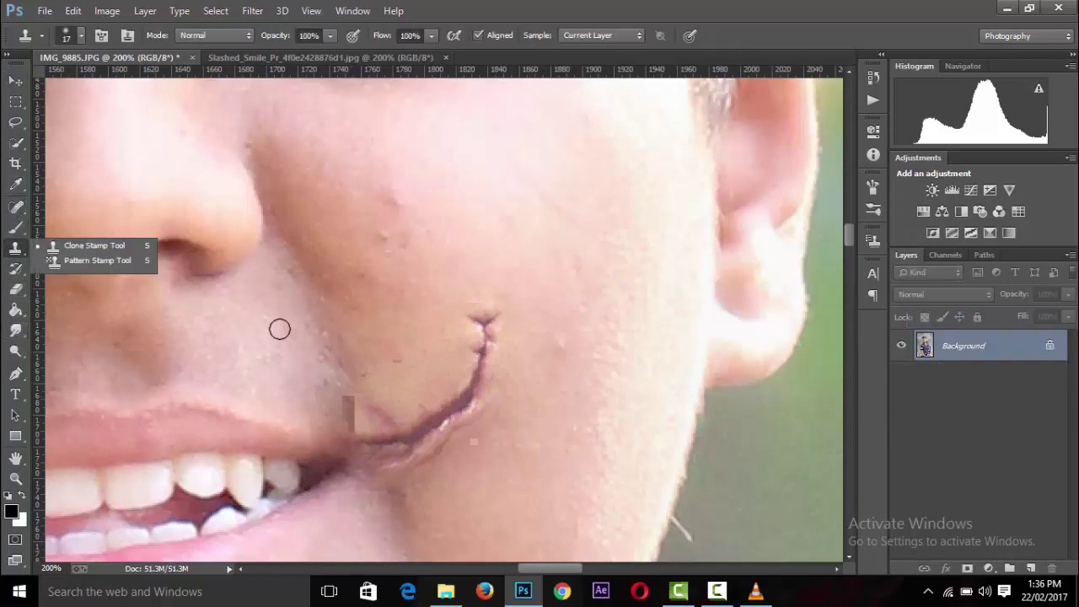
{"action": "left_click", "coordinate": [378, 398], "text": "alt"}
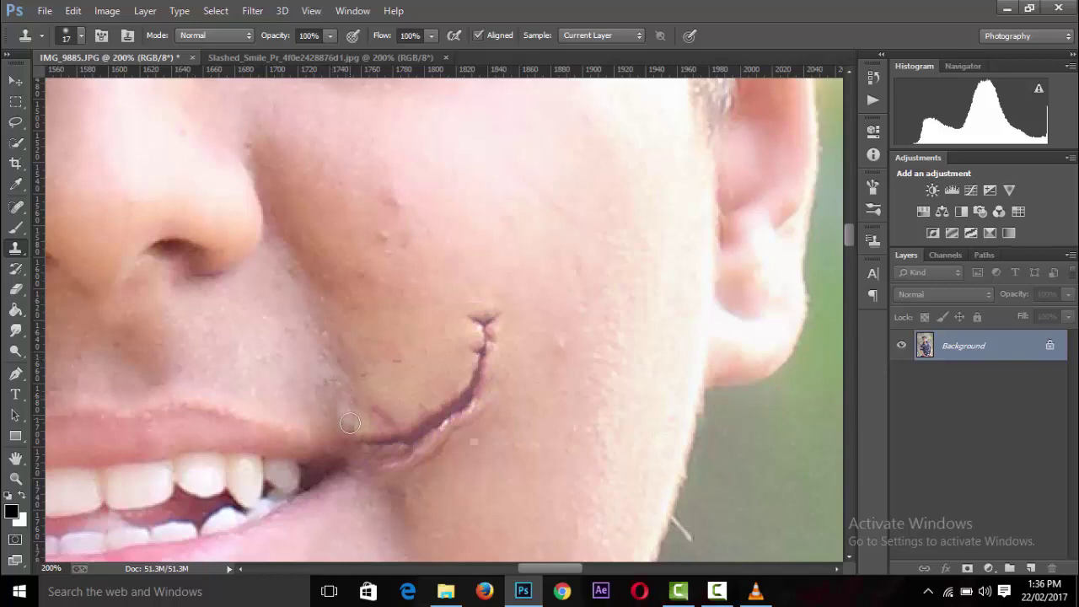
{"action": "key", "text": "ctrl+minus"}
{"action": "key", "text": "ctrl+minus"}
{"action": "key", "text": "ctrl+minus"}
{"action": "key", "text": "ctrl+minus"}
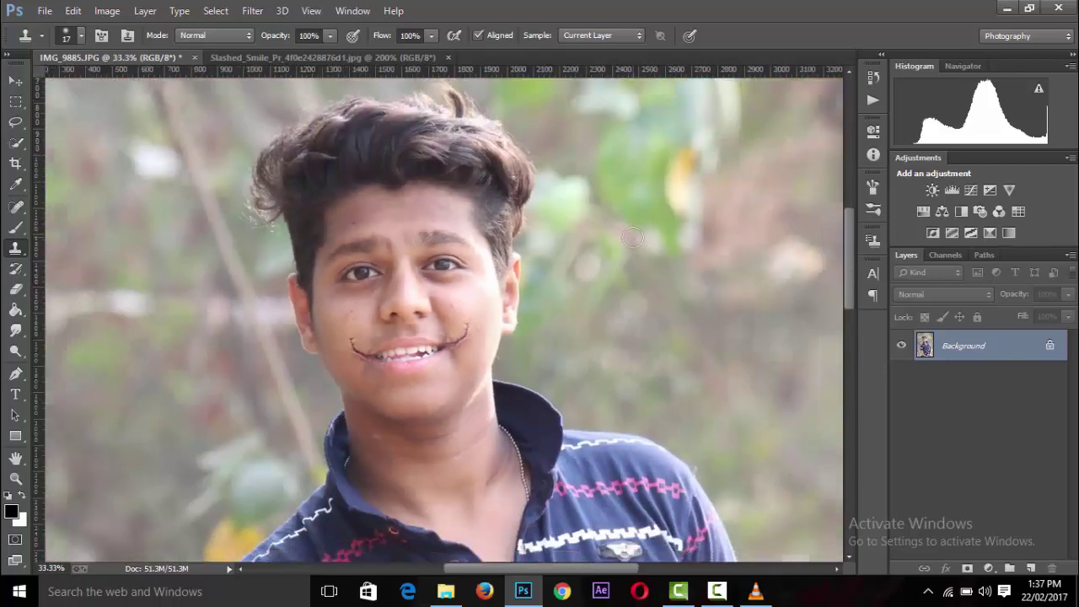
{"action": "key", "text": "ctrl+minus"}
{"action": "key", "text": "ctrl+minus"}
{"action": "key", "text": "ctrl+plus"}
{"action": "key", "text": "ctrl+plus"}
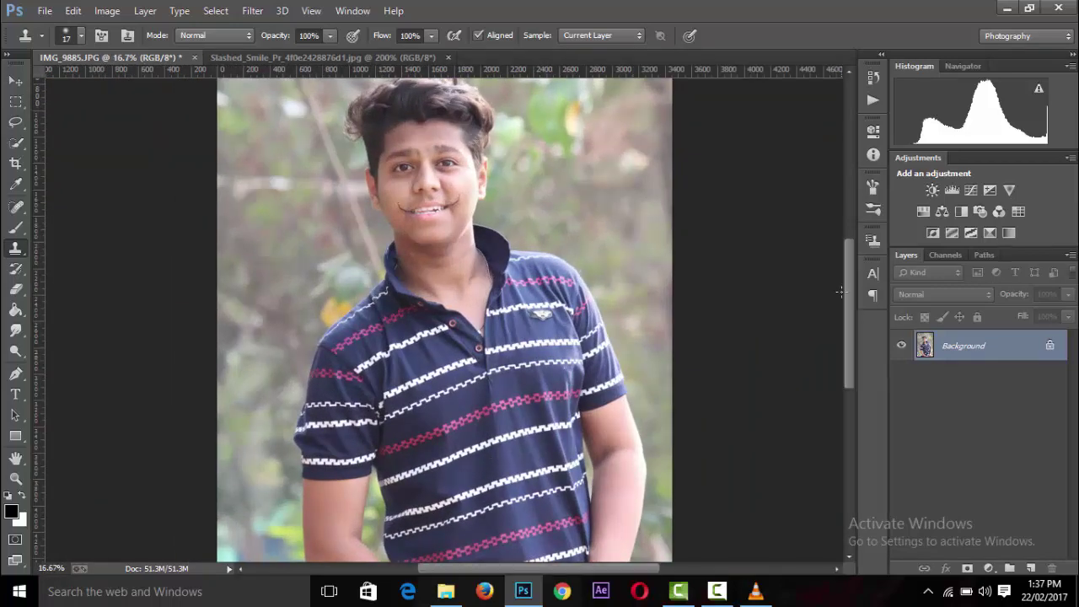
{"action": "key", "text": "ctrl+plus"}
{"action": "key", "text": "ctrl+plus"}
{"action": "key", "text": "ctrl+plus"}
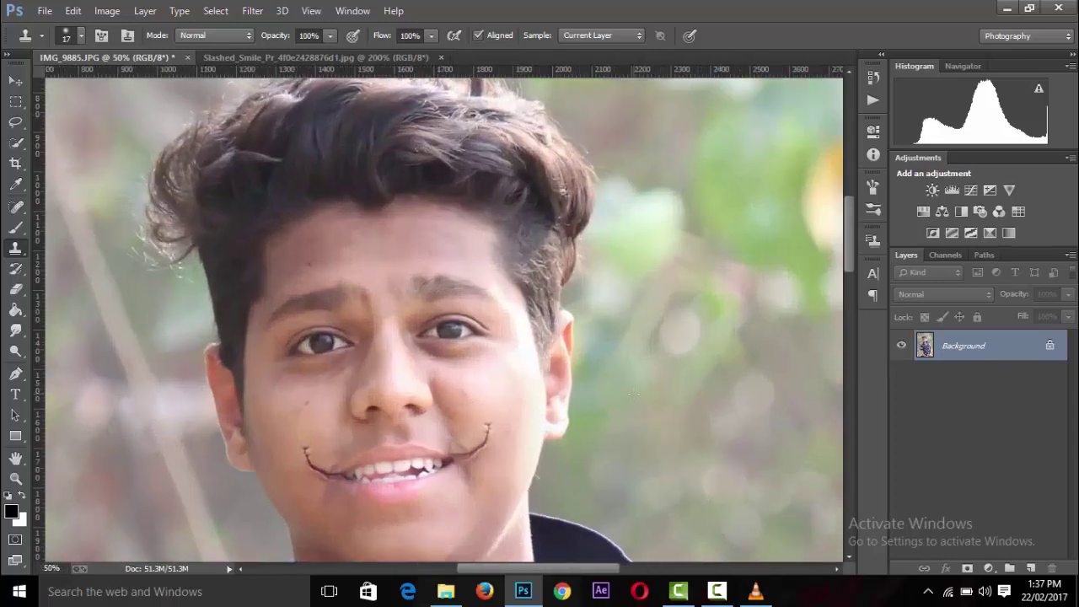
{"action": "key", "text": "ctrl+minus"}
Zoom out to the whole photo and launch the Camera Raw Filter
{"action": "scroll", "coordinate": [692, 525], "scroll_direction": "down", "scroll_amount": 5}
{"action": "key", "text": "ctrl+minus"}
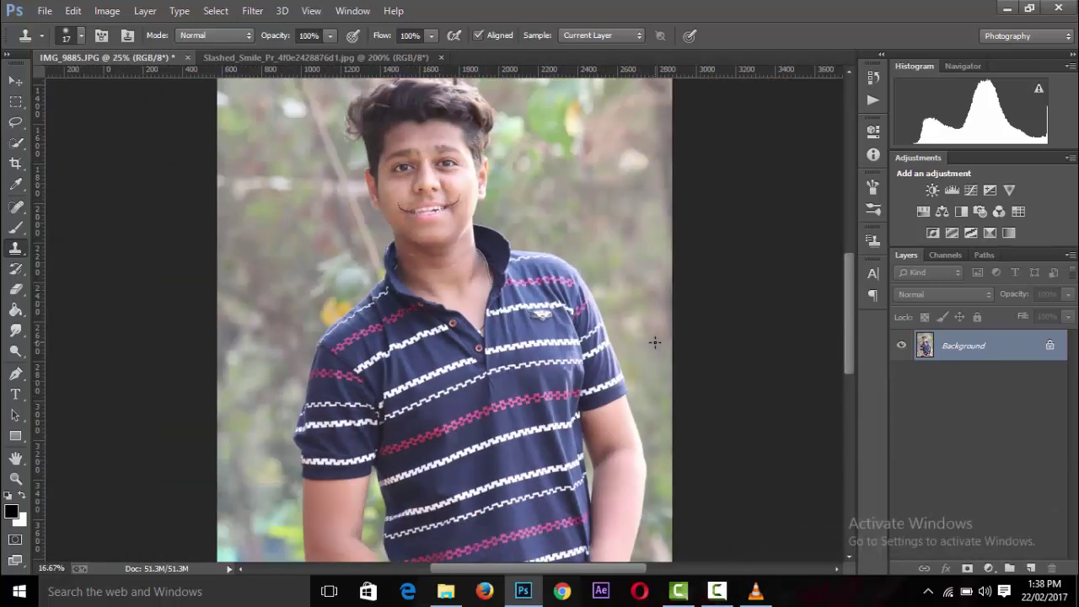
{"action": "left_click", "coordinate": [253, 10]}
{"action": "left_click", "coordinate": [298, 103]}
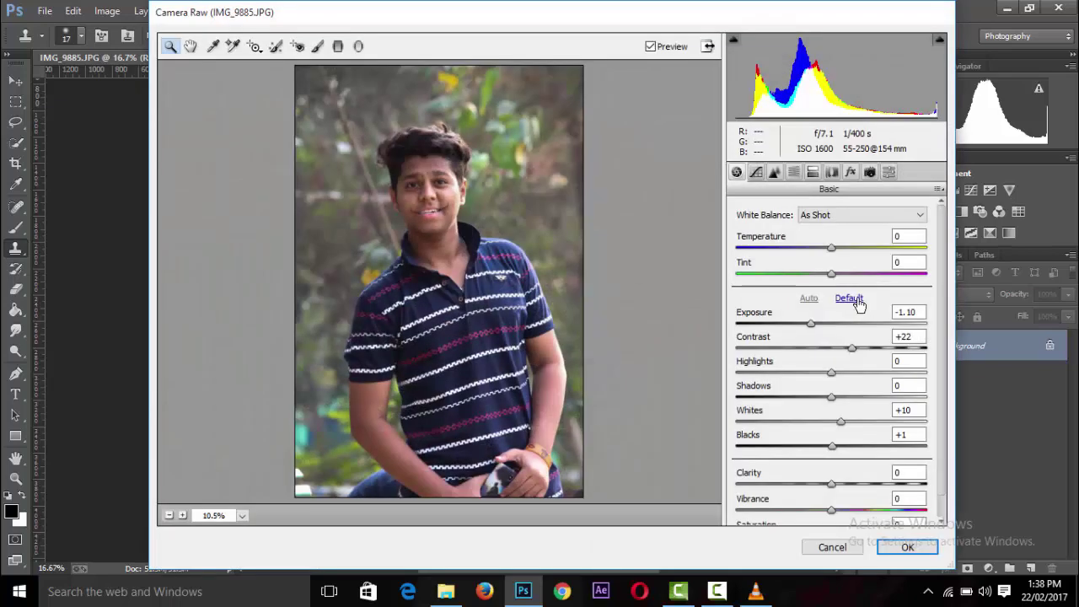
Reset the Basic panel to default and delete the earlier hair adjustment pin
{"action": "left_click", "coordinate": [857, 300]}
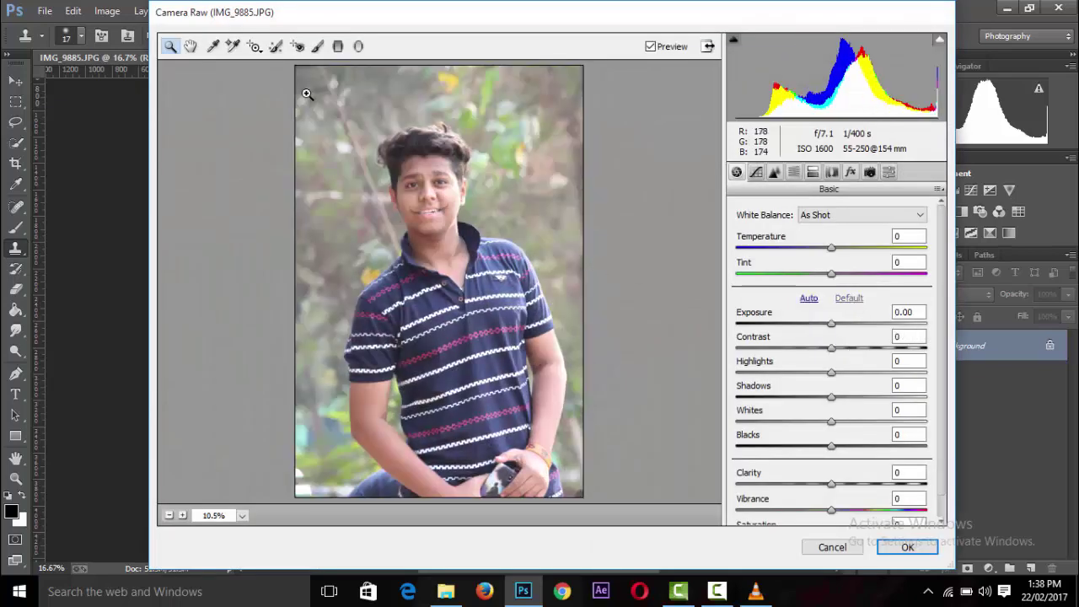
{"action": "left_click", "coordinate": [317, 49]}
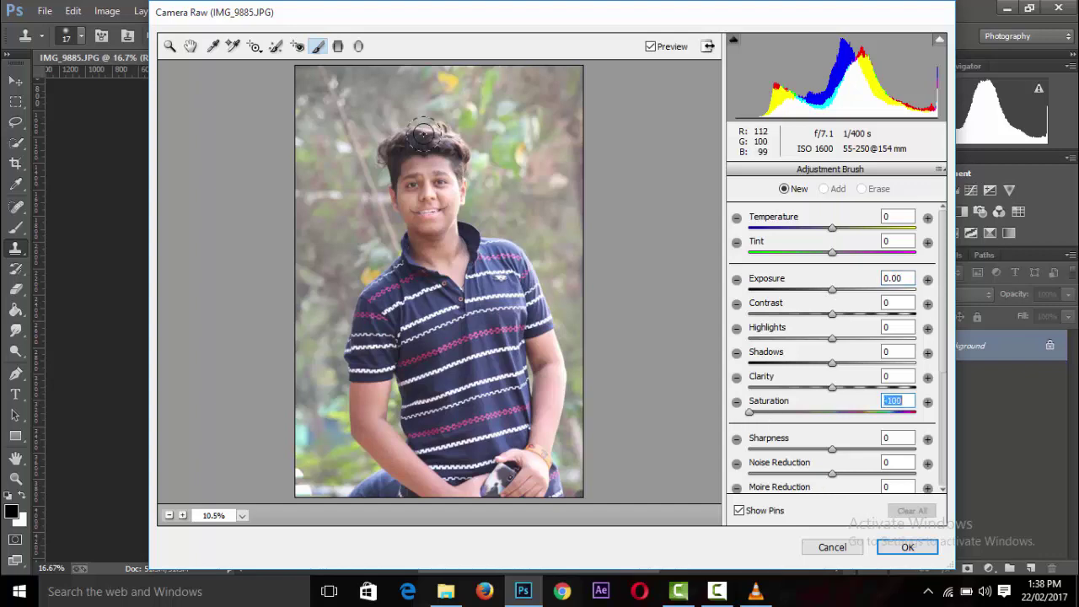
{"action": "key", "text": "ctrl+plus"}
{"action": "key", "text": "ctrl+plus"}
{"action": "key", "text": "ctrl+plus"}
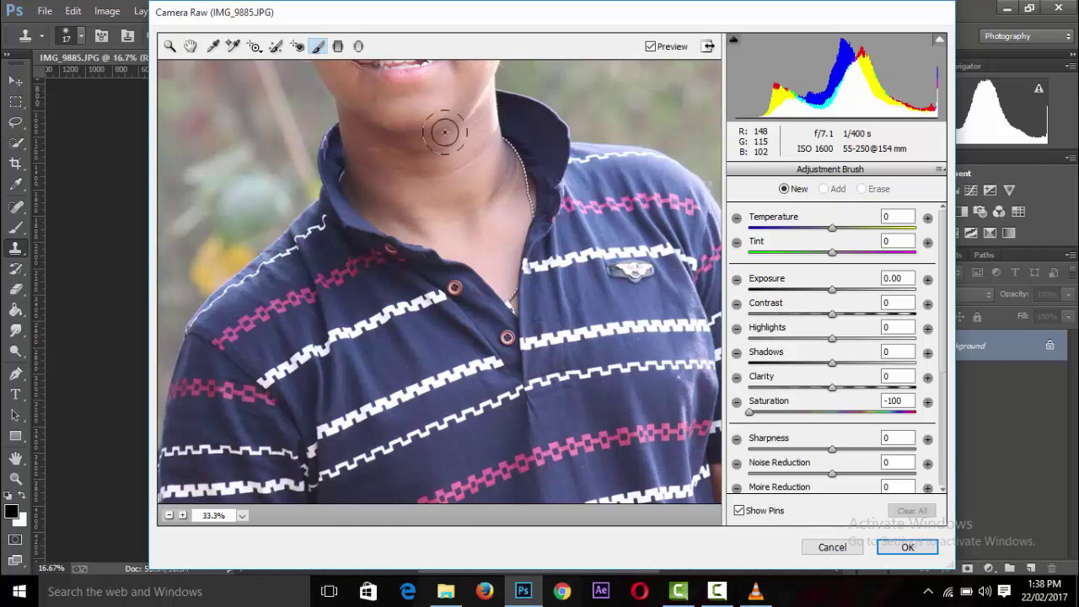
{"action": "key", "text": "Delete"}
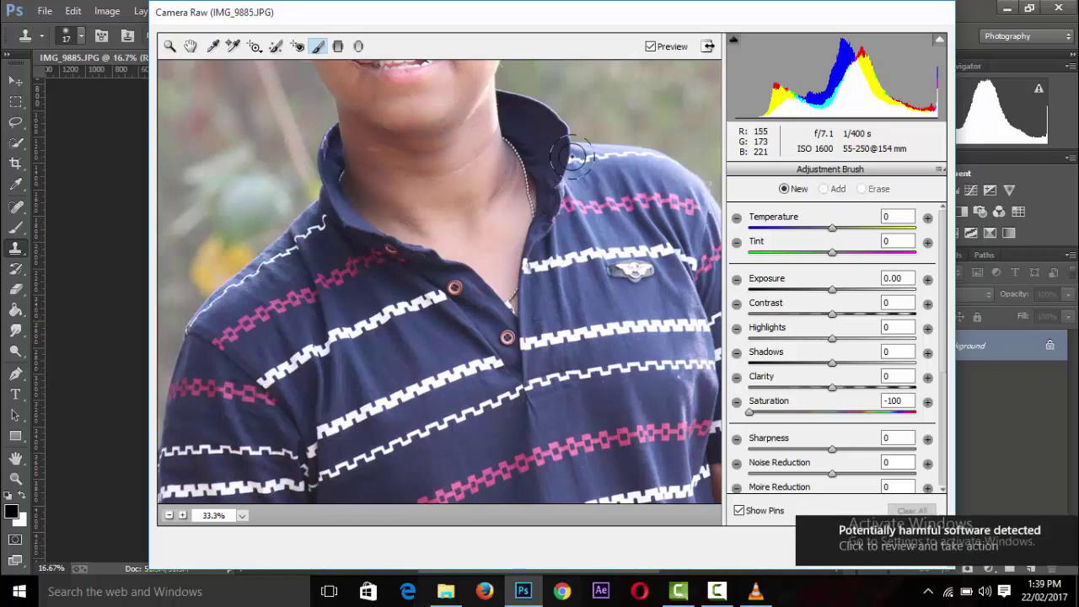
Pan to the face, test full desaturation on the whole photo, then reset Saturation to 0
{"action": "left_click", "coordinate": [190, 46]}
{"action": "left_click_drag", "start_coordinate": [503, 143], "coordinate": [502, 314]}
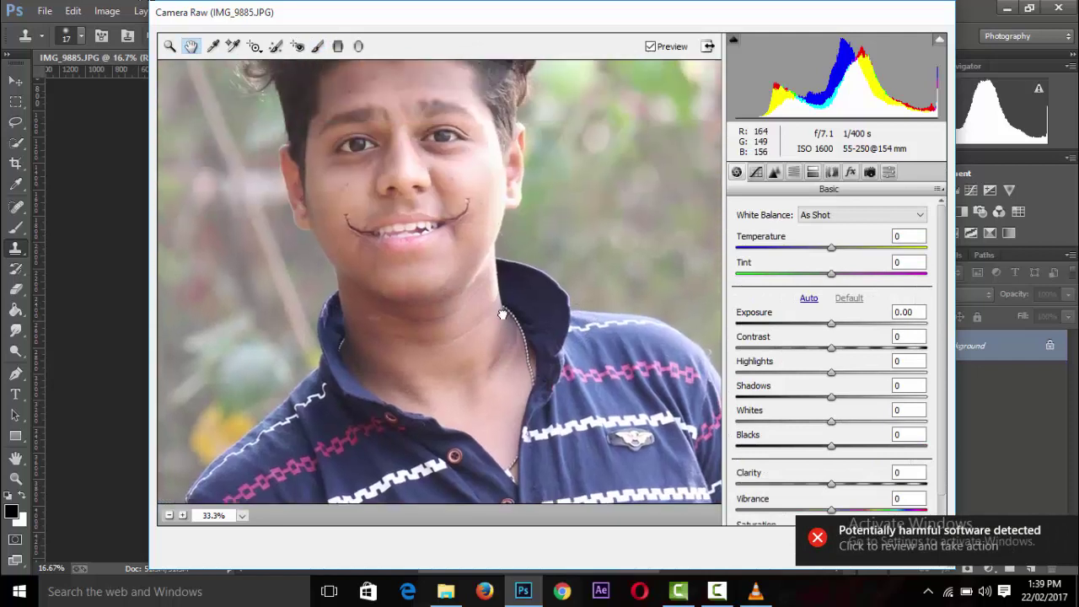
{"action": "left_click_drag", "start_coordinate": [532, 241], "coordinate": [549, 304]}
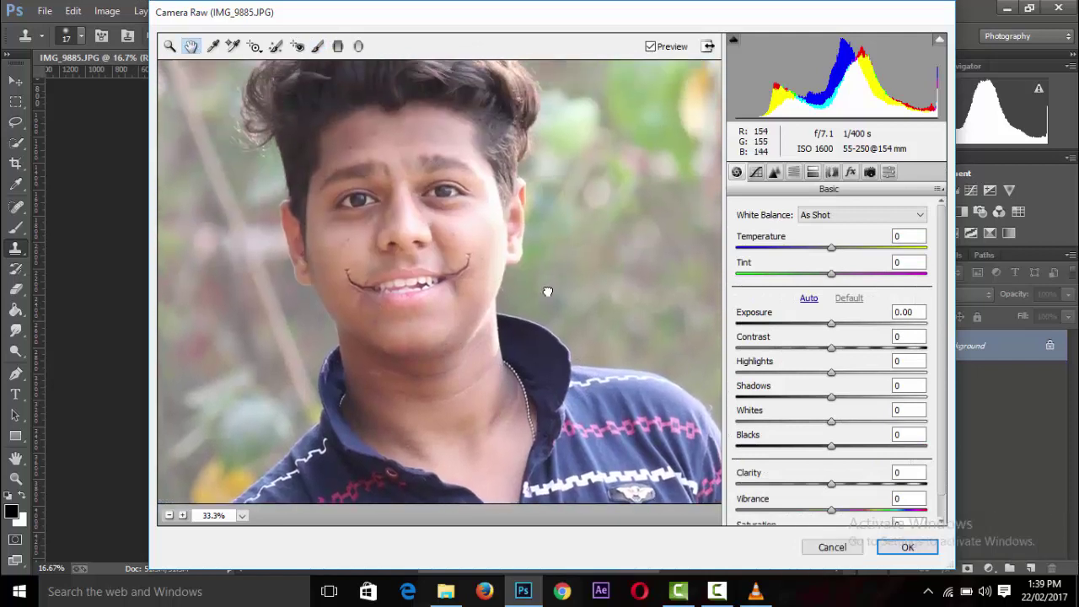
{"action": "left_click_drag", "start_coordinate": [549, 257], "coordinate": [633, 296]}
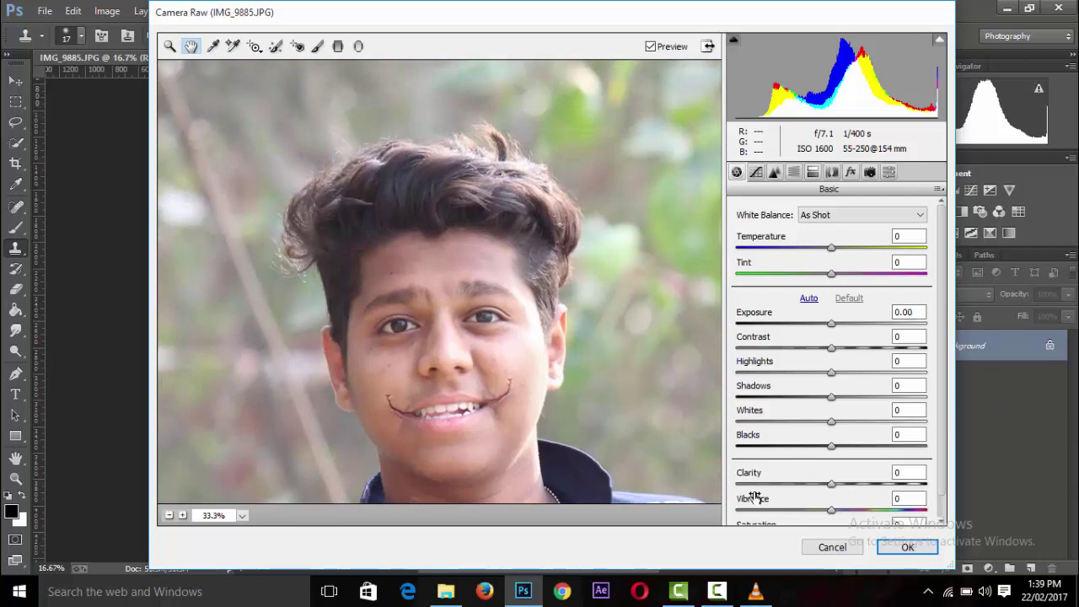
{"action": "scroll", "coordinate": [942, 455], "scroll_direction": "down", "scroll_amount": 2}
{"action": "left_click_drag", "start_coordinate": [742, 516], "coordinate": [707, 518]}
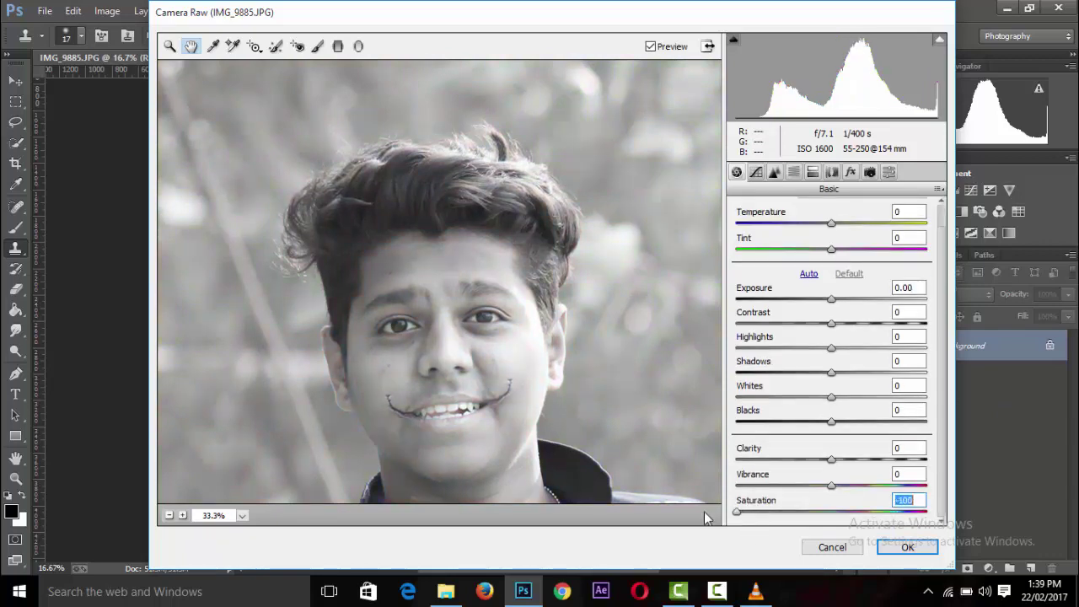
{"action": "type", "text": "0"}
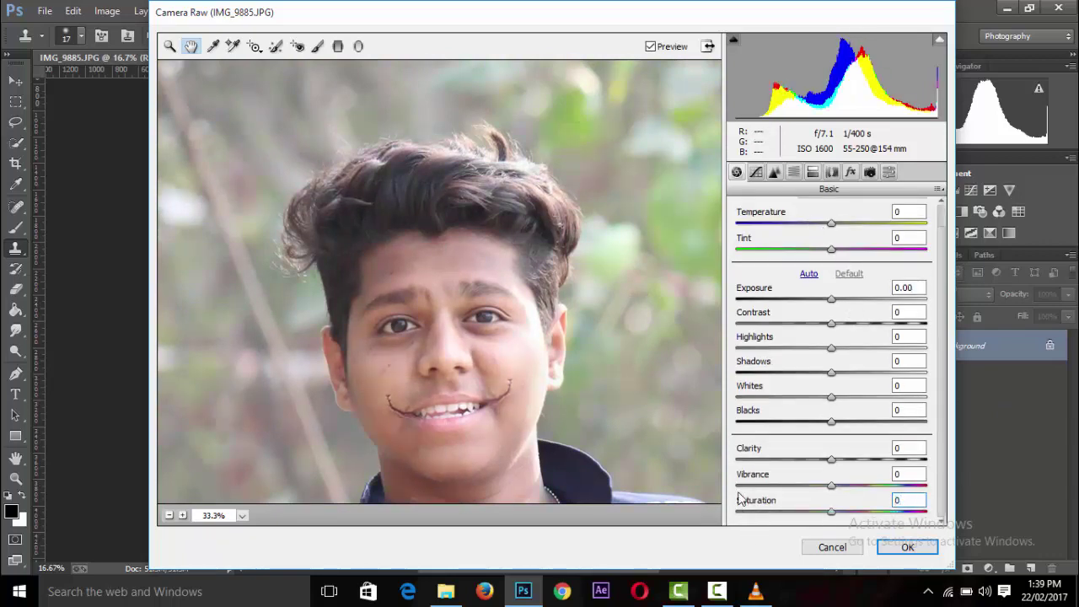
{"action": "left_click", "coordinate": [317, 47]}
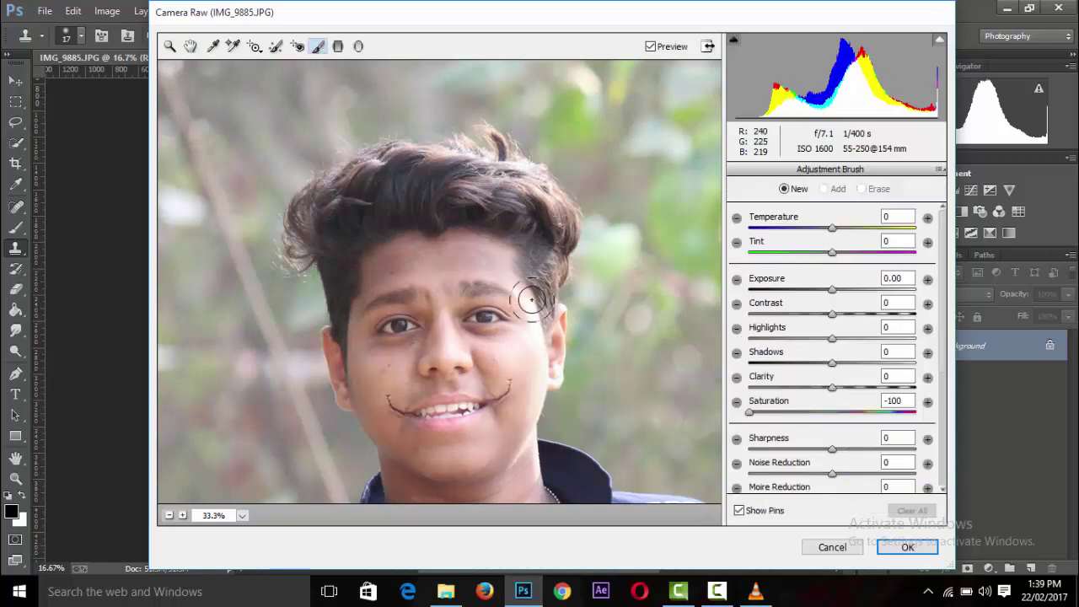
Paint Saturation -100 strokes across the top, sides and crown of the hair
{"action": "left_click_drag", "start_coordinate": [401, 174], "coordinate": [429, 177]}
{"action": "key", "text": "ctrl+plus"}
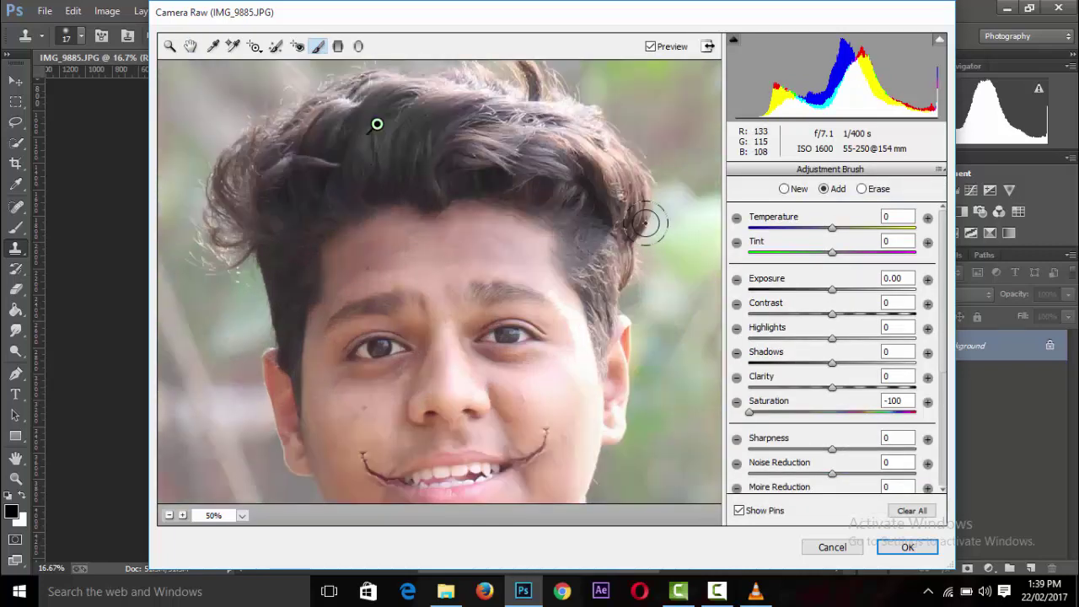
{"action": "mouse_move", "coordinate": [550, 147]}
{"action": "left_mouse_down"}
{"action": "mouse_move", "coordinate": [470, 114]}
{"action": "mouse_move", "coordinate": [321, 135]}
{"action": "mouse_move", "coordinate": [377, 124]}
{"action": "left_mouse_up"}
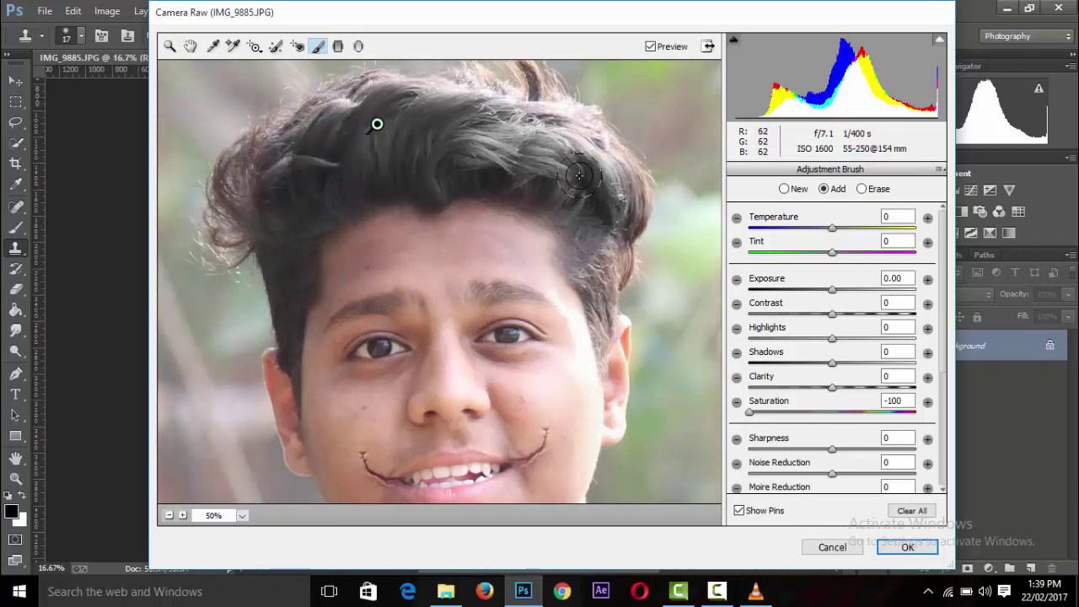
{"action": "left_click_drag", "start_coordinate": [605, 296], "coordinate": [538, 93]}
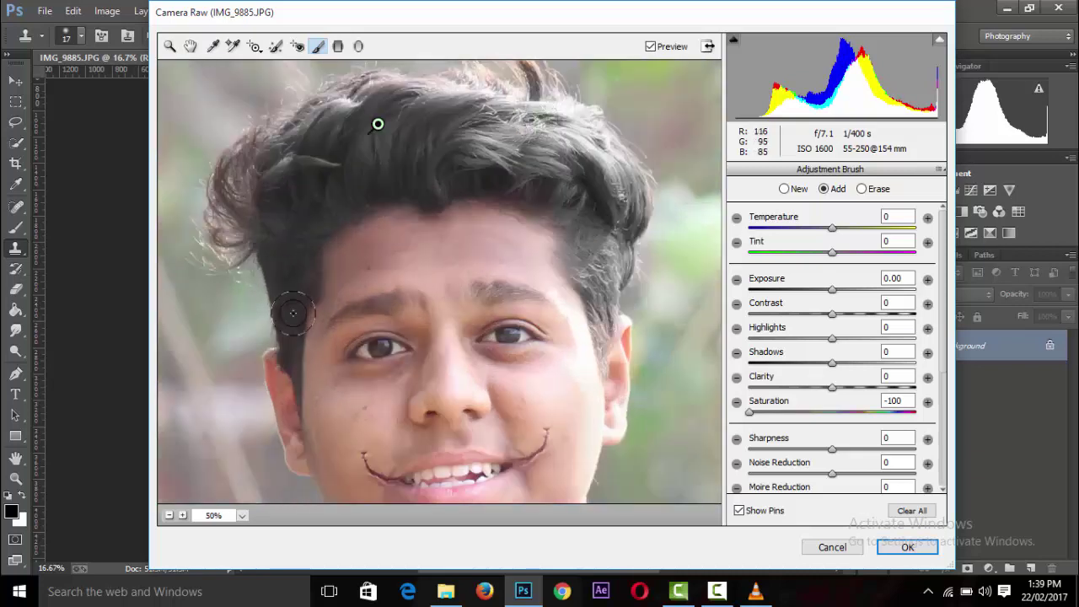
{"action": "left_click_drag", "start_coordinate": [287, 287], "coordinate": [283, 280]}
{"action": "scroll", "coordinate": [942, 279], "scroll_direction": "down", "scroll_amount": 5}
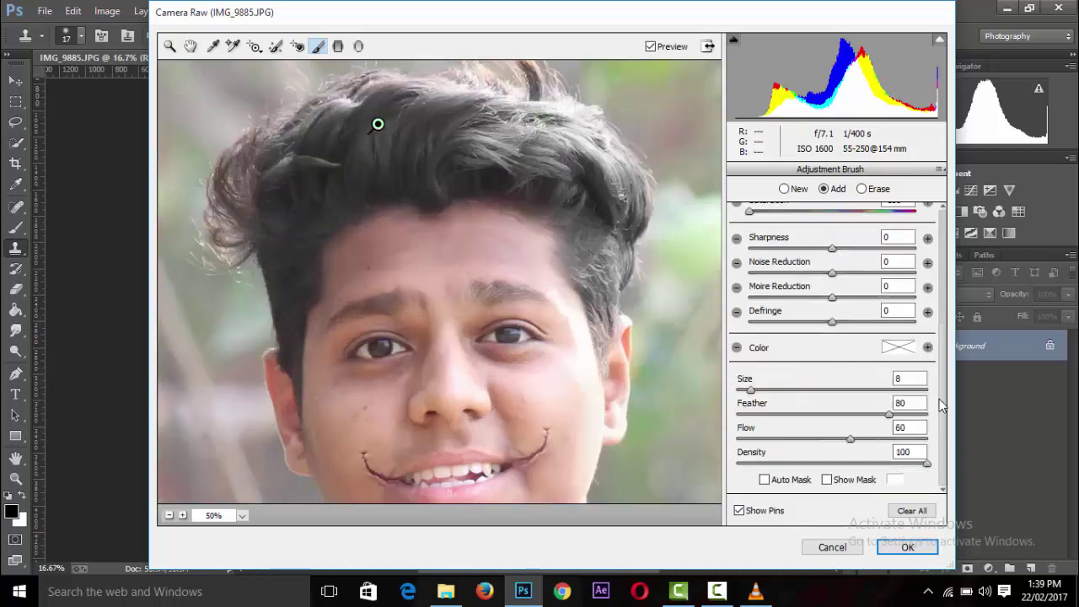
Shrink the brush to size 6 then 3, paint the hair edges, and set Tint to -100
{"action": "left_click_drag", "start_coordinate": [749, 390], "coordinate": [746, 391]}
{"action": "left_click_drag", "start_coordinate": [285, 331], "coordinate": [288, 361]}
{"action": "left_click_drag", "start_coordinate": [240, 205], "coordinate": [250, 158]}
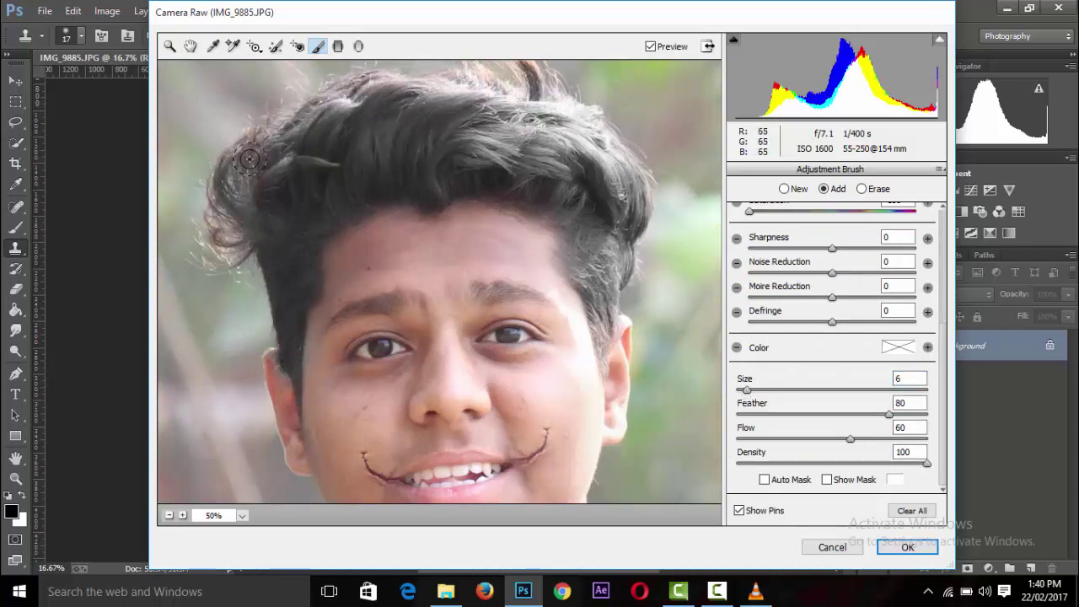
{"action": "mouse_move", "coordinate": [270, 234]}
{"action": "left_mouse_down"}
{"action": "mouse_move", "coordinate": [378, 120]}
{"action": "mouse_move", "coordinate": [489, 92]}
{"action": "mouse_move", "coordinate": [563, 194]}
{"action": "mouse_move", "coordinate": [460, 182]}
{"action": "left_mouse_up"}
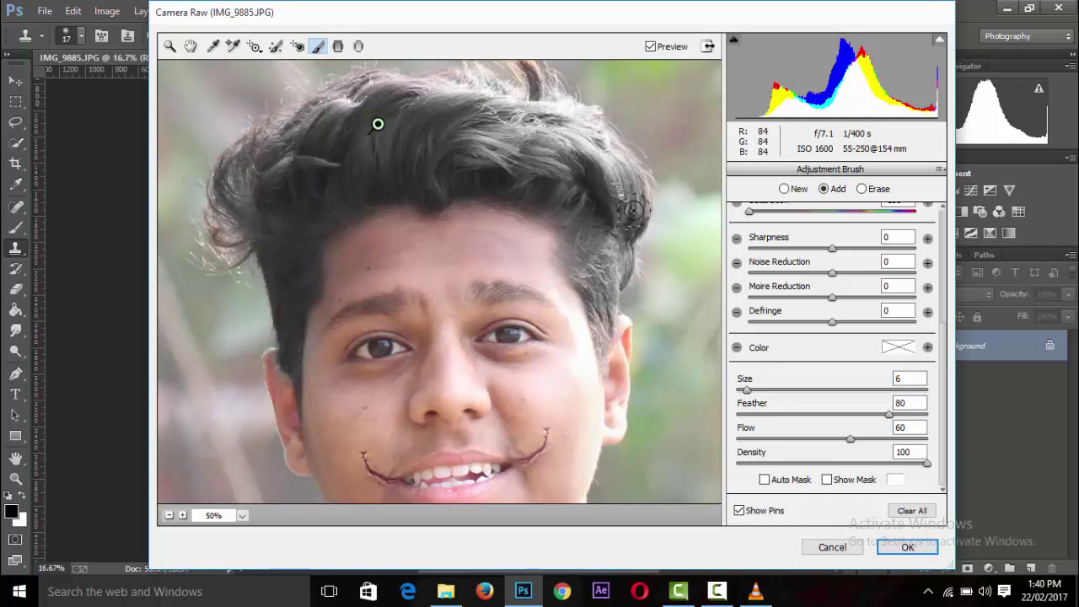
{"action": "key", "text": "ctrl+minus"}
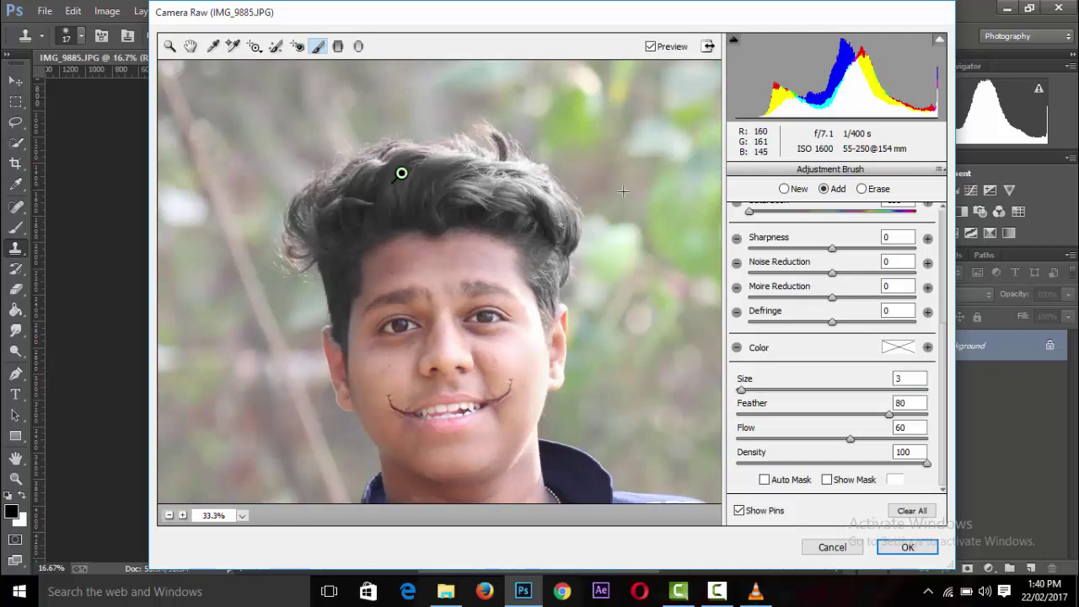
{"action": "key", "text": "ctrl+0"}
{"action": "key", "text": "ctrl+plus"}
{"action": "key", "text": "ctrl+plus"}
{"action": "key", "text": "ctrl+minus"}
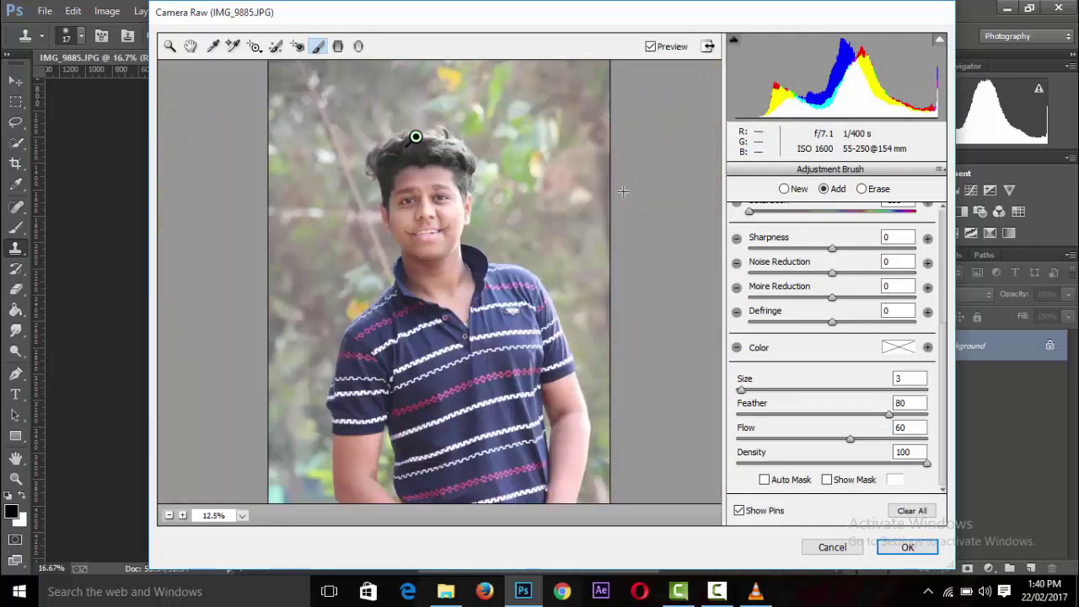
{"action": "left_click_drag", "start_coordinate": [946, 357], "coordinate": [966, 217]}
{"action": "left_click_drag", "start_coordinate": [834, 246], "coordinate": [746, 251]}
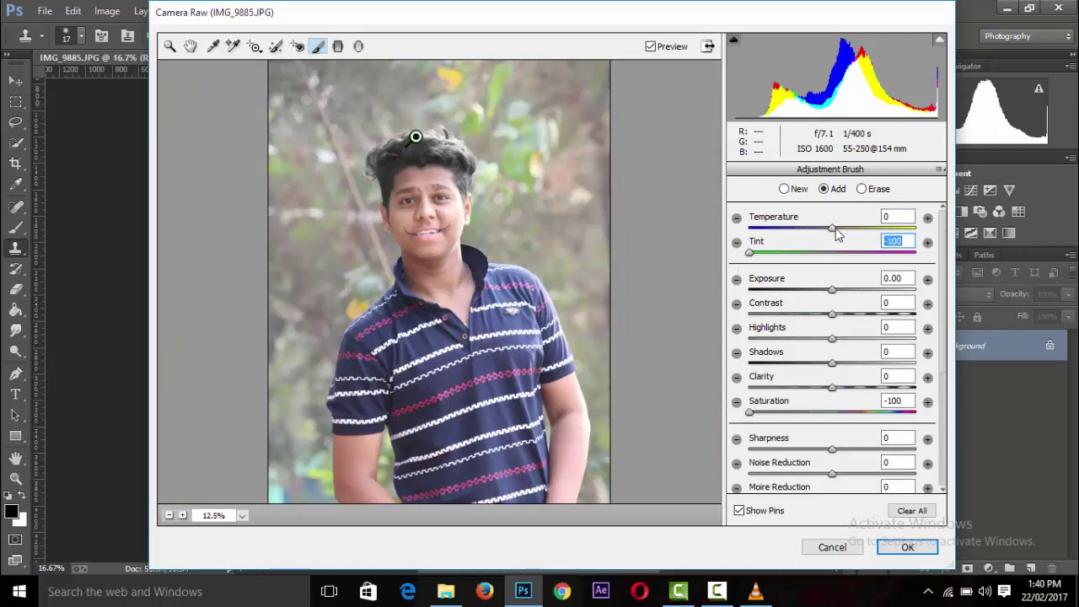
Zoom in on the hair and select its existing adjustment pin
{"action": "left_click", "coordinate": [896, 217]}
{"action": "key", "text": "ctrl+plus"}
{"action": "key", "text": "h"}
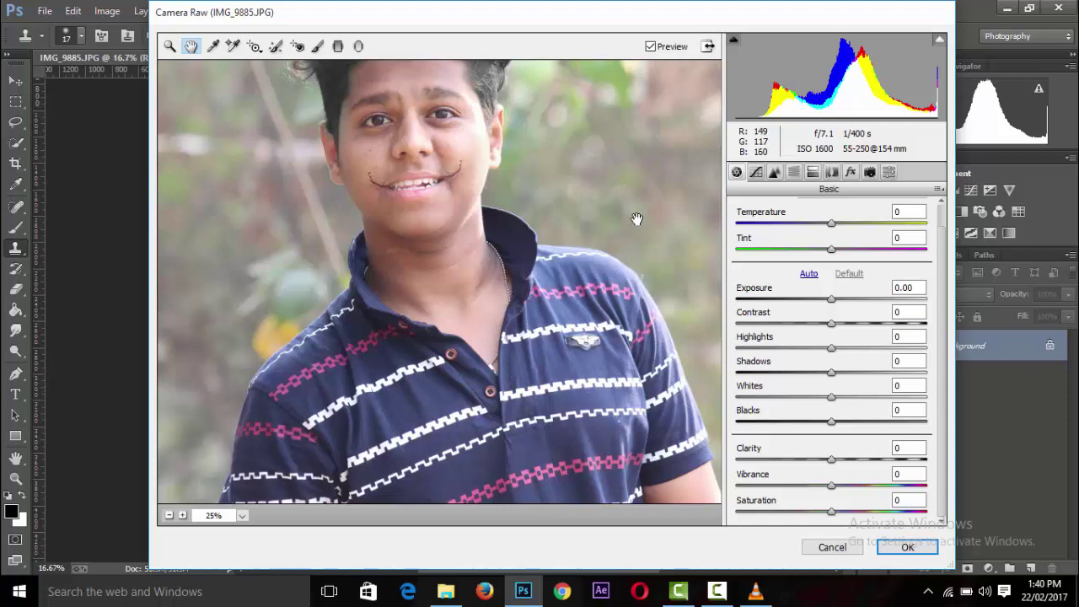
{"action": "left_click_drag", "start_coordinate": [617, 245], "coordinate": [628, 437]}
{"action": "key", "text": "ctrl+plus"}
{"action": "key", "text": "ctrl+plus"}
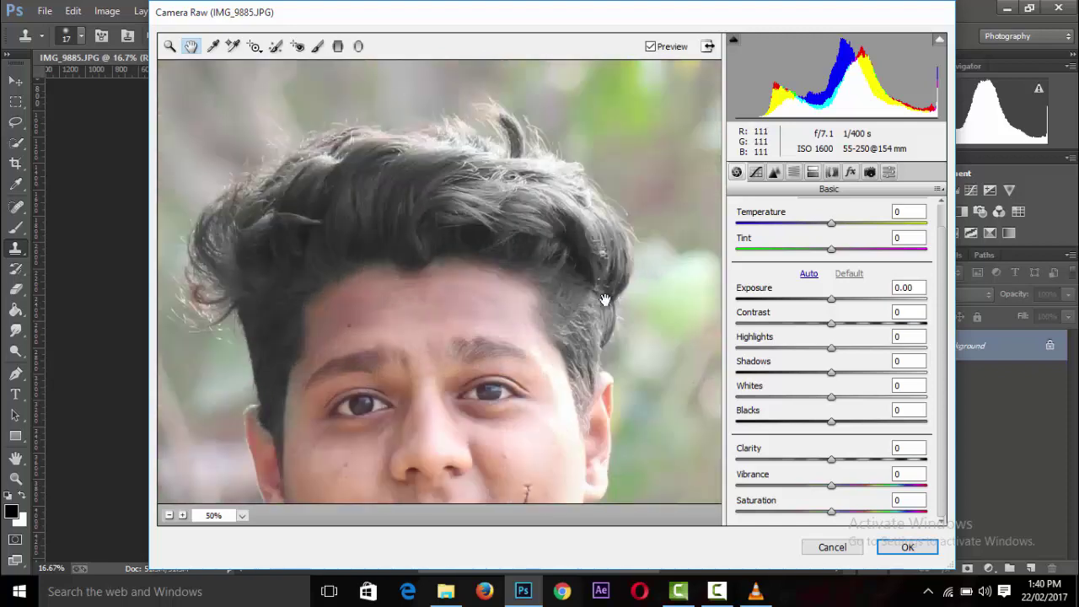
{"action": "left_click", "coordinate": [318, 52]}
{"action": "left_click", "coordinate": [359, 181]}
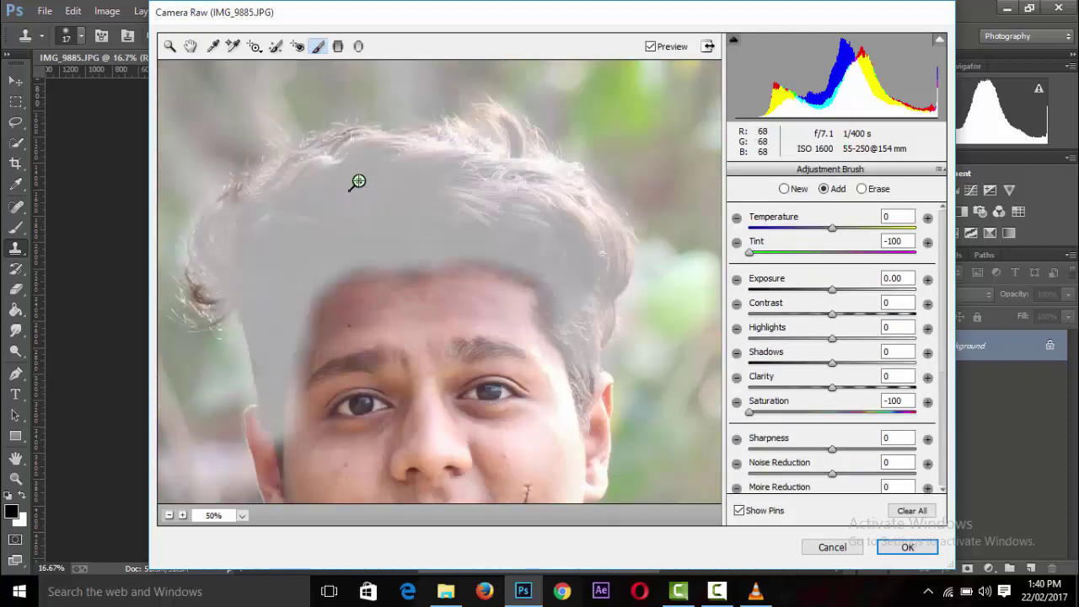
Restore the hair pin's colour and set Exposure +0.65, Contrast +32 and Temperature +3
{"action": "mouse_move", "coordinate": [834, 291]}
{"action": "left_mouse_down"}
{"action": "mouse_move", "coordinate": [867, 289]}
{"action": "mouse_move", "coordinate": [818, 292]}
{"action": "mouse_move", "coordinate": [838, 293]}
{"action": "mouse_move", "coordinate": [784, 314]}
{"action": "mouse_move", "coordinate": [923, 316]}
{"action": "left_mouse_up"}
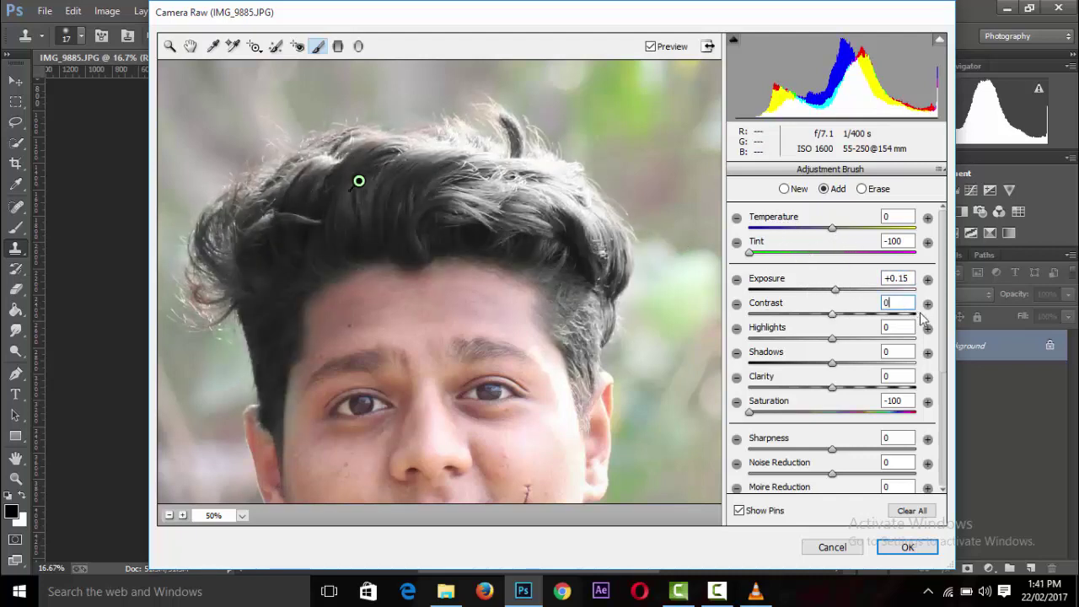
{"action": "double_click", "coordinate": [832, 412]}
{"action": "mouse_move", "coordinate": [832, 413]}
{"action": "left_mouse_down"}
{"action": "mouse_move", "coordinate": [934, 425]}
{"action": "mouse_move", "coordinate": [839, 429]}
{"action": "left_mouse_up"}
{"action": "key", "text": "ctrl+minus"}
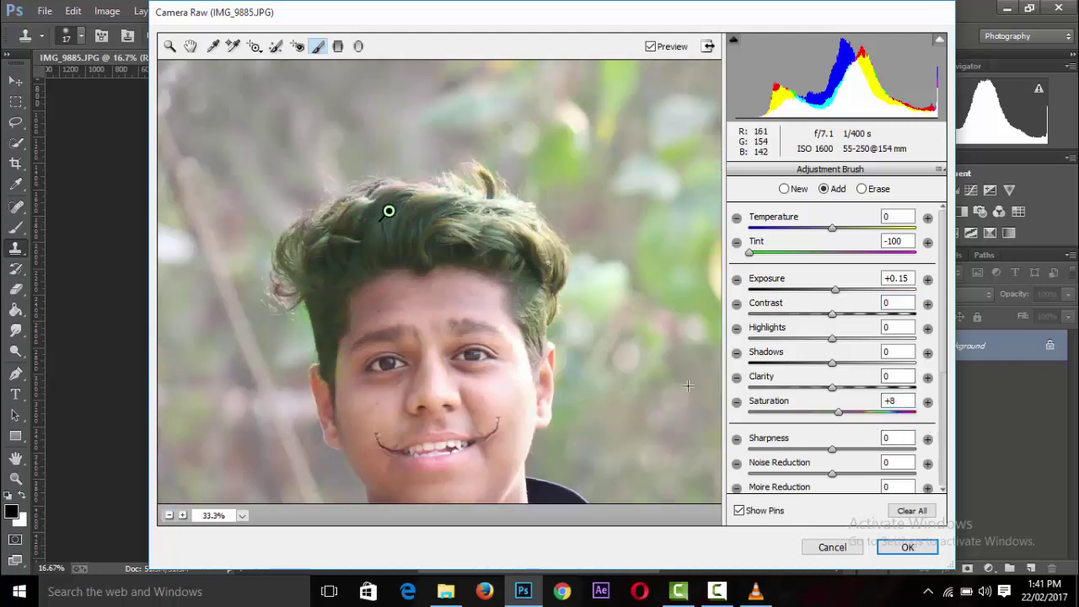
{"action": "mouse_move", "coordinate": [828, 318]}
{"action": "left_mouse_down"}
{"action": "mouse_move", "coordinate": [855, 313]}
{"action": "mouse_move", "coordinate": [852, 297]}
{"action": "left_mouse_up"}
{"action": "key", "text": "ctrl+plus"}
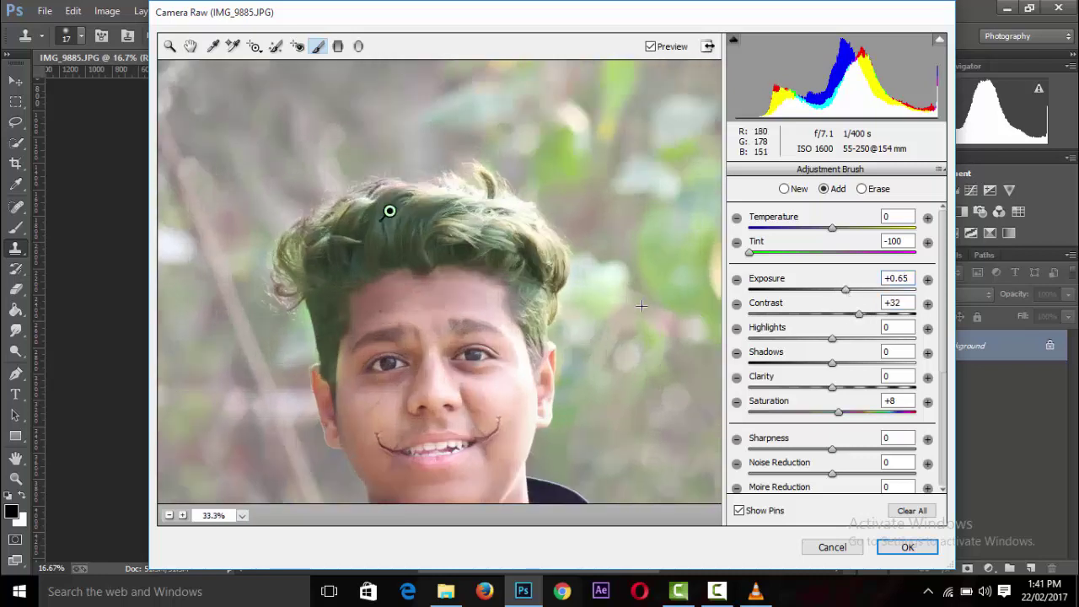
{"action": "left_click_drag", "start_coordinate": [839, 237], "coordinate": [835, 239]}
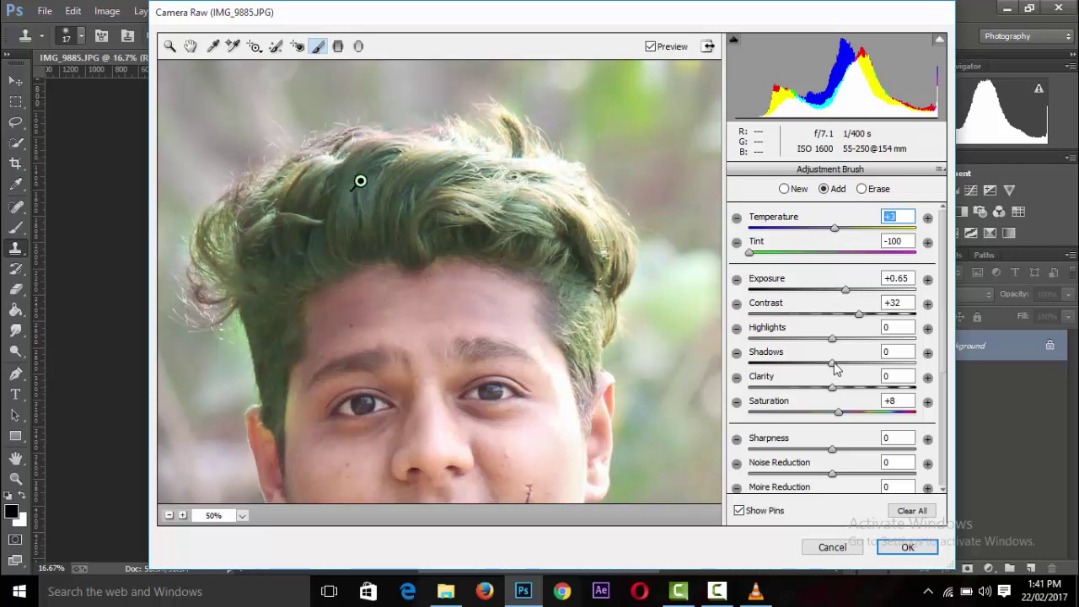
Try darker hair shadows, reset them to 0, and raise the hair Saturation to +59
{"action": "left_click_drag", "start_coordinate": [834, 365], "coordinate": [771, 366]}
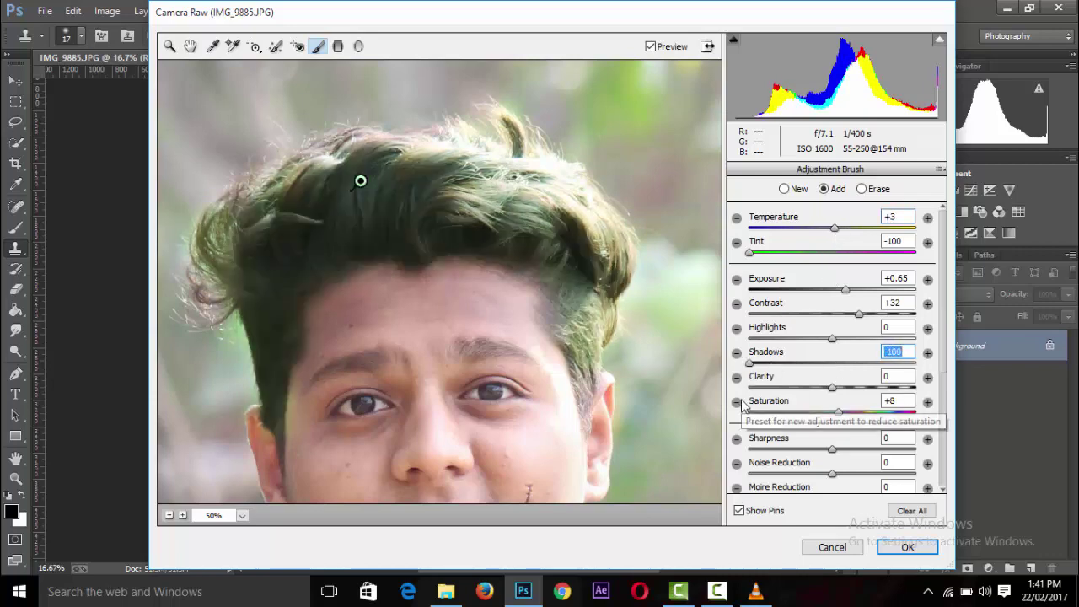
{"action": "type", "text": "0"}
{"action": "key", "text": "ctrl+minus"}
{"action": "key", "text": "ctrl+minus"}
{"action": "key", "text": "ctrl+minus"}
{"action": "key", "text": "ctrl+minus"}
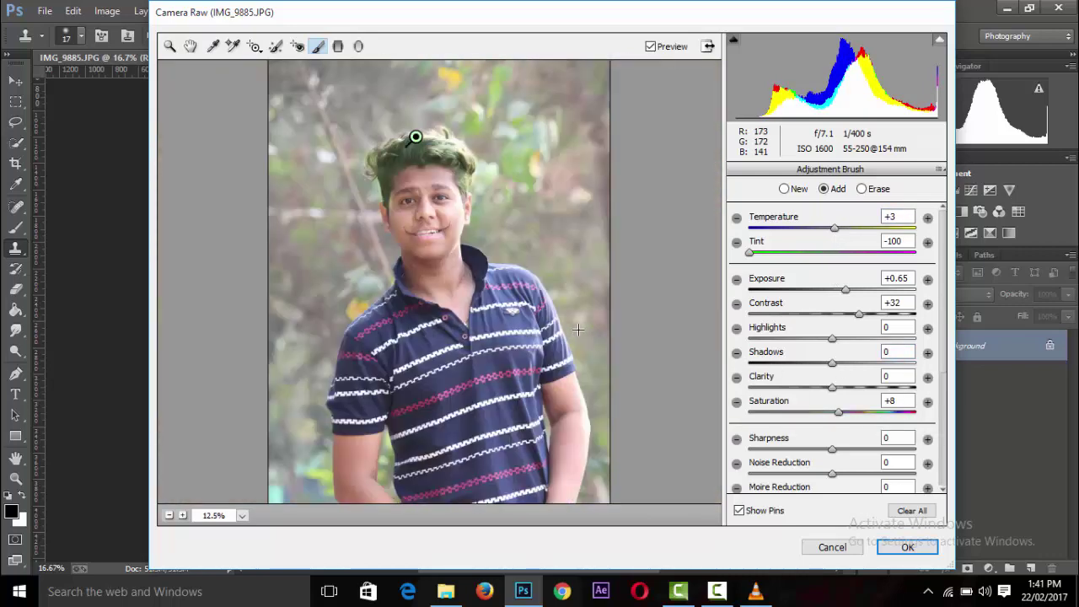
{"action": "key", "text": "ctrl+minus"}
{"action": "key", "text": "ctrl+plus"}
{"action": "key", "text": "ctrl+plus"}
{"action": "key", "text": "ctrl+minus"}
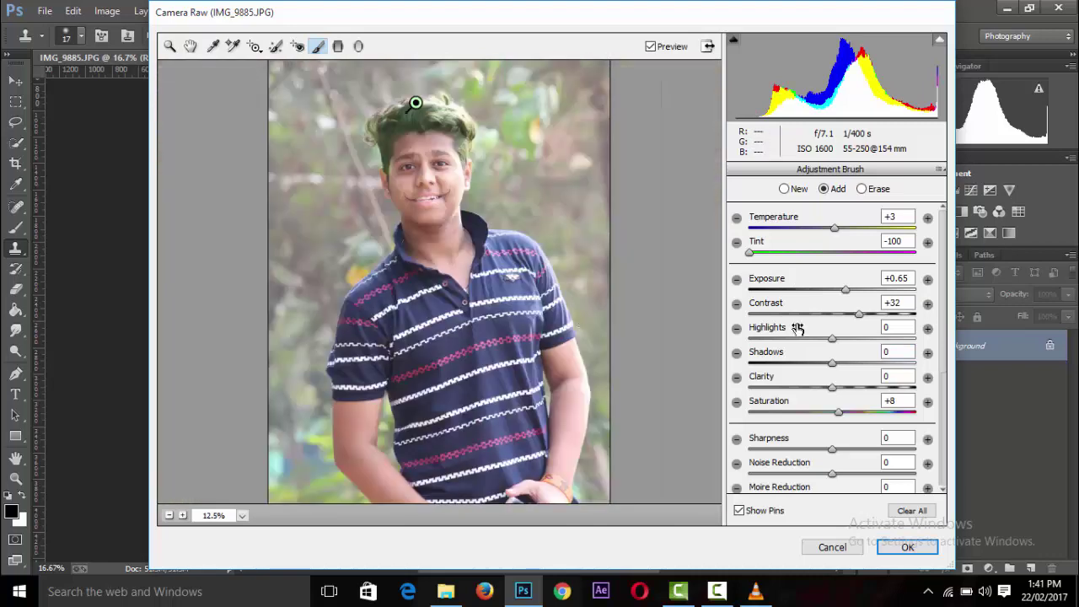
{"action": "left_click_drag", "start_coordinate": [857, 411], "coordinate": [883, 415]}
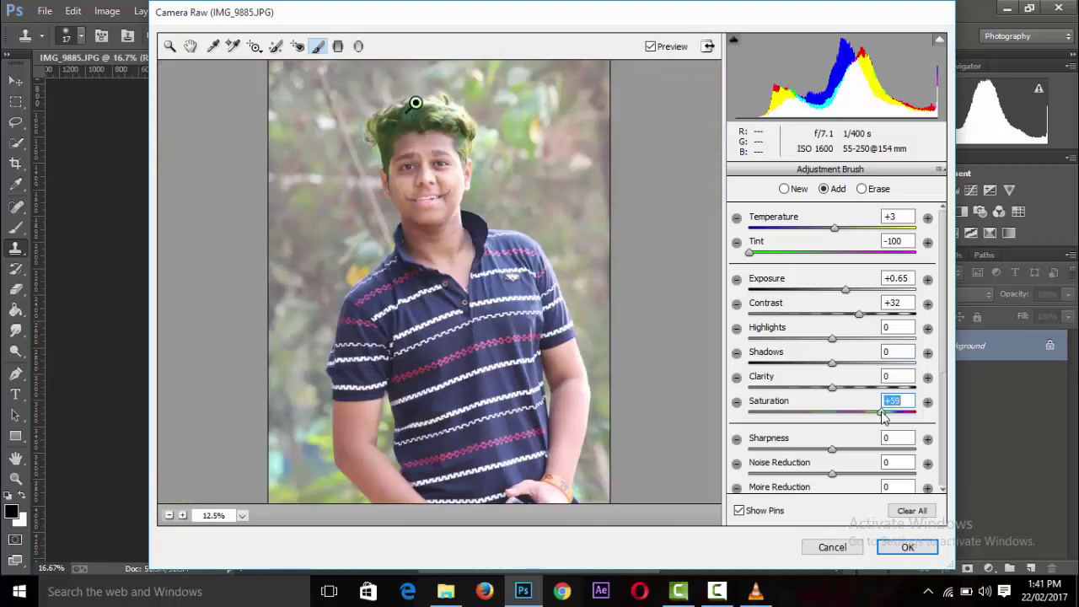
{"action": "key", "text": "ctrl+minus"}
{"action": "key", "text": "ctrl+plus"}
{"action": "key", "text": "ctrl+plus"}
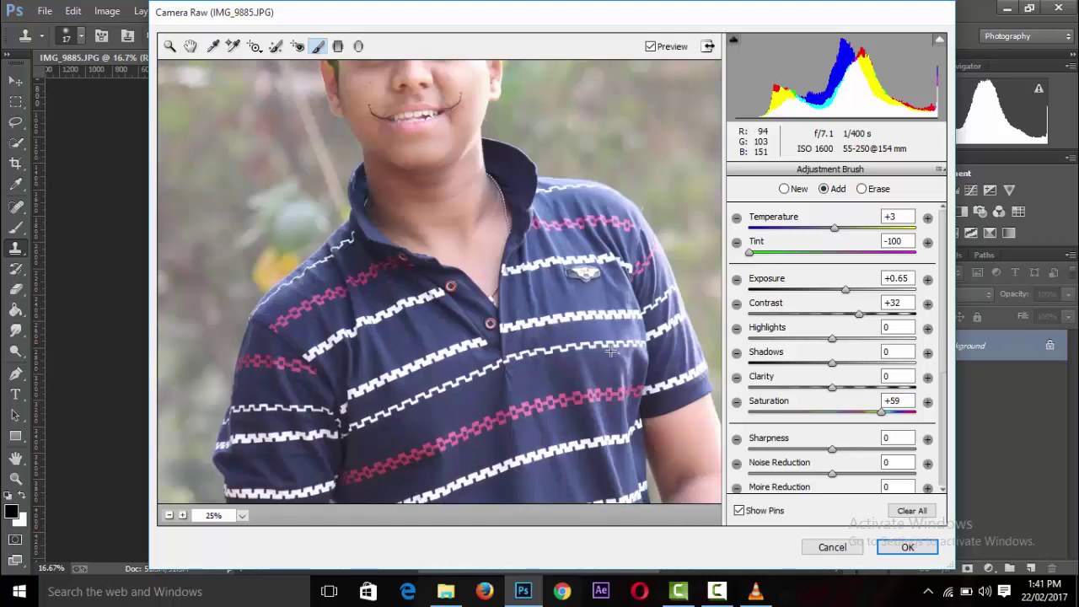
{"action": "key", "text": "ctrl+minus"}
Boost HSL Greens saturation to +49 and apply the Camera Raw filter
{"action": "left_click", "coordinate": [190, 46]}
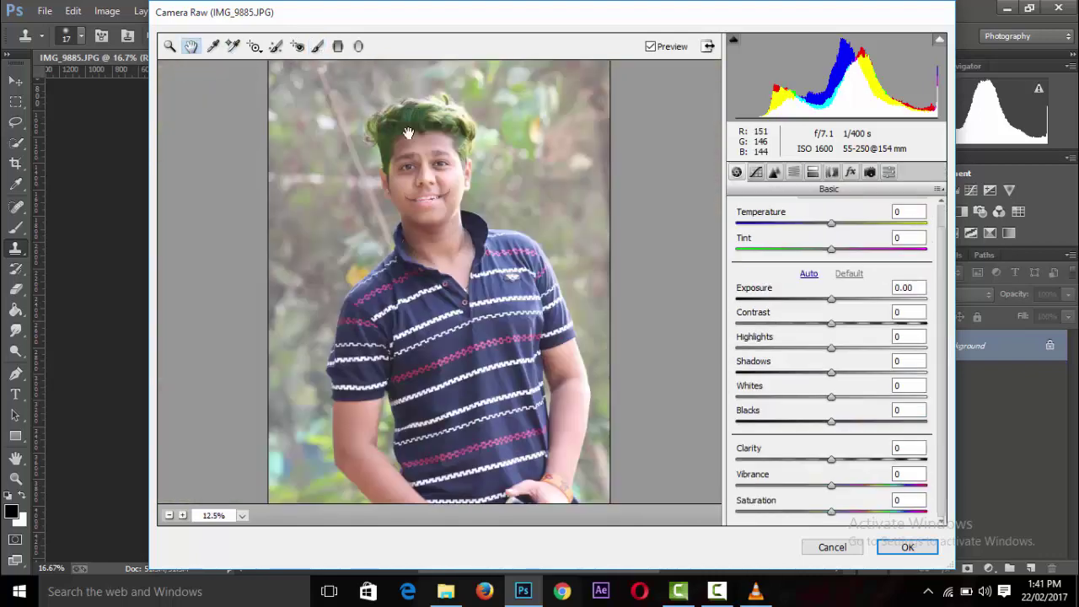
{"action": "left_click", "coordinate": [794, 172]}
{"action": "left_click_drag", "start_coordinate": [861, 371], "coordinate": [882, 364]}
{"action": "key", "text": "ctrl+plus"}
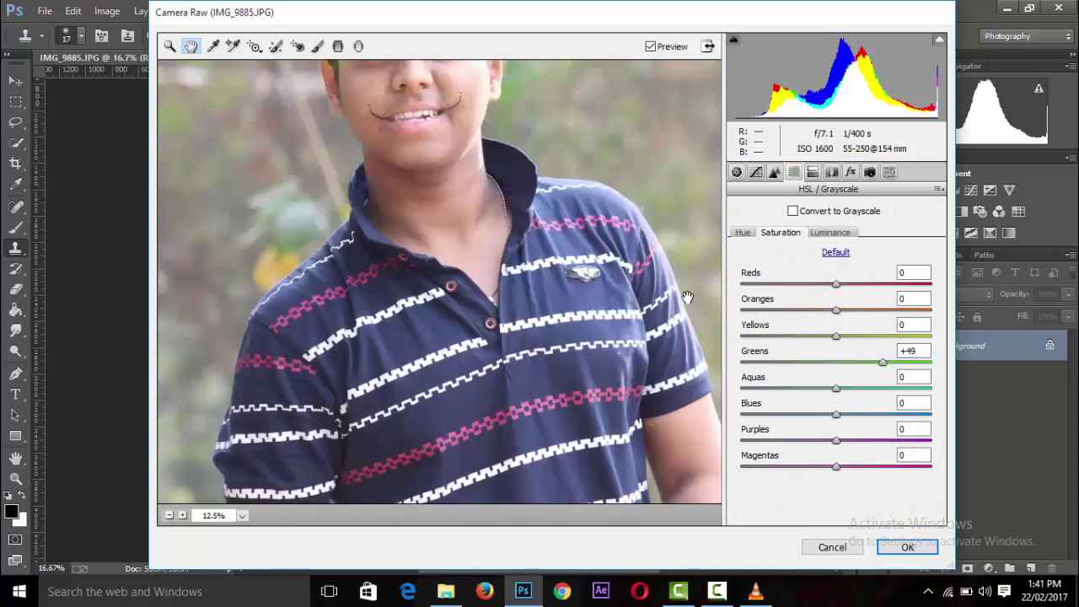
{"action": "key", "text": "ctrl+minus"}
{"action": "left_click", "coordinate": [898, 548]}
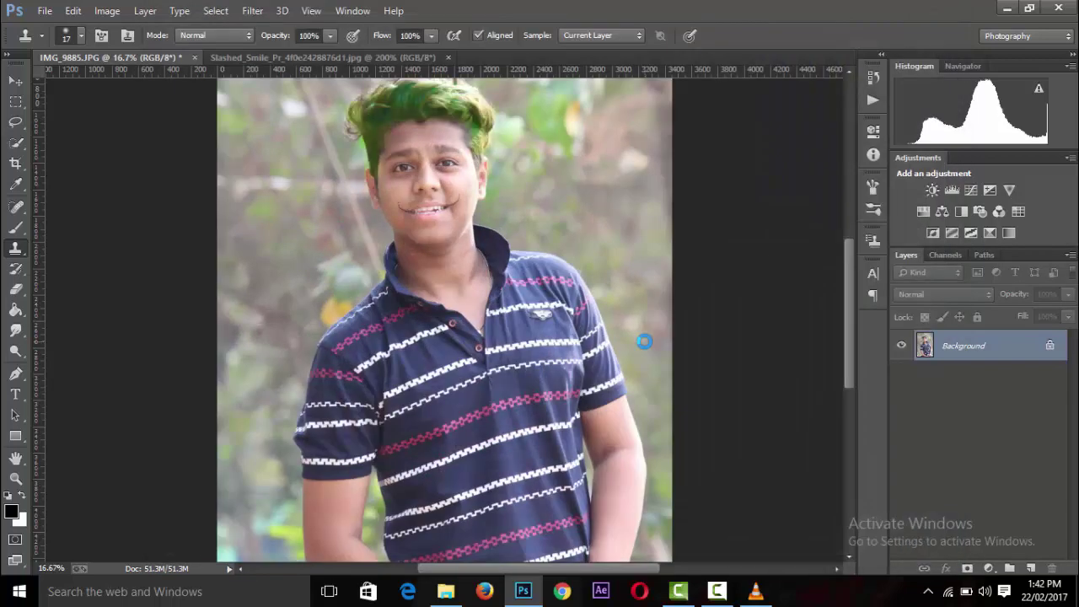
{"action": "key", "text": "ctrl+minus"}
{"action": "key", "text": "ctrl+minus"}
{"action": "key", "text": "ctrl+plus"}
{"action": "key", "text": "ctrl+plus"}
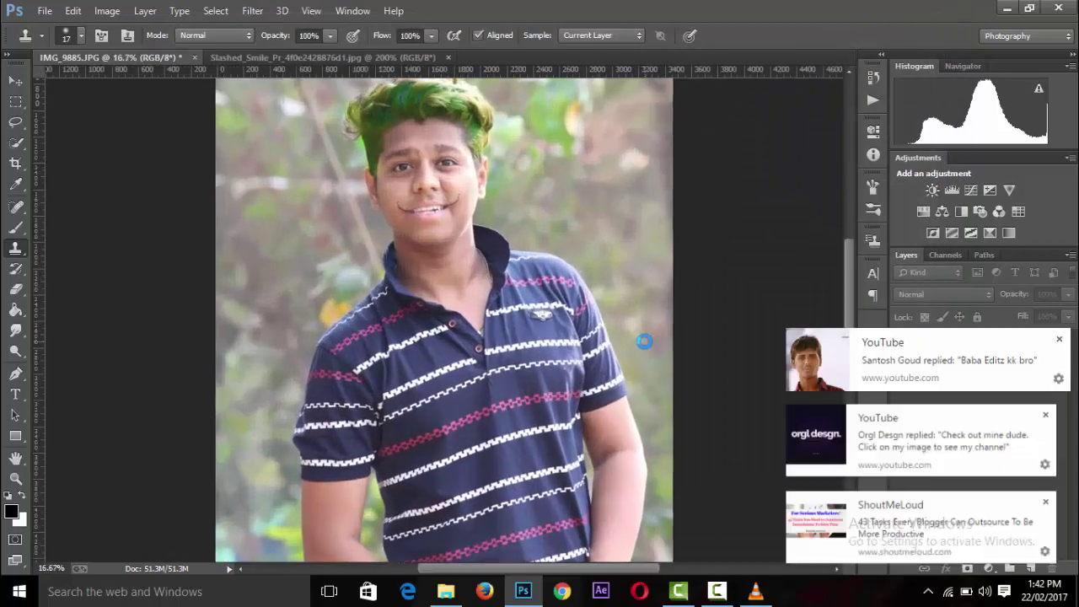
{"action": "key", "text": "ctrl+plus"}
{"action": "left_click", "coordinate": [1059, 339]}
{"action": "left_click", "coordinate": [1059, 413]}
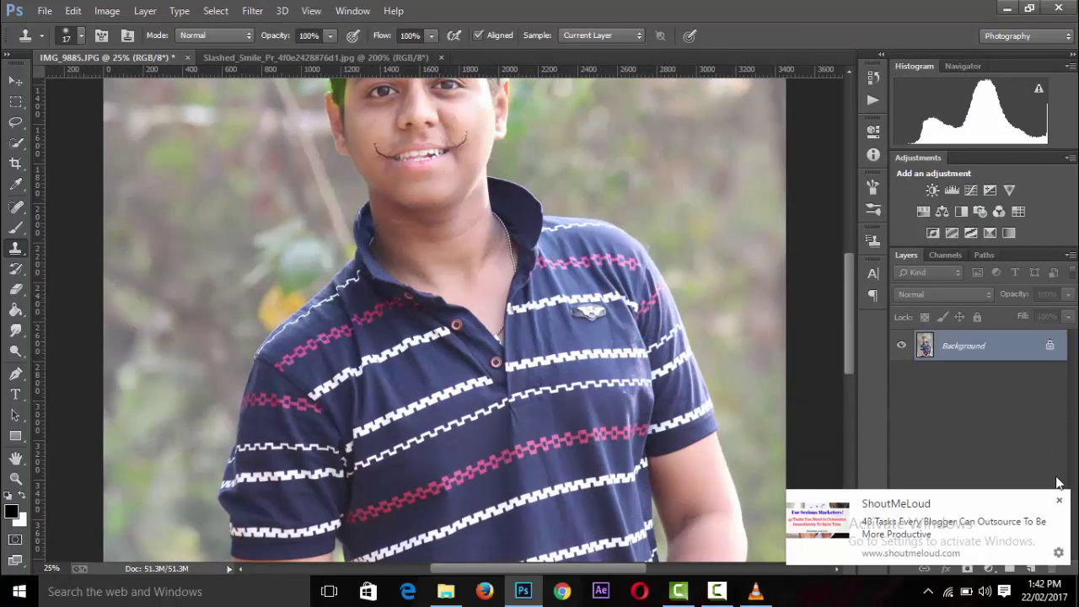
{"action": "left_click", "coordinate": [1058, 501]}
{"action": "scroll", "coordinate": [840, 252], "scroll_direction": "up", "scroll_amount": 5}
{"action": "key", "text": "ctrl+plus"}
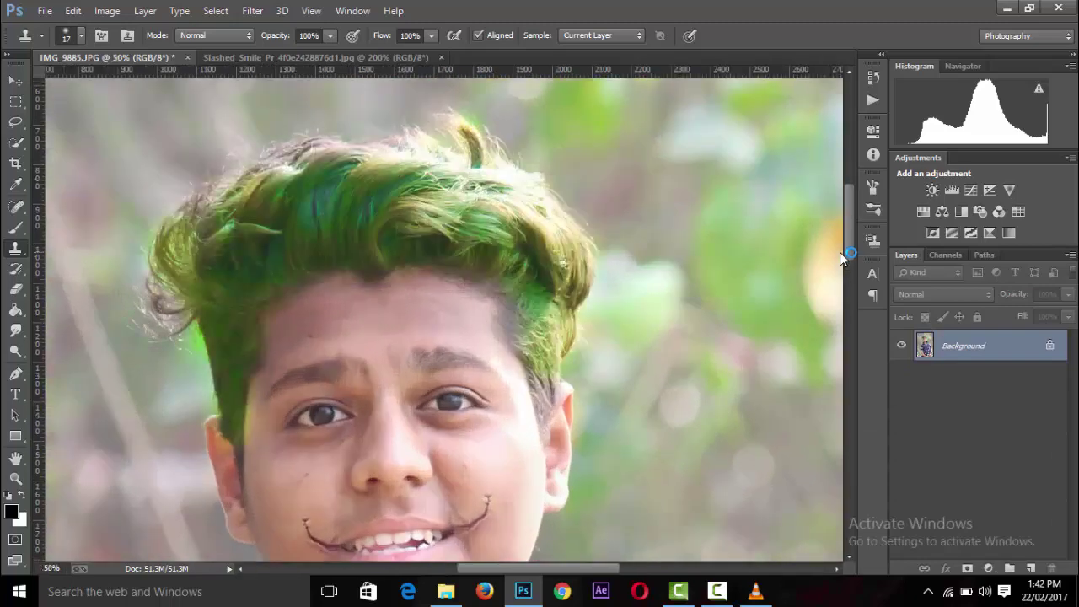
{"action": "key", "text": "ctrl+z"}
{"action": "right_click", "coordinate": [1010, 351]}
{"action": "left_click", "coordinate": [944, 368]}
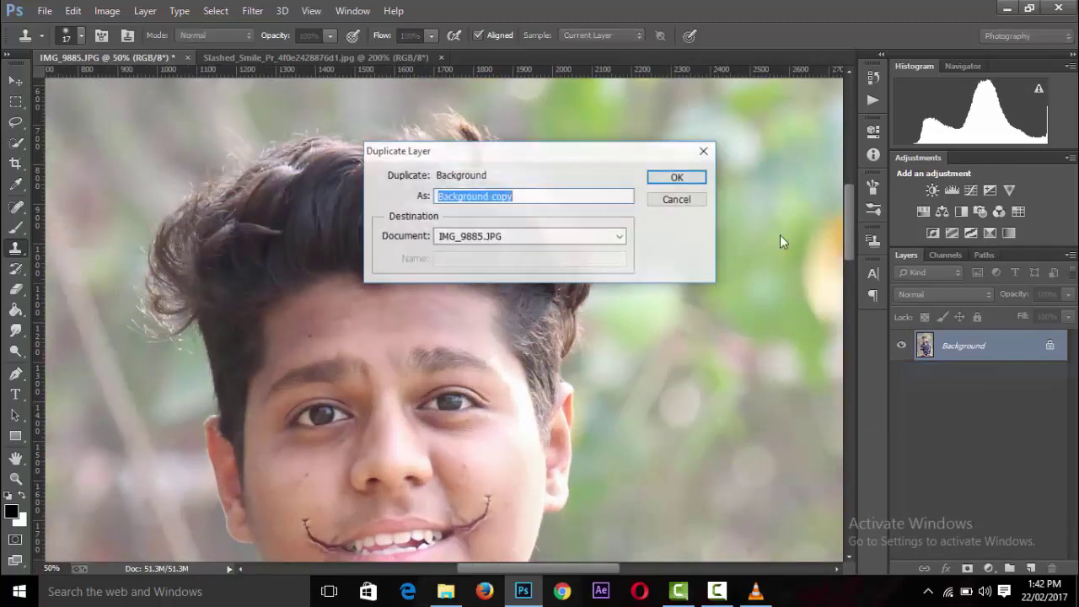
{"action": "left_click", "coordinate": [687, 177]}
{"action": "left_click", "coordinate": [271, 10]}
{"action": "key", "text": "Escape"}
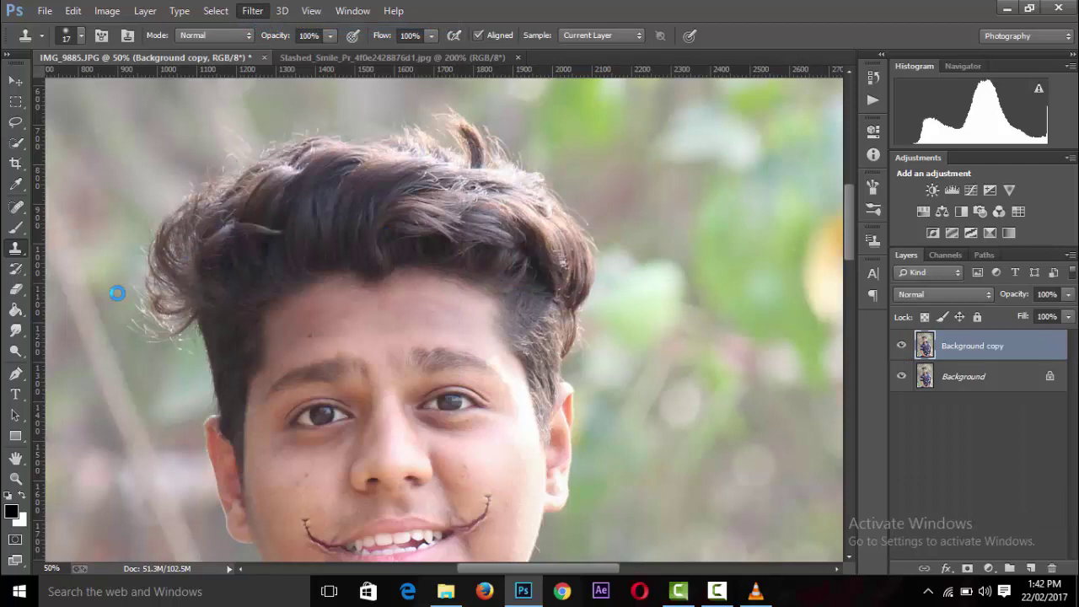
{"action": "left_click", "coordinate": [80, 36]}
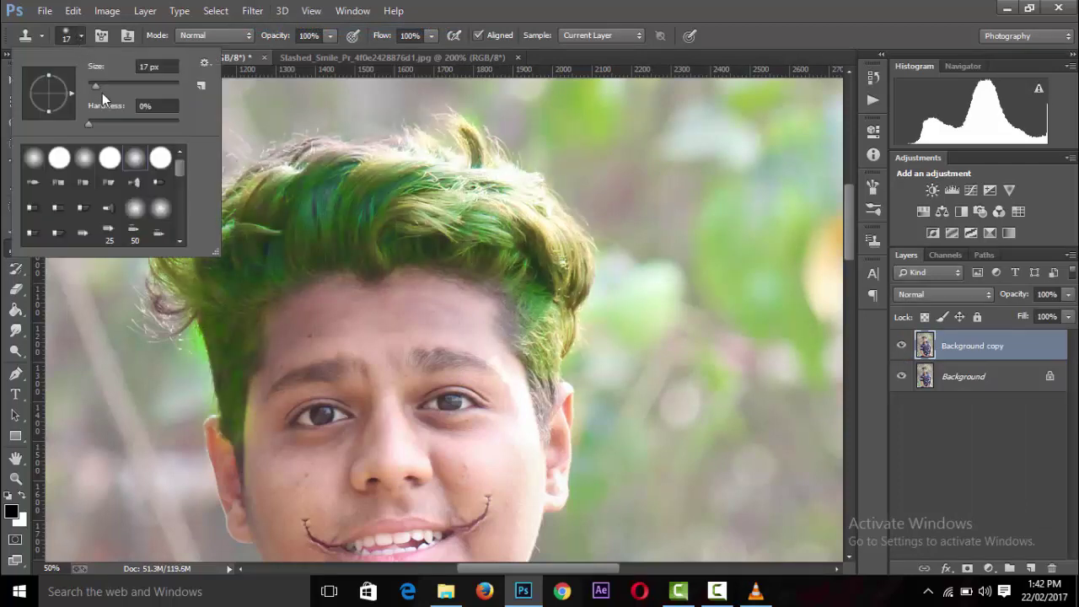
{"action": "right_click", "coordinate": [15, 288]}
{"action": "left_click", "coordinate": [68, 284]}
{"action": "left_click", "coordinate": [81, 37]}
{"action": "key", "text": "Return"}
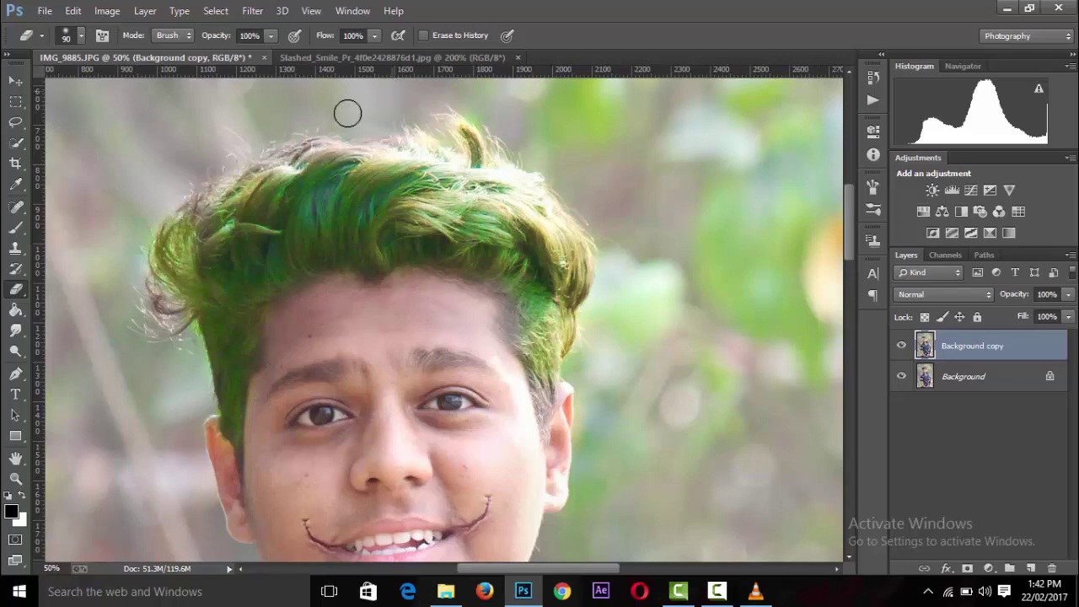
{"action": "key", "text": "ctrl+minus"}
{"action": "key", "text": "ctrl+minus"}
{"action": "key", "text": "ctrl+minus"}
{"action": "key", "text": "ctrl+minus"}
{"action": "key", "text": "ctrl+minus"}
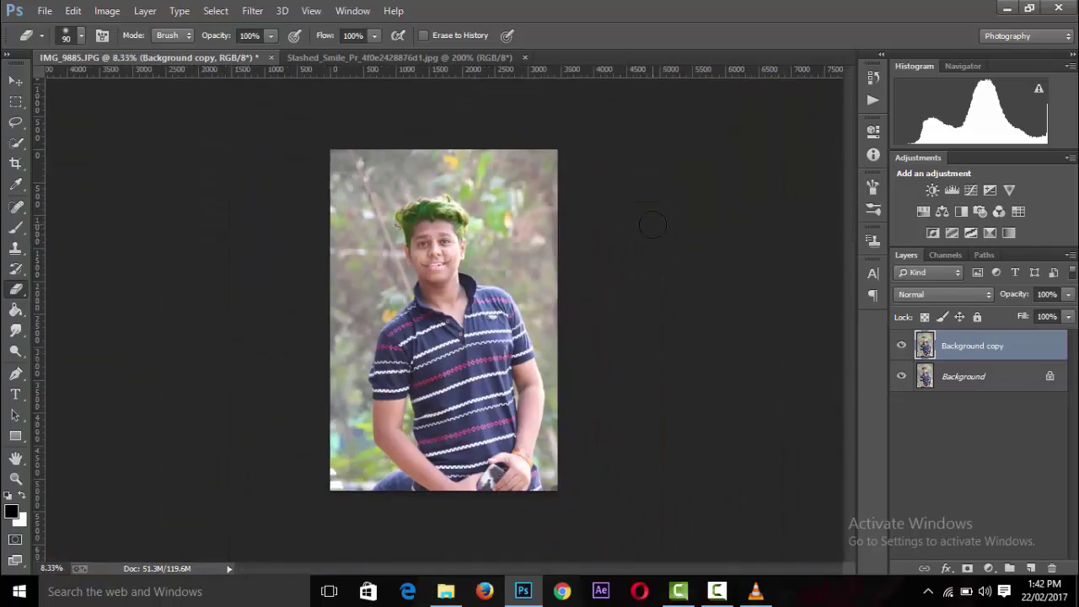
{"action": "key", "text": "ctrl+plus"}
{"action": "key", "text": "ctrl+plus"}
{"action": "left_click", "coordinate": [1006, 379], "text": "shift"}
{"action": "right_click", "coordinate": [1003, 379]}
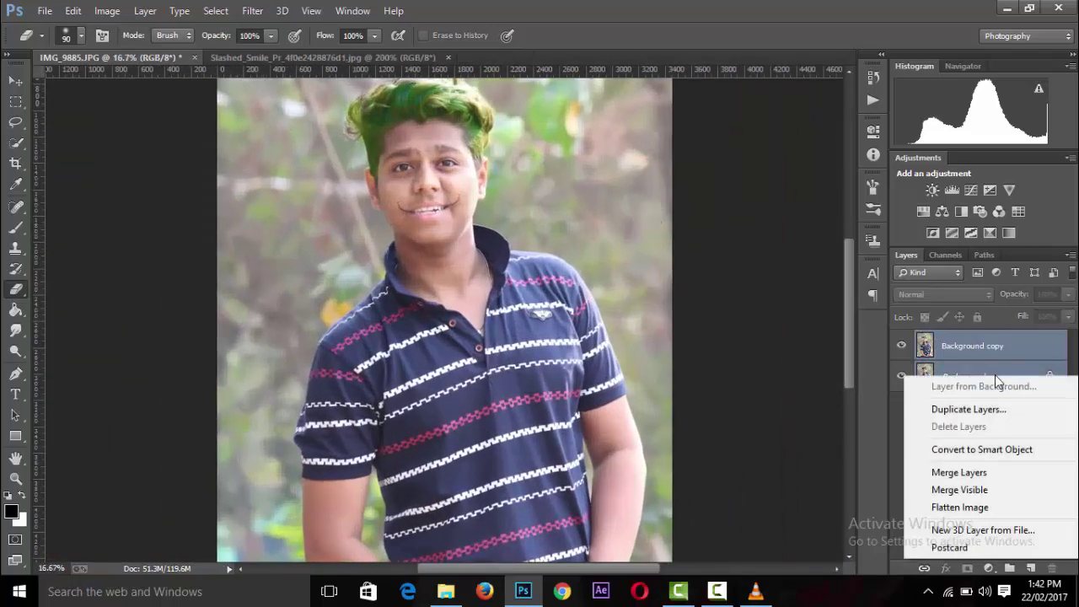
{"action": "left_click", "coordinate": [961, 470]}
{"action": "left_click", "coordinate": [1060, 487]}
{"action": "key", "text": "ctrl+minus"}
{"action": "key", "text": "ctrl+minus"}
{"action": "key", "text": "ctrl+minus"}
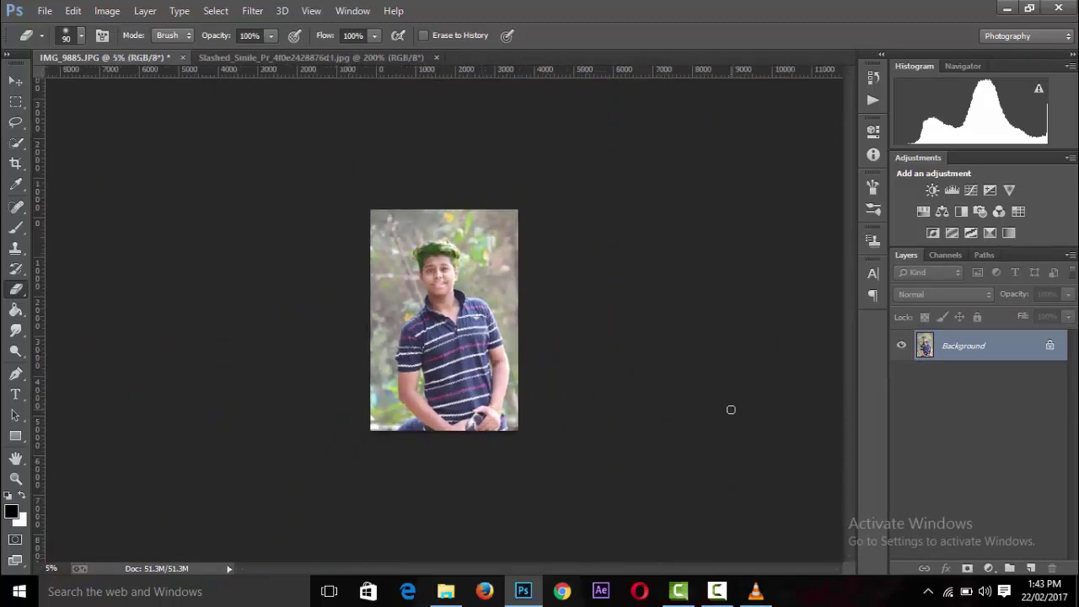
{"action": "key", "text": "ctrl+plus"}
{"action": "key", "text": "ctrl+plus"}
{"action": "key", "text": "ctrl+plus"}
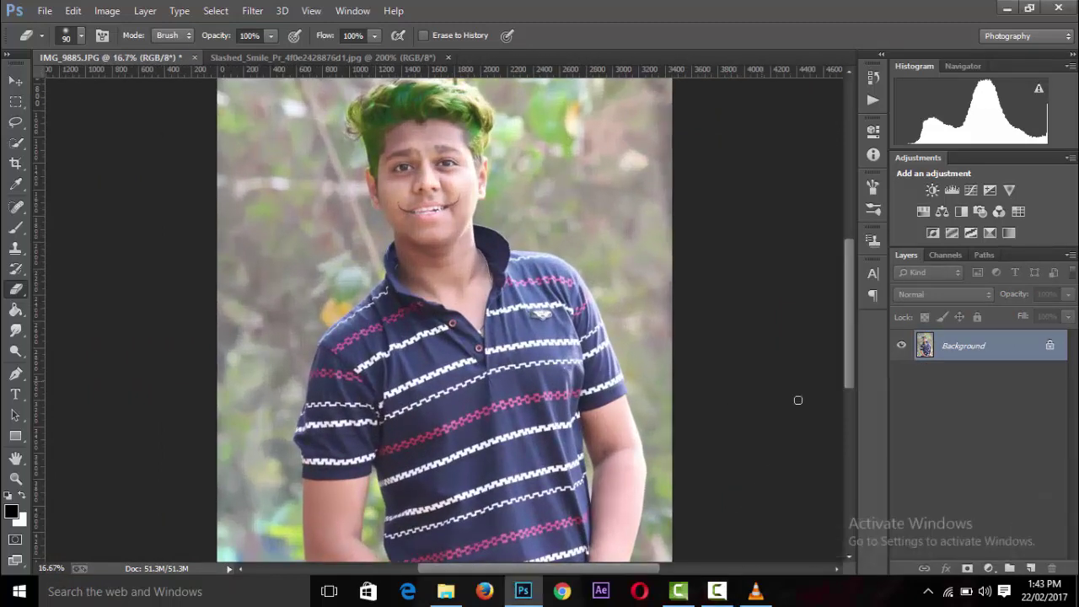
{"action": "key", "text": "ctrl+minus"}
{"action": "key", "text": "ctrl+plus"}
Open the Camera Raw Filter and zoom in on the boy's face
{"action": "left_click", "coordinate": [252, 10]}
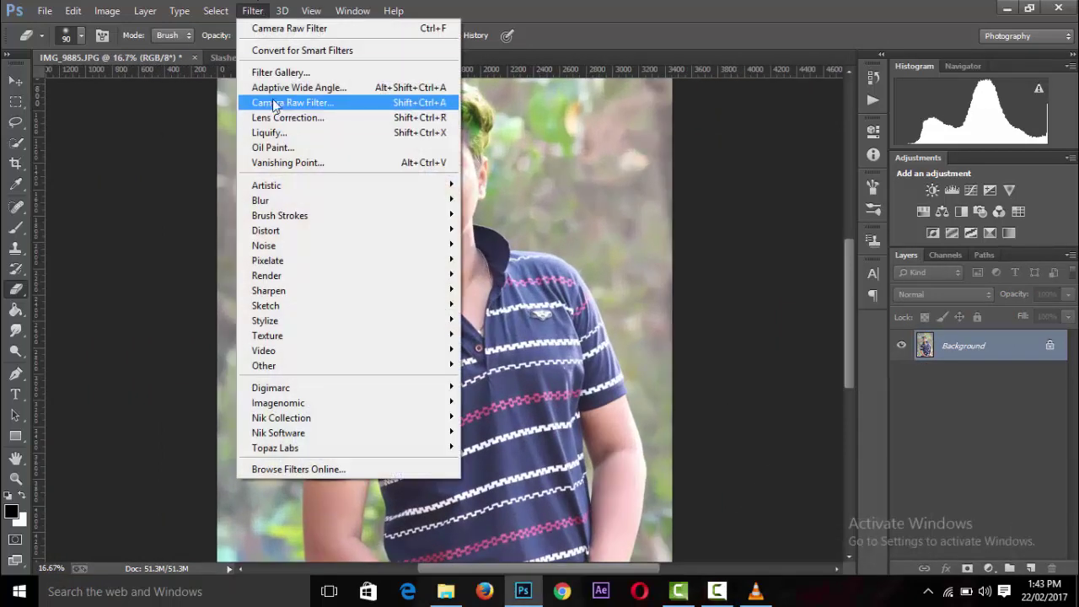
{"action": "left_click", "coordinate": [290, 104]}
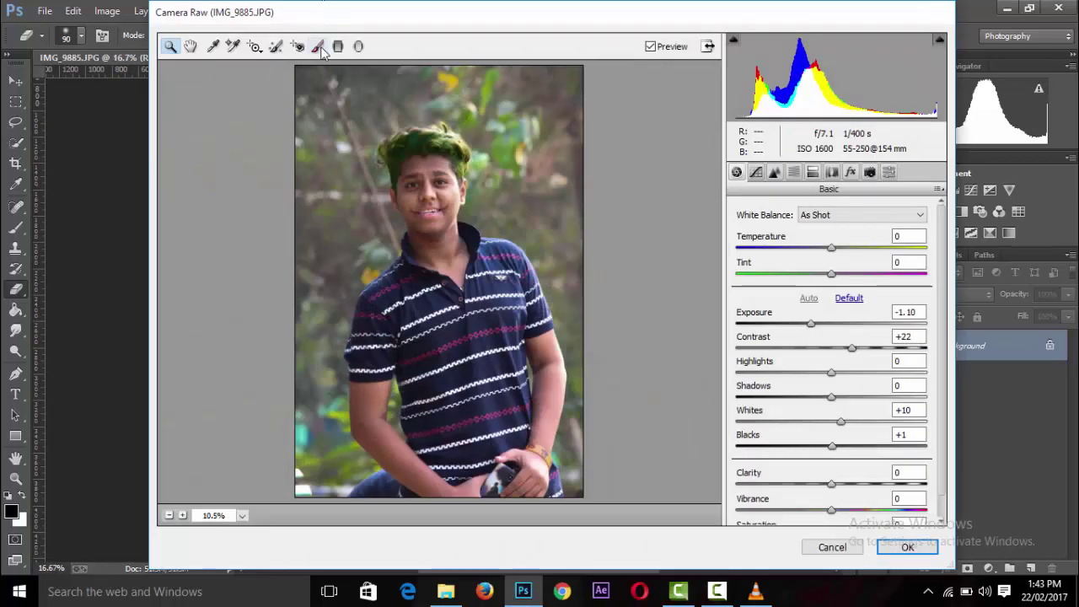
{"action": "left_click", "coordinate": [318, 45]}
{"action": "key", "text": "h"}
{"action": "key", "text": "ctrl+plus"}
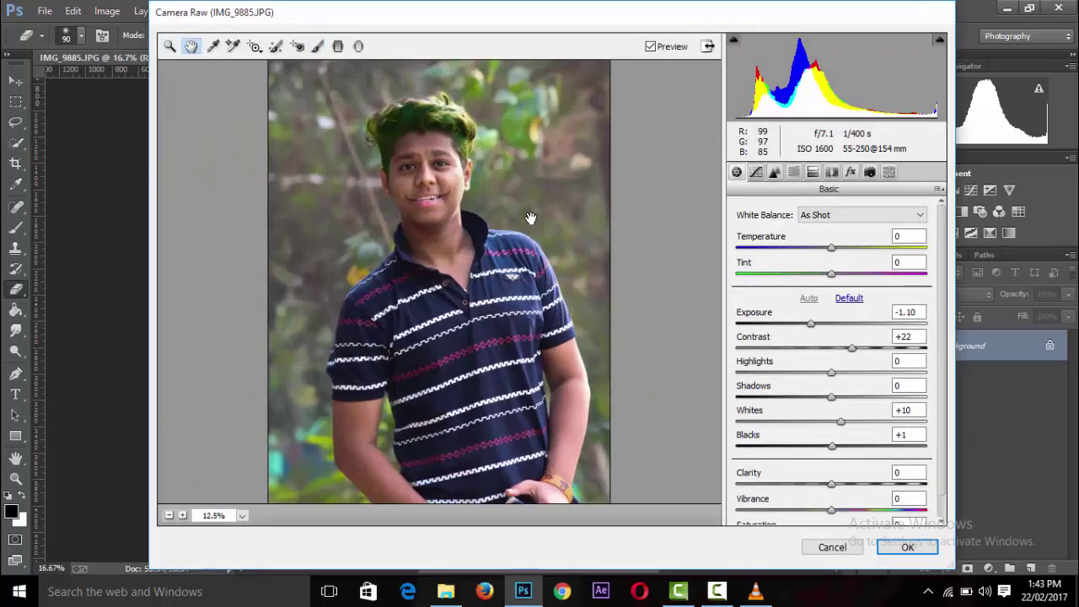
{"action": "key", "text": "ctrl+plus"}
{"action": "key", "text": "ctrl+plus"}
{"action": "left_click_drag", "start_coordinate": [583, 108], "coordinate": [586, 240]}
{"action": "key", "text": "ctrl+plus"}
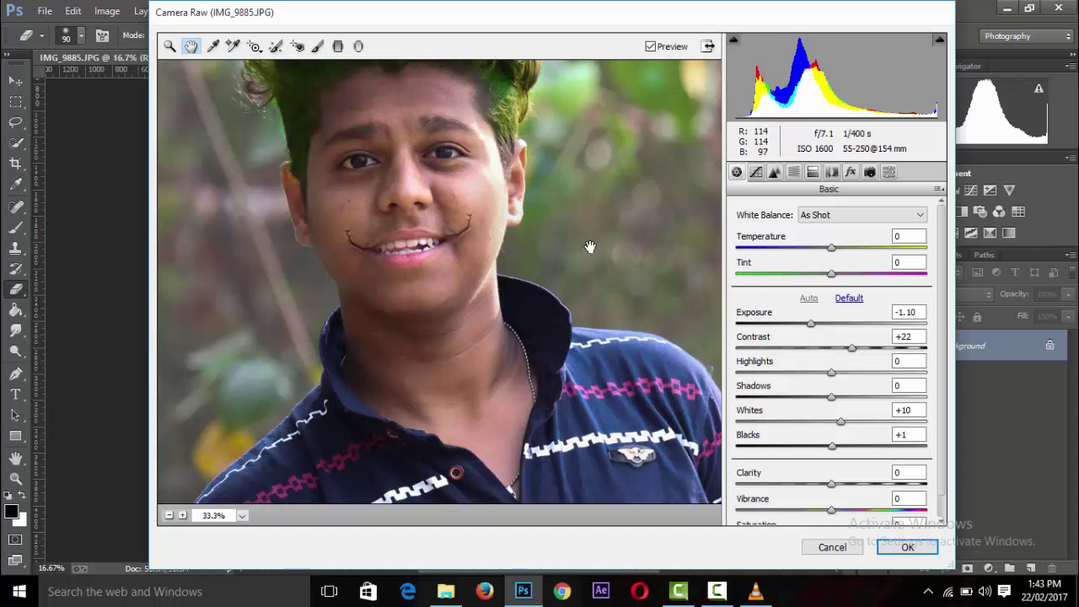
Reset the Basic panel and set the Adjustment Brush to Saturation -100, Exposure 0
{"action": "left_click", "coordinate": [852, 299]}
{"action": "left_click", "coordinate": [318, 45]}
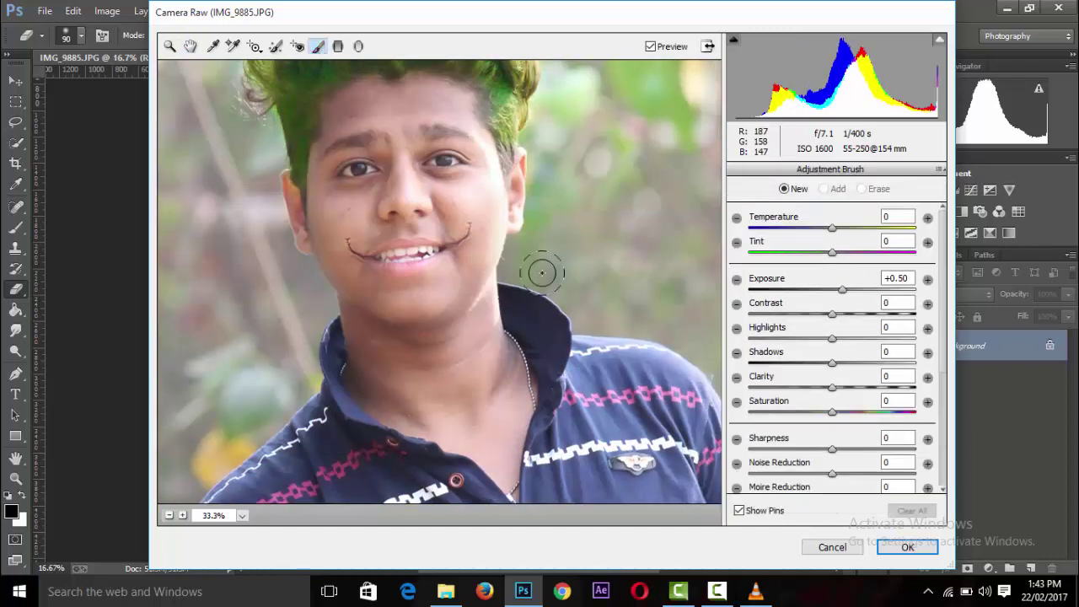
{"action": "left_click", "coordinate": [751, 411]}
{"action": "double_click", "coordinate": [860, 289]}
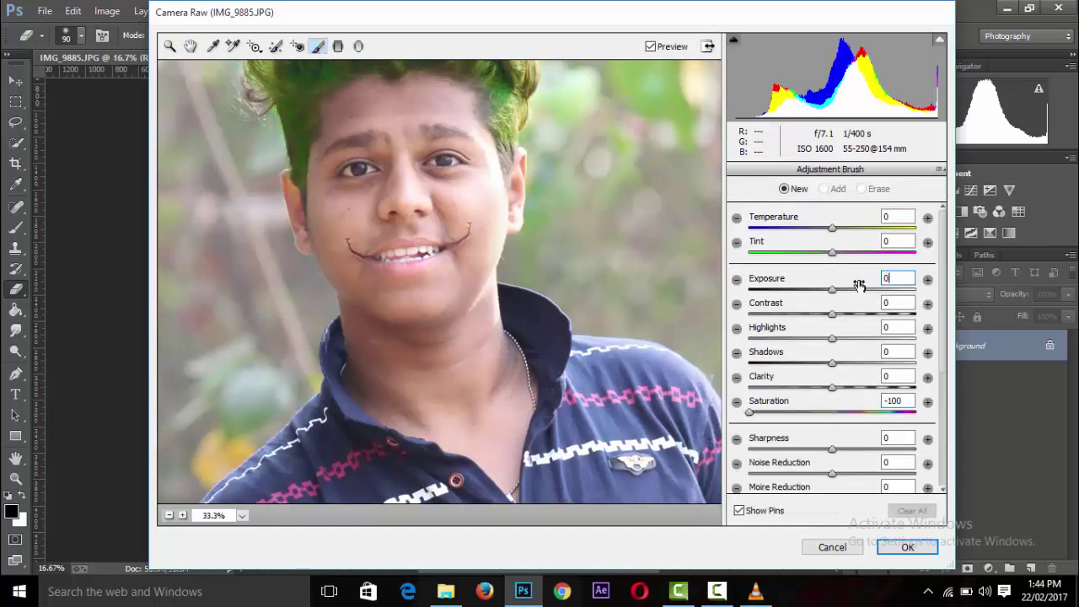
Paint grey over the forehead, right cheek, jaw and chin, lowering feather to 31
{"action": "mouse_move", "coordinate": [410, 108]}
{"action": "left_mouse_down"}
{"action": "mouse_move", "coordinate": [357, 132]}
{"action": "mouse_move", "coordinate": [369, 105]}
{"action": "mouse_move", "coordinate": [414, 96]}
{"action": "mouse_move", "coordinate": [462, 108]}
{"action": "left_mouse_up"}
{"action": "mouse_move", "coordinate": [476, 203]}
{"action": "left_mouse_down"}
{"action": "mouse_move", "coordinate": [472, 217]}
{"action": "mouse_move", "coordinate": [458, 197]}
{"action": "mouse_move", "coordinate": [477, 193]}
{"action": "mouse_move", "coordinate": [478, 236]}
{"action": "left_mouse_up"}
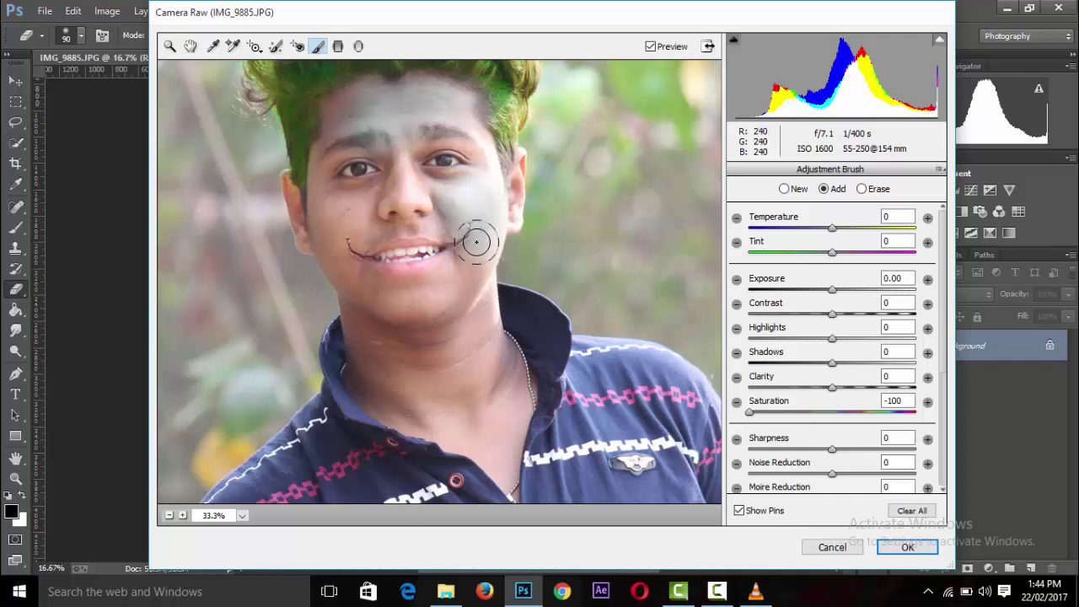
{"action": "scroll", "coordinate": [945, 263], "scroll_direction": "down", "scroll_amount": 5}
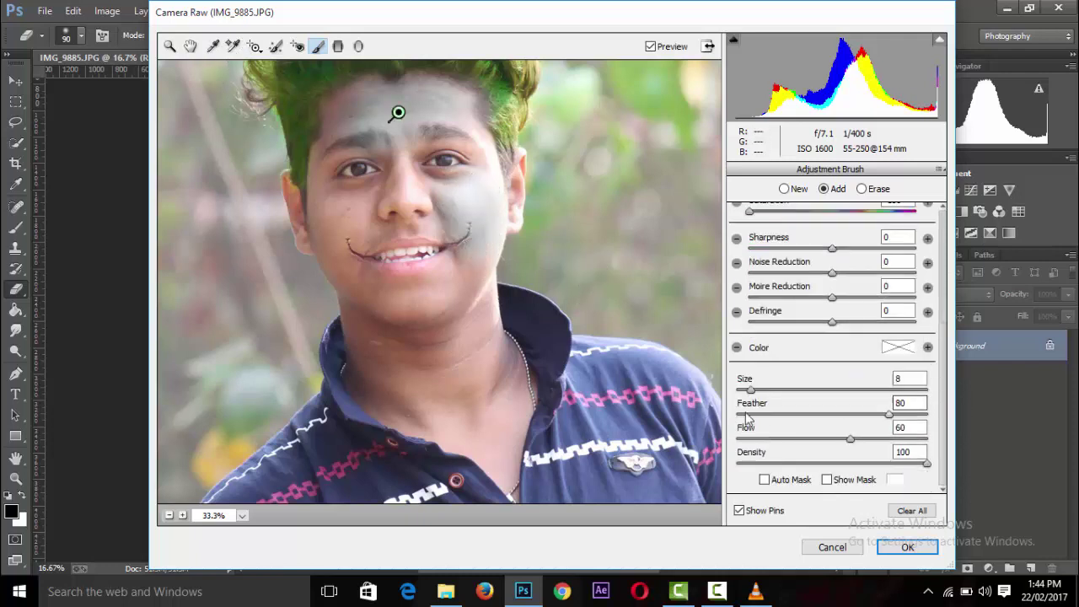
{"action": "left_click", "coordinate": [796, 414]}
{"action": "left_click_drag", "start_coordinate": [475, 281], "coordinate": [467, 271]}
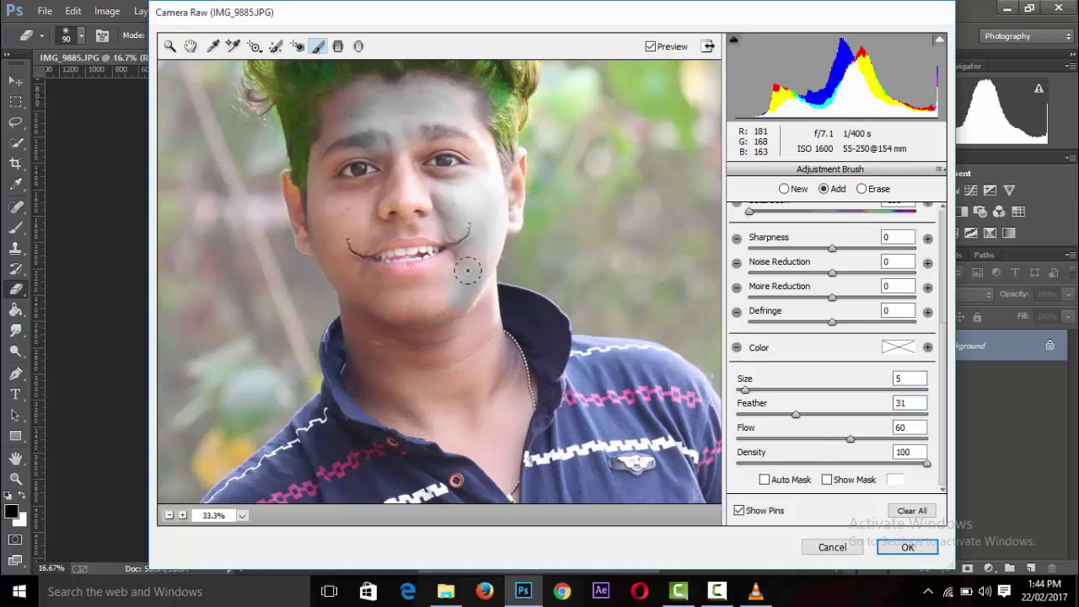
{"action": "left_click_drag", "start_coordinate": [411, 314], "coordinate": [439, 296]}
{"action": "key", "text": "ctrl+plus"}
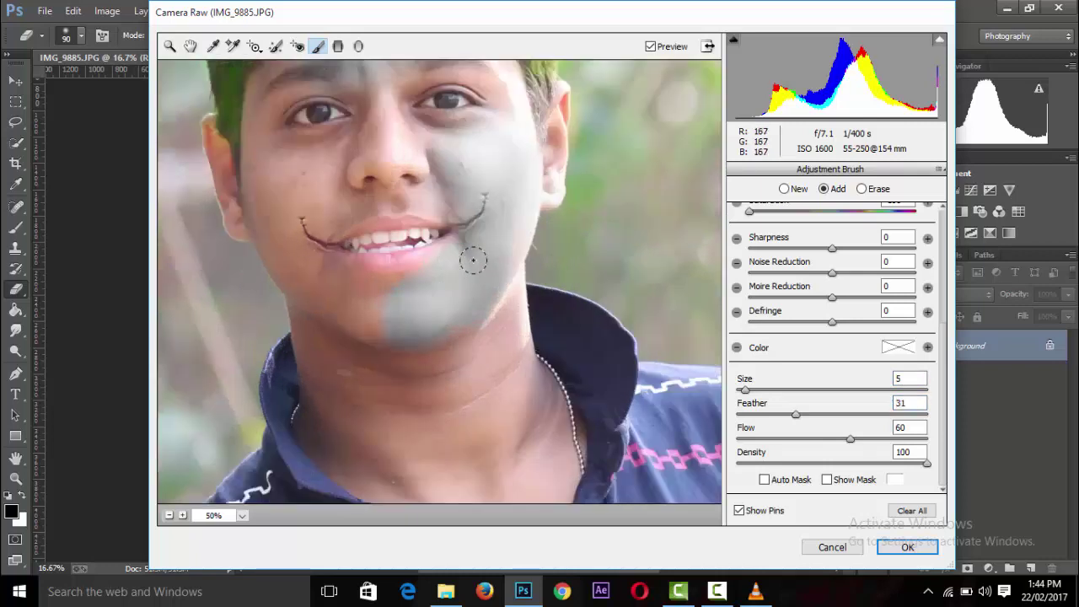
{"action": "key", "text": "ctrl+plus"}
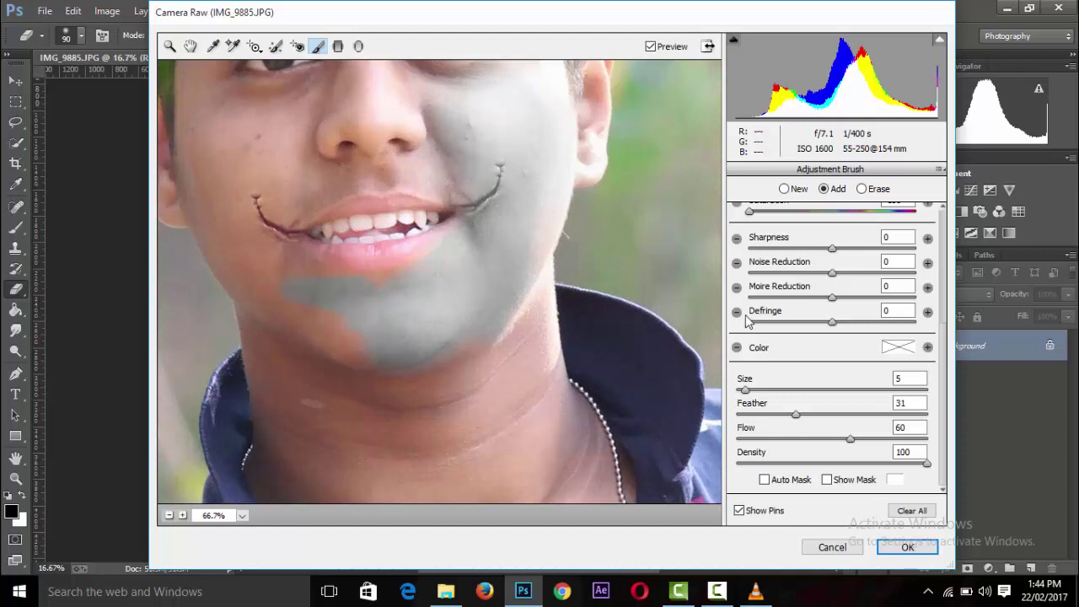
Set the brush feather to 86 and paint grey along the left cheek edge
{"action": "type", "text": "86"}
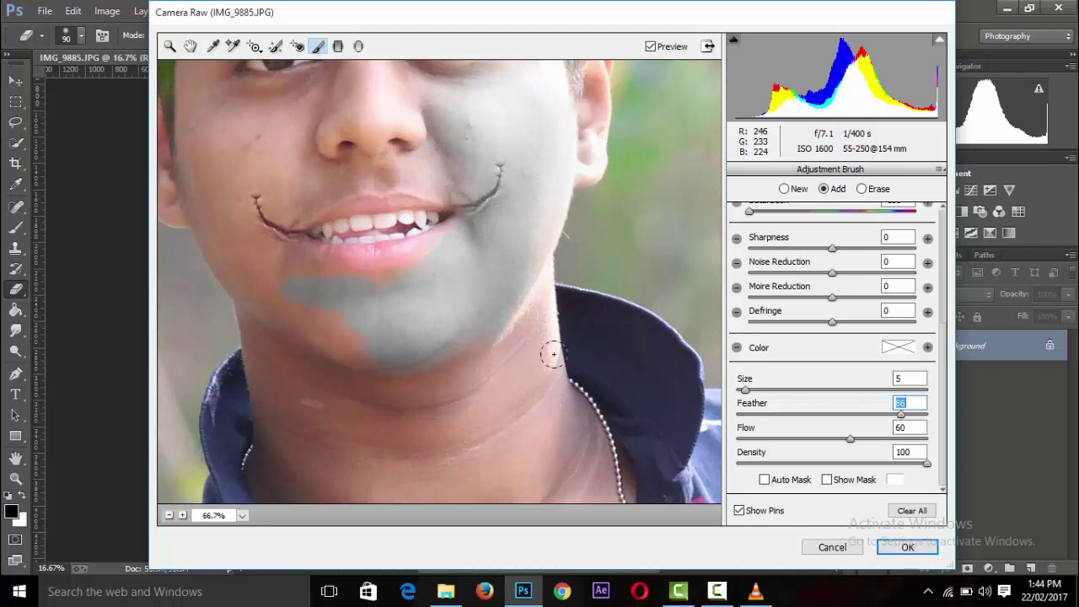
{"action": "left_click", "coordinate": [366, 352]}
{"action": "scroll", "coordinate": [428, 275], "scroll_direction": "down", "scroll_amount": 2}
{"action": "scroll", "coordinate": [426, 274], "scroll_direction": "up", "scroll_amount": 1}
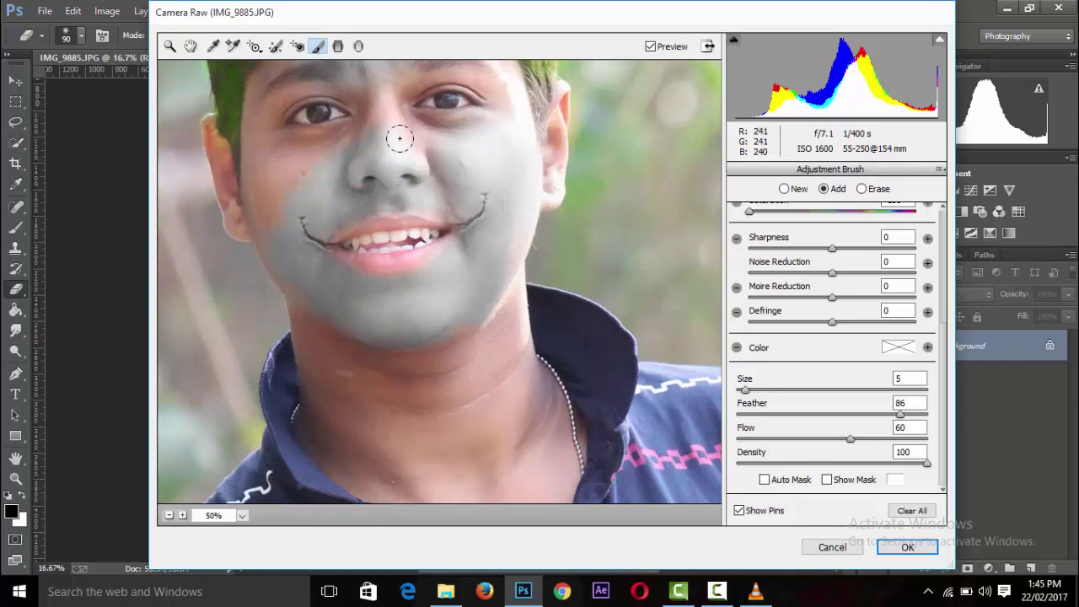
{"action": "scroll", "coordinate": [449, 152], "scroll_direction": "down", "scroll_amount": 1}
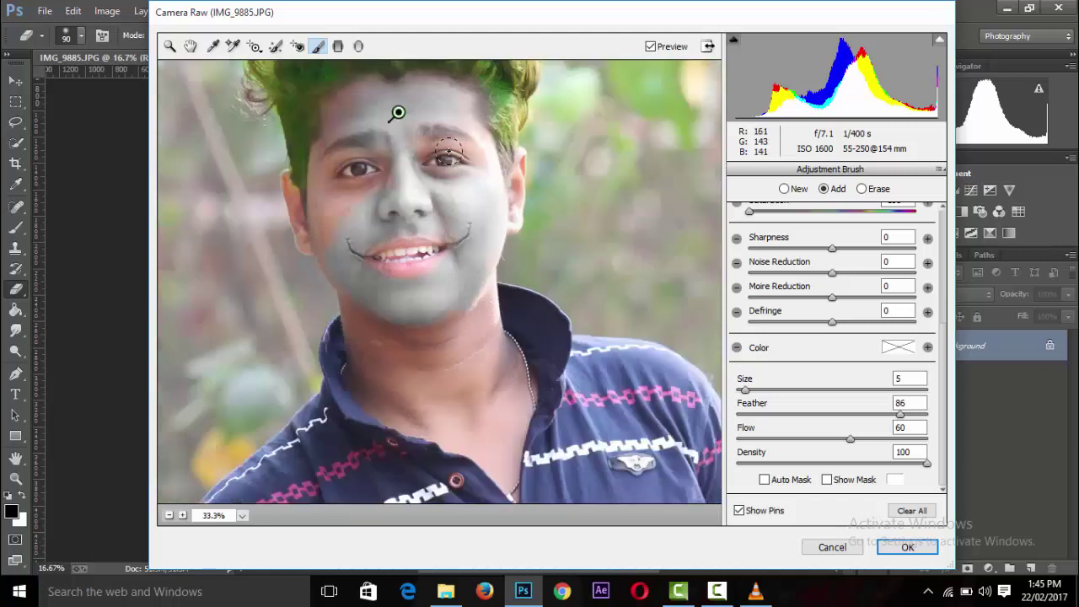
{"action": "left_click_drag", "start_coordinate": [323, 226], "coordinate": [331, 248]}
Select the existing grey adjustment pin and extend it over the right ear
{"action": "key", "text": "ctrl+plus"}
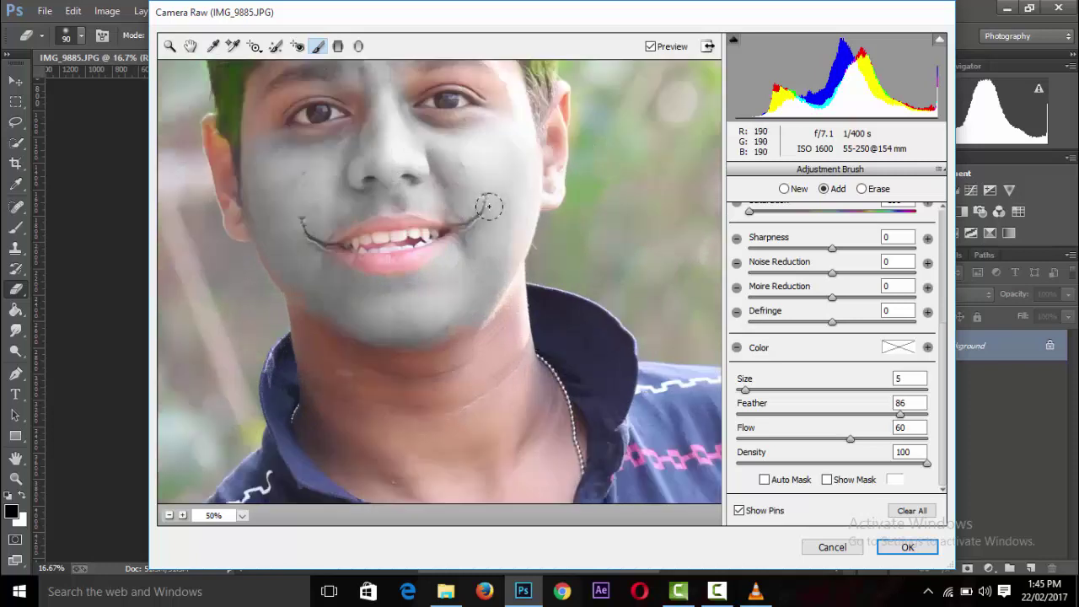
{"action": "left_click", "coordinate": [190, 45]}
{"action": "left_click_drag", "start_coordinate": [464, 181], "coordinate": [549, 319]}
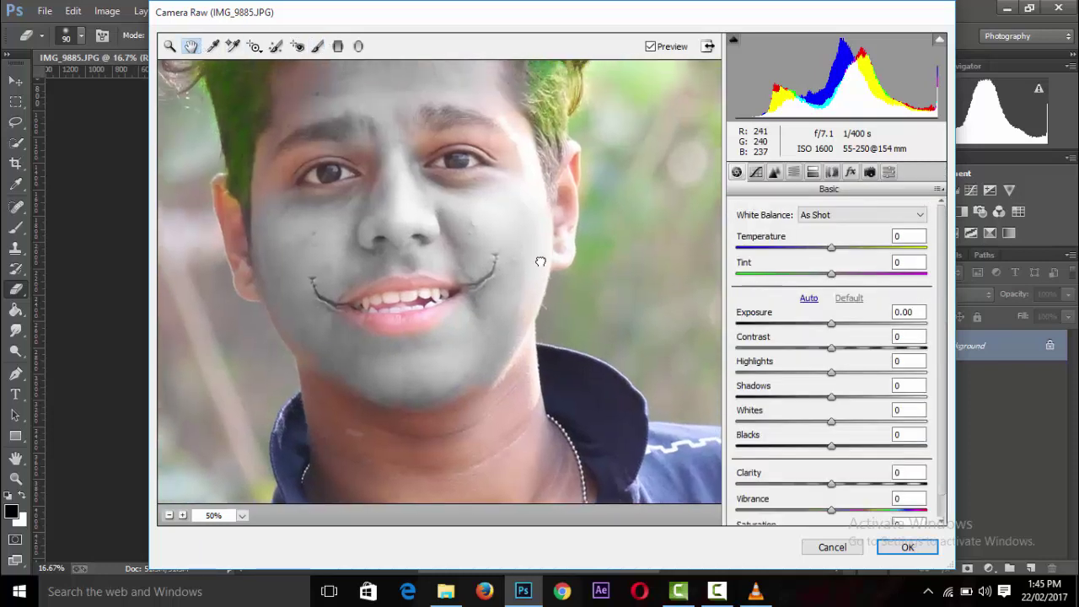
{"action": "left_click", "coordinate": [318, 45]}
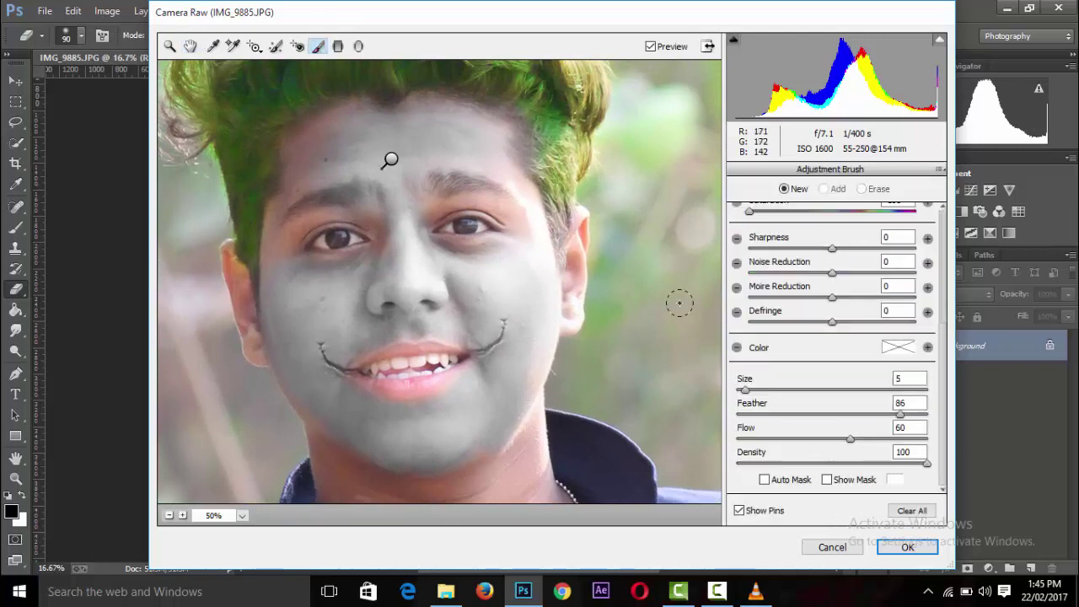
{"action": "left_click", "coordinate": [365, 152]}
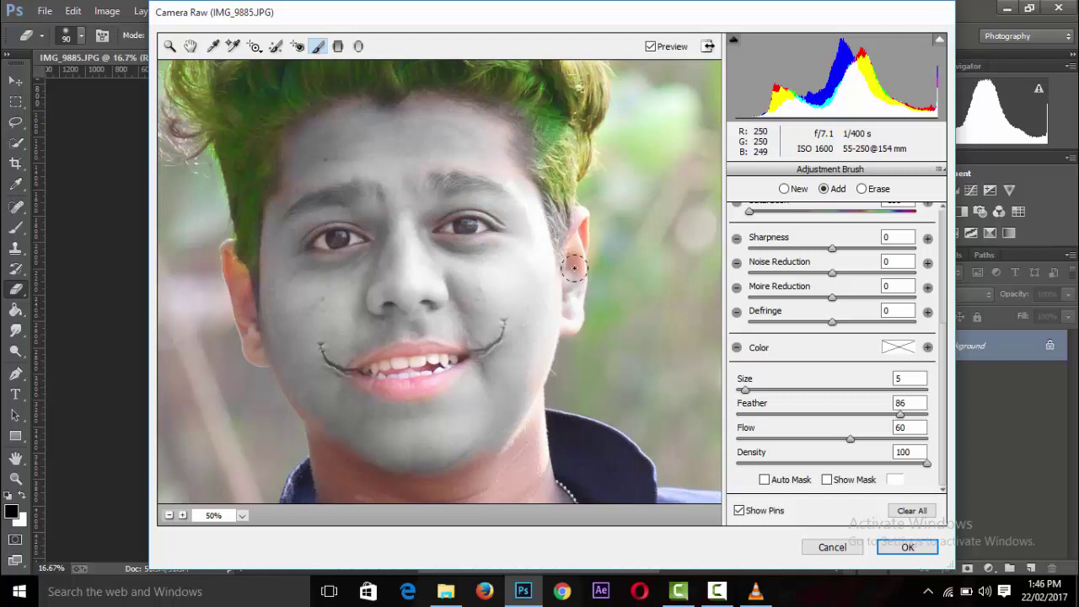
{"action": "mouse_move", "coordinate": [573, 268]}
{"action": "left_mouse_down"}
{"action": "mouse_move", "coordinate": [580, 217]}
{"action": "mouse_move", "coordinate": [567, 327]}
{"action": "left_mouse_up"}
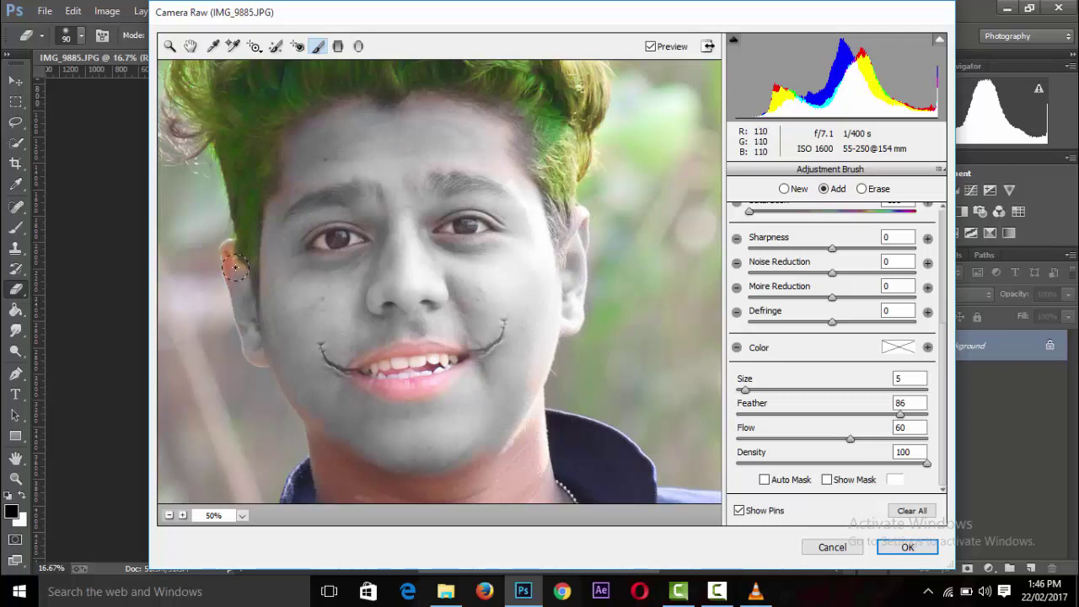
Fit the whole photo in the preview and apply the Camera Raw edits
{"action": "key", "text": "ctrl+minus"}
{"action": "key", "text": "ctrl+minus"}
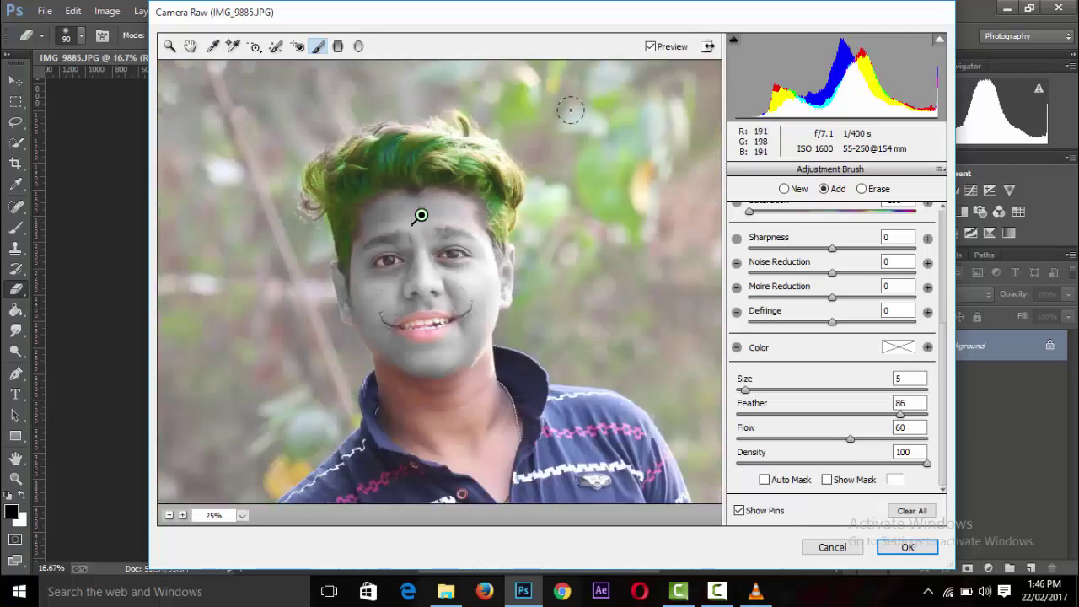
{"action": "key", "text": "ctrl+minus"}
{"action": "key", "text": "ctrl+minus"}
{"action": "key", "text": "ctrl+0"}
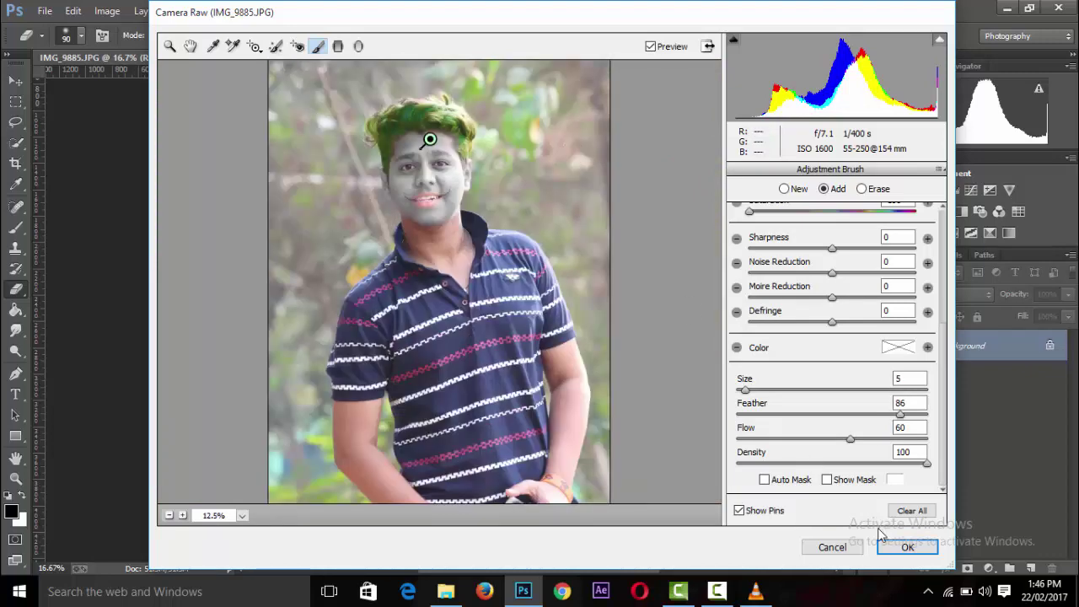
{"action": "left_click", "coordinate": [904, 547]}
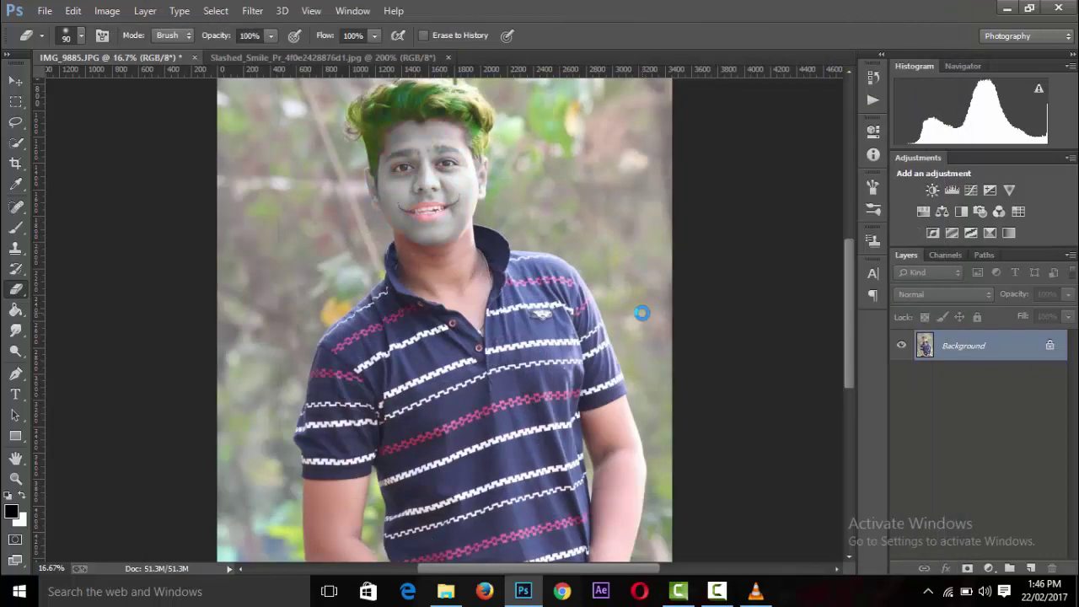
{"action": "key", "text": "ctrl+minus"}
{"action": "key", "text": "ctrl+minus"}
{"action": "key", "text": "ctrl+minus"}
{"action": "key", "text": "ctrl+plus"}
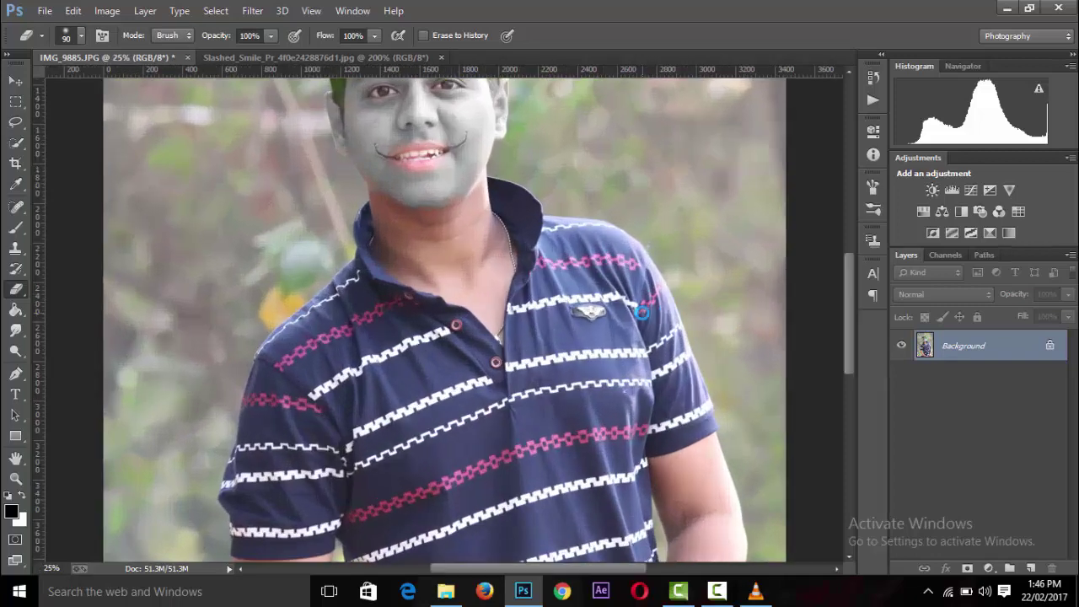
{"action": "left_click_drag", "start_coordinate": [854, 303], "coordinate": [851, 254]}
{"action": "key", "text": "ctrl+plus"}
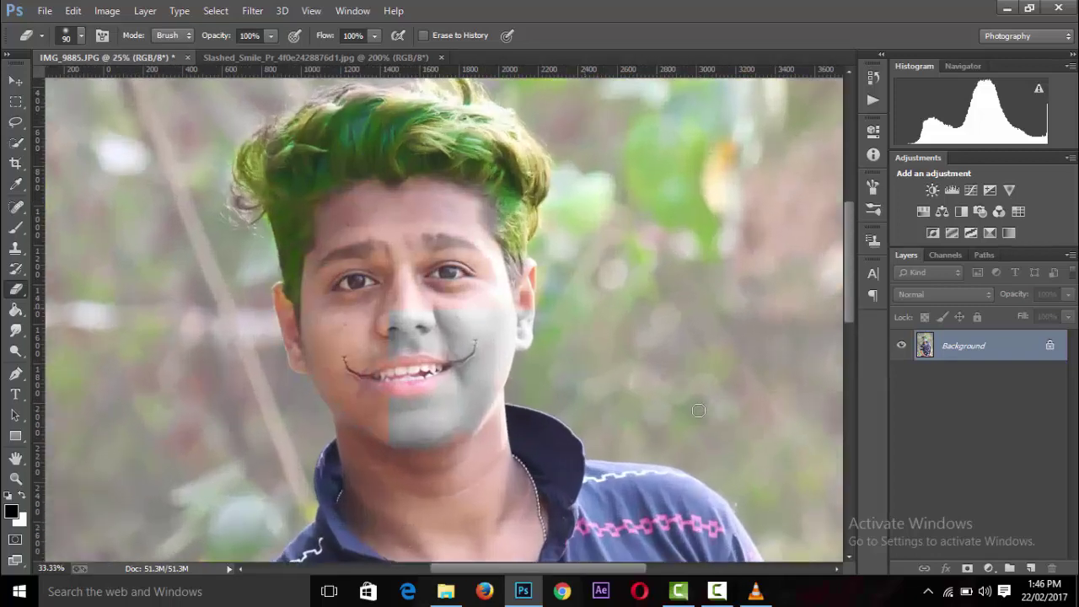
{"action": "key", "text": "ctrl+plus"}
{"action": "key", "text": "ctrl+plus"}
{"action": "key", "text": "ctrl+minus"}
{"action": "key", "text": "ctrl+plus"}
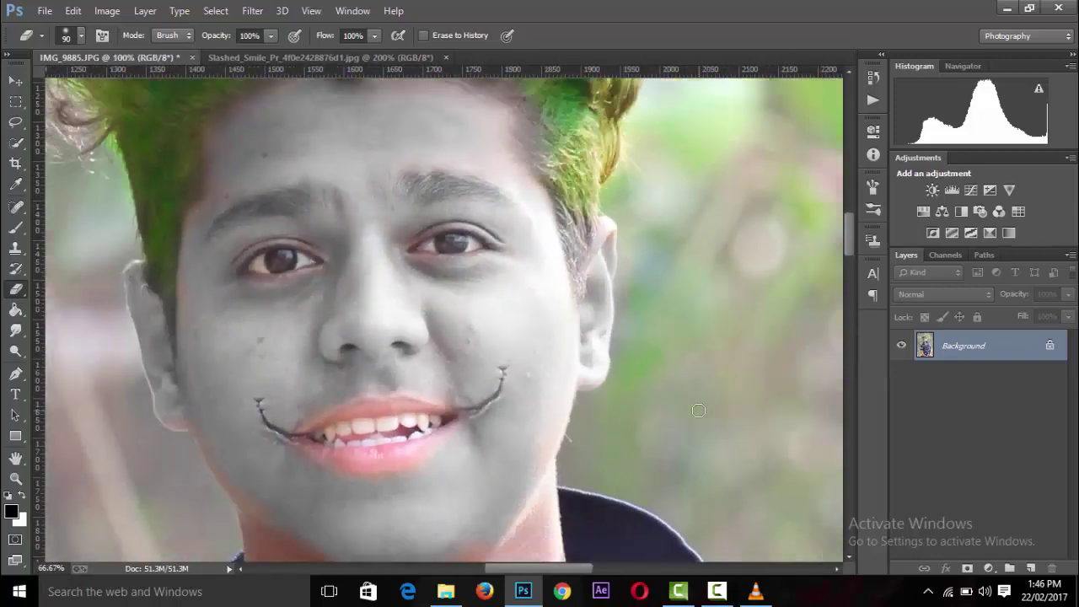
{"action": "key", "text": "ctrl+minus"}
{"action": "key", "text": "ctrl+minus"}
{"action": "key", "text": "ctrl+plus"}
{"action": "key", "text": "ctrl+plus"}
{"action": "key", "text": "ctrl+minus"}
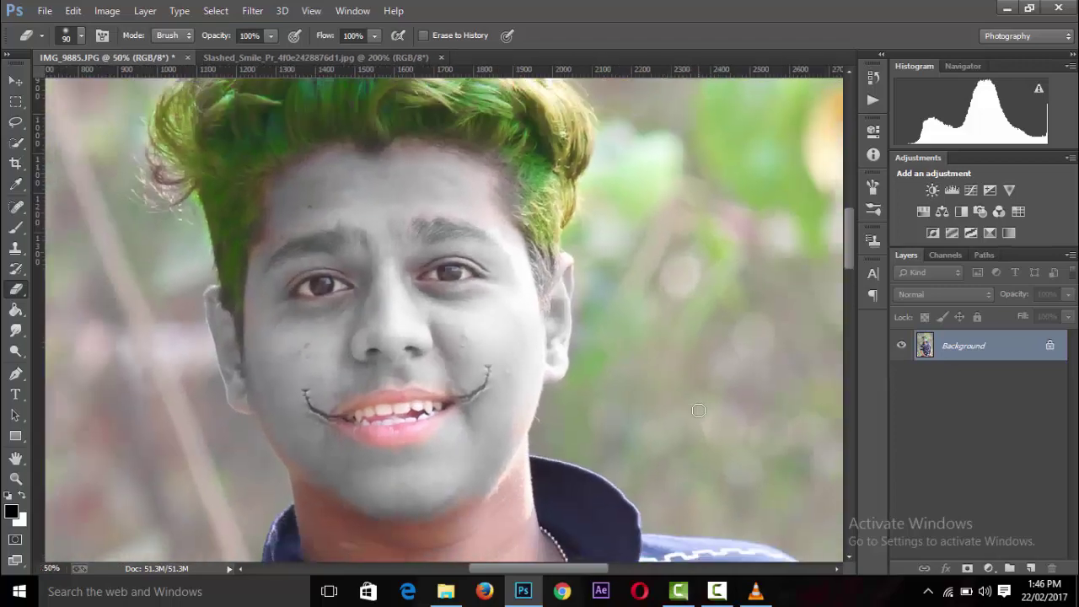
{"action": "key", "text": "ctrl+minus"}
{"action": "key", "text": "ctrl+minus"}
{"action": "key", "text": "ctrl+minus"}
{"action": "key", "text": "ctrl+plus"}
{"action": "key", "text": "ctrl+plus"}
{"action": "key", "text": "ctrl+plus"}
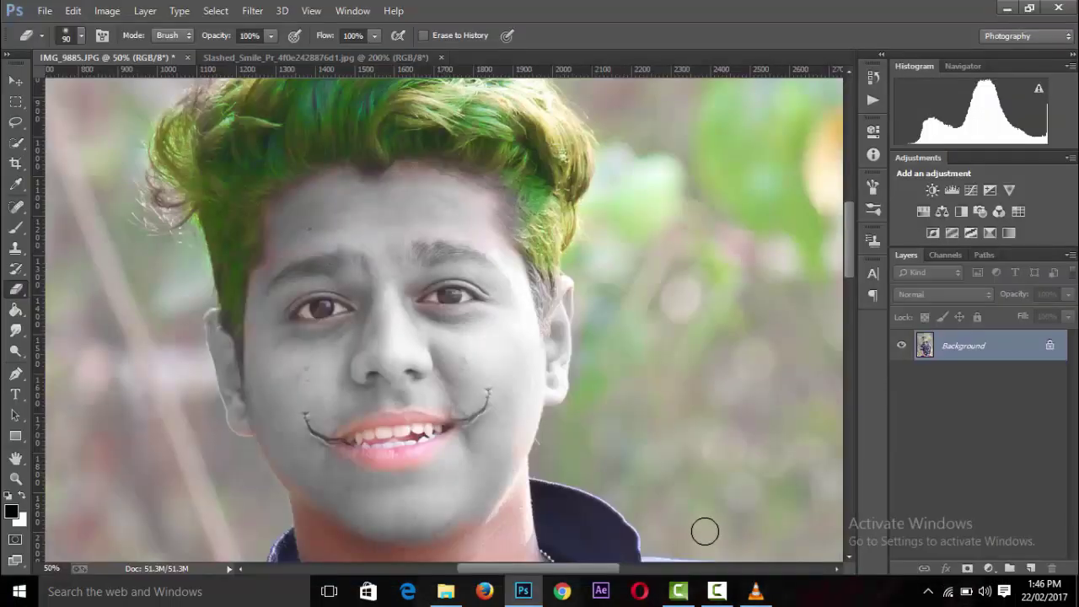
Lasso the left black eye in the Joker wallpaper and drop it onto the portrait
{"action": "left_click", "coordinate": [717, 591]}
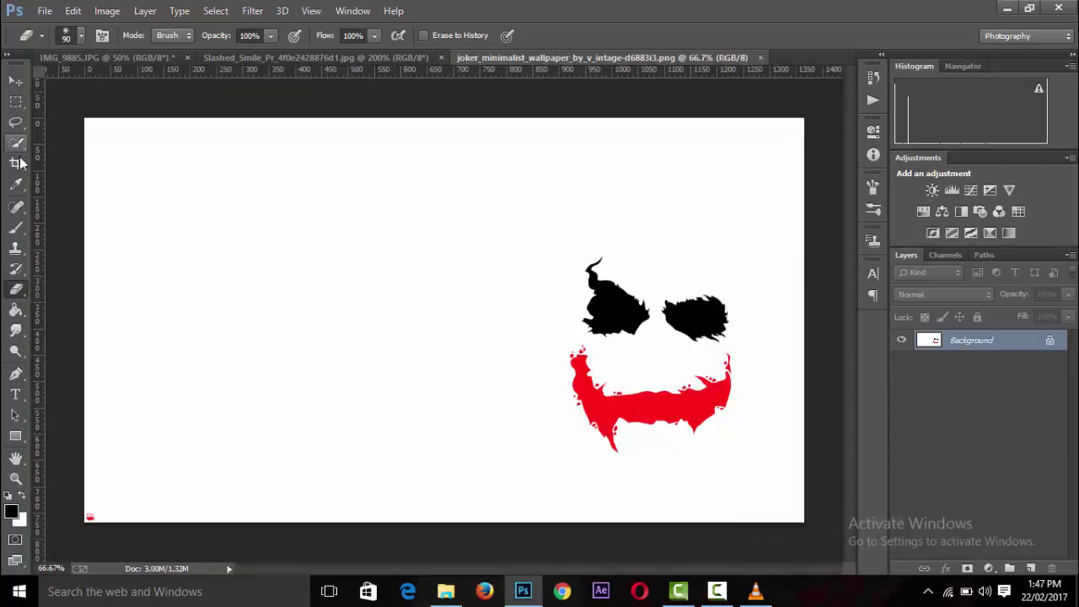
{"action": "left_click", "coordinate": [15, 123]}
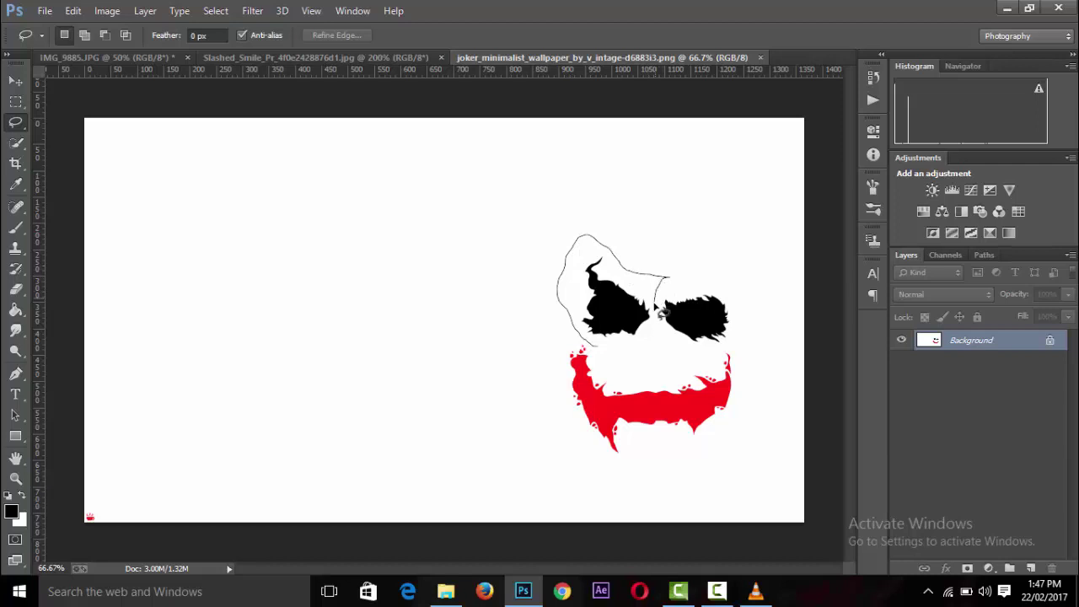
{"action": "mouse_move", "coordinate": [609, 356]}
{"action": "left_mouse_down"}
{"action": "mouse_move", "coordinate": [198, 58]}
{"action": "mouse_move", "coordinate": [353, 318]}
{"action": "mouse_move", "coordinate": [320, 296]}
{"action": "left_mouse_up"}
{"action": "key", "text": "v"}
{"action": "left_click", "coordinate": [623, 280]}
Try Multiply and Screen blending on the pasted eye layer, settling on Multiply
{"action": "left_click", "coordinate": [915, 295]}
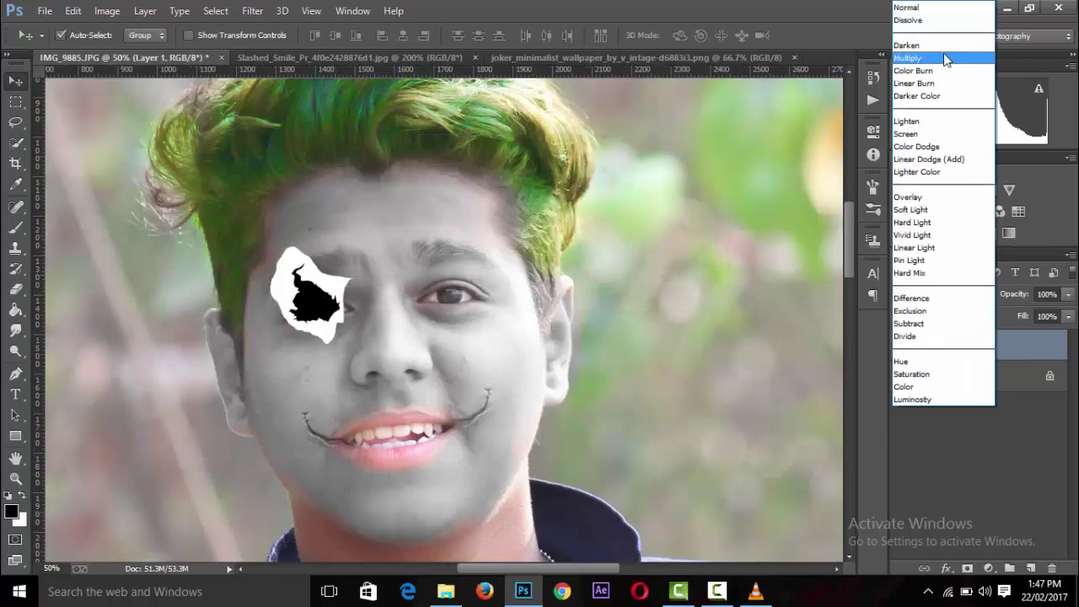
{"action": "left_click", "coordinate": [927, 52]}
{"action": "key", "text": "ctrl+plus"}
{"action": "key", "text": "ctrl+plus"}
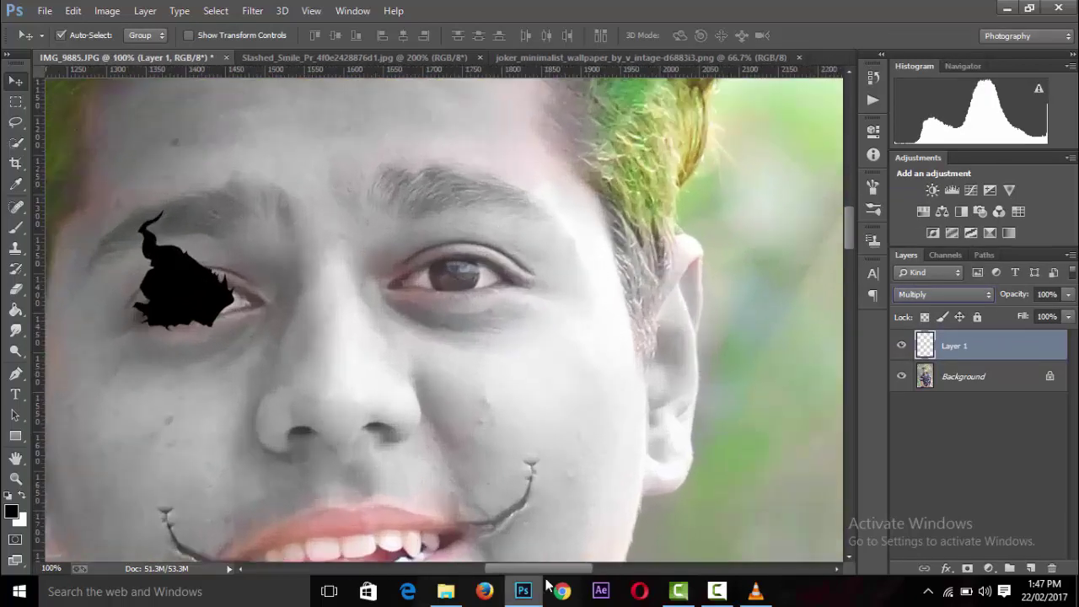
{"action": "scroll", "coordinate": [636, 253], "scroll_direction": "left", "scroll_amount": 5}
{"action": "key", "text": "ctrl+plus"}
{"action": "left_click", "coordinate": [919, 297]}
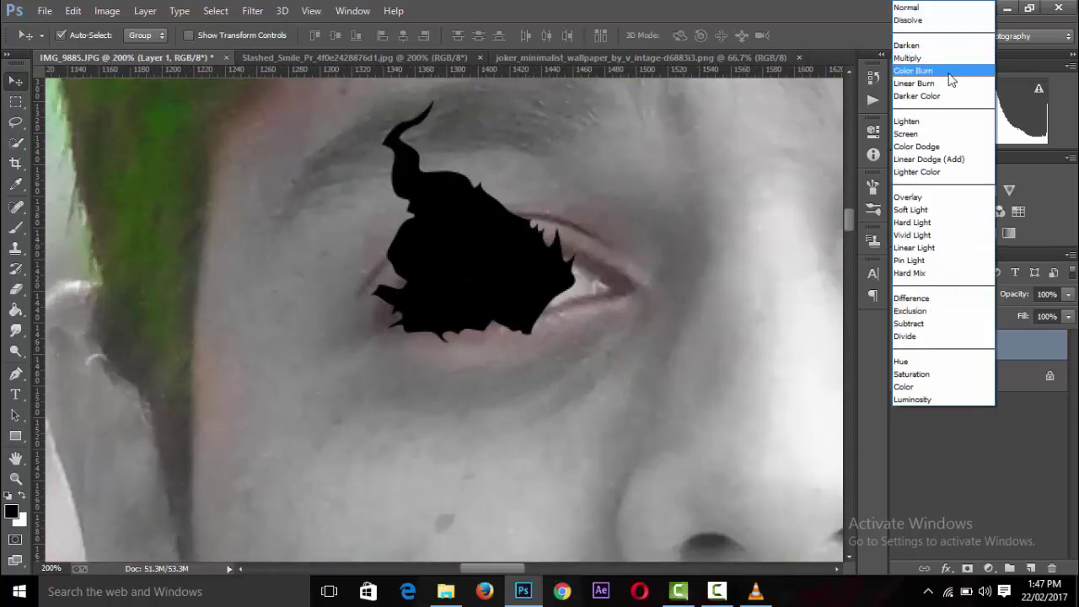
{"action": "left_click", "coordinate": [927, 133]}
{"action": "key", "text": "ctrl+minus"}
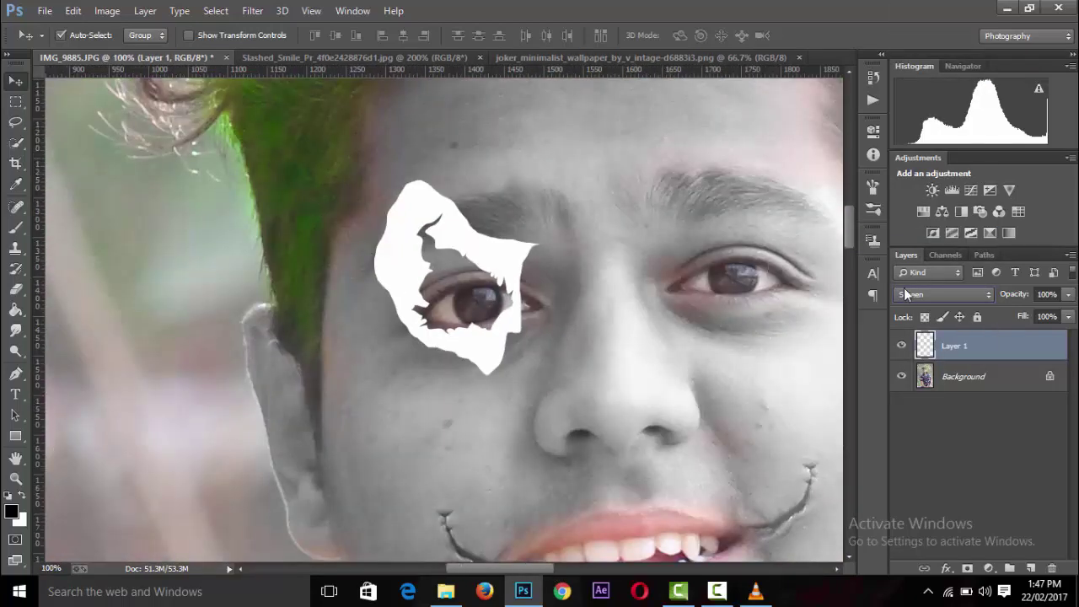
{"action": "left_click", "coordinate": [915, 294]}
{"action": "left_click", "coordinate": [927, 57]}
Enlarge the eye shape slightly with Free Transform, then delete its layer
{"action": "key", "text": "ctrl+t"}
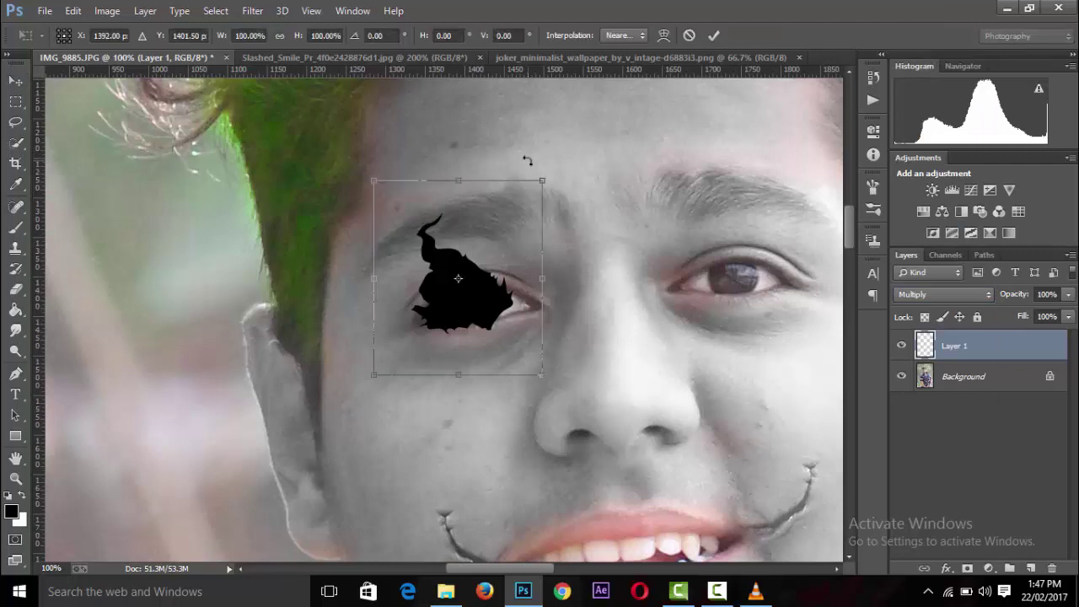
{"action": "left_click_drag", "start_coordinate": [539, 375], "coordinate": [562, 389]}
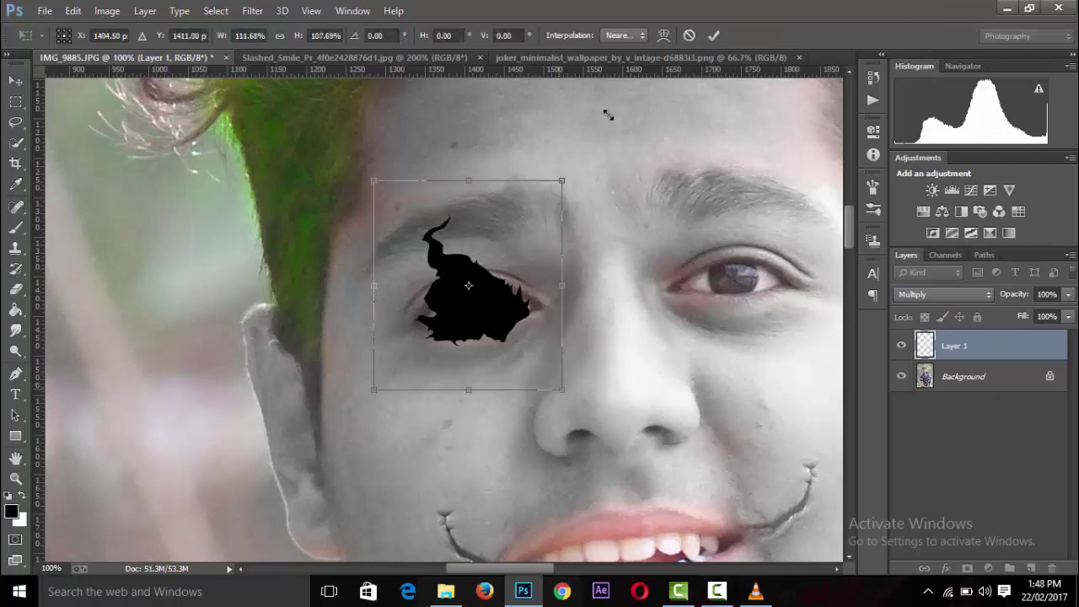
{"action": "left_click", "coordinate": [714, 35]}
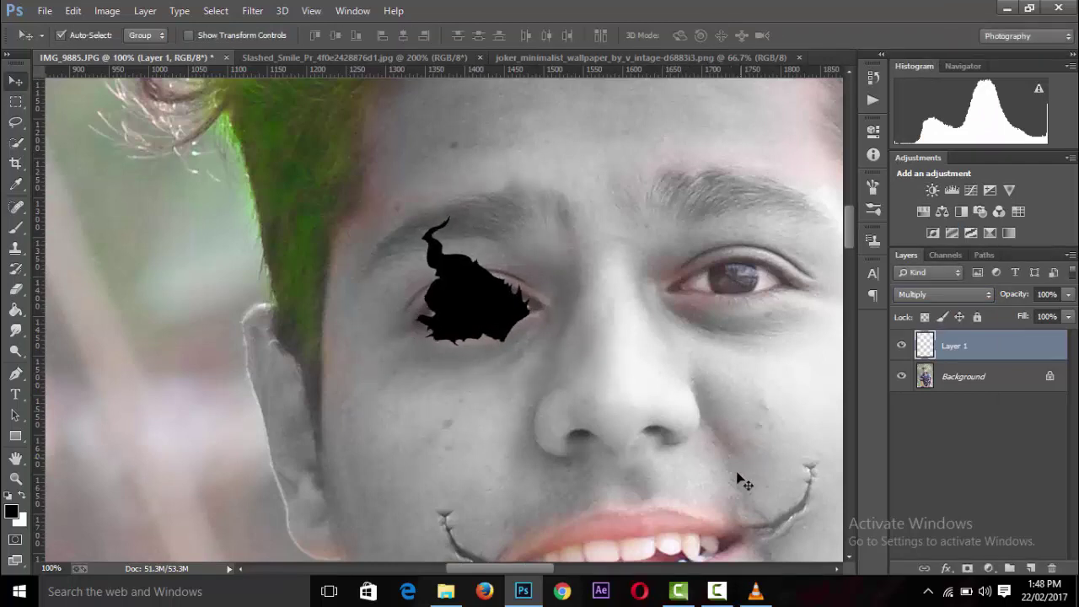
{"action": "left_click", "coordinate": [663, 256]}
{"action": "left_click", "coordinate": [788, 271]}
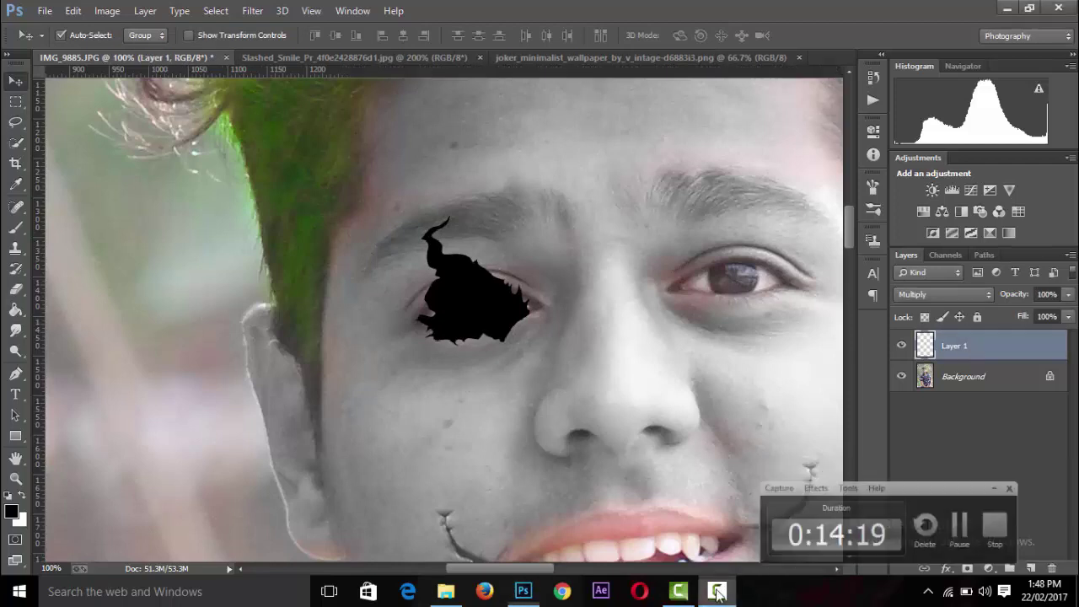
{"action": "key", "text": "Delete"}
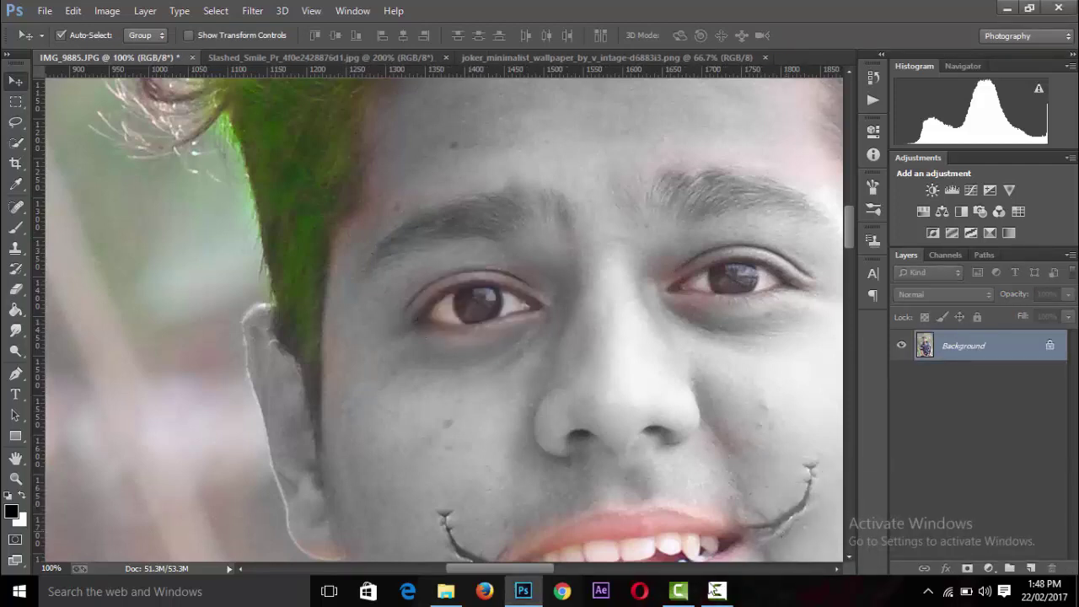
Drag the selected black eye from the Joker wallpaper into the portrait
{"action": "left_click", "coordinate": [718, 593]}
{"action": "left_click", "coordinate": [1008, 512]}
{"action": "left_click", "coordinate": [550, 55]}
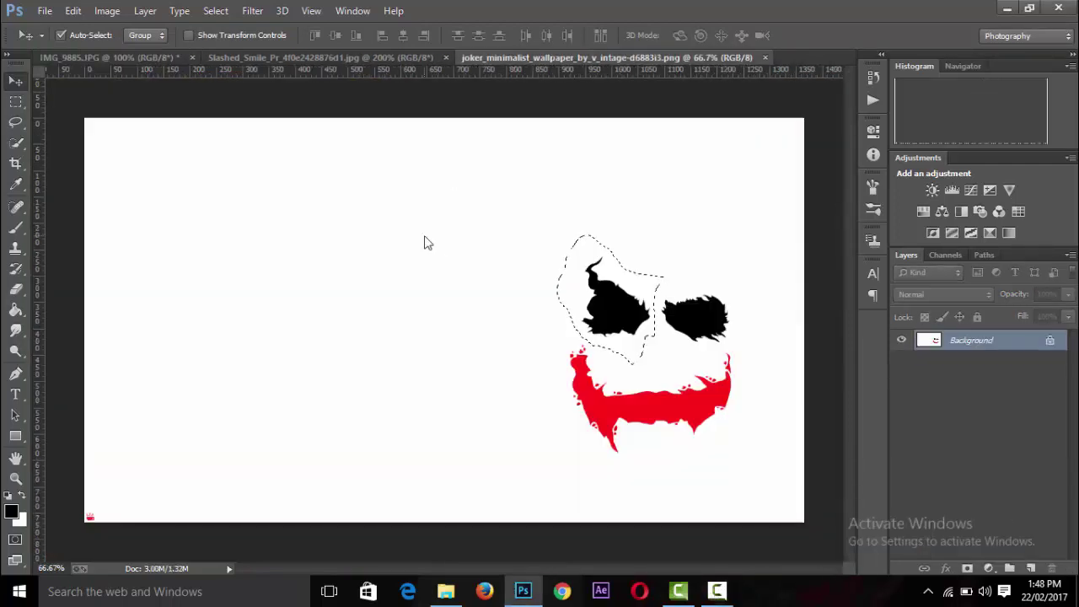
{"action": "left_click_drag", "start_coordinate": [625, 319], "coordinate": [332, 299]}
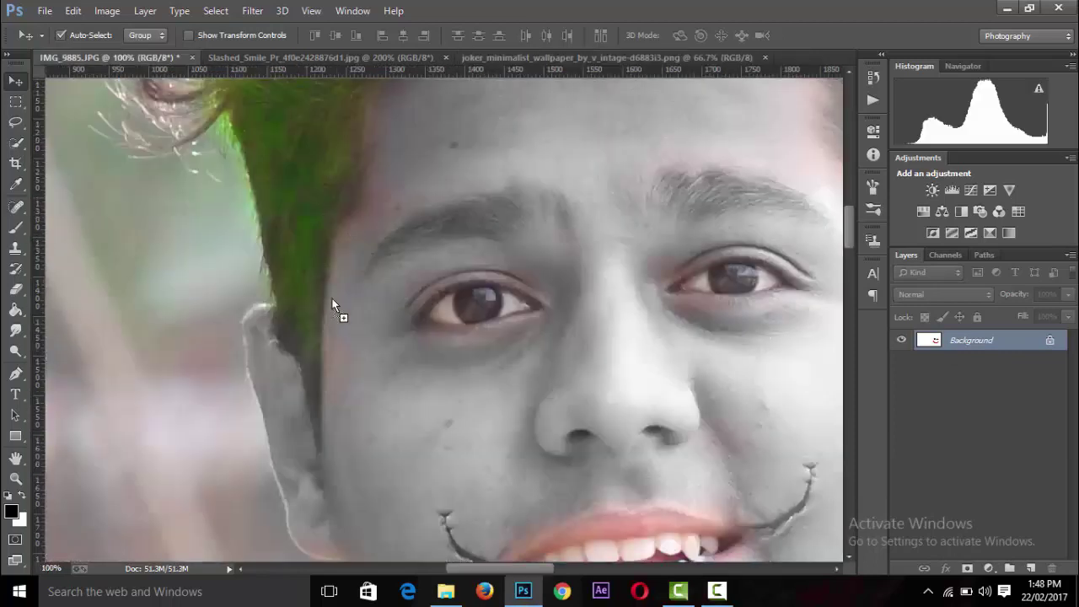
{"action": "left_click", "coordinate": [602, 285]}
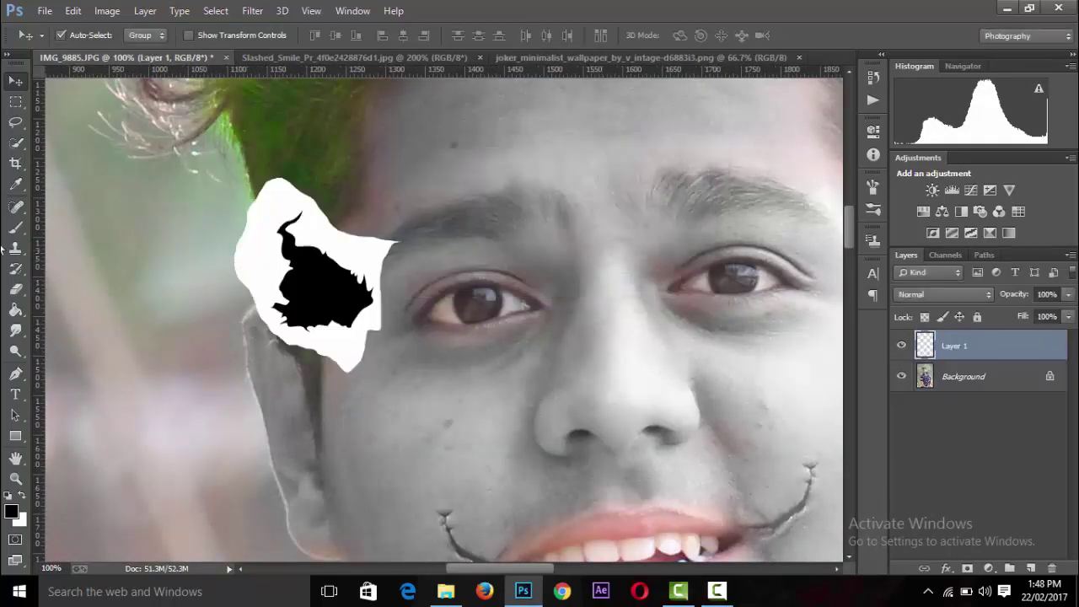
Magic Erase the white around the pasted eye and move it onto the left eye
{"action": "right_click", "coordinate": [15, 289]}
{"action": "left_click", "coordinate": [59, 312]}
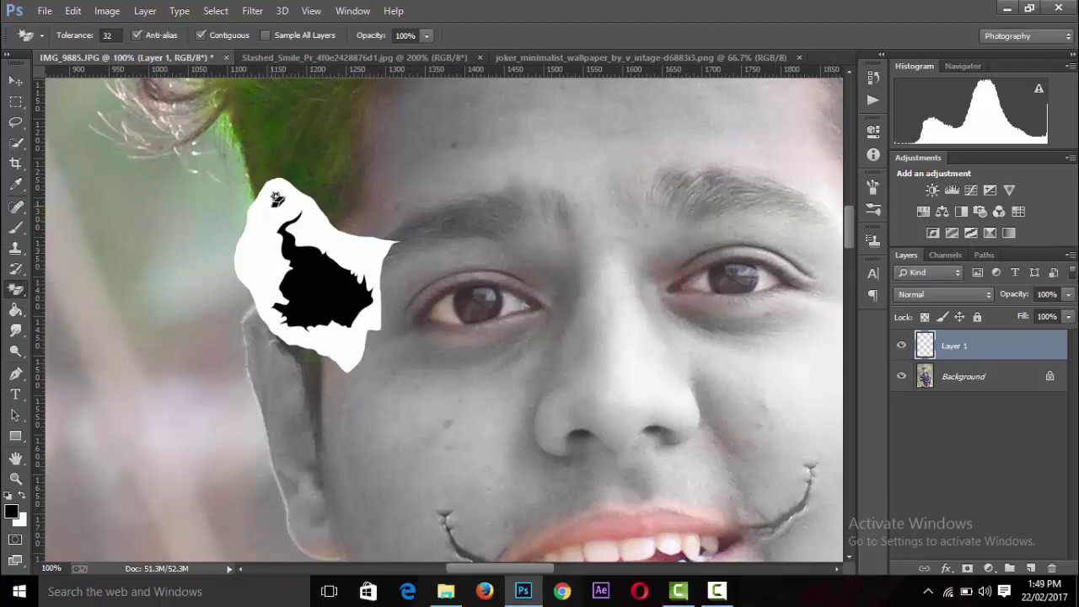
{"action": "left_click", "coordinate": [278, 199]}
{"action": "left_click", "coordinate": [14, 82]}
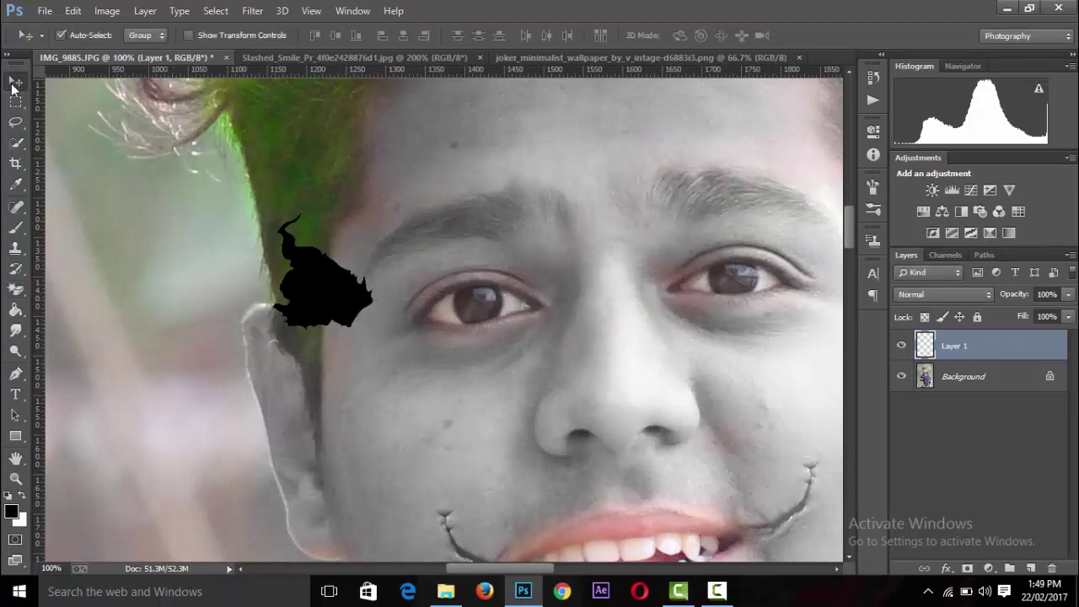
{"action": "left_click_drag", "start_coordinate": [340, 289], "coordinate": [491, 298]}
Try Multiply and Screen blending, undo the changes, and delete the eye layer
{"action": "left_click", "coordinate": [904, 292]}
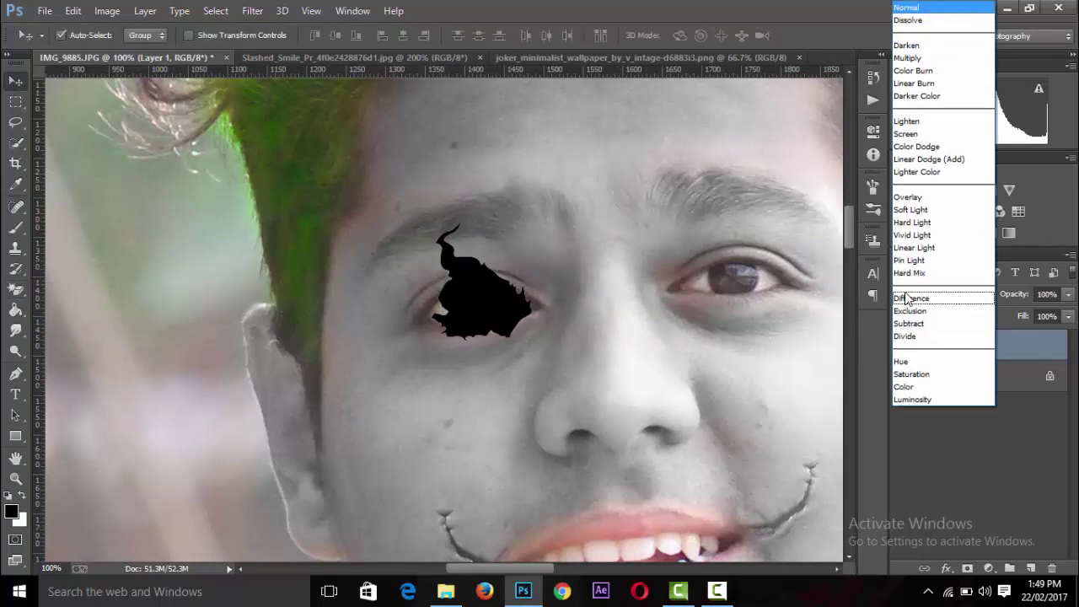
{"action": "left_click", "coordinate": [907, 55]}
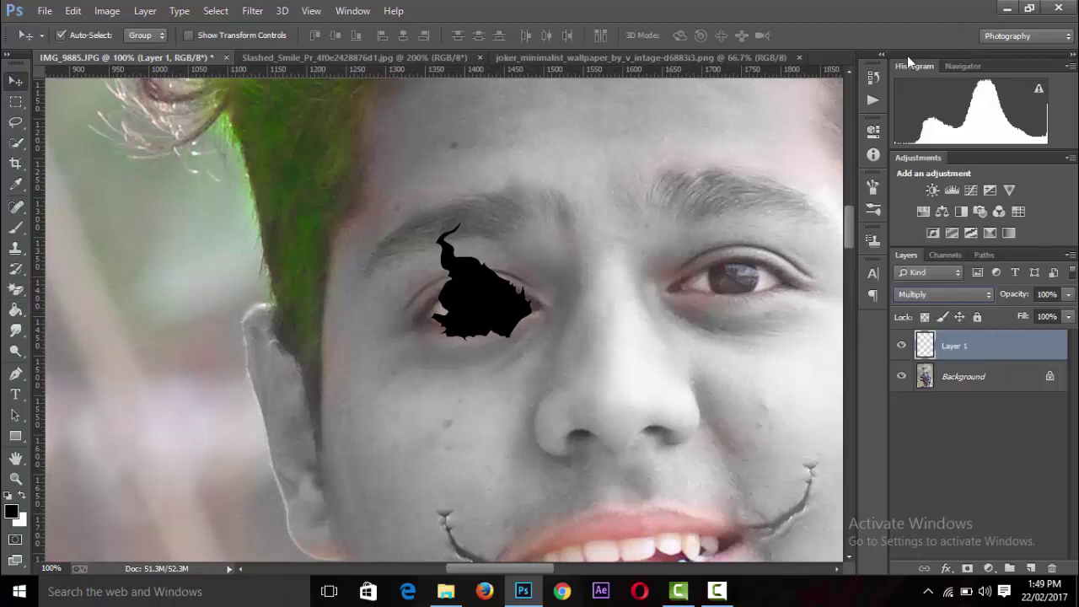
{"action": "left_click", "coordinate": [959, 293]}
{"action": "left_click", "coordinate": [952, 141]}
{"action": "key", "text": "ctrl+z"}
{"action": "key", "text": "ctrl+alt+z"}
{"action": "key", "text": "ctrl+alt+z"}
{"action": "left_click", "coordinate": [1053, 566]}
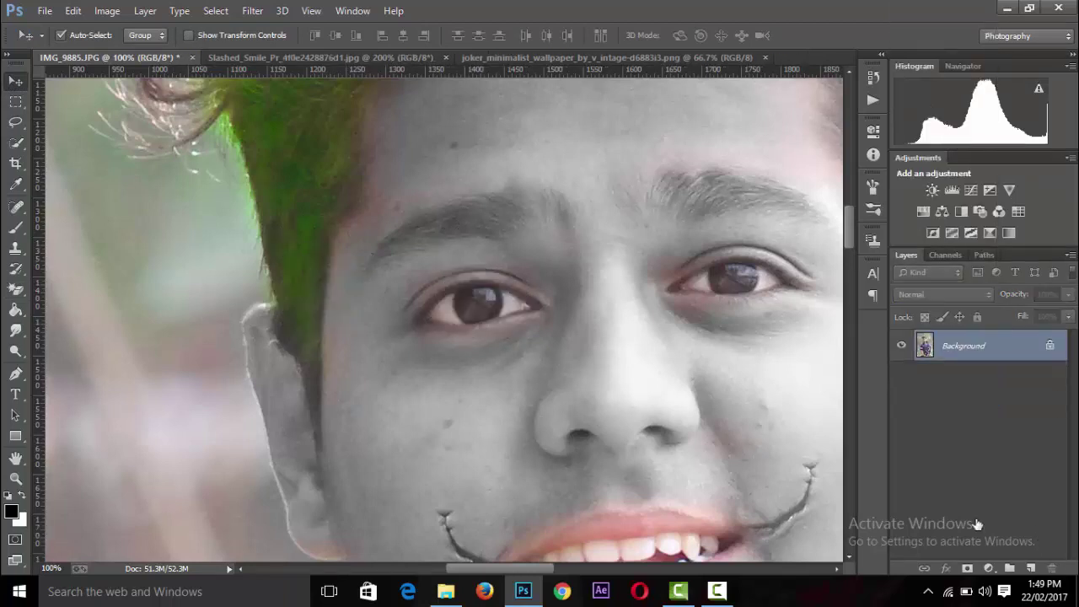
{"action": "left_click", "coordinate": [541, 57]}
Move the selected black eye and clear the white around it with the Magic Eraser
{"action": "left_click_drag", "start_coordinate": [616, 318], "coordinate": [440, 240]}
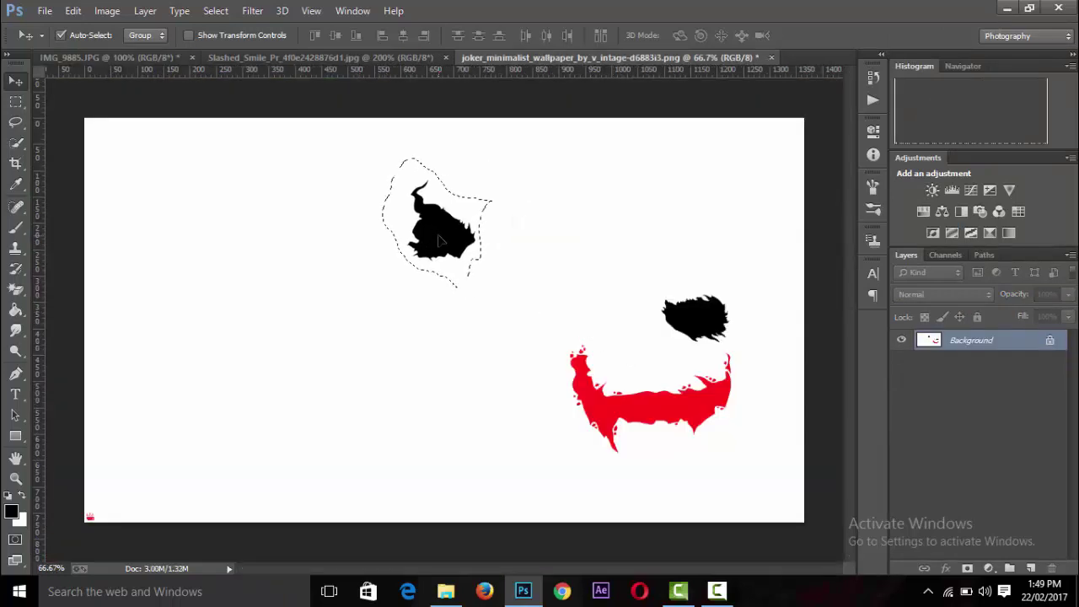
{"action": "right_click", "coordinate": [16, 290]}
{"action": "left_click", "coordinate": [60, 310]}
{"action": "left_click", "coordinate": [395, 211]}
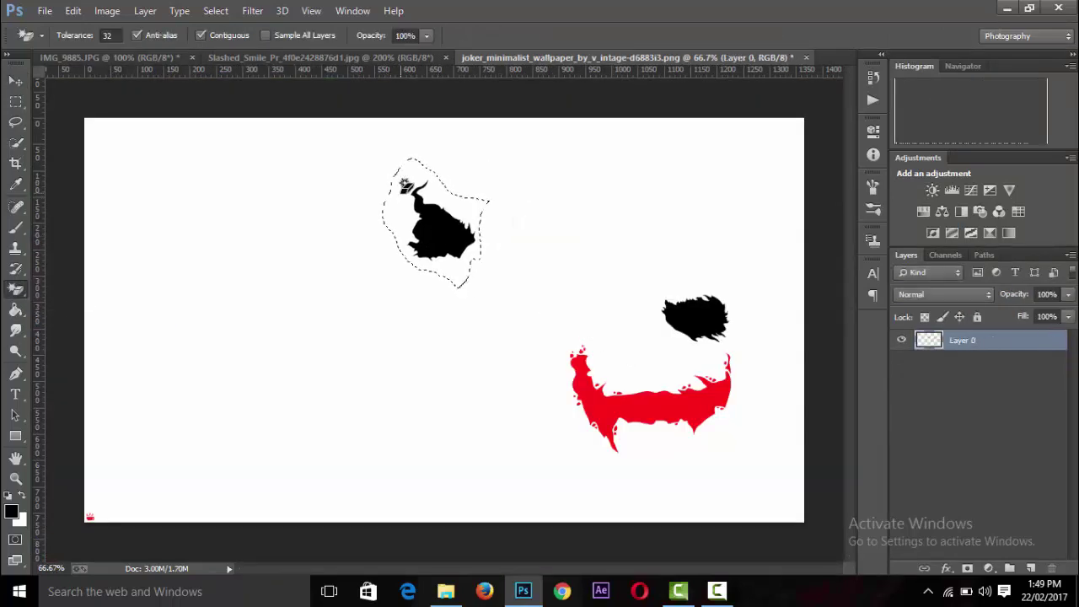
Drag the black eye into the portrait, accept the profile conversion, and blend it Multiply
{"action": "key", "text": "v"}
{"action": "left_click_drag", "start_coordinate": [438, 238], "coordinate": [416, 271]}
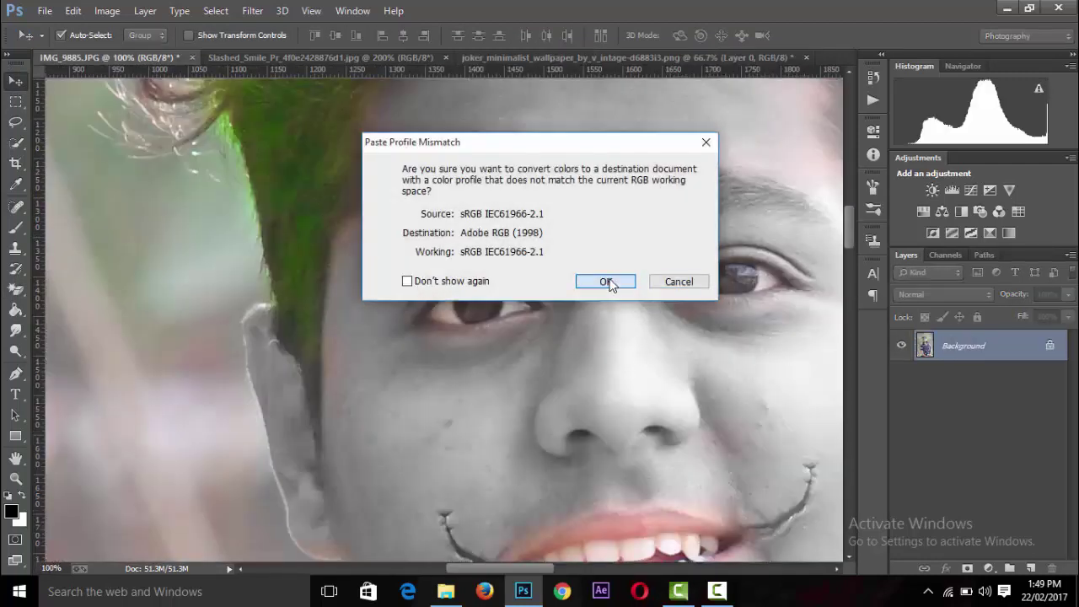
{"action": "left_click", "coordinate": [605, 281]}
{"action": "left_click", "coordinate": [944, 295]}
{"action": "left_click", "coordinate": [927, 137]}
{"action": "left_click", "coordinate": [944, 294]}
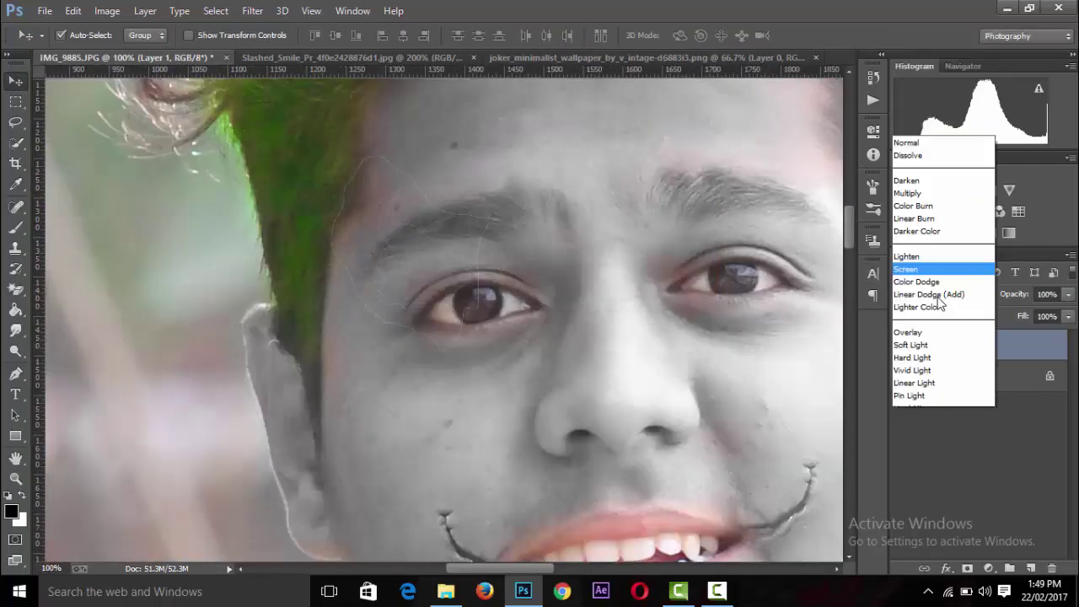
{"action": "left_click", "coordinate": [915, 194]}
Place the eye shape over the left eye and set its opacity to 72%, then 79%
{"action": "mouse_move", "coordinate": [429, 283]}
{"action": "left_mouse_down"}
{"action": "mouse_move", "coordinate": [487, 354]}
{"action": "mouse_move", "coordinate": [482, 342]}
{"action": "left_mouse_up"}
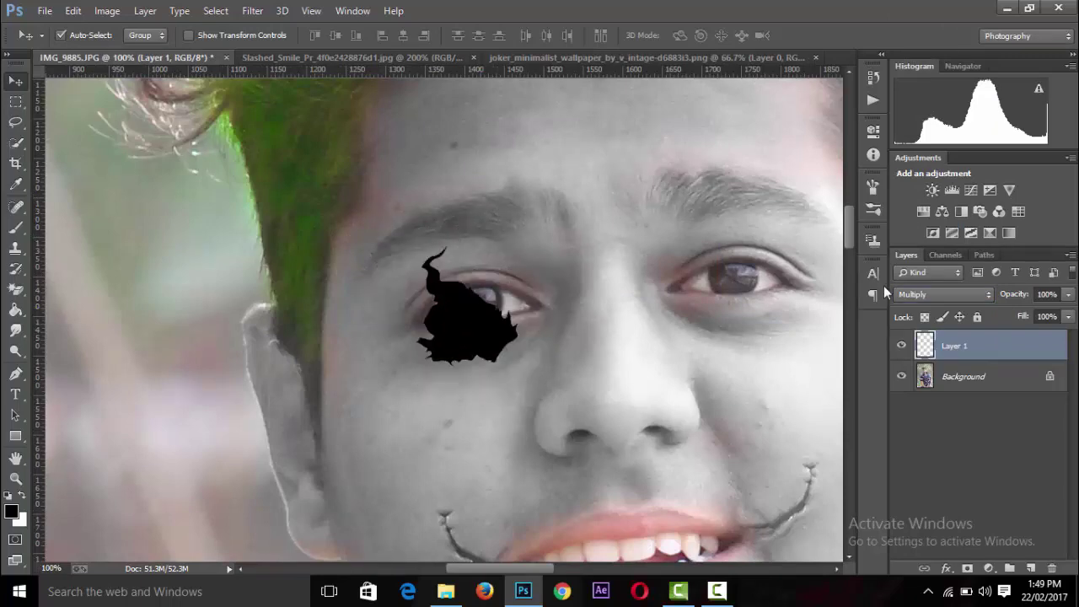
{"action": "left_click_drag", "start_coordinate": [993, 299], "coordinate": [987, 301]}
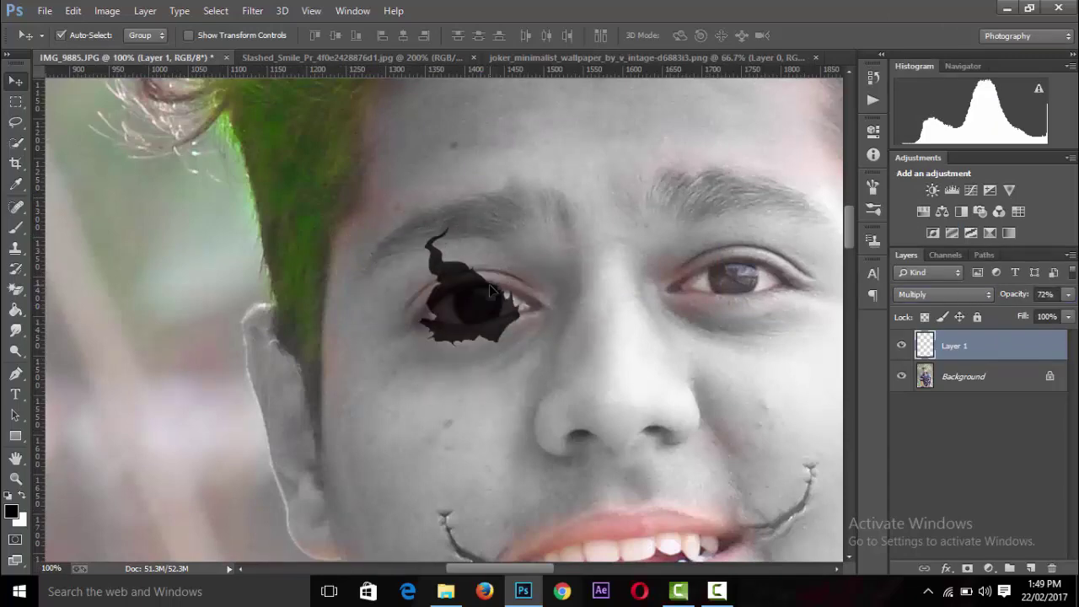
{"action": "scroll", "coordinate": [489, 287], "scroll_direction": "down", "scroll_amount": 2}
{"action": "scroll", "coordinate": [489, 286], "scroll_direction": "down", "scroll_amount": 1}
{"action": "scroll", "coordinate": [489, 286], "scroll_direction": "up", "scroll_amount": 3}
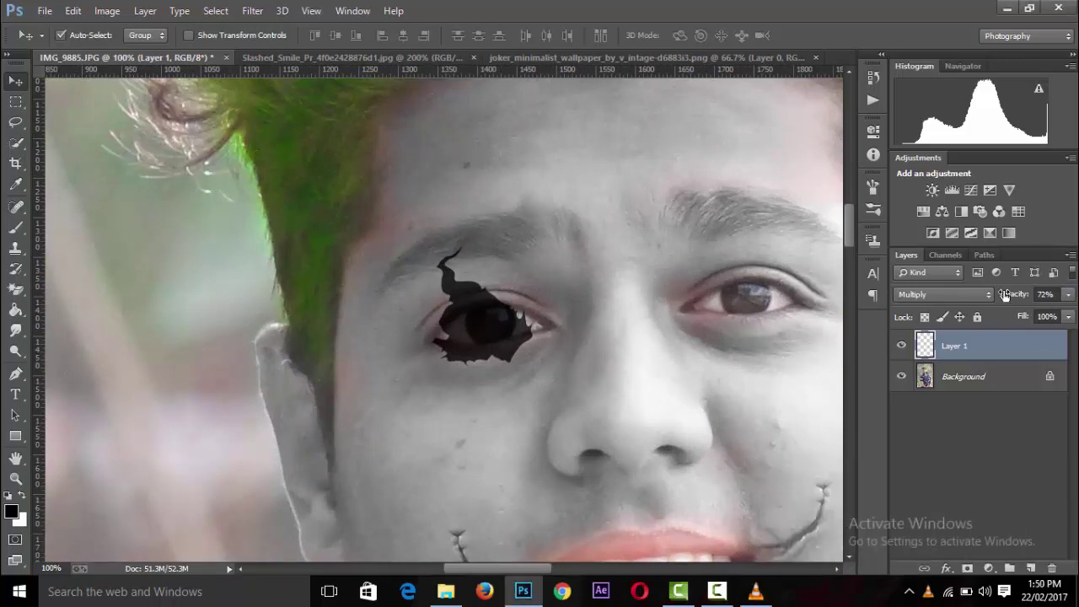
{"action": "left_click_drag", "start_coordinate": [1006, 297], "coordinate": [1017, 301]}
{"action": "scroll", "coordinate": [777, 333], "scroll_direction": "down", "scroll_amount": 2}
Free-transform the black eye shape larger toward cheek and forehead, centred on the left eye
{"action": "scroll", "coordinate": [773, 327], "scroll_direction": "up", "scroll_amount": 1}
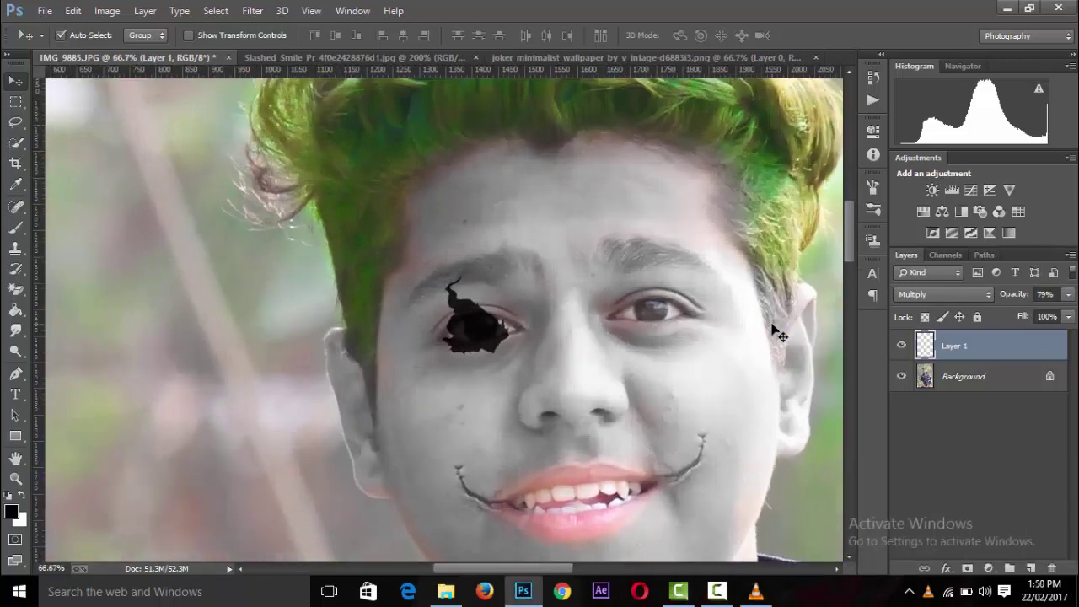
{"action": "key", "text": "ctrl+t"}
{"action": "left_click_drag", "start_coordinate": [529, 253], "coordinate": [534, 241]}
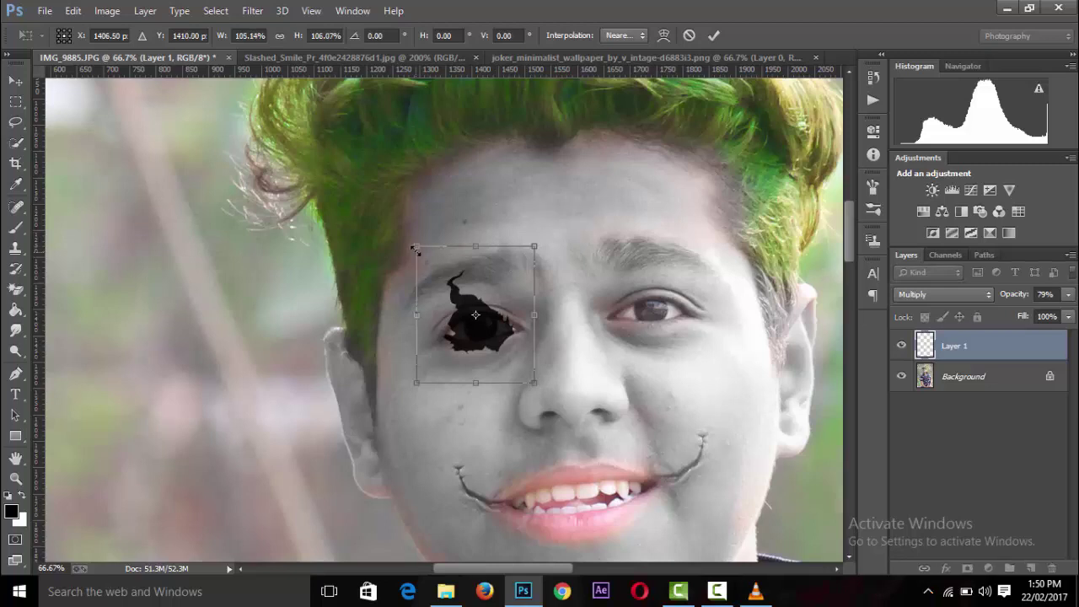
{"action": "left_click_drag", "start_coordinate": [416, 242], "coordinate": [384, 204]}
{"action": "left_click_drag", "start_coordinate": [532, 383], "coordinate": [556, 407]}
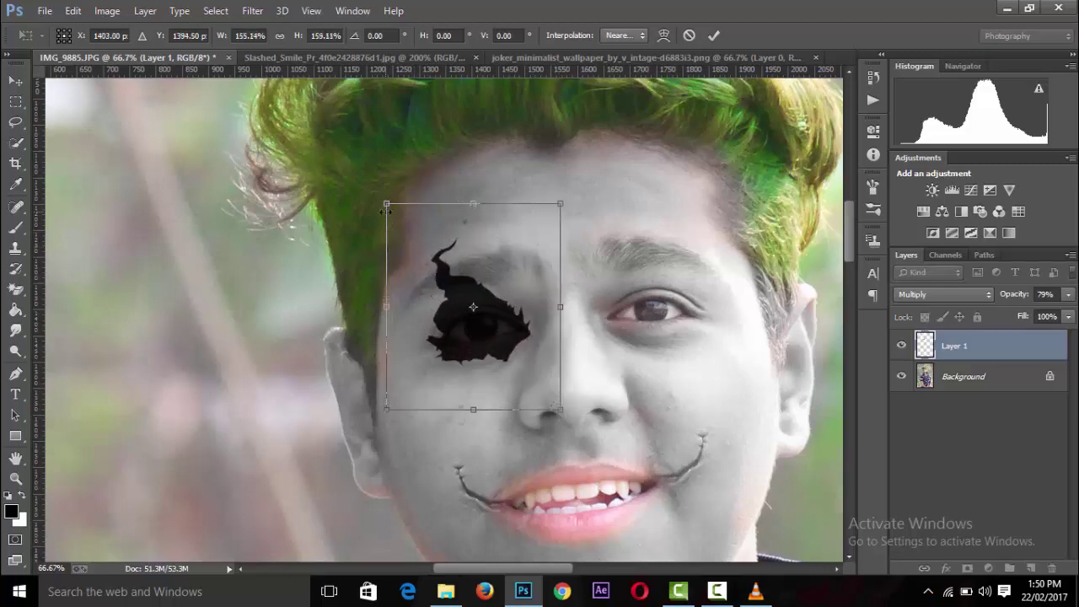
{"action": "left_click_drag", "start_coordinate": [385, 211], "coordinate": [350, 153]}
{"action": "left_click_drag", "start_coordinate": [491, 305], "coordinate": [506, 320]}
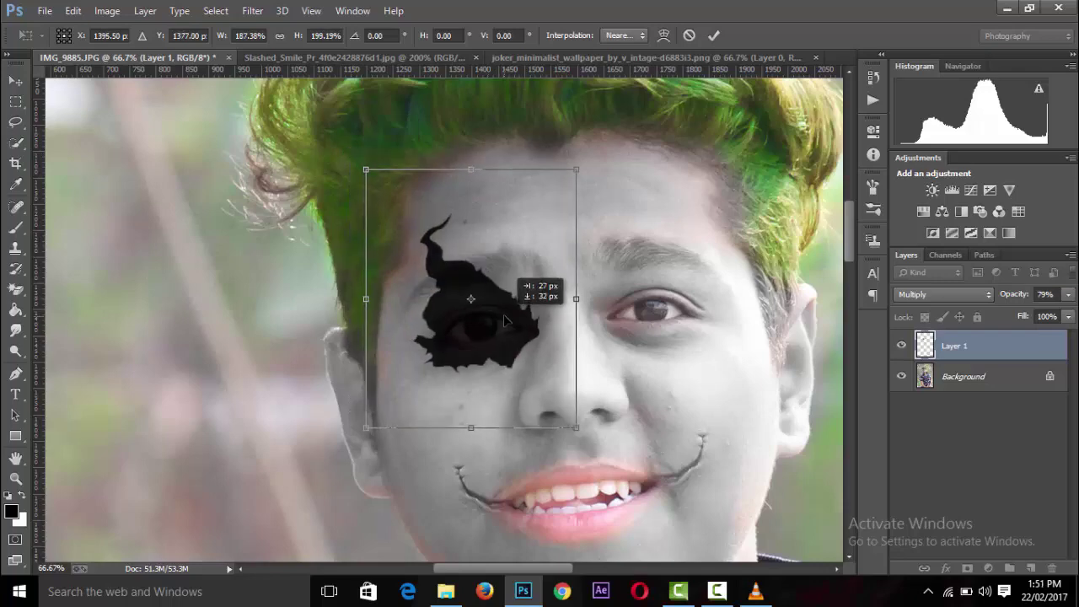
{"action": "key", "text": "ctrl+minus"}
{"action": "key", "text": "ctrl+plus"}
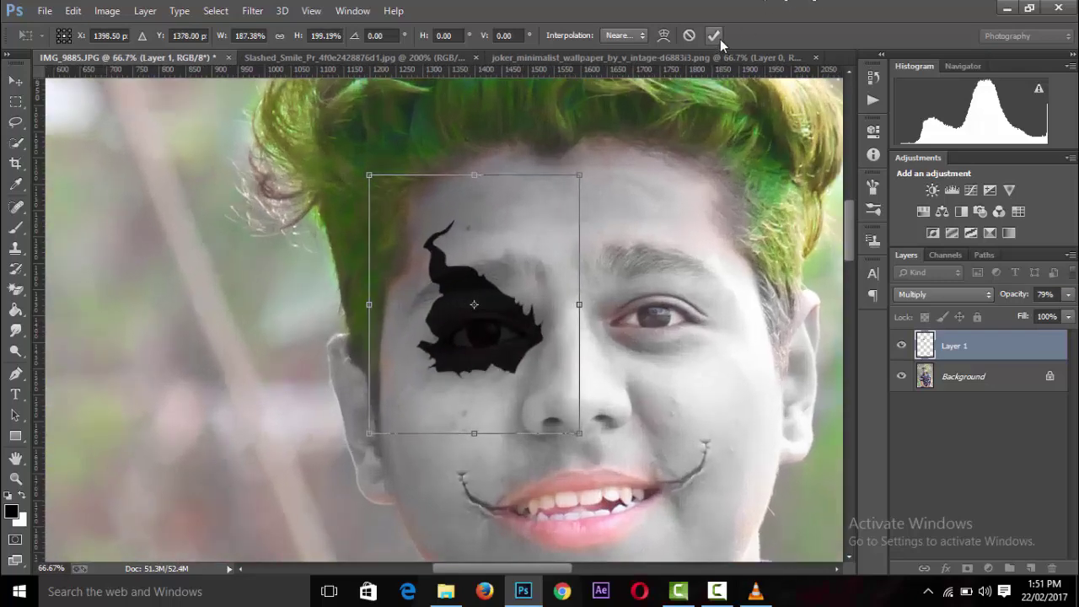
{"action": "left_click", "coordinate": [714, 36]}
Warp the eye shape, bending its top, bottom and nose-side edge around the eye
{"action": "key", "text": "ctrl+minus"}
{"action": "key", "text": "ctrl+plus"}
{"action": "key", "text": "ctrl+t"}
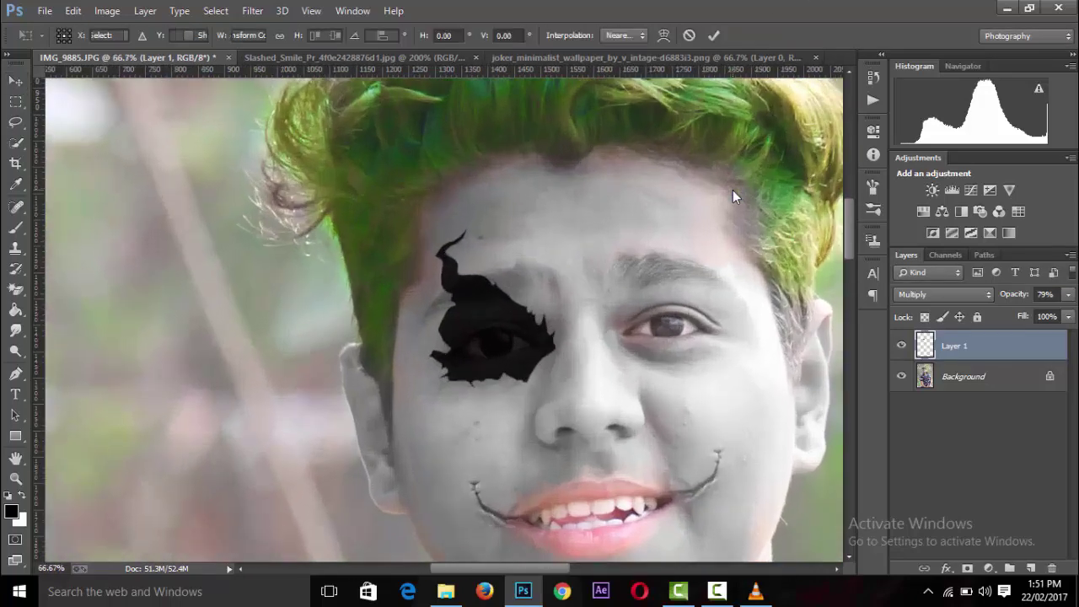
{"action": "left_click", "coordinate": [663, 35]}
{"action": "left_click_drag", "start_coordinate": [451, 184], "coordinate": [442, 211]}
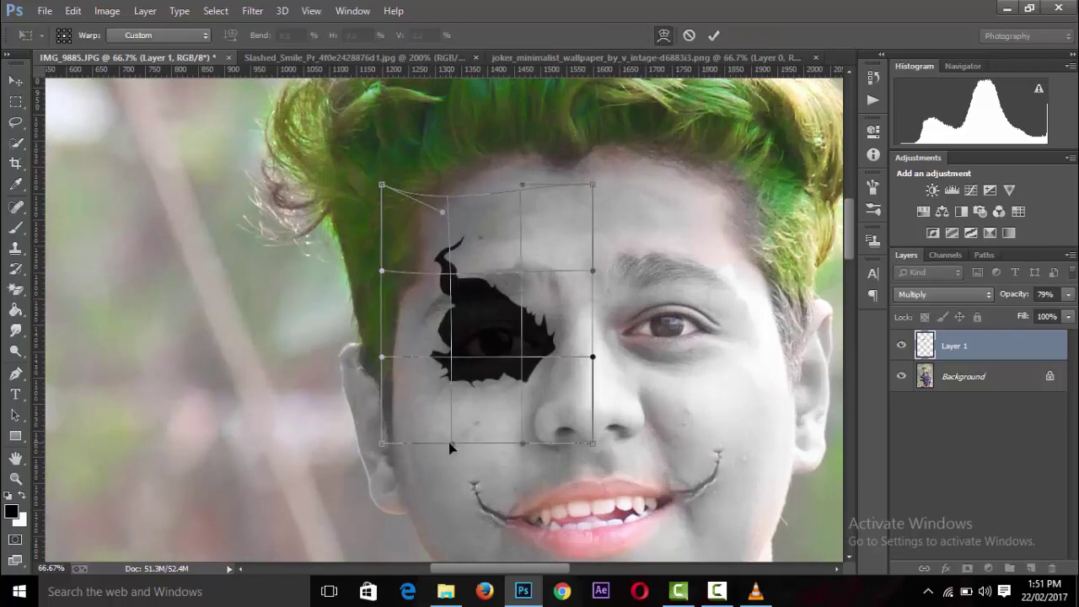
{"action": "left_click_drag", "start_coordinate": [449, 442], "coordinate": [440, 456]}
{"action": "left_click_drag", "start_coordinate": [588, 368], "coordinate": [585, 363]}
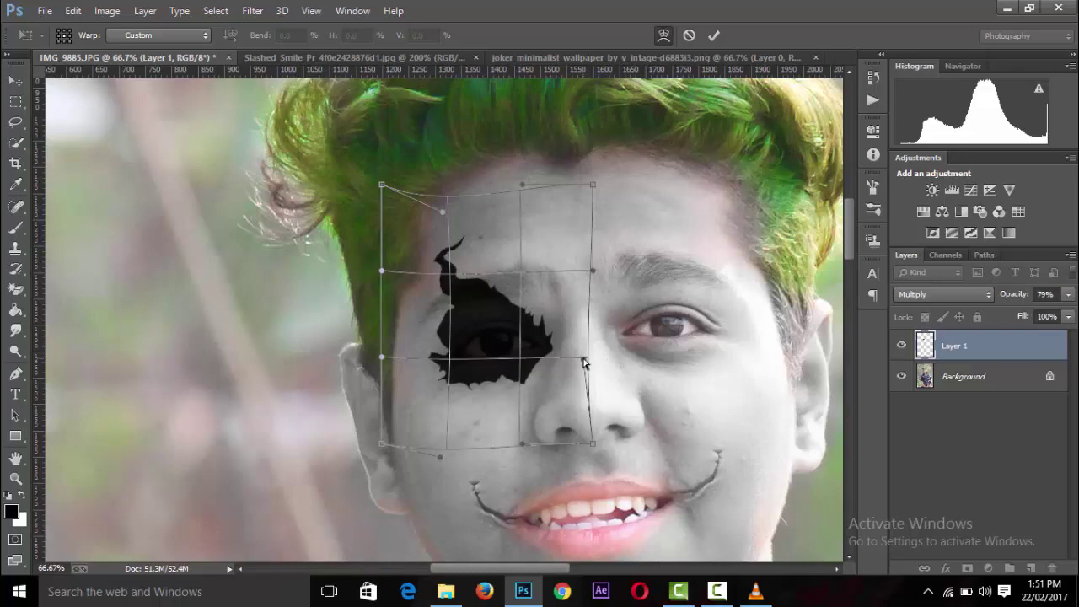
{"action": "left_click", "coordinate": [713, 35]}
{"action": "key", "text": "ctrl+minus"}
{"action": "key", "text": "ctrl+minus"}
{"action": "key", "text": "ctrl+minus"}
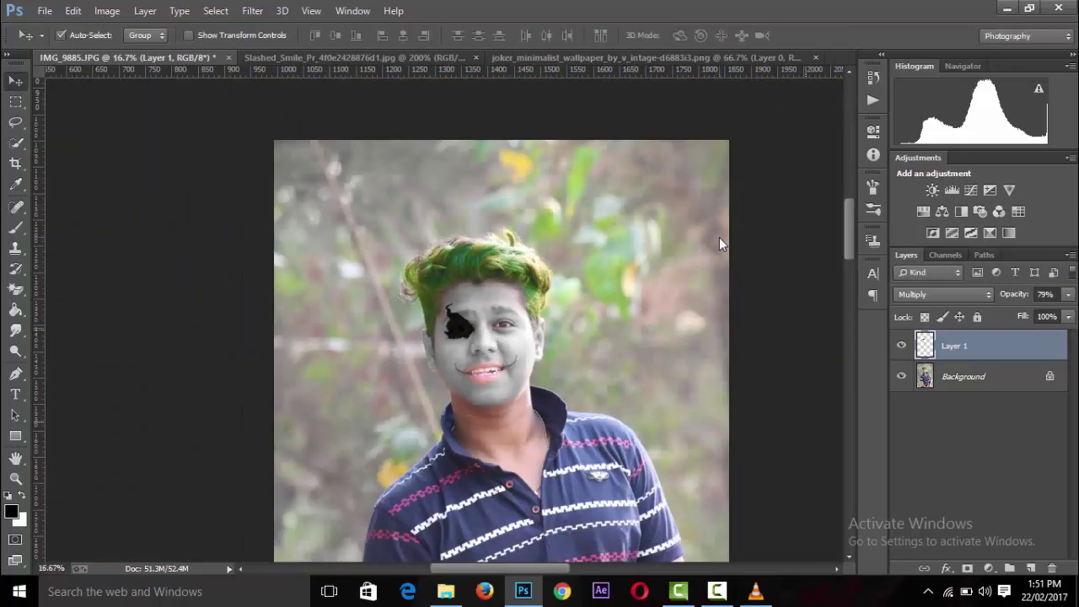
{"action": "key", "text": "ctrl+plus"}
{"action": "key", "text": "ctrl+plus"}
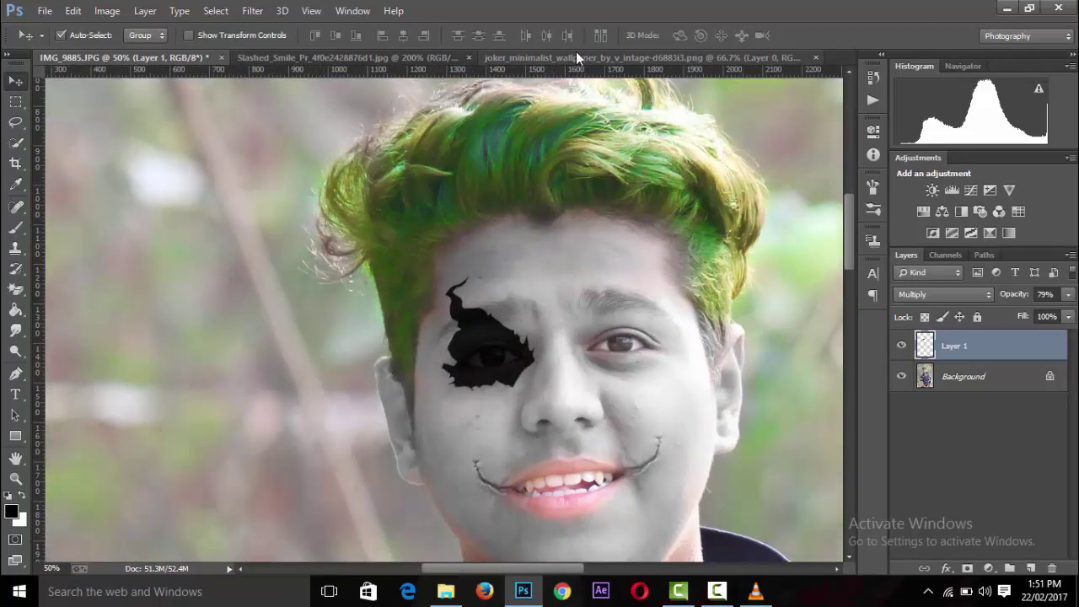
Lasso the small black blob in the Joker wallpaper and drag it into the boy's photo
{"action": "left_click", "coordinate": [579, 58]}
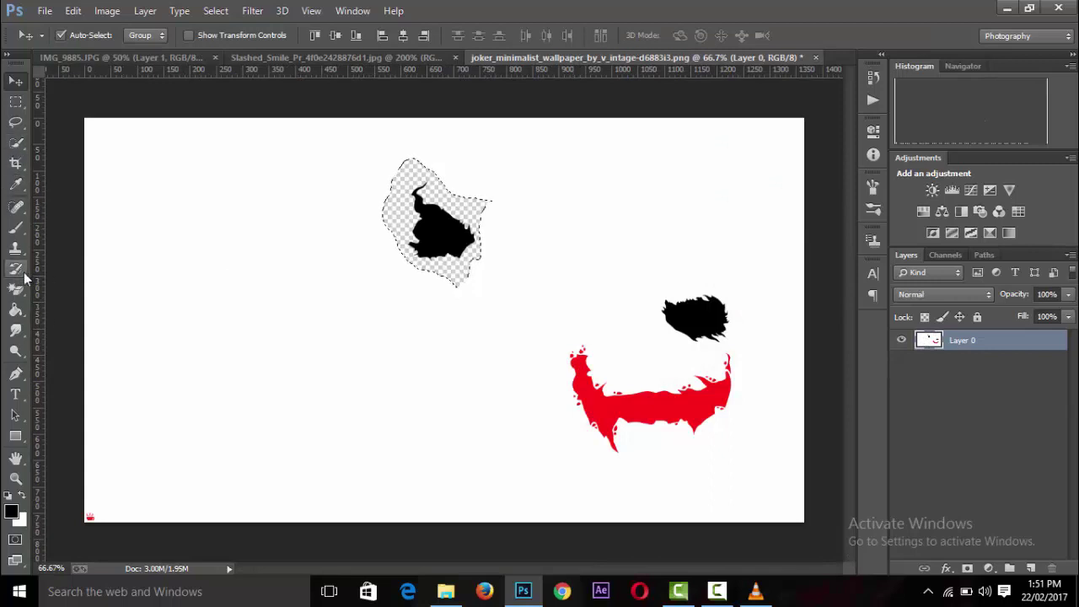
{"action": "left_click", "coordinate": [15, 122]}
{"action": "left_click", "coordinate": [96, 118]}
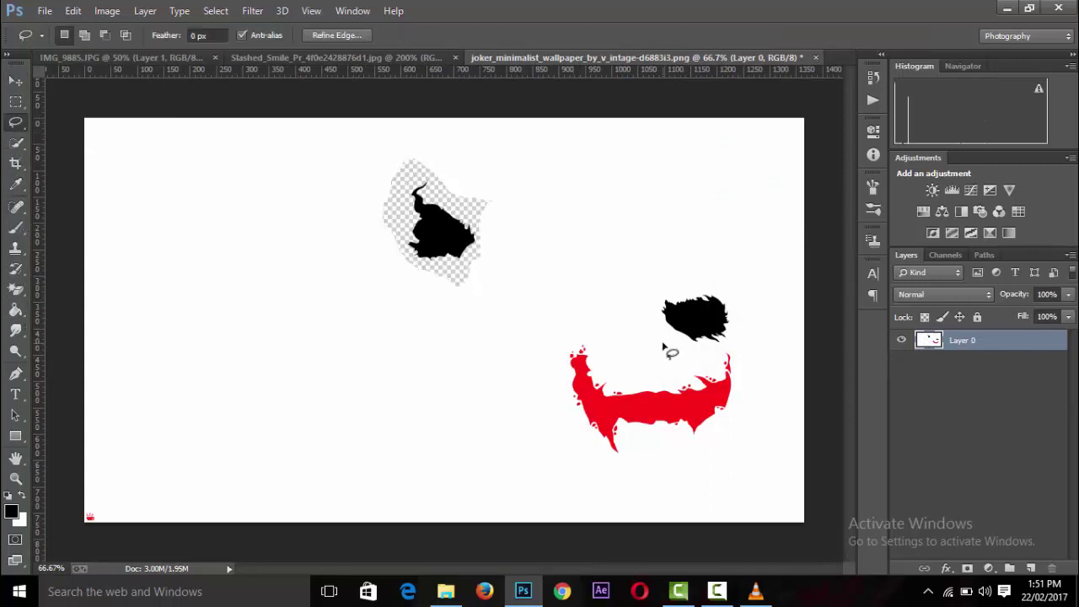
{"action": "left_click_drag", "start_coordinate": [679, 345], "coordinate": [639, 308]}
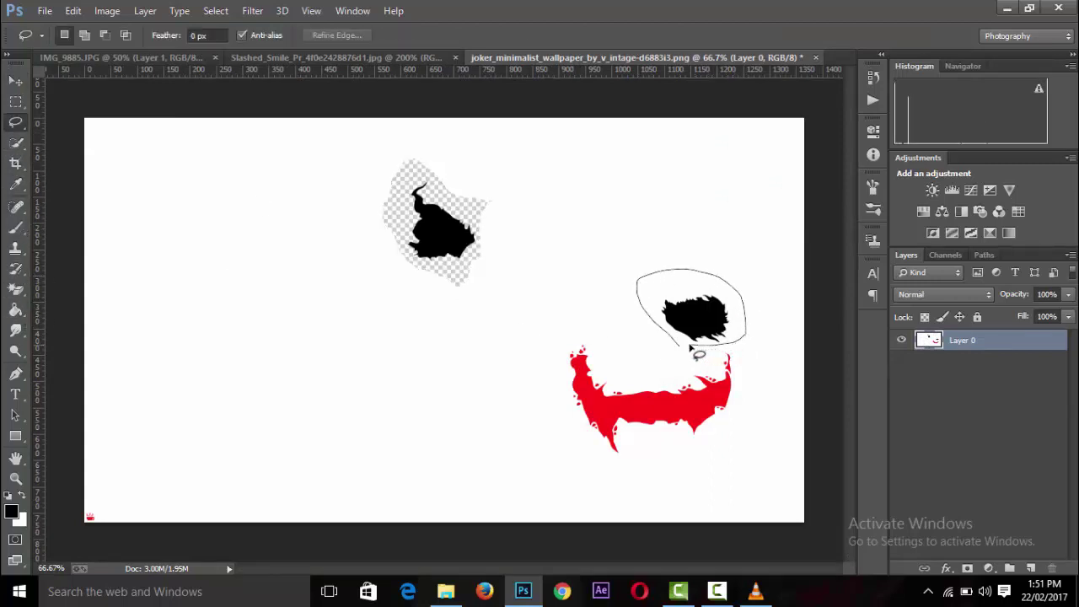
{"action": "left_click_drag", "start_coordinate": [698, 354], "coordinate": [258, 49]}
{"action": "key", "text": "v"}
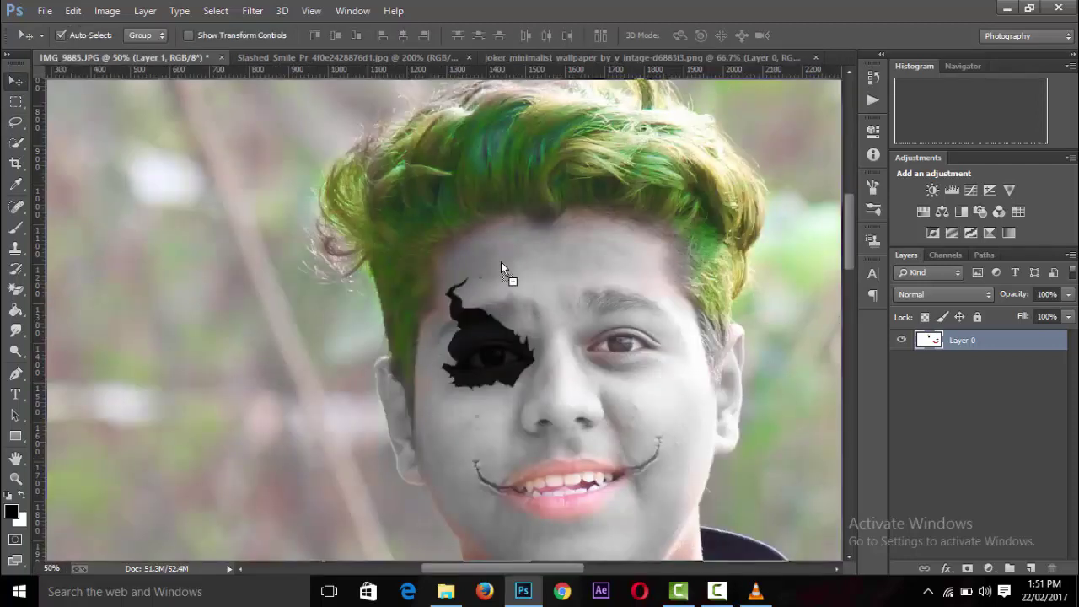
{"action": "left_click_drag", "start_coordinate": [194, 61], "coordinate": [552, 274]}
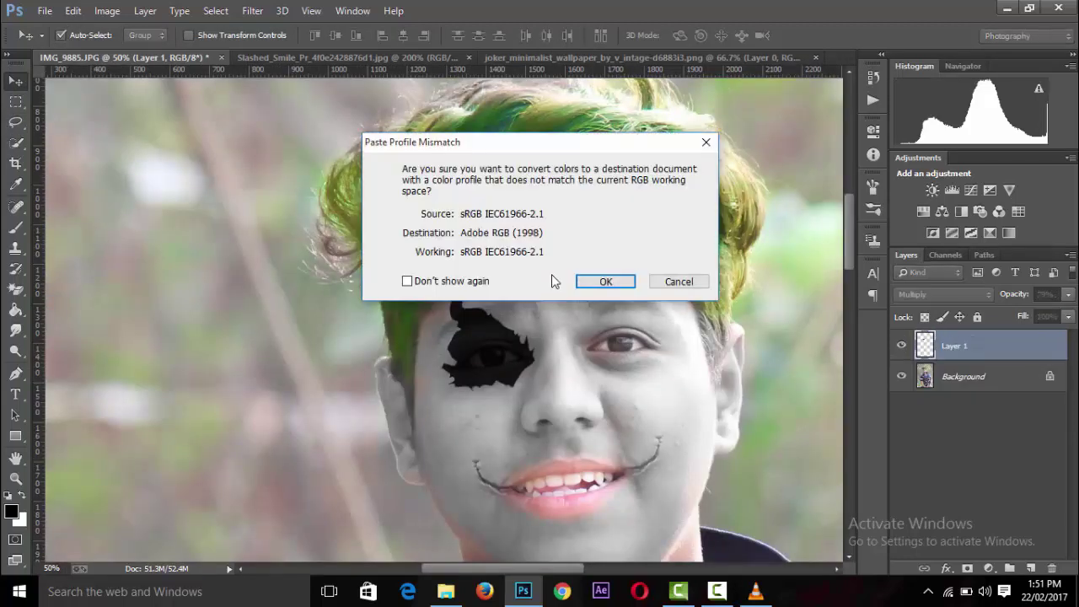
{"action": "left_click", "coordinate": [604, 281]}
Magic-erase the blob's white patch, move it onto the other eye, and stretch it downward
{"action": "left_click_drag", "start_coordinate": [15, 289], "coordinate": [84, 314]}
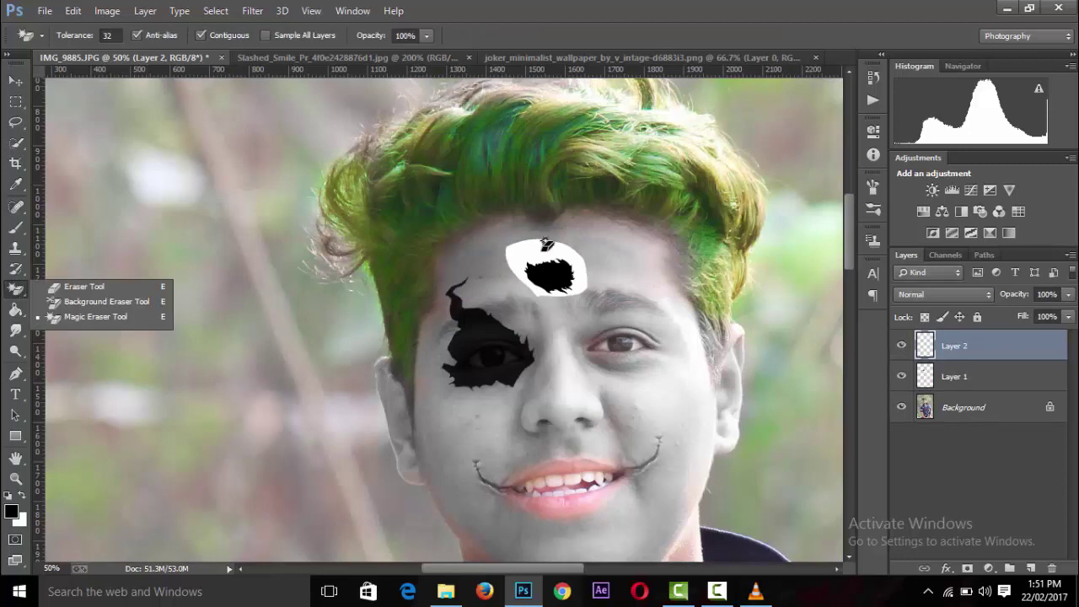
{"action": "left_click", "coordinate": [546, 247]}
{"action": "key", "text": "v"}
{"action": "mouse_move", "coordinate": [563, 282]}
{"action": "left_mouse_down"}
{"action": "mouse_move", "coordinate": [639, 344]}
{"action": "mouse_move", "coordinate": [683, 307]}
{"action": "left_mouse_up"}
{"action": "key", "text": "ctrl+t"}
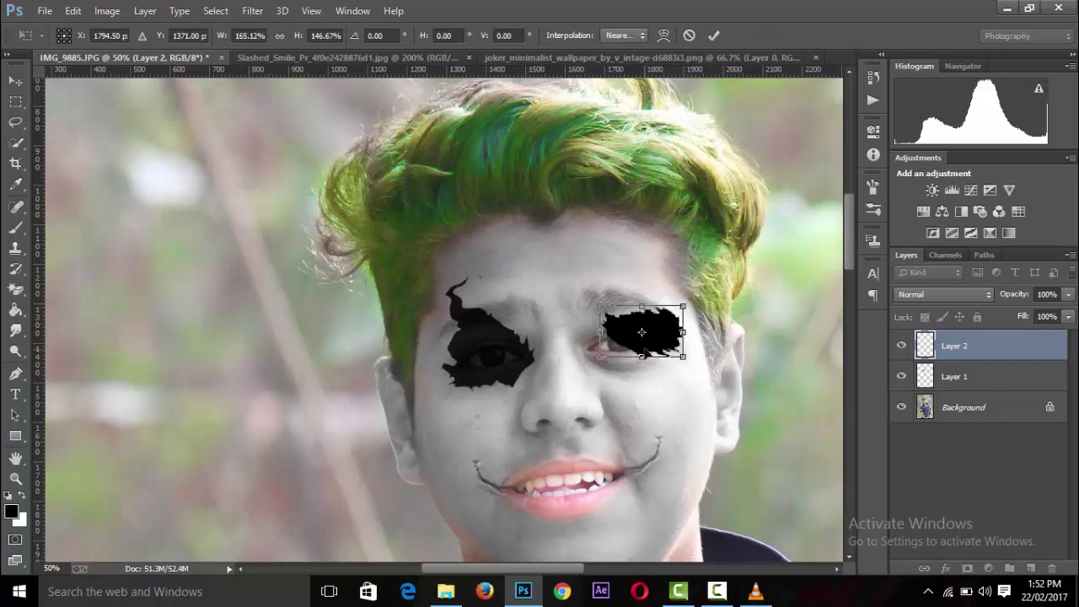
{"action": "left_click_drag", "start_coordinate": [642, 357], "coordinate": [637, 349]}
{"action": "left_click", "coordinate": [714, 35]}
Lower the second eye blob's layer fill slightly
{"action": "left_click_drag", "start_coordinate": [1020, 316], "coordinate": [1008, 317]}
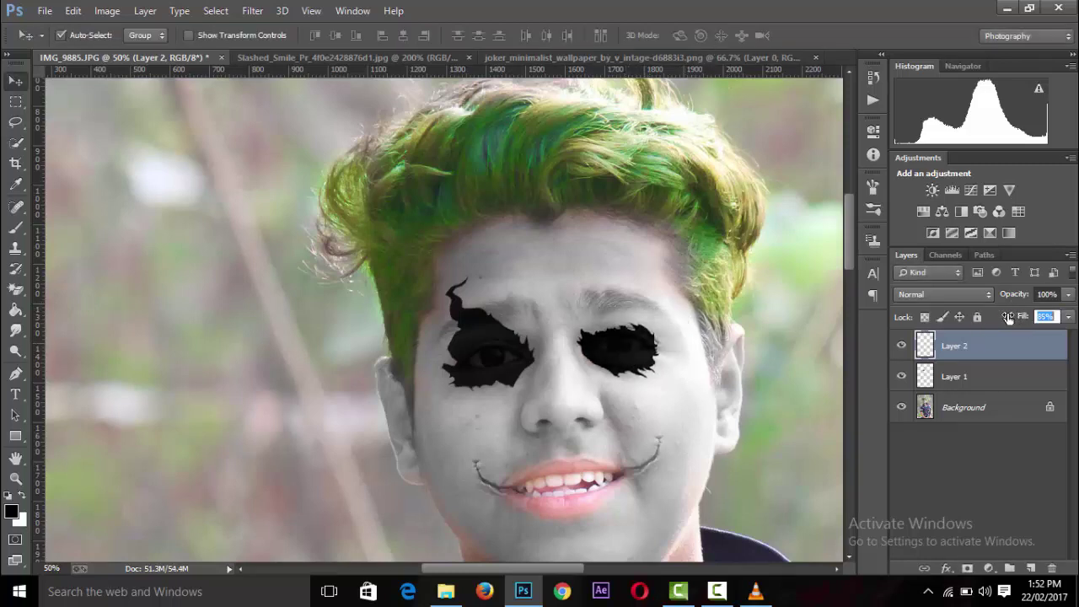
{"action": "scroll", "coordinate": [830, 308], "scroll_direction": "down", "scroll_amount": 2}
{"action": "scroll", "coordinate": [830, 308], "scroll_direction": "down", "scroll_amount": 1}
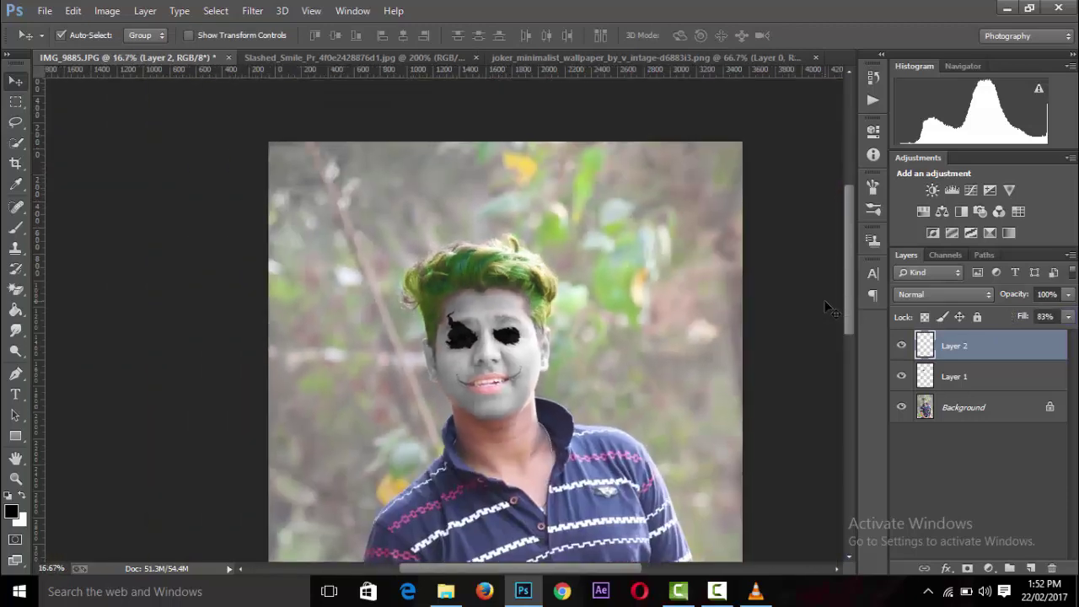
{"action": "scroll", "coordinate": [830, 312], "scroll_direction": "up", "scroll_amount": 3}
Enlarge the second eye blob with Free Transform
{"action": "key", "text": "ctrl+t"}
{"action": "left_click_drag", "start_coordinate": [678, 339], "coordinate": [696, 332]}
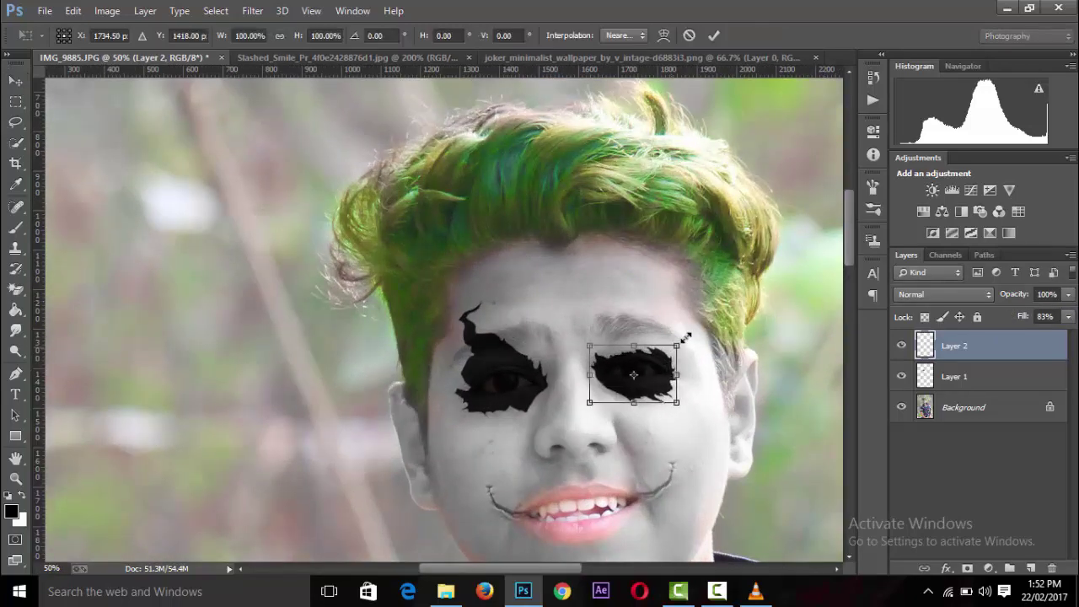
{"action": "left_click", "coordinate": [713, 36]}
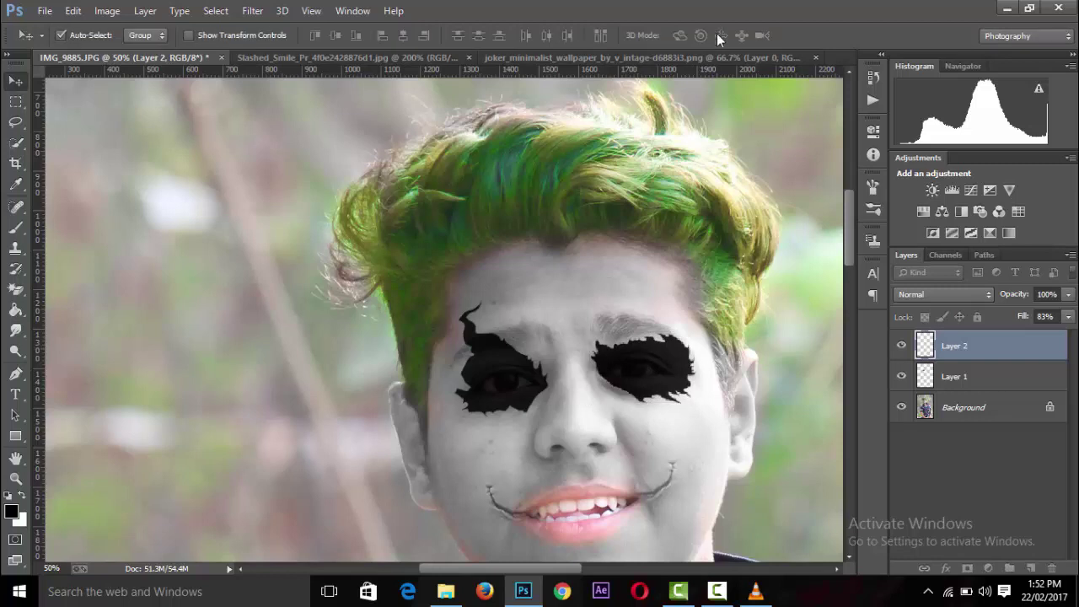
Warp the blob, pulling its top edge upward over the eye
{"action": "key", "text": "ctrl+t"}
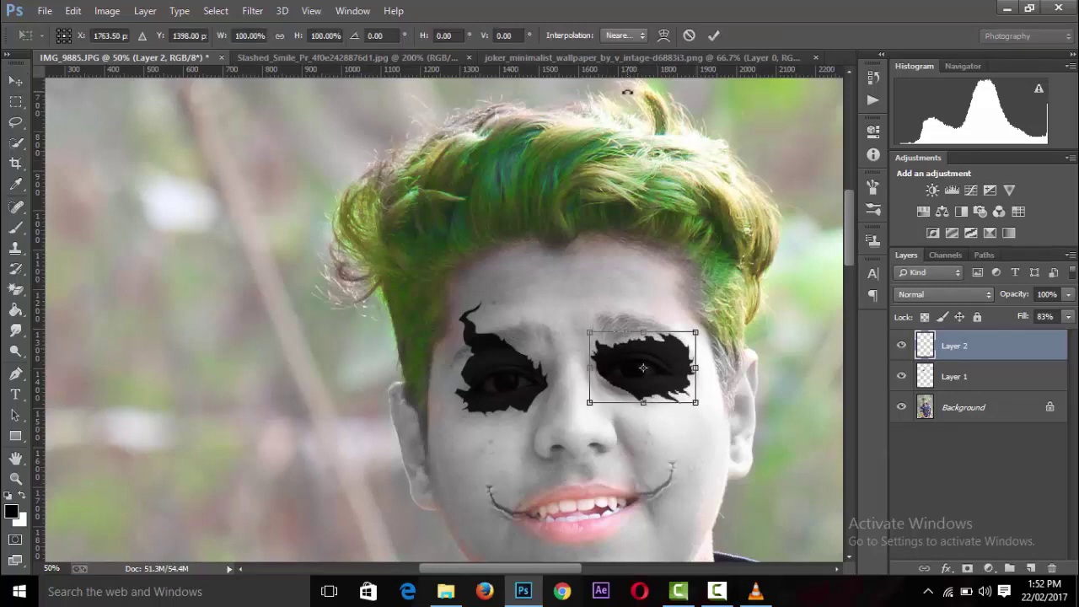
{"action": "left_click", "coordinate": [663, 35]}
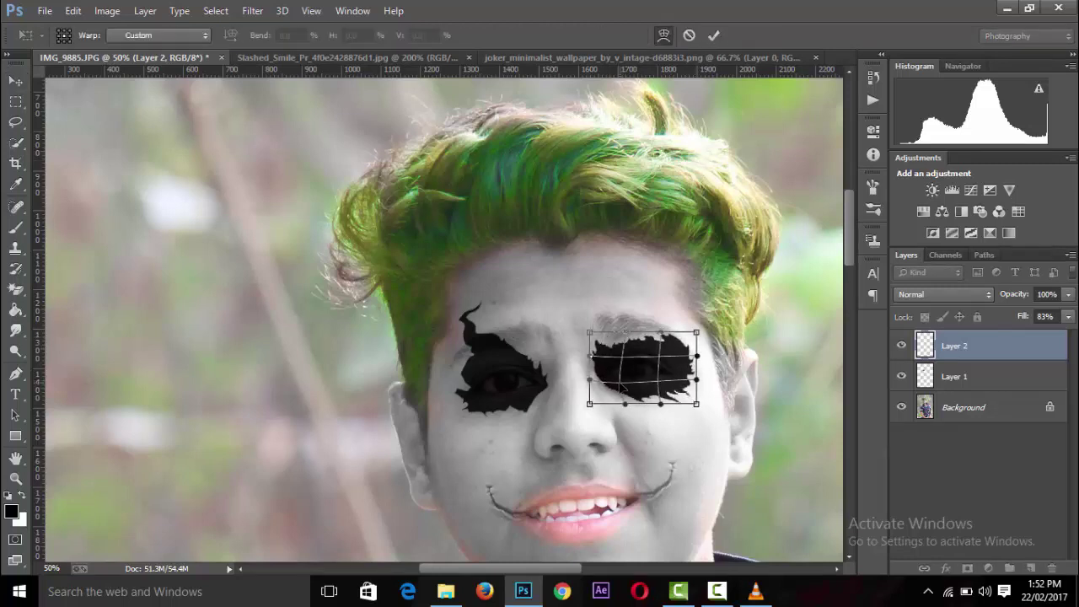
{"action": "left_click_drag", "start_coordinate": [628, 344], "coordinate": [625, 341]}
{"action": "left_click", "coordinate": [713, 35]}
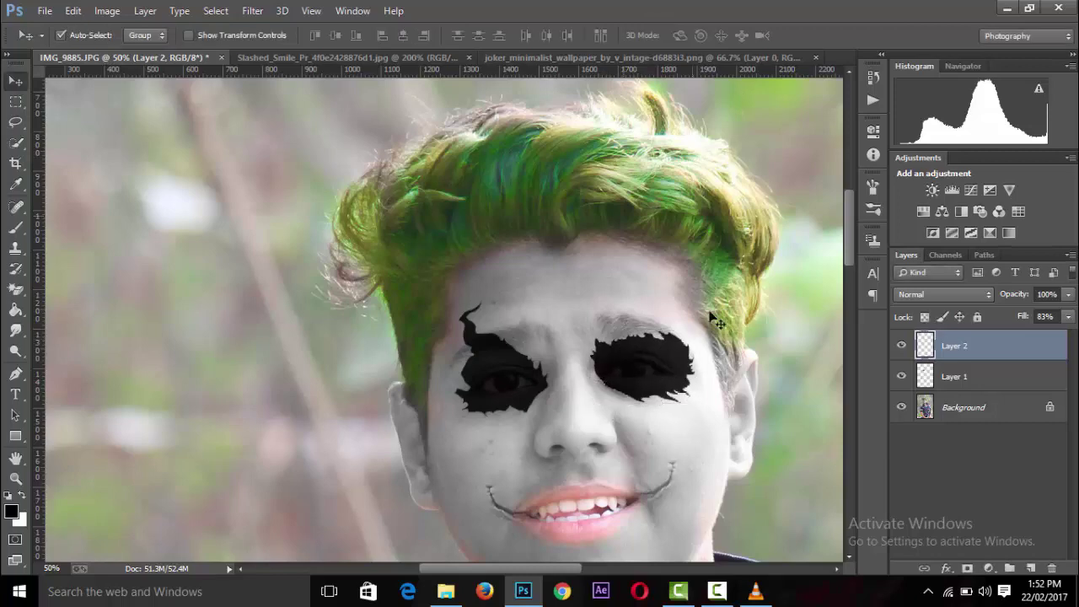
{"action": "key", "text": "ctrl+minus"}
{"action": "key", "text": "ctrl+minus"}
{"action": "key", "text": "ctrl+minus"}
{"action": "key", "text": "ctrl+minus"}
{"action": "key", "text": "ctrl+minus"}
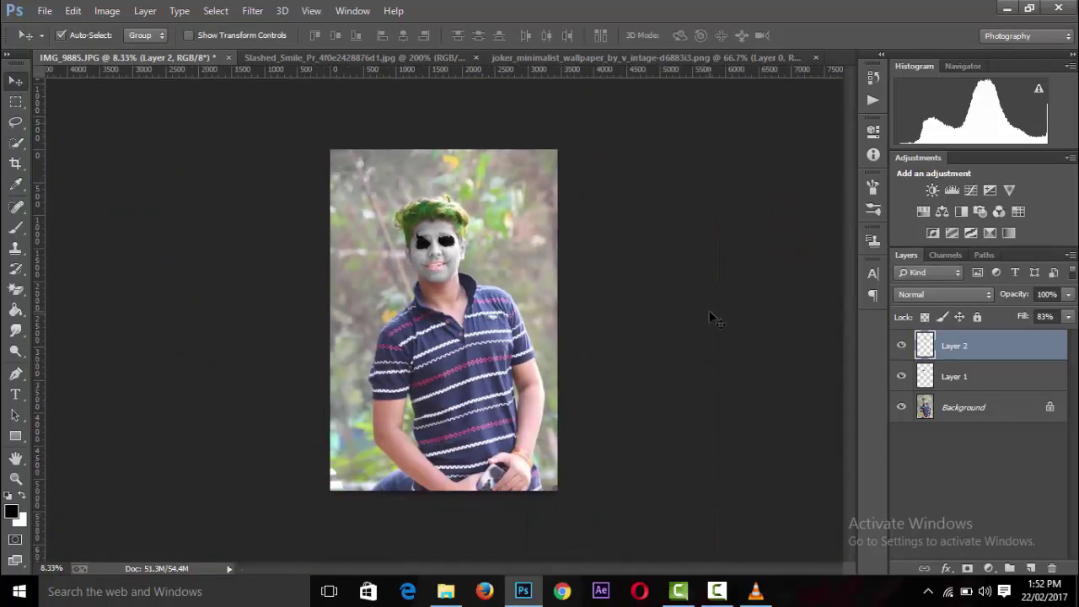
{"action": "key", "text": "ctrl+plus"}
{"action": "key", "text": "ctrl+plus"}
{"action": "key", "text": "ctrl+plus"}
{"action": "key", "text": "ctrl+plus"}
{"action": "key", "text": "ctrl+plus"}
{"action": "scroll", "coordinate": [858, 253], "scroll_direction": "up", "scroll_amount": 5}
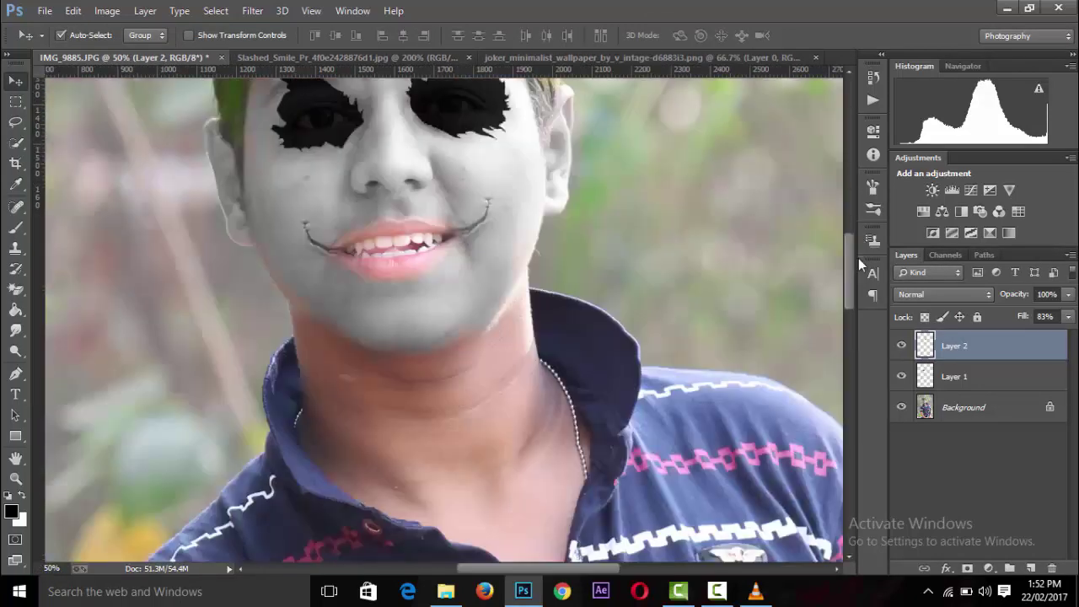
{"action": "scroll", "coordinate": [859, 253], "scroll_direction": "up", "scroll_amount": 1}
{"action": "key", "text": "ctrl+plus"}
{"action": "key", "text": "ctrl+plus"}
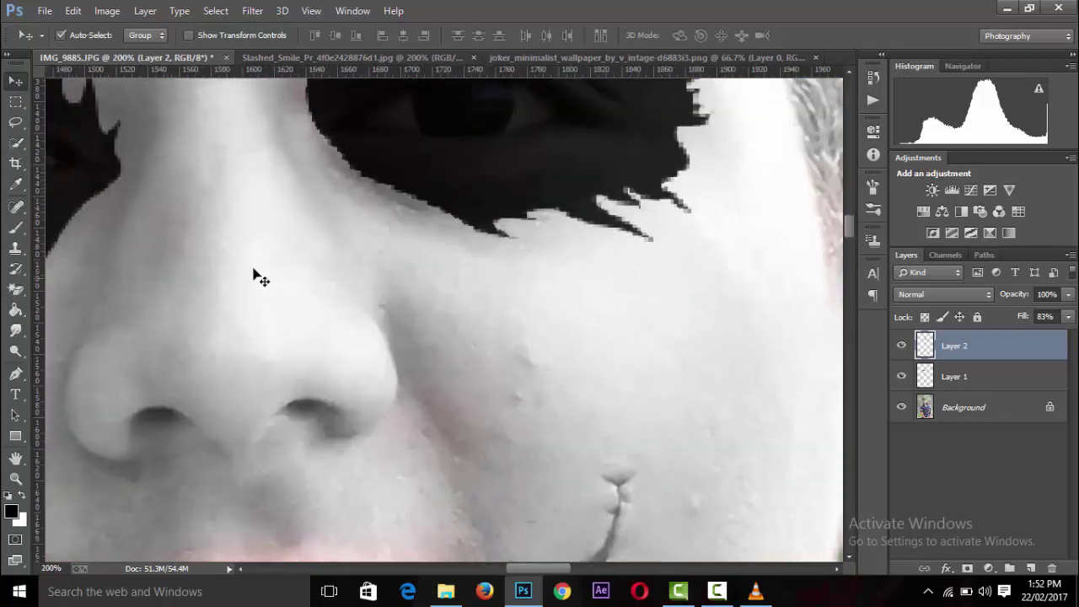
Erase the black paint off the right iris with a soft 40 px eraser
{"action": "left_click_drag", "start_coordinate": [15, 290], "coordinate": [56, 284]}
{"action": "left_click", "coordinate": [60, 39]}
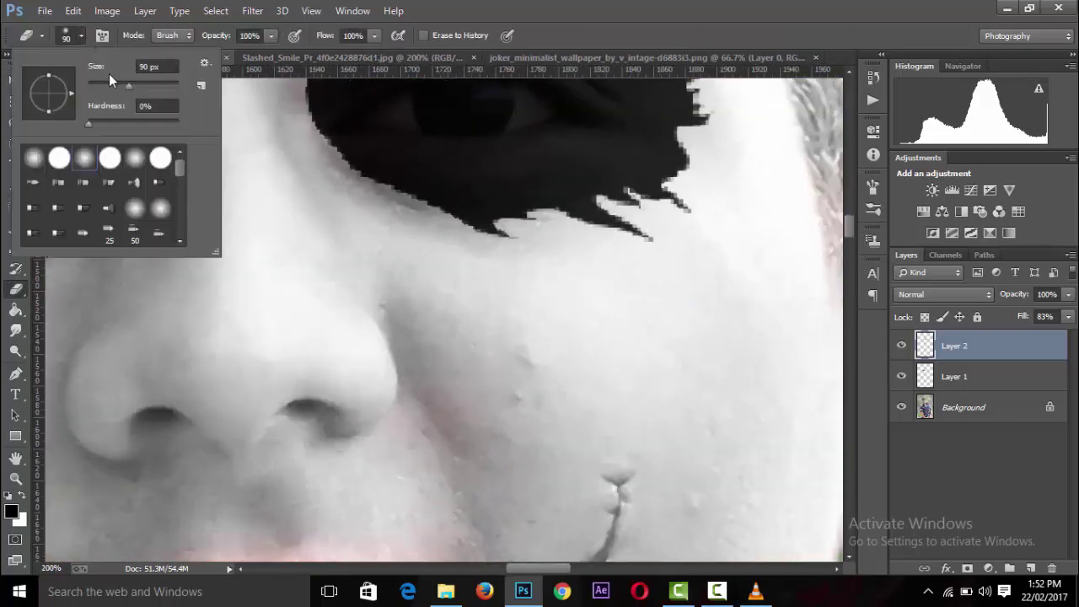
{"action": "key", "text": "Return"}
{"action": "key", "text": "ctrl+minus"}
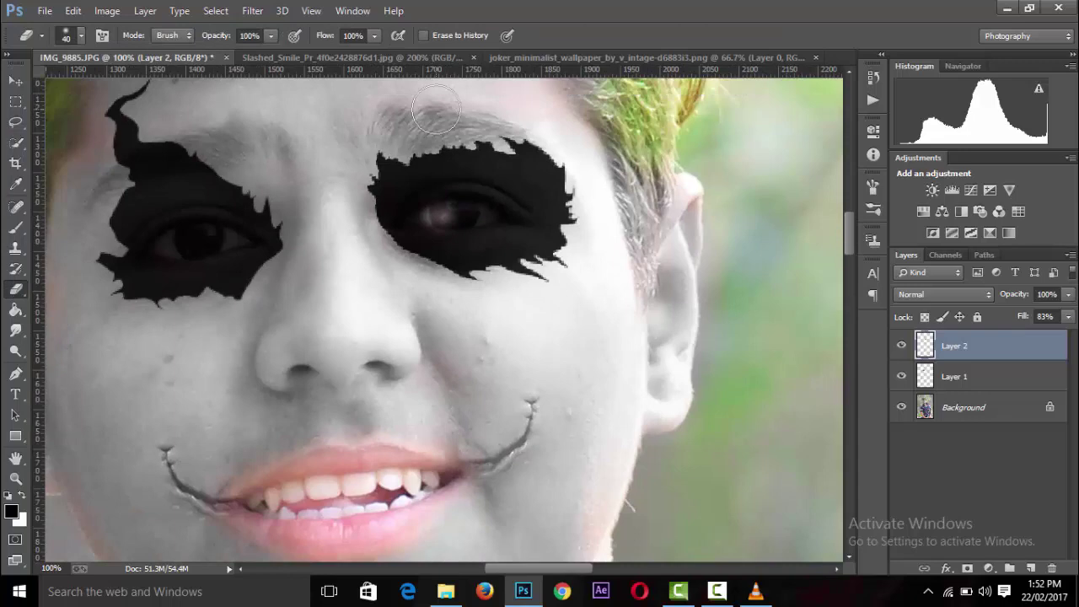
{"action": "mouse_move", "coordinate": [448, 212]}
{"action": "left_mouse_down"}
{"action": "mouse_move", "coordinate": [473, 215]}
{"action": "mouse_move", "coordinate": [429, 212]}
{"action": "left_mouse_up"}
{"action": "key", "text": "ctrl+minus"}
{"action": "key", "text": "ctrl+plus"}
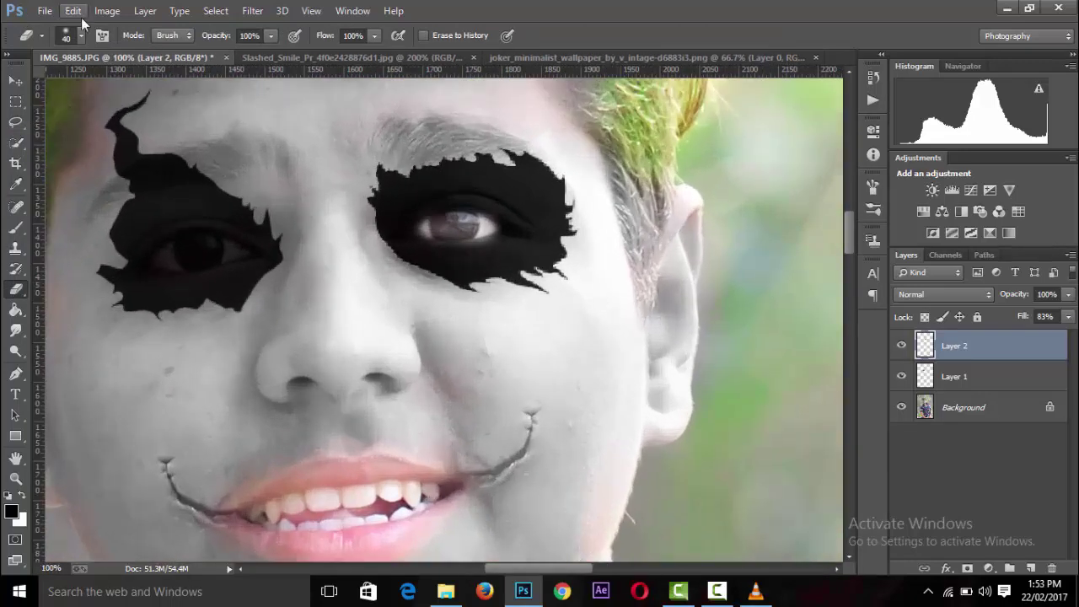
Switch to a 20 px eraser, step back recent erase strokes, and select Layer 1
{"action": "left_click", "coordinate": [71, 35]}
{"action": "left_click", "coordinate": [489, 229]}
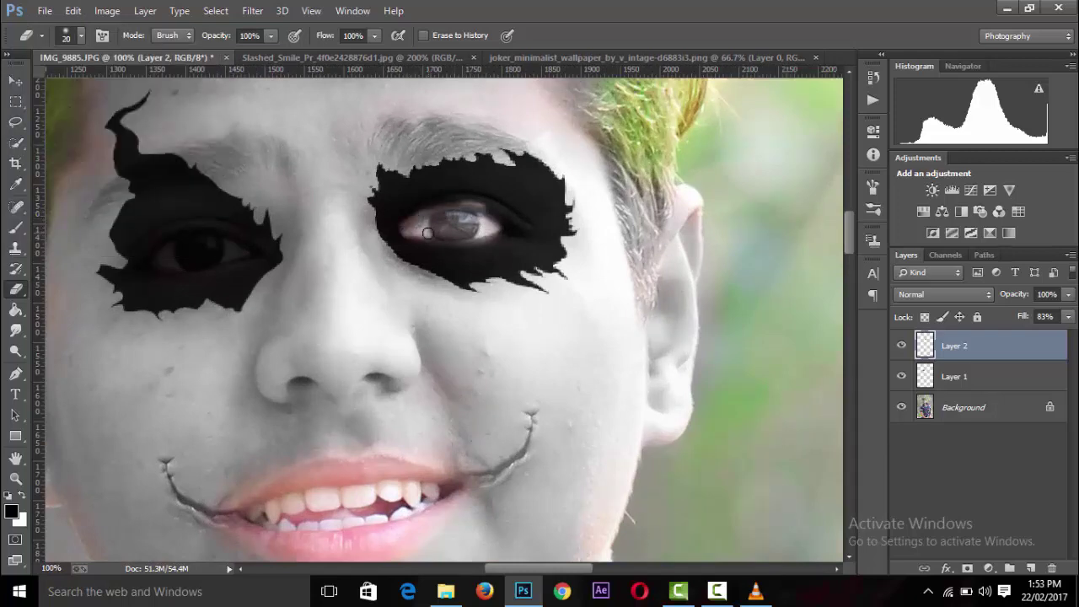
{"action": "key", "text": "ctrl+alt+z"}
{"action": "key", "text": "ctrl+alt+z"}
{"action": "key", "text": "ctrl+alt+z"}
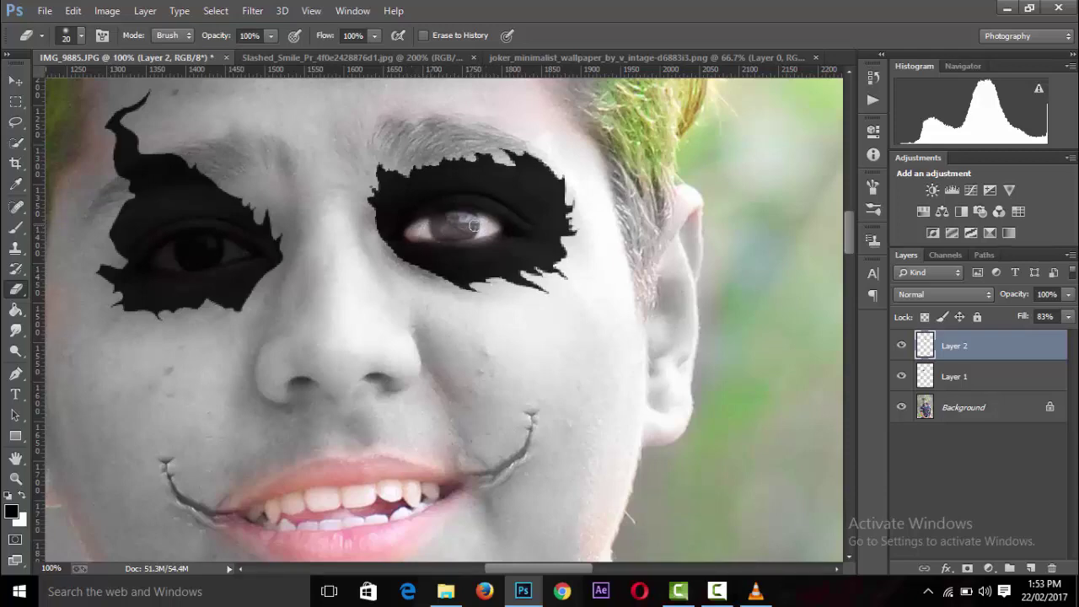
{"action": "key", "text": "ctrl+0"}
{"action": "key", "text": "ctrl+1"}
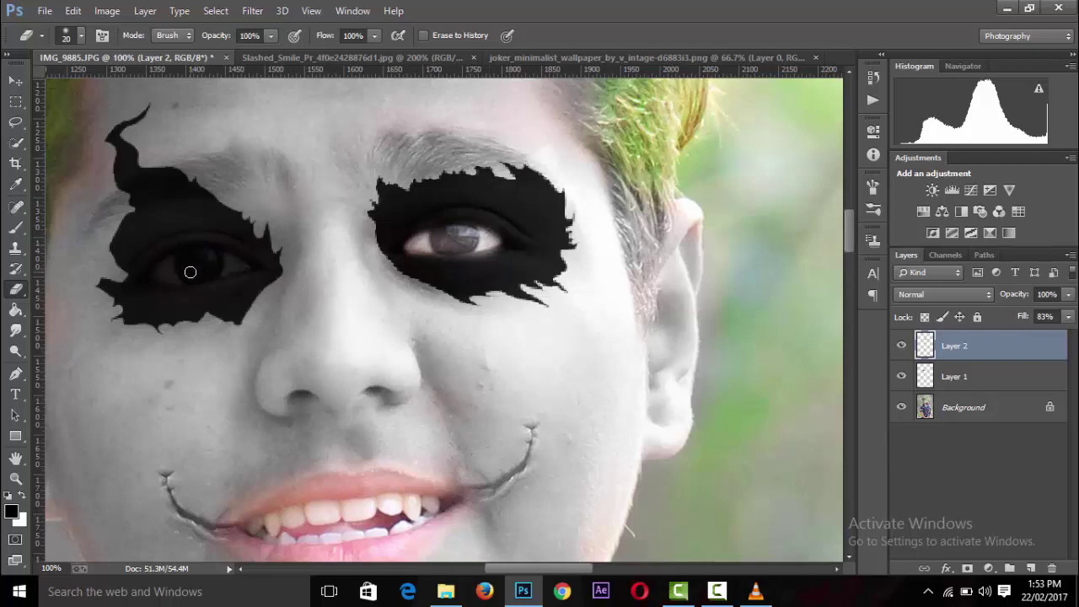
{"action": "left_click", "coordinate": [952, 379]}
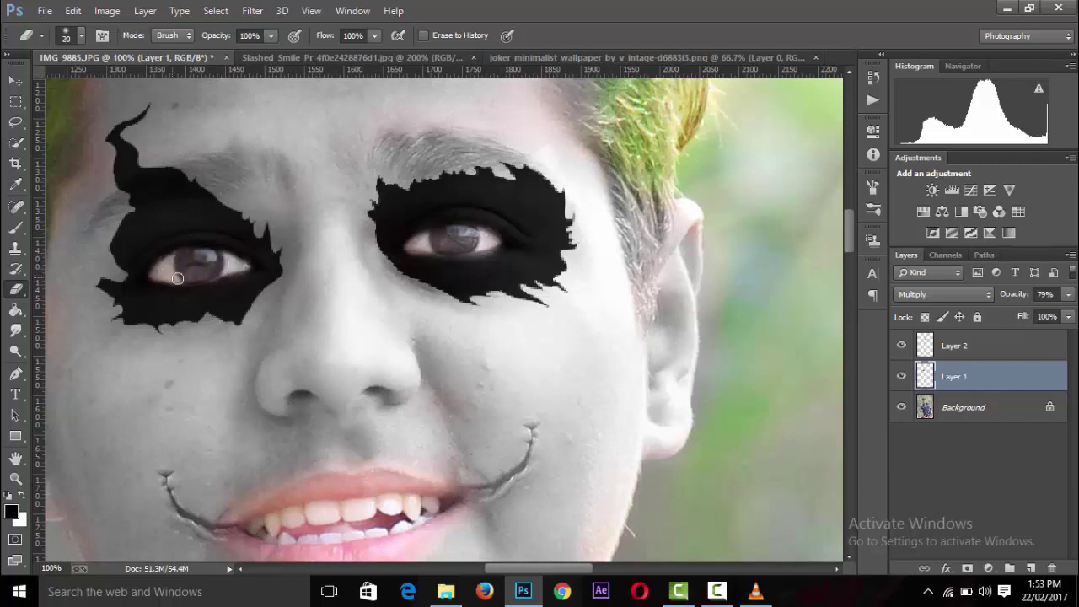
Zoom in and out to review the whole Joker portrait
{"action": "key", "text": "ctrl+minus"}
{"action": "key", "text": "ctrl+minus"}
{"action": "key", "text": "ctrl+minus"}
{"action": "key", "text": "ctrl+minus"}
{"action": "key", "text": "ctrl+minus"}
{"action": "key", "text": "ctrl+minus"}
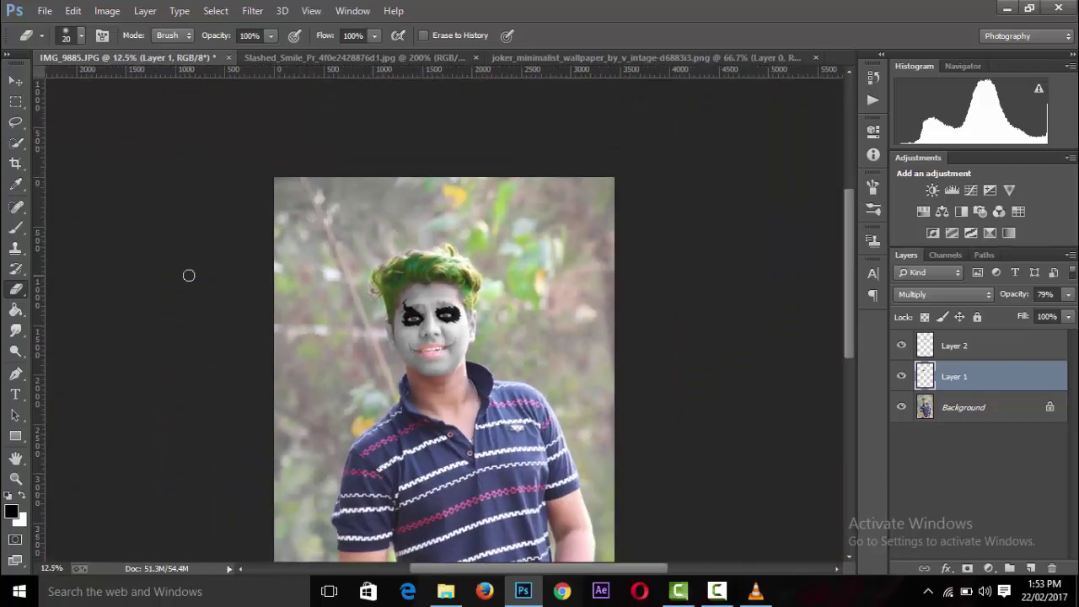
{"action": "key", "text": "ctrl+minus"}
{"action": "key", "text": "ctrl+minus"}
{"action": "key", "text": "ctrl+plus"}
{"action": "key", "text": "ctrl+plus"}
{"action": "key", "text": "ctrl+plus"}
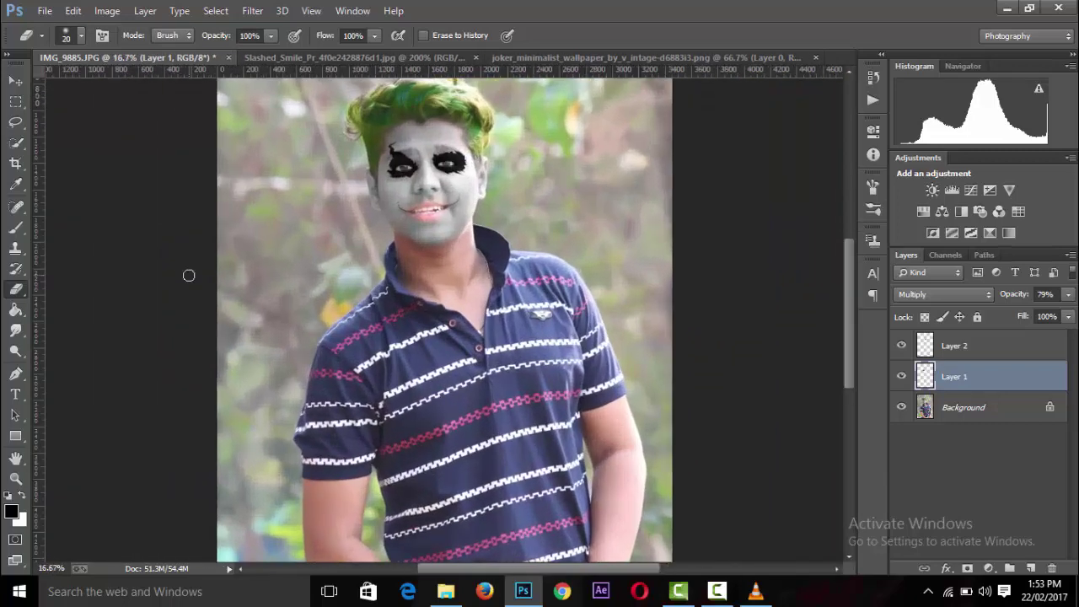
{"action": "key", "text": "ctrl+minus"}
{"action": "key", "text": "ctrl+minus"}
{"action": "key", "text": "ctrl+minus"}
{"action": "key", "text": "ctrl+plus"}
{"action": "key", "text": "ctrl+plus"}
{"action": "key", "text": "ctrl+plus"}
{"action": "key", "text": "ctrl+plus"}
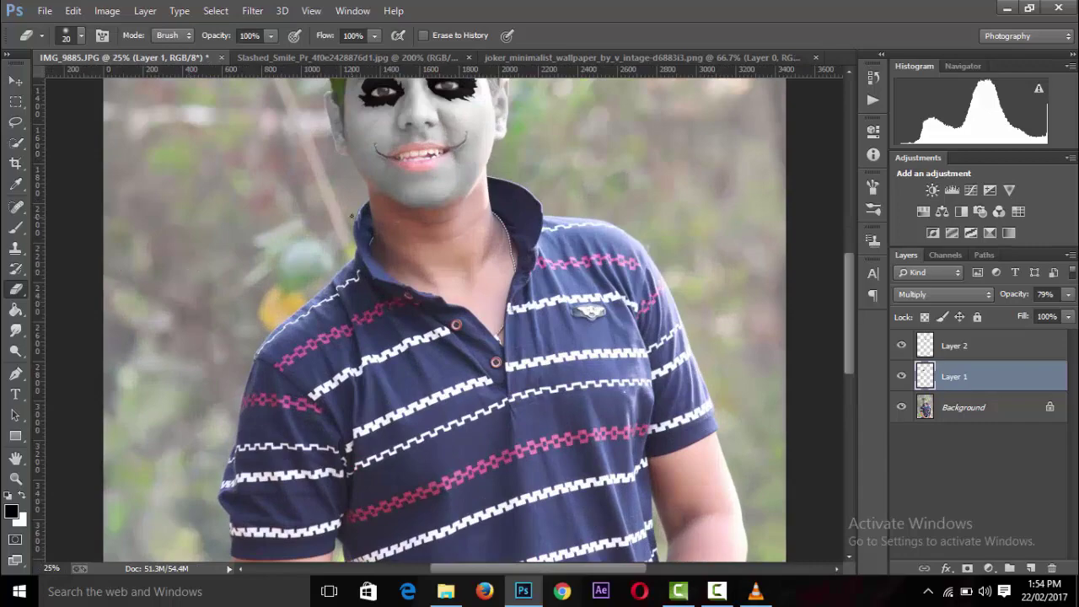
{"action": "left_click_drag", "start_coordinate": [848, 305], "coordinate": [838, 251]}
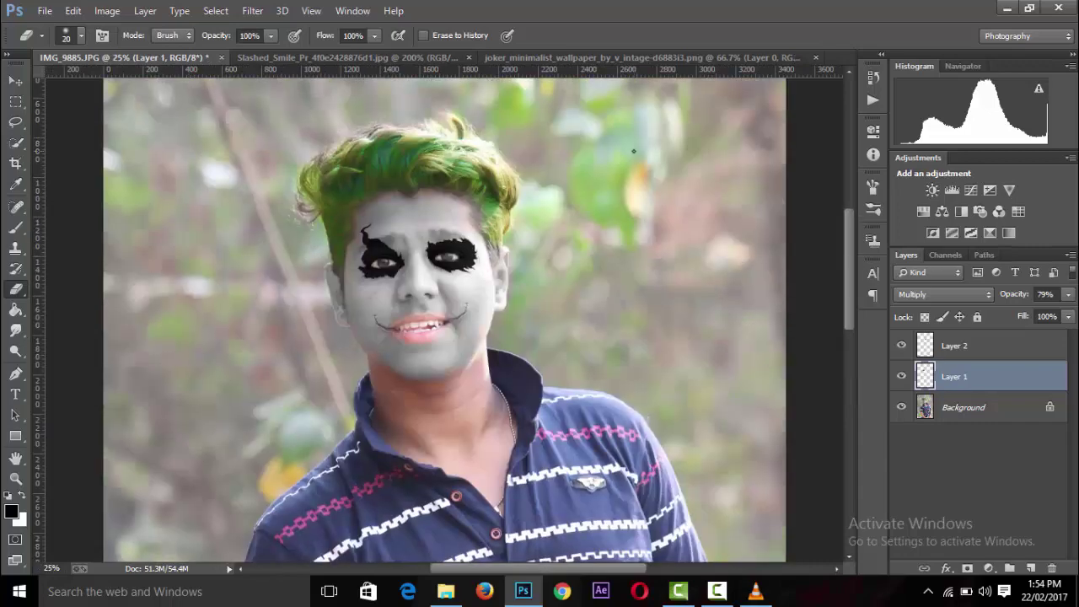
{"action": "key", "text": "ctrl+plus"}
{"action": "key", "text": "ctrl+plus"}
{"action": "key", "text": "ctrl+plus"}
{"action": "key", "text": "ctrl+minus"}
{"action": "key", "text": "ctrl+minus"}
{"action": "key", "text": "ctrl+minus"}
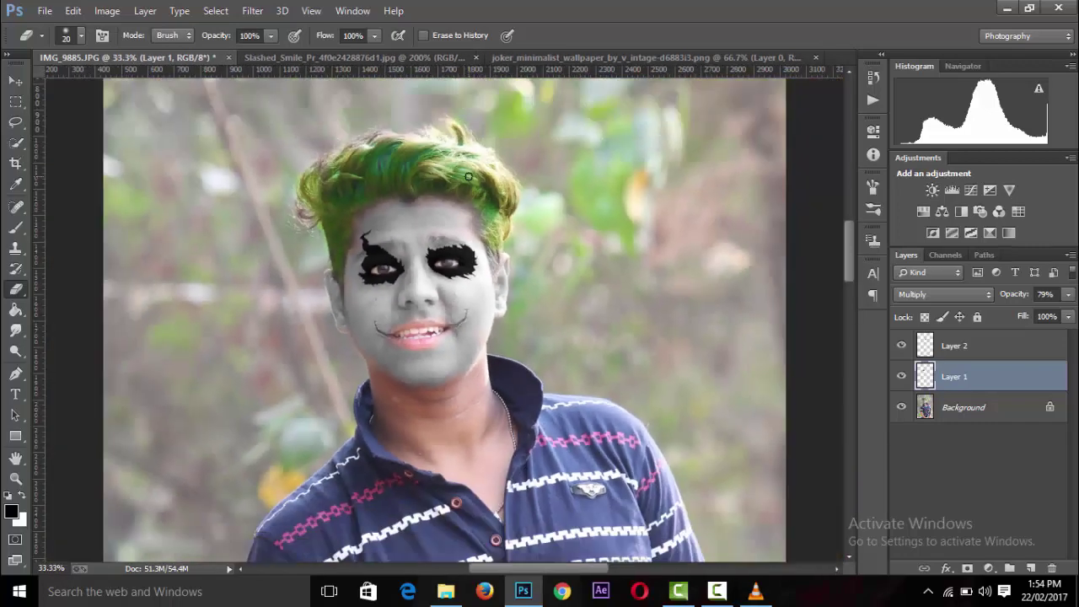
{"action": "key", "text": "ctrl+minus"}
{"action": "key", "text": "ctrl+minus"}
{"action": "key", "text": "ctrl+minus"}
Briefly check Layer 2, reselect Layer 1, and settle the portrait zoom
{"action": "left_click", "coordinate": [973, 354]}
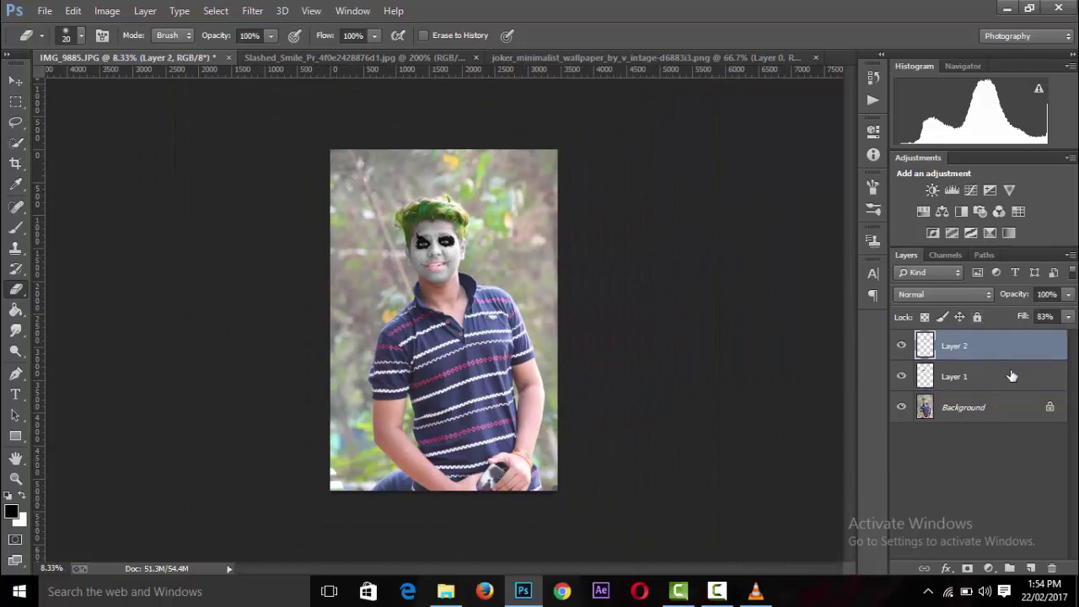
{"action": "left_click", "coordinate": [1006, 380]}
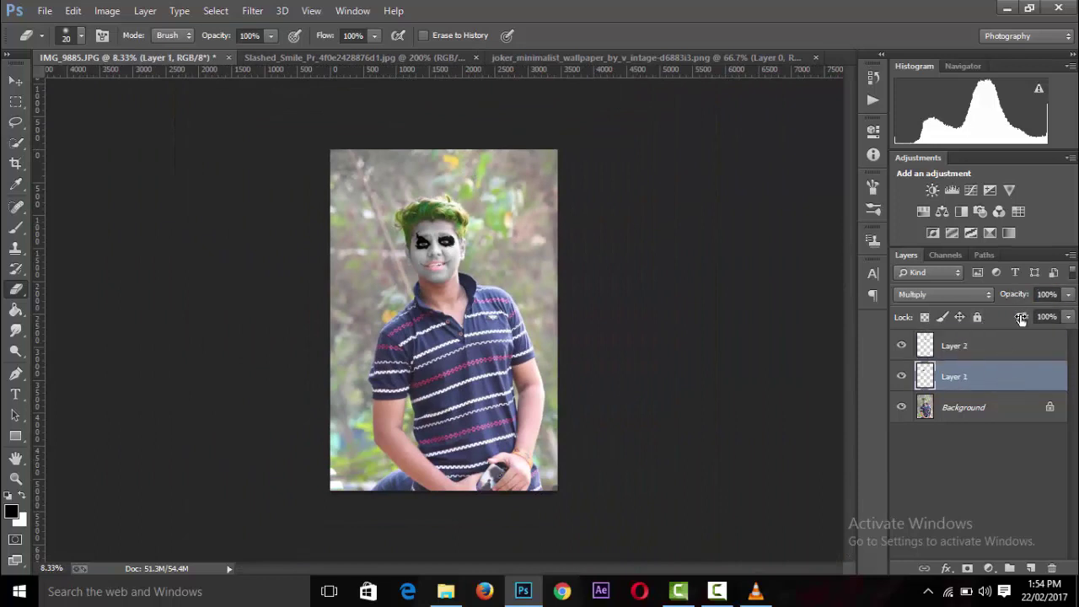
{"action": "key", "text": "ctrl+minus"}
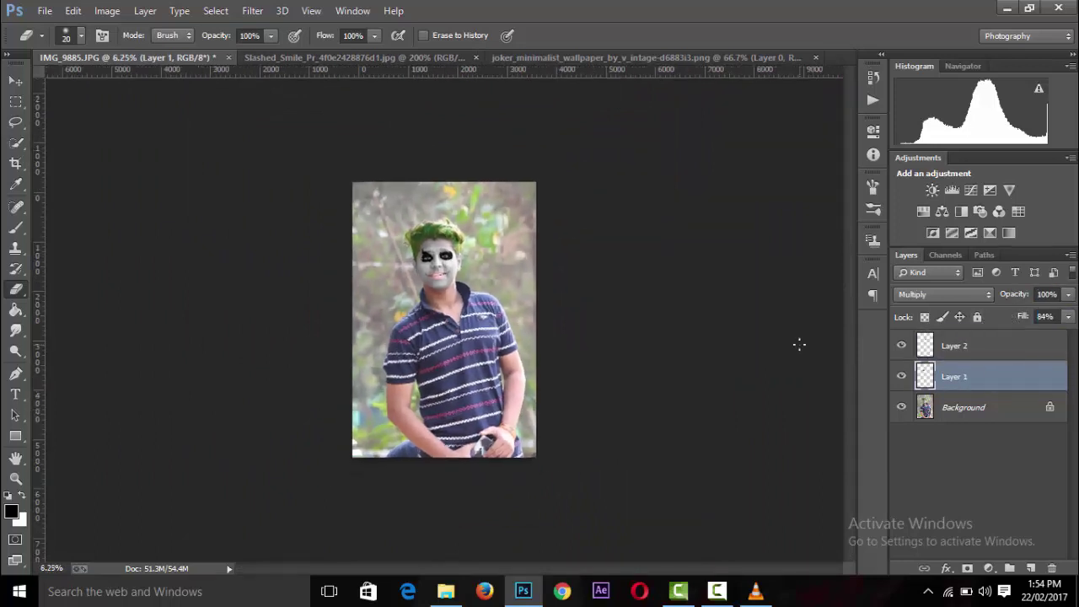
{"action": "key", "text": "ctrl+plus"}
{"action": "key", "text": "ctrl+plus"}
{"action": "key", "text": "ctrl+plus"}
{"action": "key", "text": "ctrl+minus"}
{"action": "key", "text": "ctrl+minus"}
{"action": "key", "text": "ctrl+minus"}
{"action": "key", "text": "ctrl+plus"}
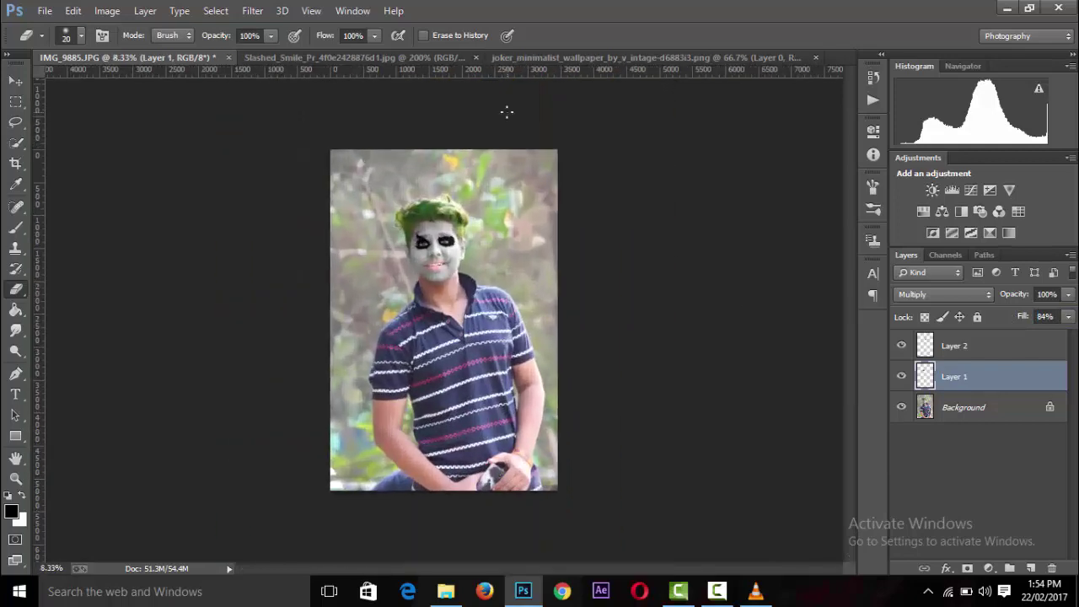
Lasso the red slashed smile in joker_minimalist and drag it onto the IMG_9885 portrait
{"action": "left_click", "coordinate": [559, 57]}
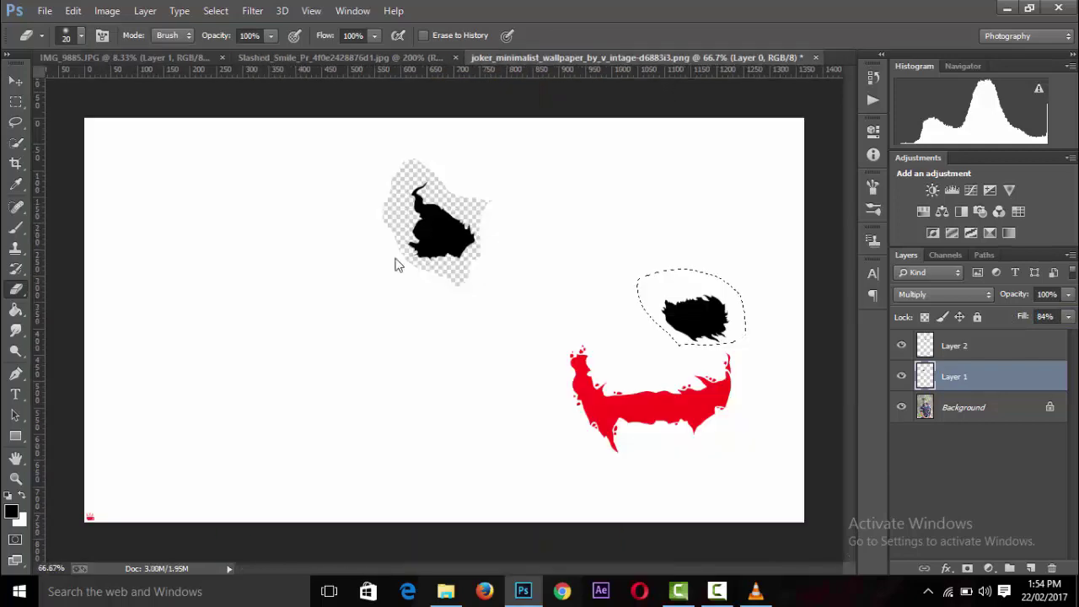
{"action": "left_click", "coordinate": [16, 122]}
{"action": "left_click", "coordinate": [557, 358]}
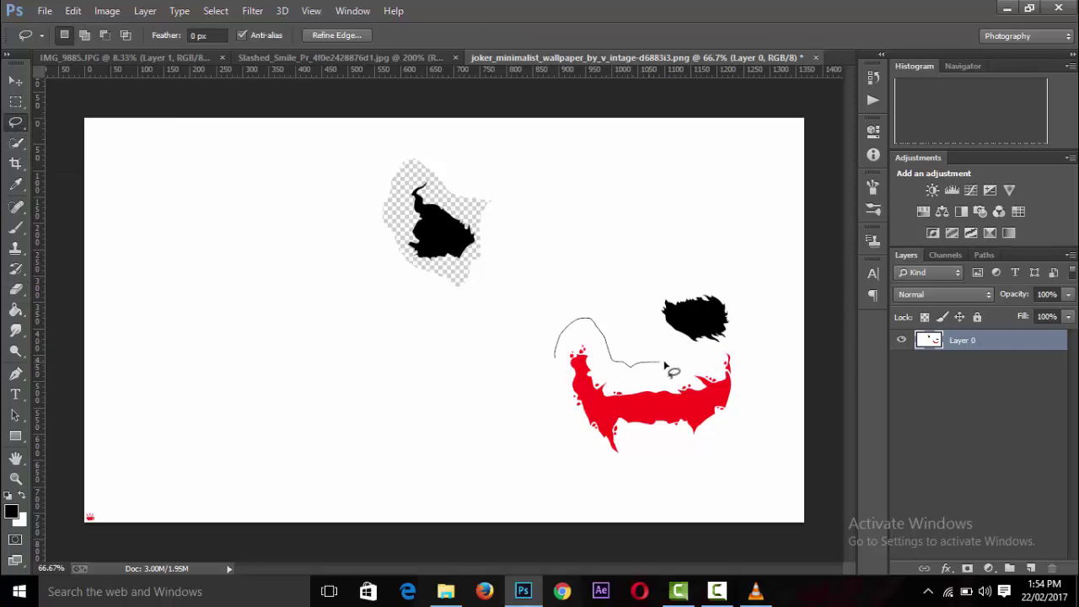
{"action": "left_click_drag", "start_coordinate": [741, 354], "coordinate": [746, 358]}
{"action": "left_click", "coordinate": [759, 403]}
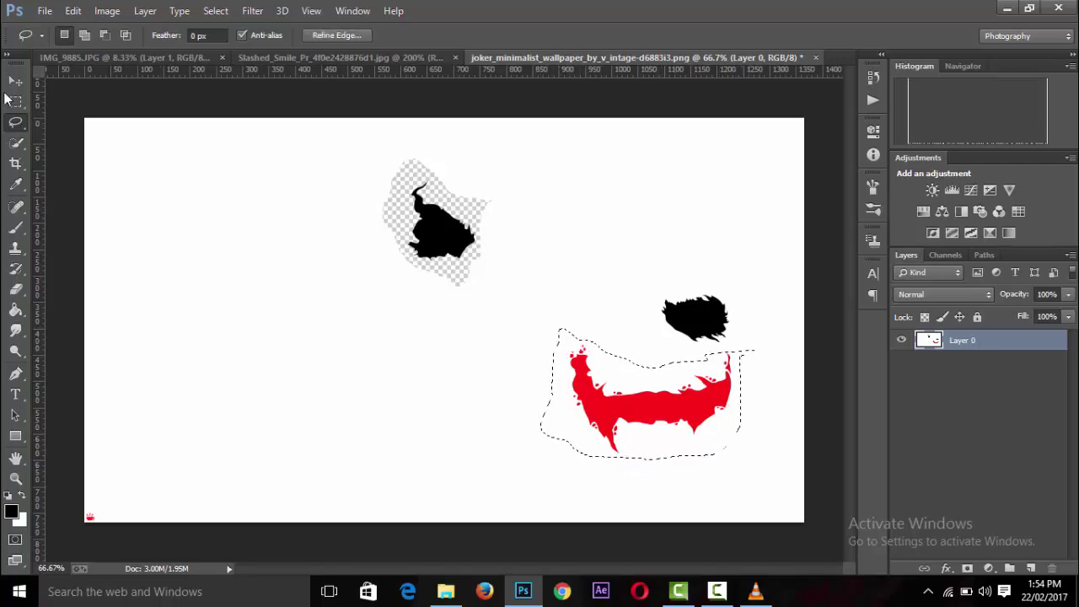
{"action": "left_click", "coordinate": [17, 80]}
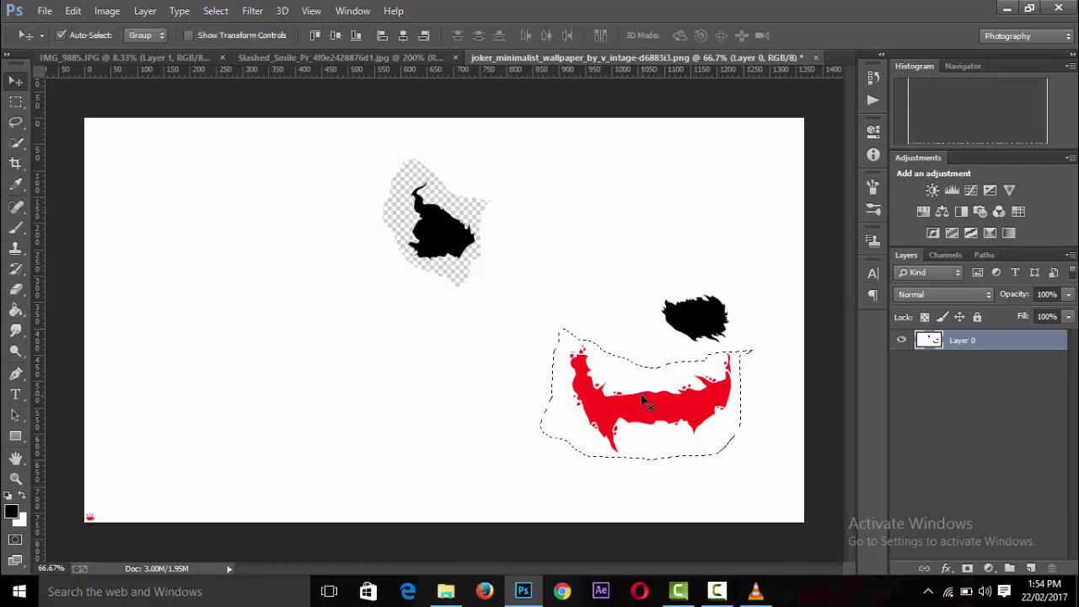
{"action": "left_click_drag", "start_coordinate": [649, 392], "coordinate": [436, 308]}
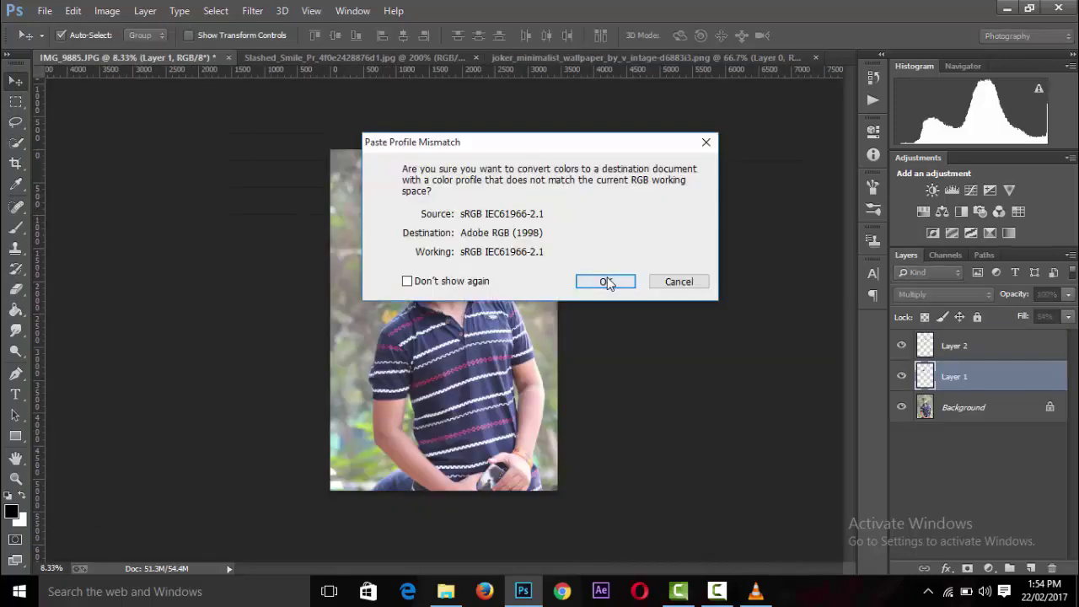
Accept the colour conversion and remove the smile's white background with the Magic Eraser
{"action": "left_click", "coordinate": [604, 281]}
{"action": "key", "text": "ctrl+plus"}
{"action": "key", "text": "ctrl+plus"}
{"action": "key", "text": "ctrl+plus"}
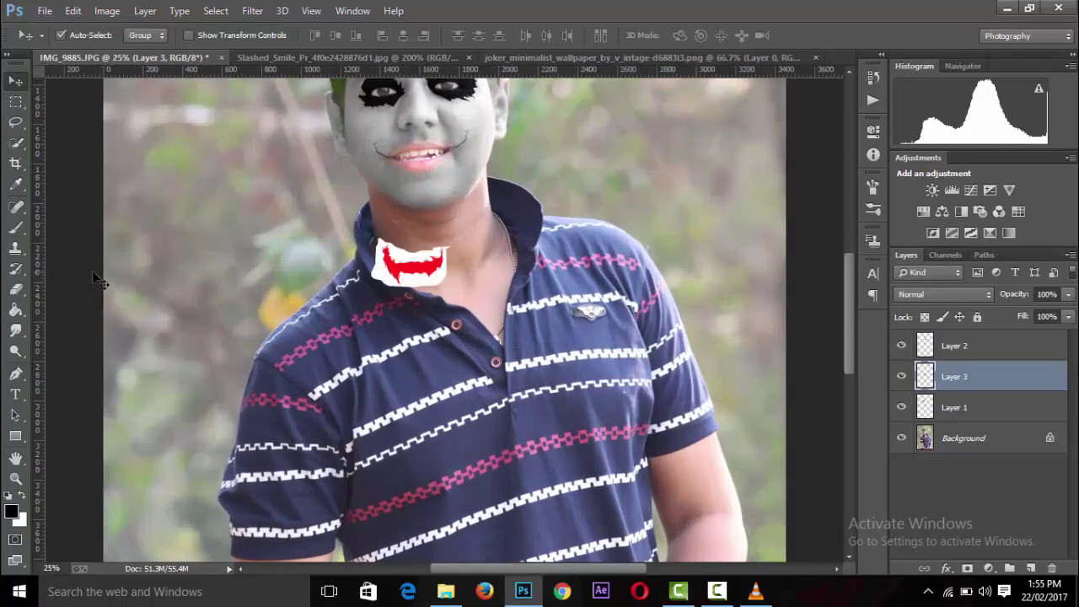
{"action": "left_click", "coordinate": [16, 289]}
{"action": "left_click", "coordinate": [76, 319]}
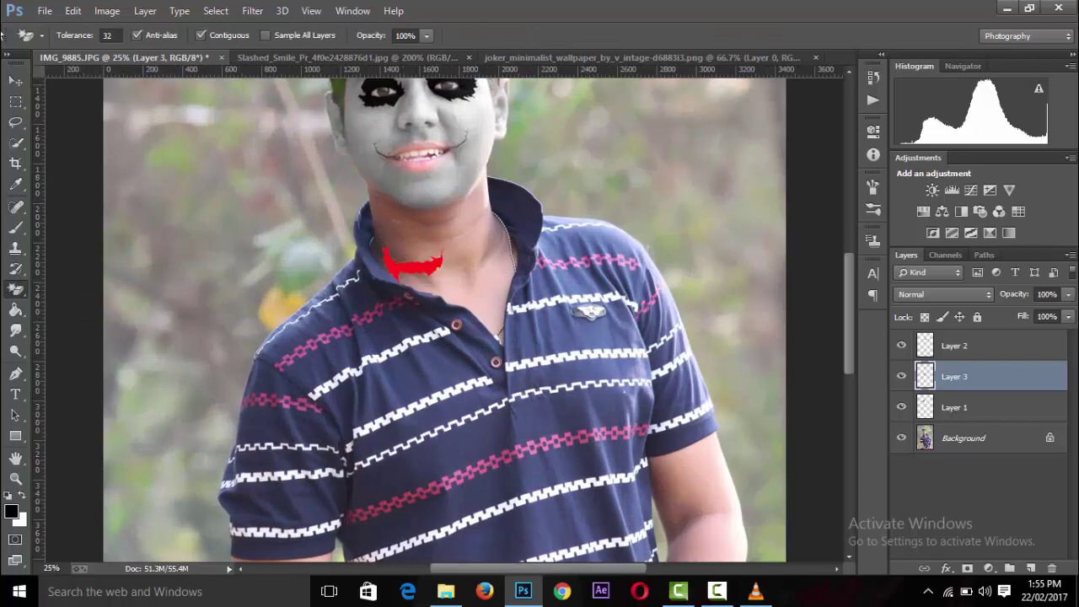
Move the red smile on Layer 3 up onto the boy's mouth
{"action": "key", "text": "v"}
{"action": "left_click_drag", "start_coordinate": [431, 276], "coordinate": [433, 165]}
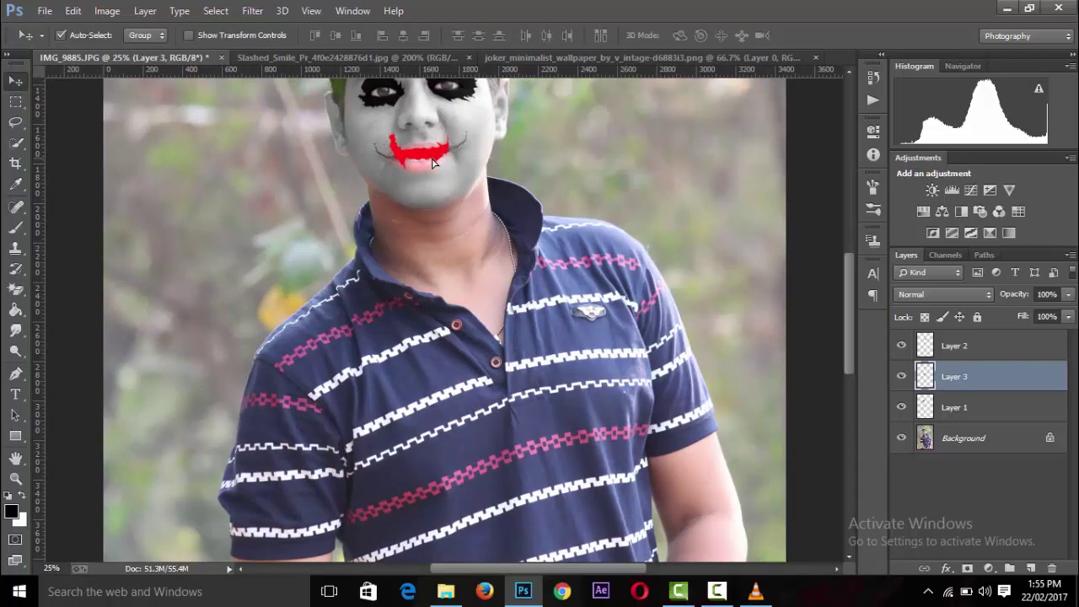
{"action": "key", "text": "ctrl+plus"}
{"action": "left_click_drag", "start_coordinate": [849, 272], "coordinate": [854, 225]}
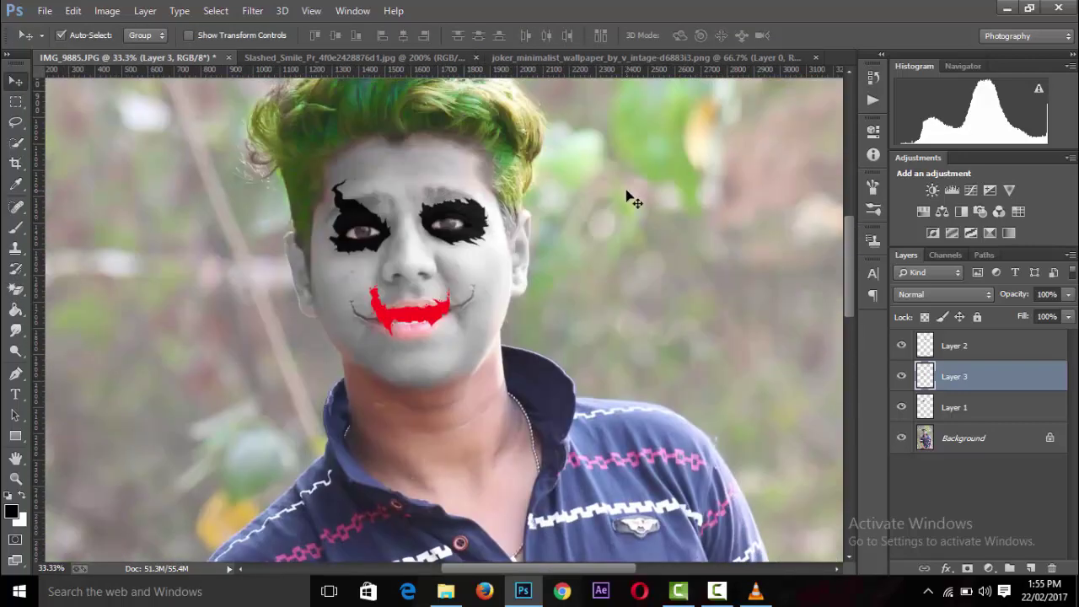
{"action": "key", "text": "ctrl+plus"}
{"action": "key", "text": "ctrl+plus"}
{"action": "key", "text": "ctrl+t"}
Rotate the smile about -4.55° and enlarge it wider and taller to span the mouth
{"action": "left_click_drag", "start_coordinate": [465, 225], "coordinate": [478, 221]}
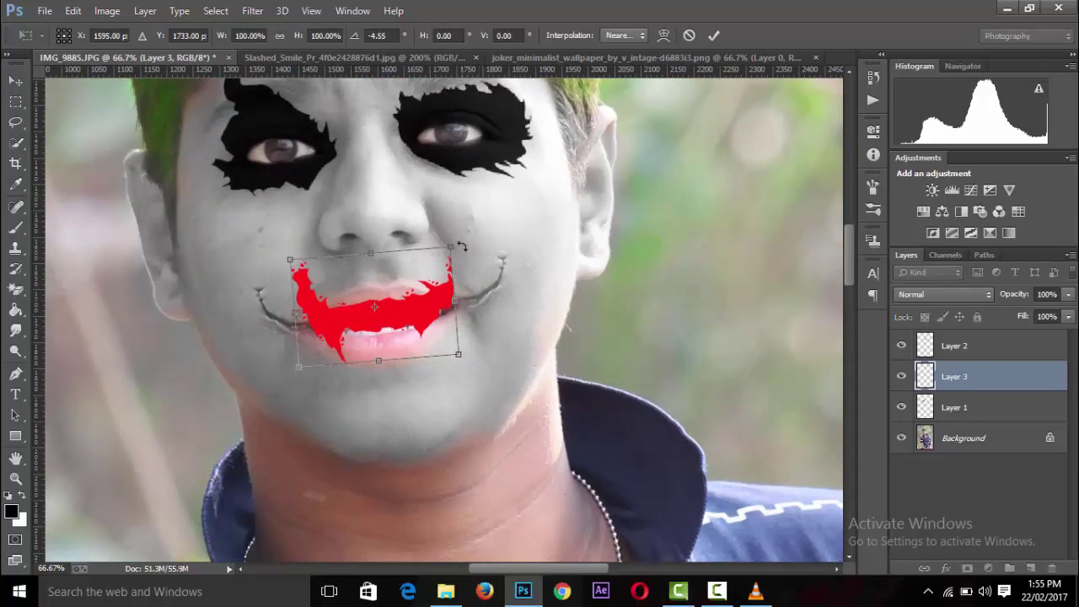
{"action": "left_click_drag", "start_coordinate": [456, 248], "coordinate": [508, 232]}
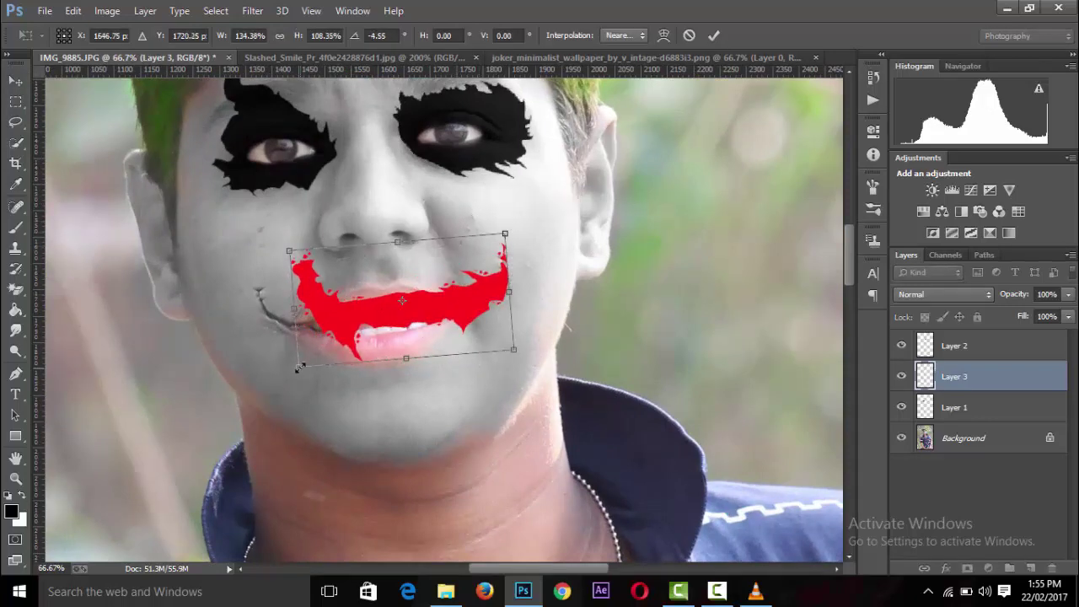
{"action": "left_click_drag", "start_coordinate": [298, 368], "coordinate": [253, 379]}
{"action": "key", "text": "ctrl+minus"}
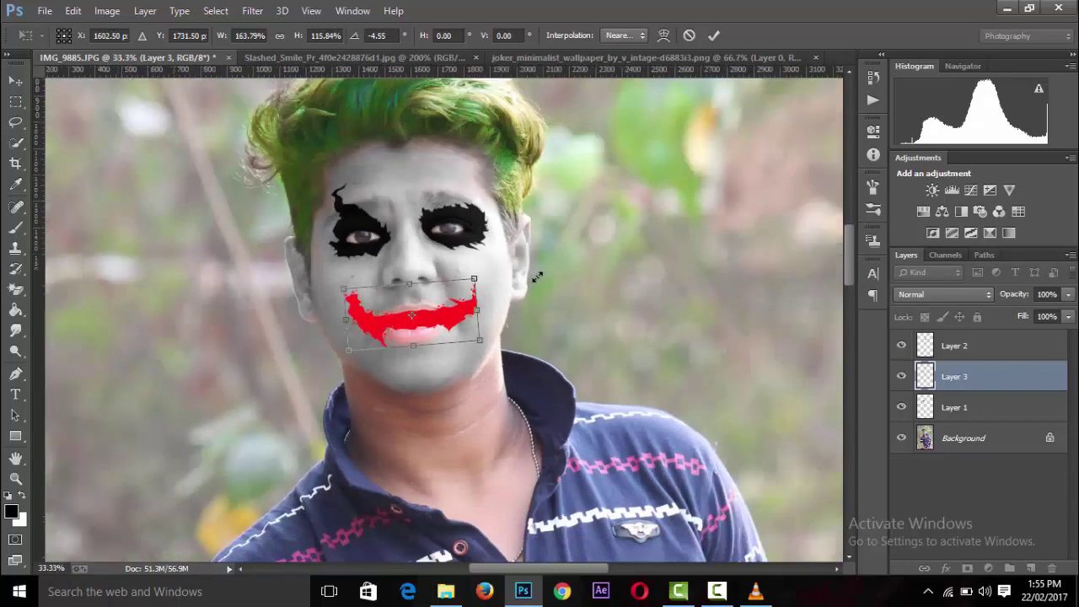
{"action": "left_click_drag", "start_coordinate": [409, 281], "coordinate": [408, 273]}
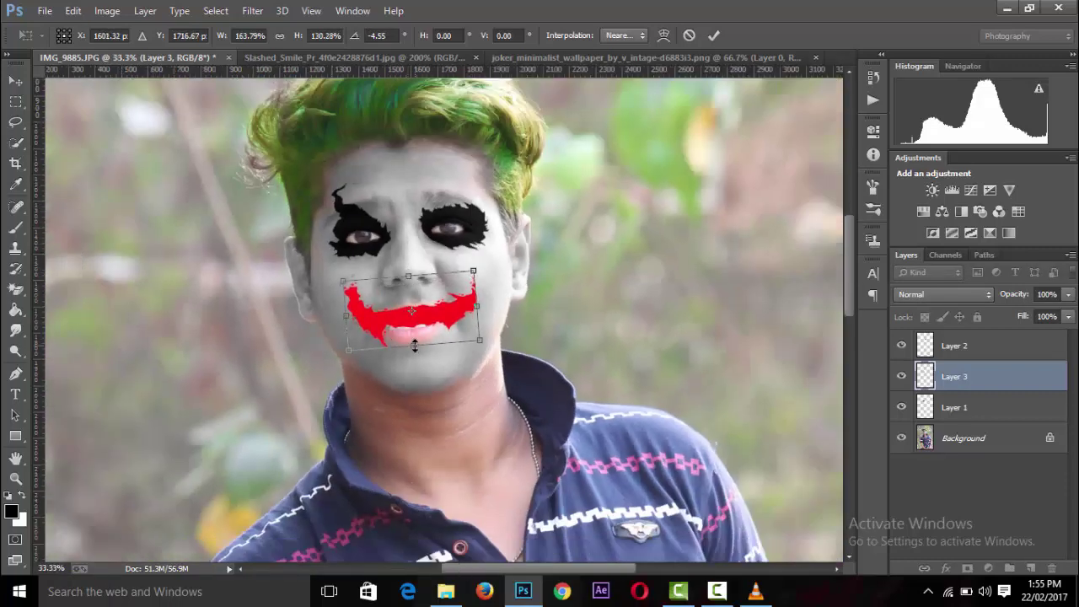
{"action": "left_click_drag", "start_coordinate": [414, 346], "coordinate": [415, 363]}
{"action": "left_click_drag", "start_coordinate": [408, 275], "coordinate": [408, 263]}
{"action": "key", "text": "ctrl+minus"}
{"action": "key", "text": "ctrl+minus"}
{"action": "key", "text": "ctrl+minus"}
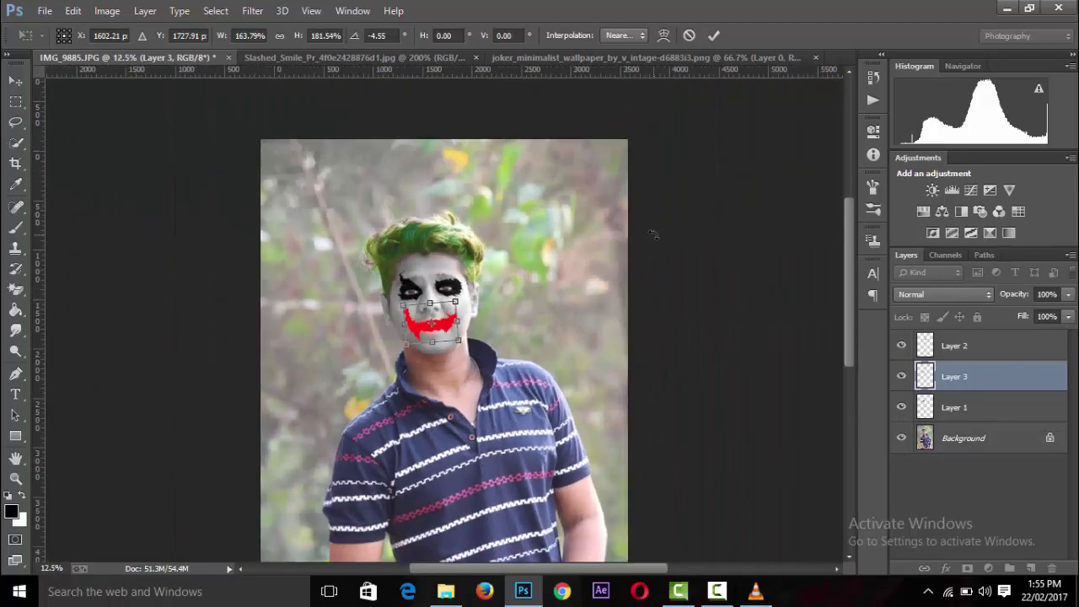
{"action": "key", "text": "ctrl+plus"}
{"action": "key", "text": "ctrl+plus"}
{"action": "key", "text": "ctrl+plus"}
{"action": "key", "text": "ctrl+plus"}
Set Layer 3's blend mode to Multiply
{"action": "left_click", "coordinate": [969, 294]}
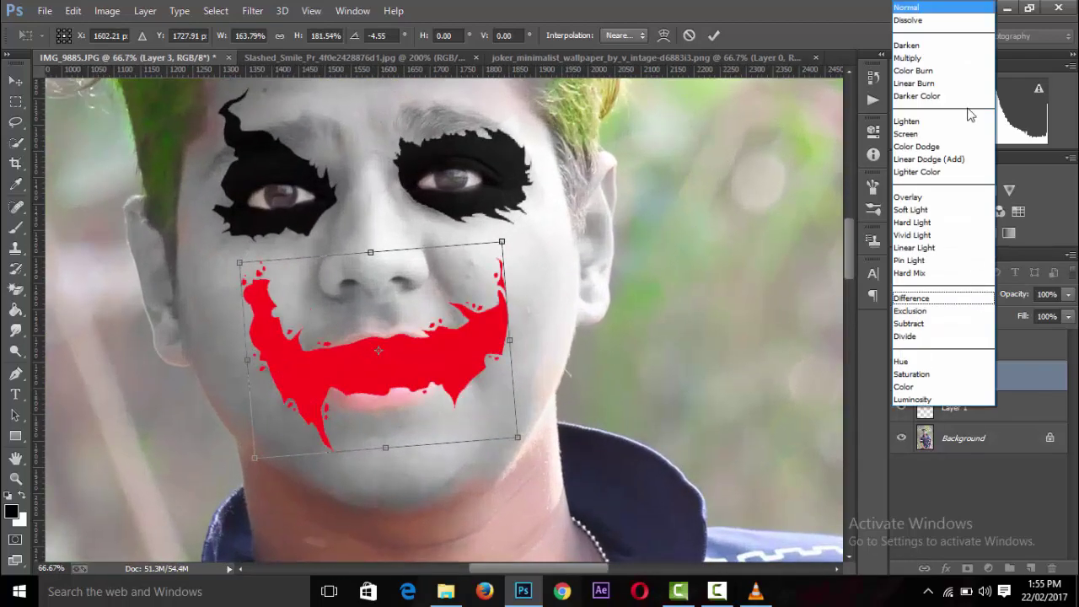
{"action": "left_click", "coordinate": [959, 65]}
{"action": "key", "text": "ctrl+minus"}
{"action": "key", "text": "ctrl+minus"}
{"action": "key", "text": "ctrl+minus"}
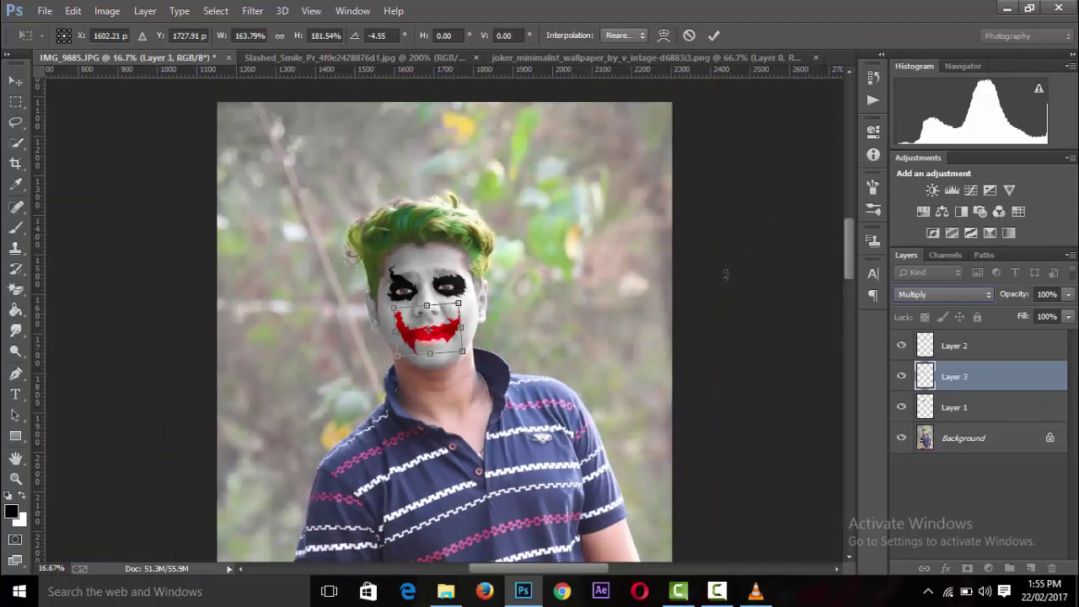
{"action": "key", "text": "ctrl+plus"}
Warp the red smile so its left side bends down and out over the lips
{"action": "left_click", "coordinate": [664, 36]}
{"action": "key", "text": "ctrl+plus"}
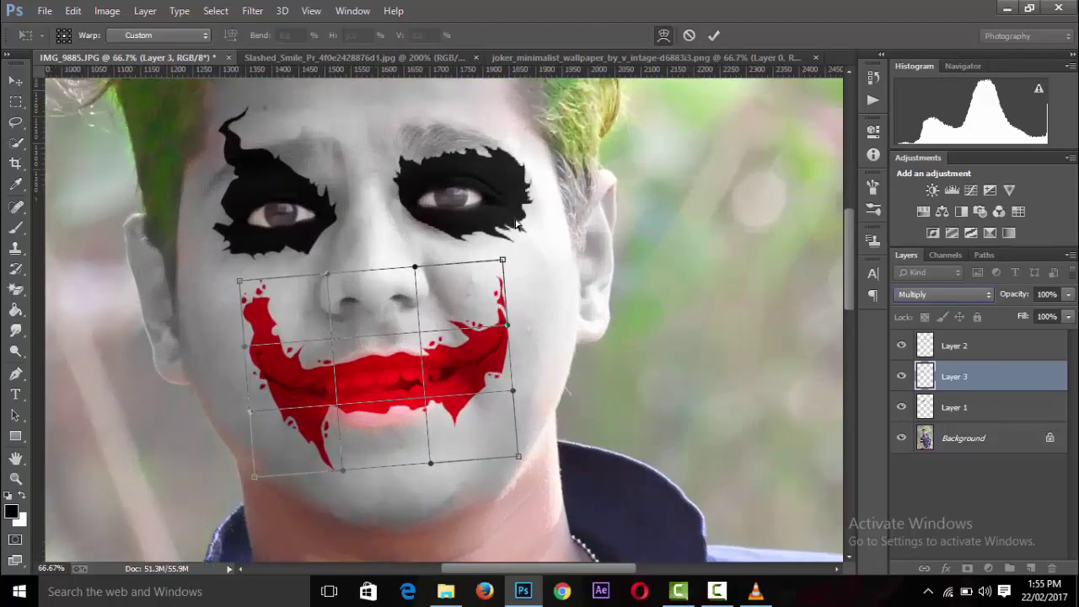
{"action": "key", "text": "ctrl+plus"}
{"action": "left_click_drag", "start_coordinate": [151, 445], "coordinate": [141, 471]}
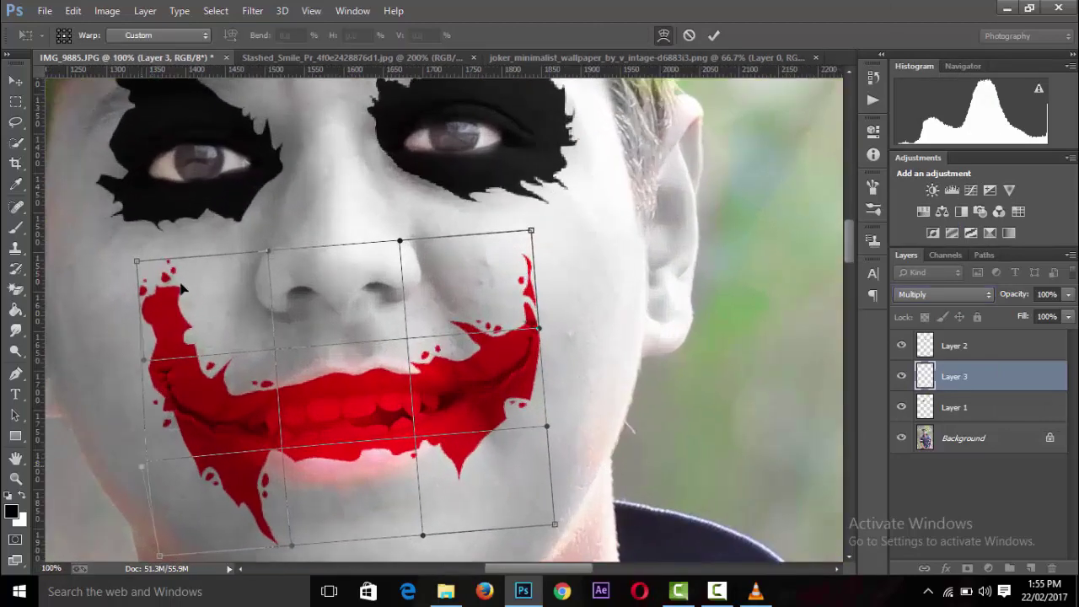
{"action": "left_click_drag", "start_coordinate": [264, 255], "coordinate": [217, 276]}
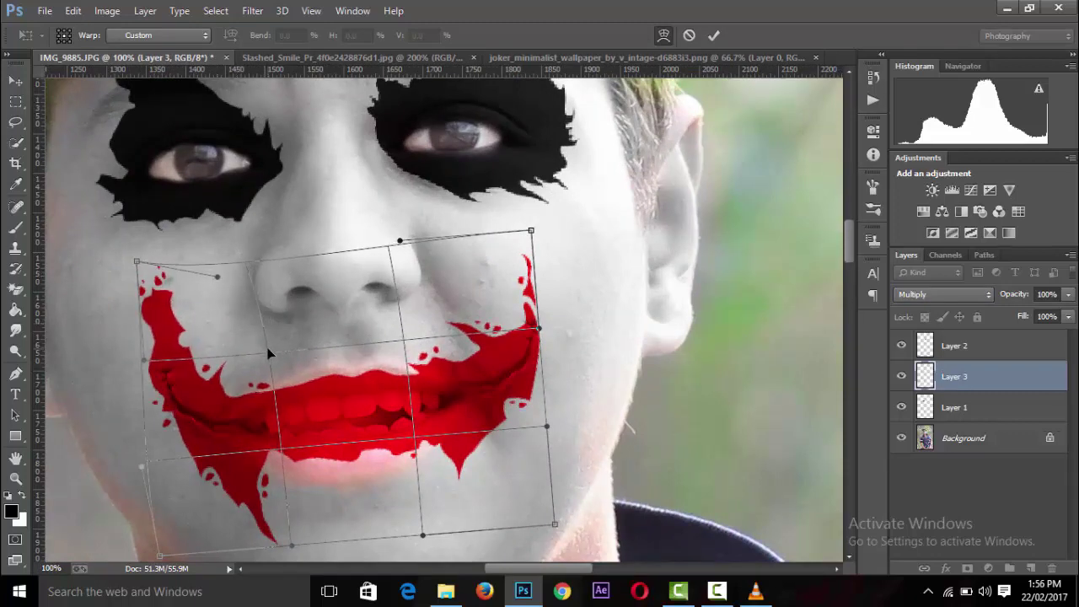
{"action": "mouse_move", "coordinate": [269, 354]}
{"action": "left_mouse_down"}
{"action": "mouse_move", "coordinate": [258, 349]}
{"action": "mouse_move", "coordinate": [309, 453]}
{"action": "left_mouse_up"}
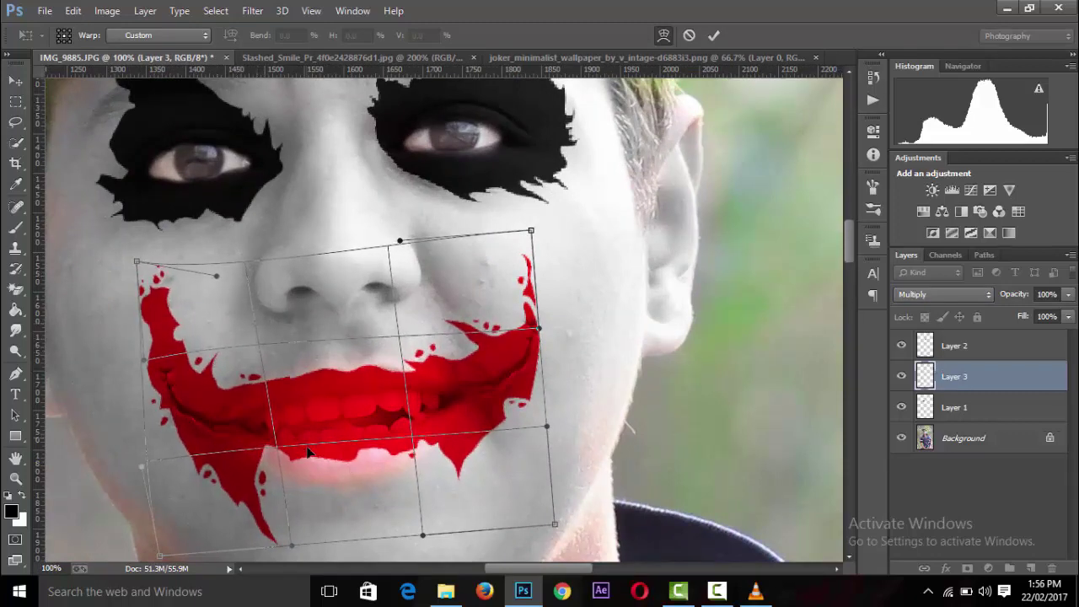
{"action": "left_click_drag", "start_coordinate": [549, 423], "coordinate": [549, 414]}
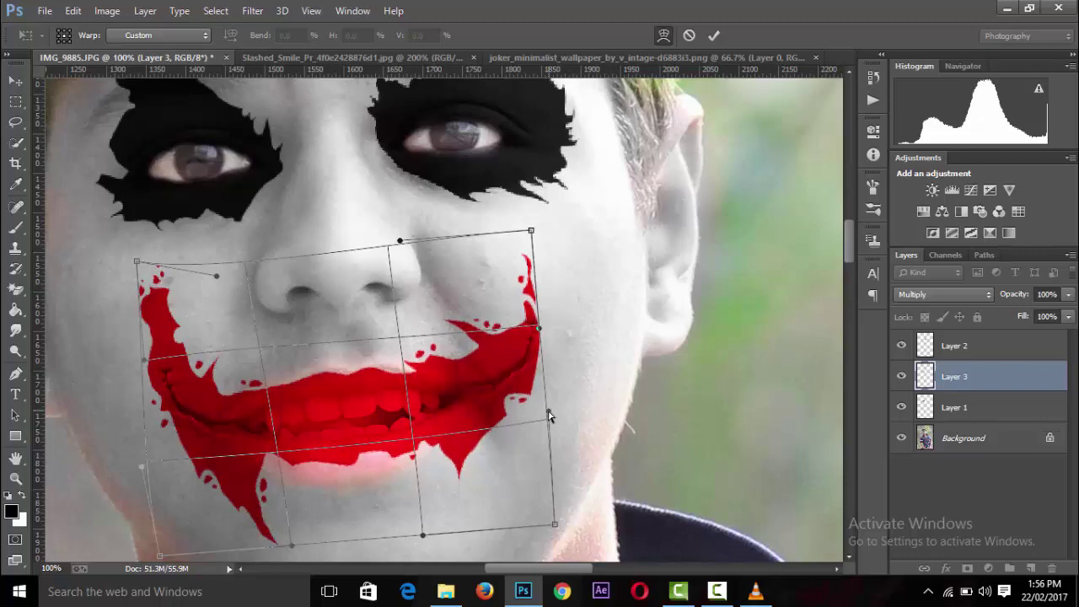
{"action": "left_click", "coordinate": [714, 37]}
Stretch the red mouth paint slightly taller downward with Free Transform
{"action": "scroll", "coordinate": [699, 202], "scroll_direction": "down", "scroll_amount": 3}
{"action": "scroll", "coordinate": [699, 202], "scroll_direction": "down", "scroll_amount": 3}
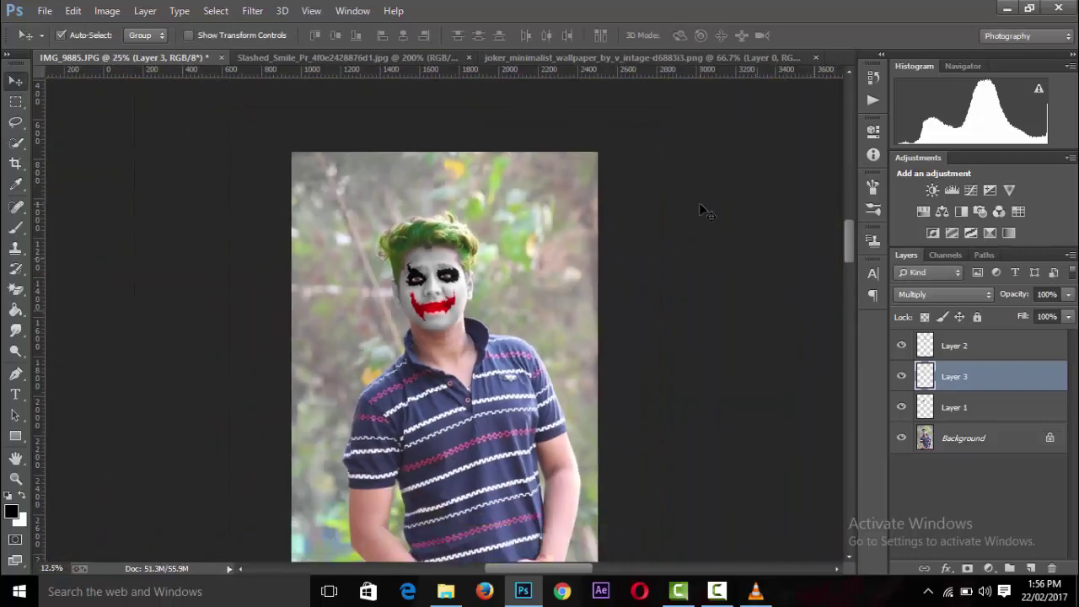
{"action": "scroll", "coordinate": [698, 203], "scroll_direction": "down", "scroll_amount": 2}
{"action": "key", "text": "ctrl+plus"}
{"action": "key", "text": "ctrl+plus"}
{"action": "key", "text": "ctrl+plus"}
{"action": "key", "text": "ctrl+plus"}
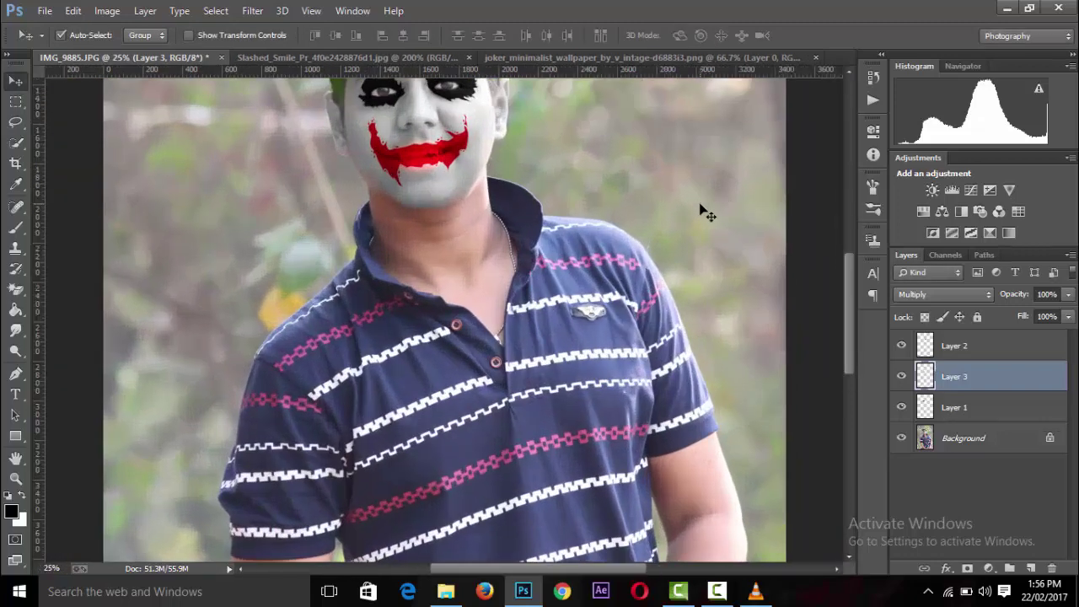
{"action": "key", "text": "ctrl+t"}
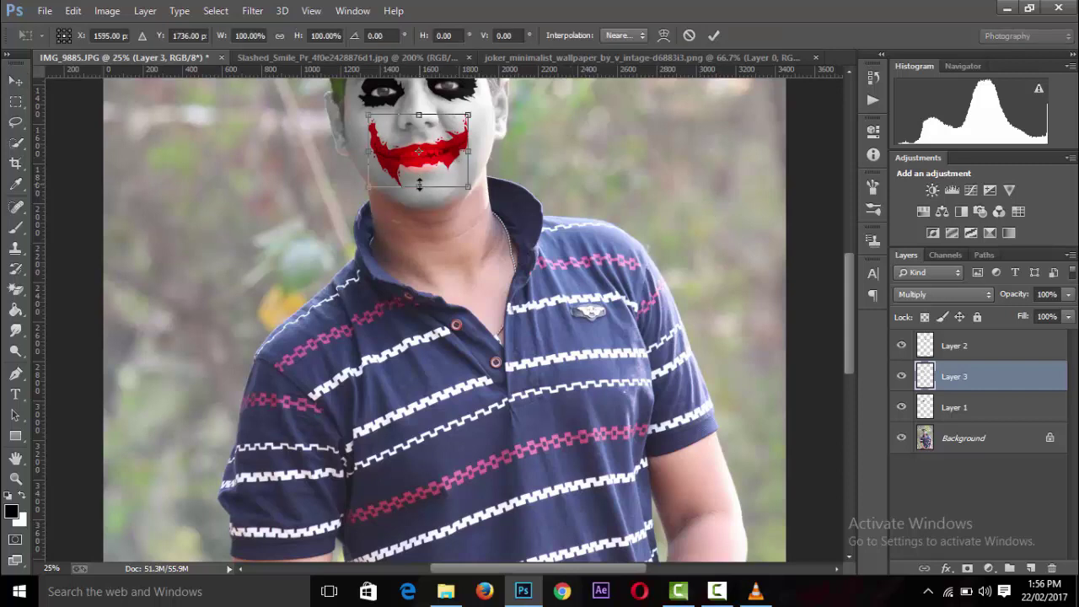
{"action": "left_click_drag", "start_coordinate": [419, 186], "coordinate": [419, 192]}
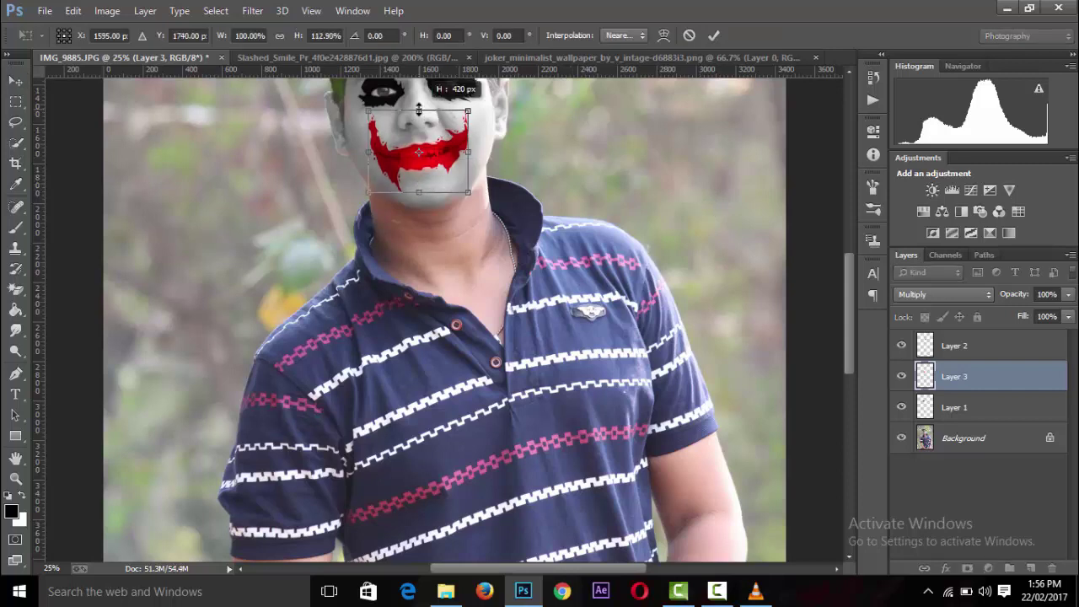
{"action": "left_click", "coordinate": [713, 36]}
Warp the left and right ends of the red smile into shape
{"action": "key", "text": "ctrl+minus"}
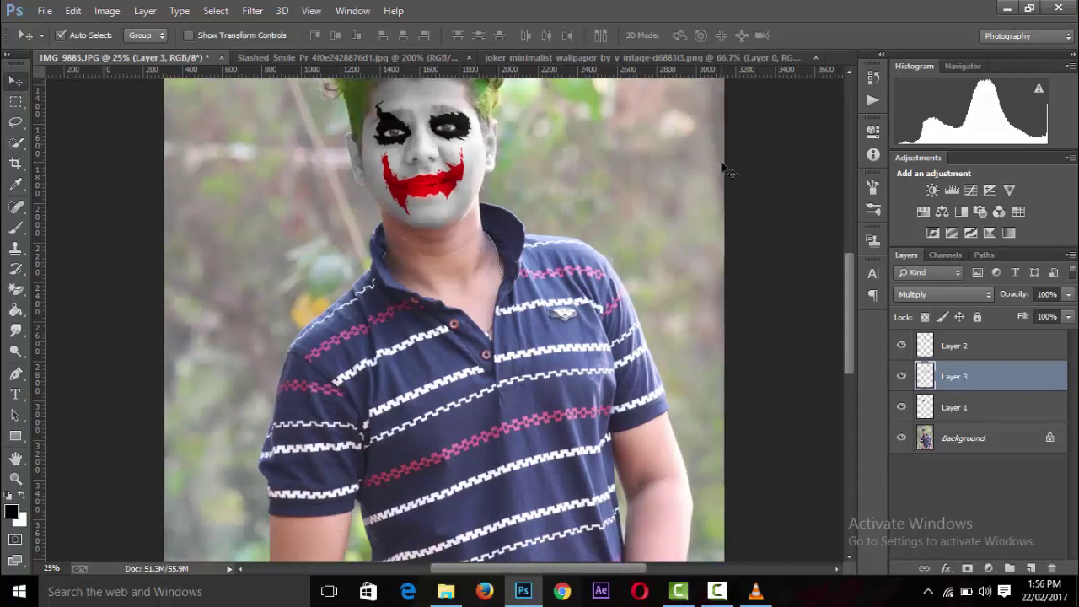
{"action": "key", "text": "ctrl+minus"}
{"action": "key", "text": "ctrl+t"}
{"action": "left_click", "coordinate": [663, 36]}
{"action": "key", "text": "ctrl+plus"}
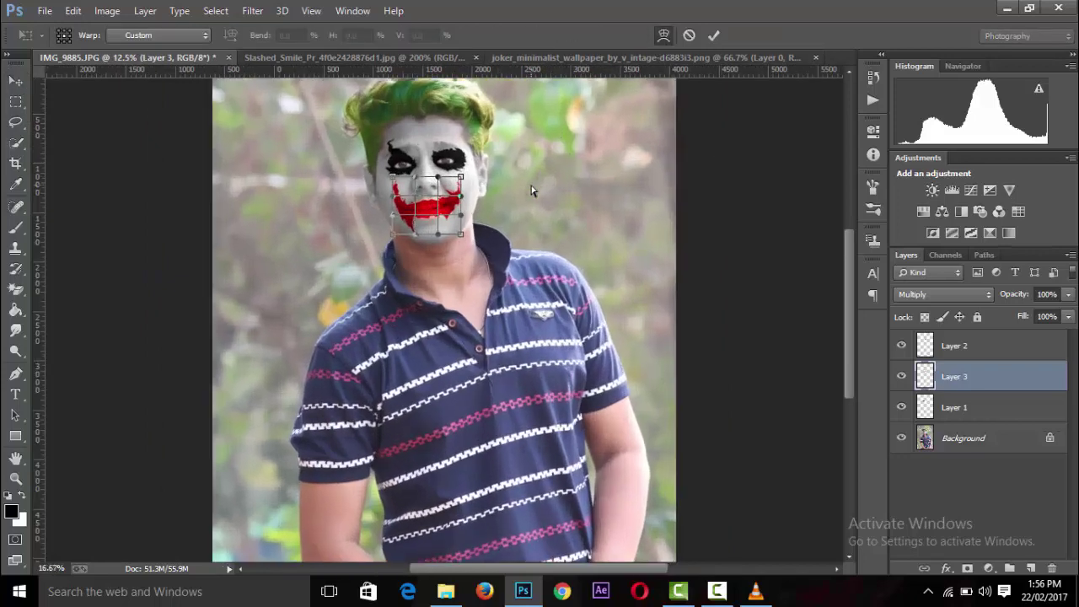
{"action": "key", "text": "ctrl+plus"}
{"action": "key", "text": "ctrl+plus"}
{"action": "left_click_drag", "start_coordinate": [854, 294], "coordinate": [852, 260]}
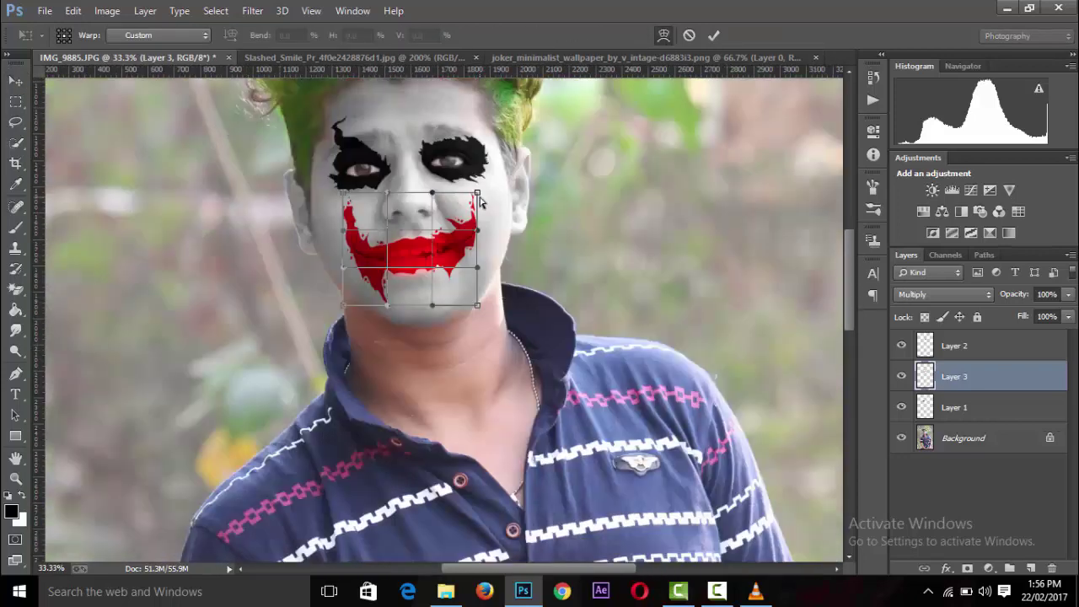
{"action": "left_click_drag", "start_coordinate": [478, 194], "coordinate": [483, 200]}
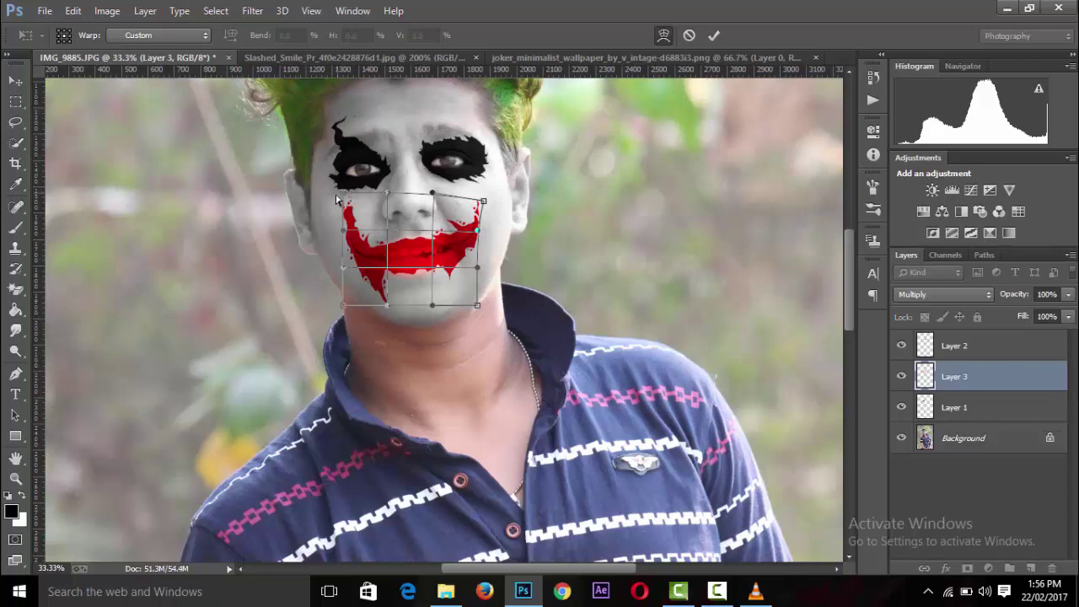
{"action": "left_click_drag", "start_coordinate": [337, 200], "coordinate": [336, 204]}
{"action": "left_click", "coordinate": [713, 35]}
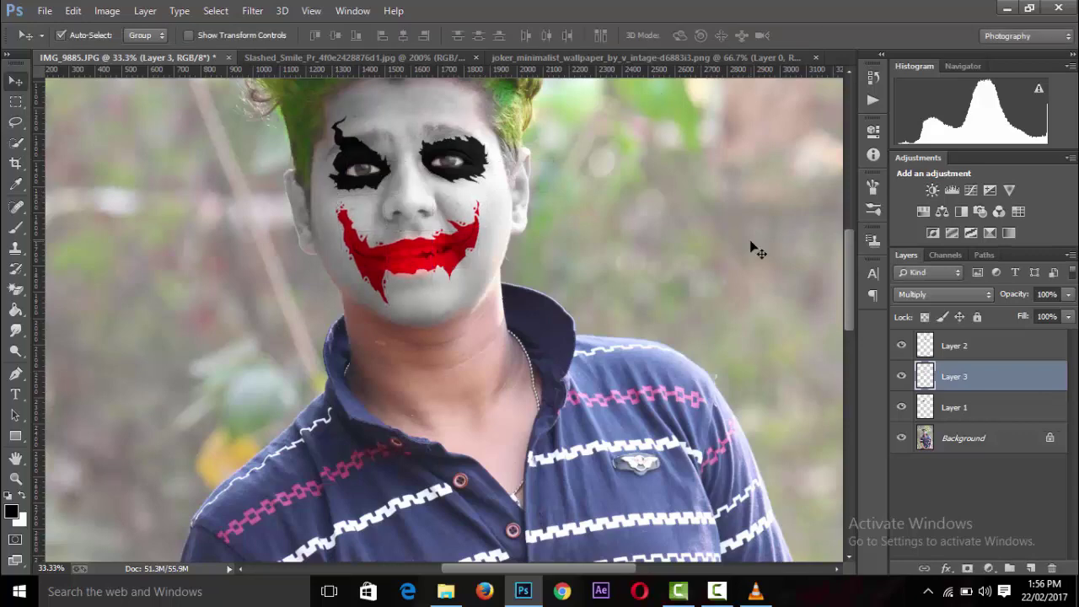
Warp the smile's left end slightly downward
{"action": "key", "text": "ctrl+minus"}
{"action": "key", "text": "ctrl+minus"}
{"action": "key", "text": "ctrl+minus"}
{"action": "key", "text": "ctrl+minus"}
{"action": "key", "text": "ctrl+minus"}
{"action": "key", "text": "ctrl+minus"}
{"action": "key", "text": "ctrl+minus"}
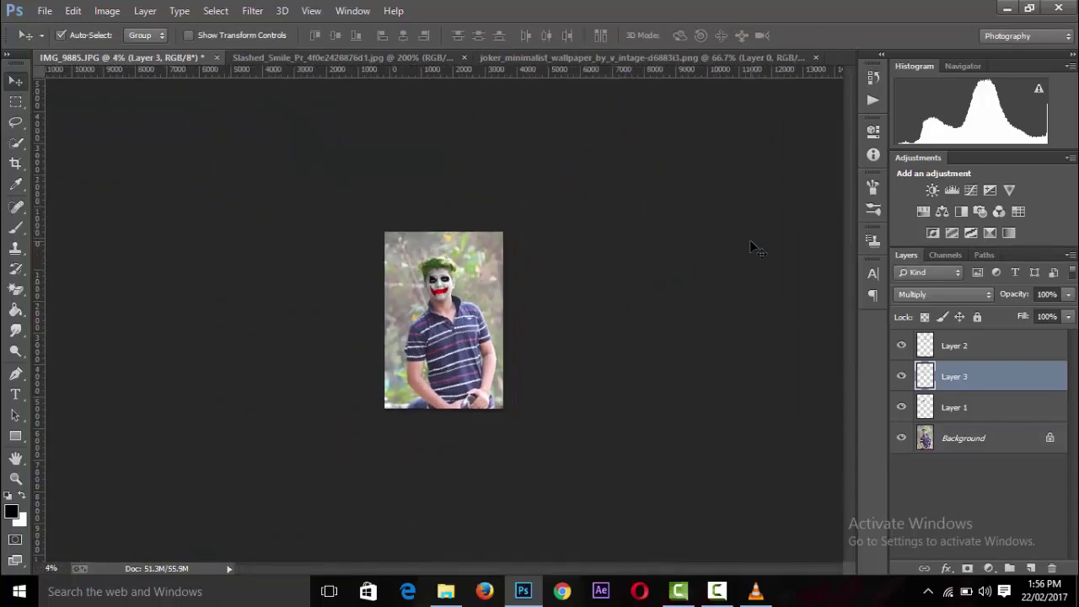
{"action": "key", "text": "ctrl+plus"}
{"action": "key", "text": "ctrl+plus"}
{"action": "key", "text": "ctrl+plus"}
{"action": "key", "text": "ctrl+plus"}
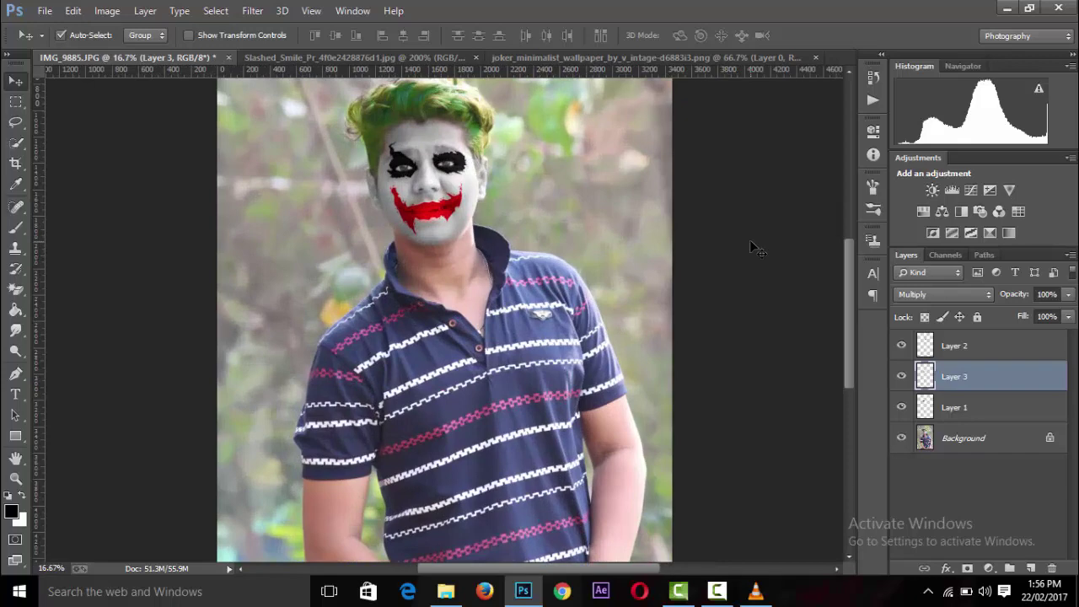
{"action": "key", "text": "ctrl+t"}
{"action": "left_click", "coordinate": [666, 36]}
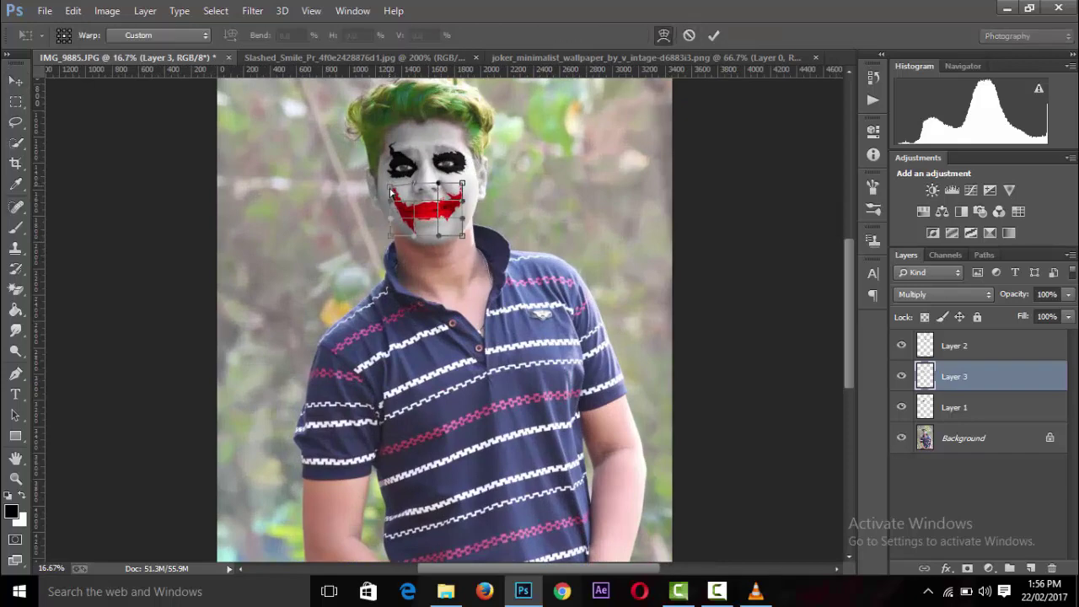
{"action": "left_click_drag", "start_coordinate": [391, 194], "coordinate": [391, 199]}
{"action": "left_click", "coordinate": [714, 36]}
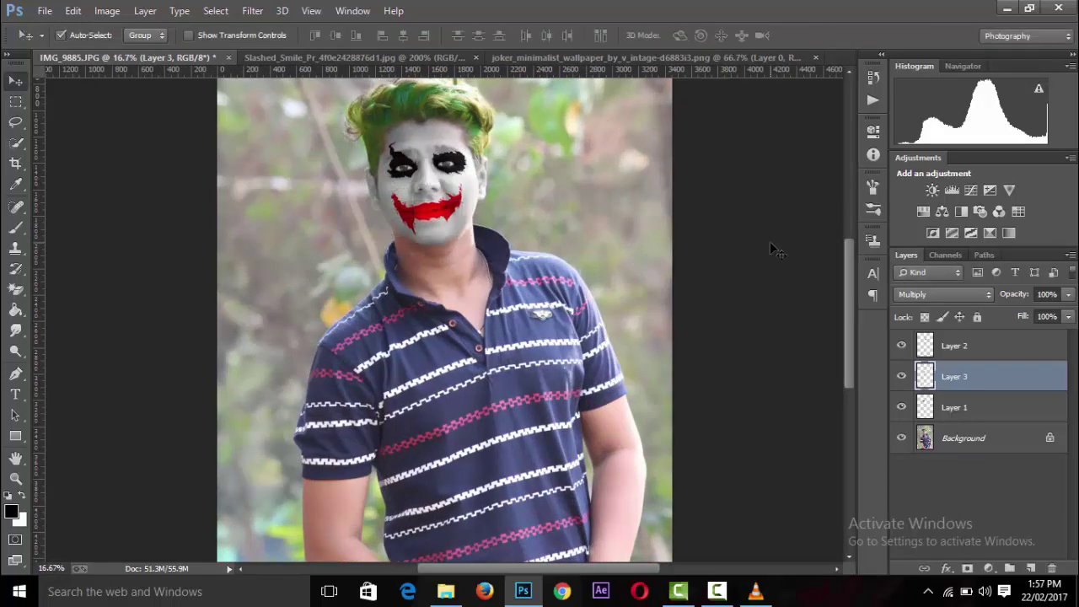
Warp the red lower lip downward and stretch the smile taller upward
{"action": "key", "text": "ctrl+minus"}
{"action": "key", "text": "ctrl+minus"}
{"action": "key", "text": "ctrl+minus"}
{"action": "key", "text": "ctrl+minus"}
{"action": "key", "text": "ctrl+plus"}
{"action": "key", "text": "ctrl+plus"}
{"action": "key", "text": "ctrl+plus"}
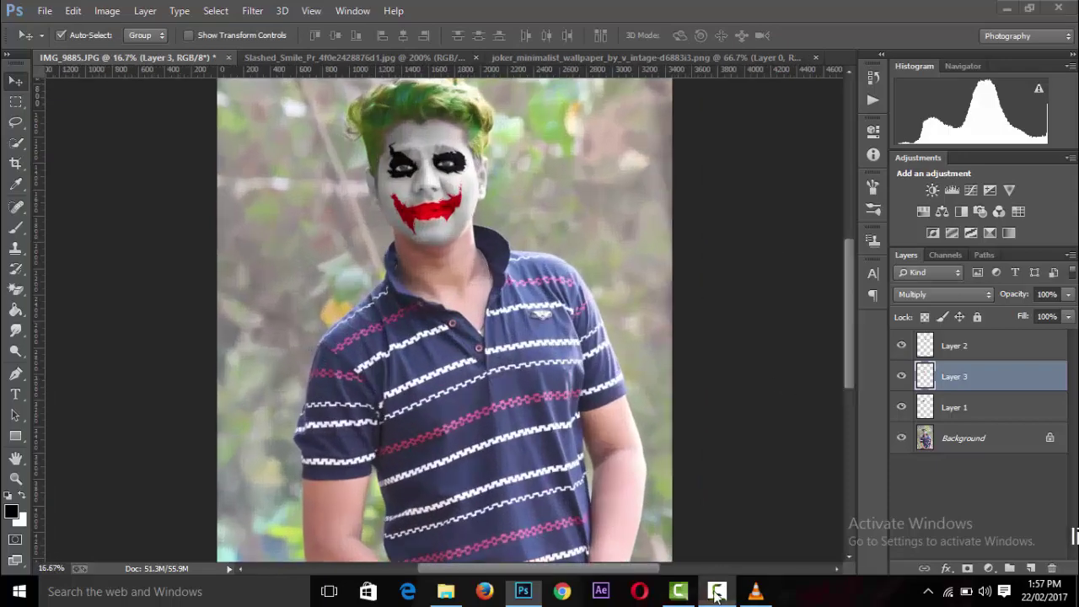
{"action": "key", "text": "ctrl+plus"}
{"action": "key", "text": "ctrl+plus"}
{"action": "key", "text": "ctrl+plus"}
{"action": "key", "text": "ctrl+plus"}
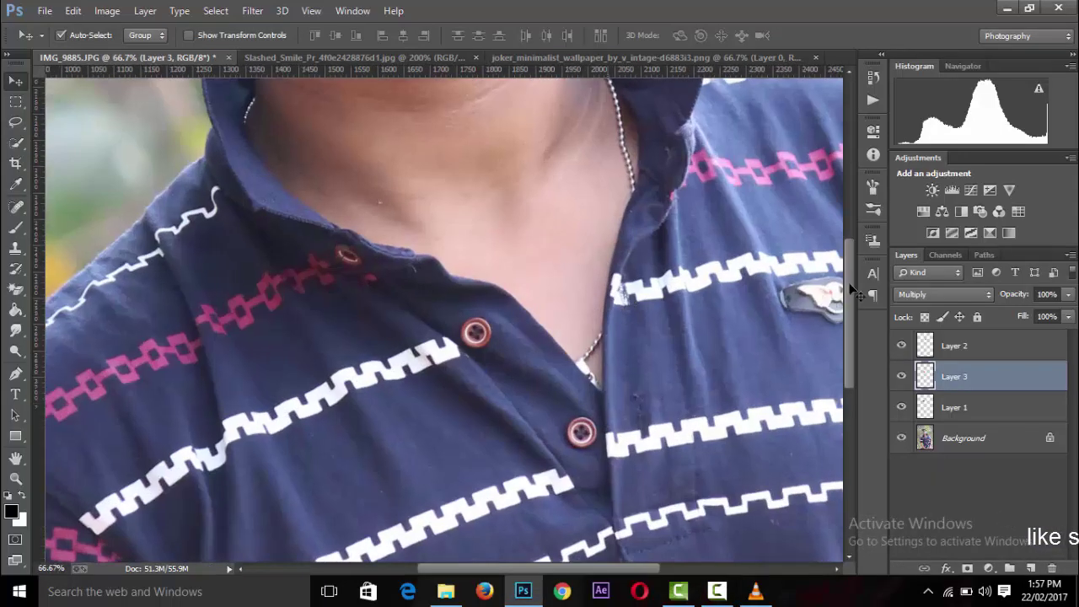
{"action": "left_click_drag", "start_coordinate": [849, 303], "coordinate": [845, 246]}
{"action": "key", "text": "ctrl+plus"}
{"action": "key", "text": "ctrl+plus"}
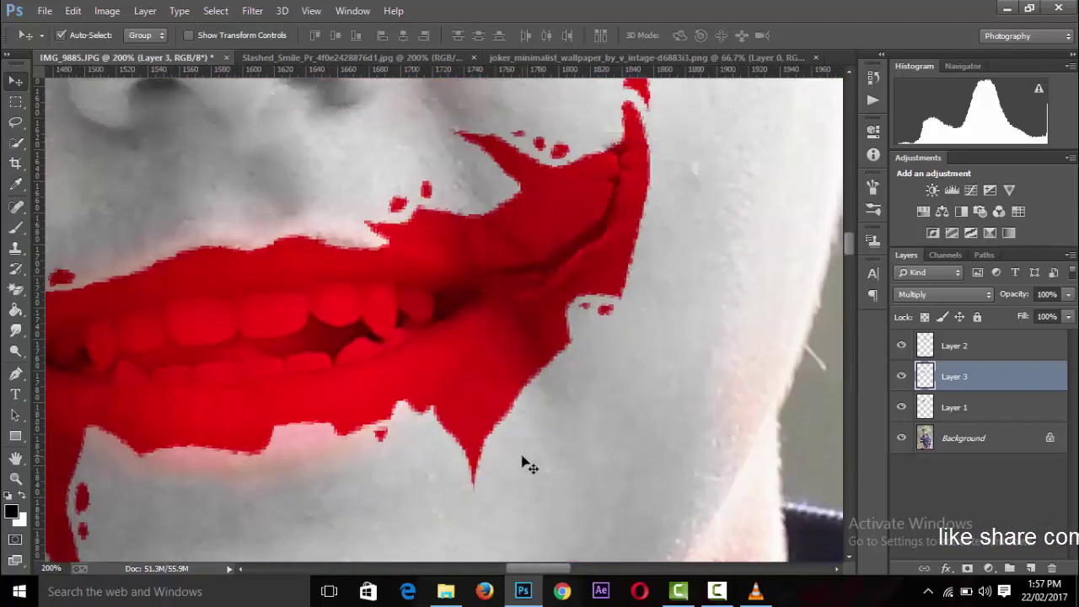
{"action": "key", "text": "ctrl+t"}
{"action": "left_click", "coordinate": [666, 35]}
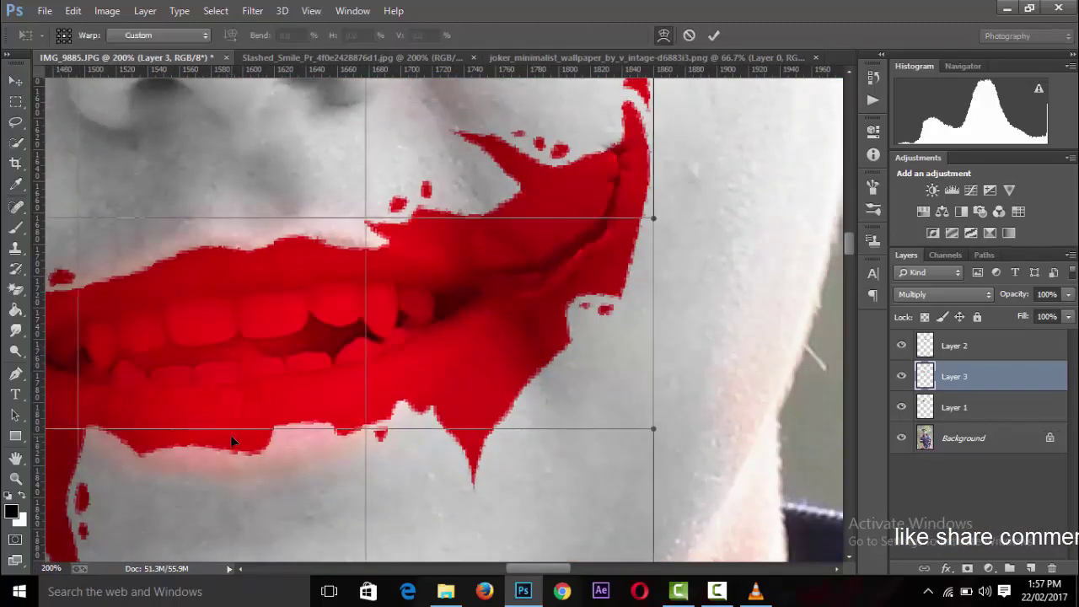
{"action": "left_click_drag", "start_coordinate": [233, 440], "coordinate": [234, 466]}
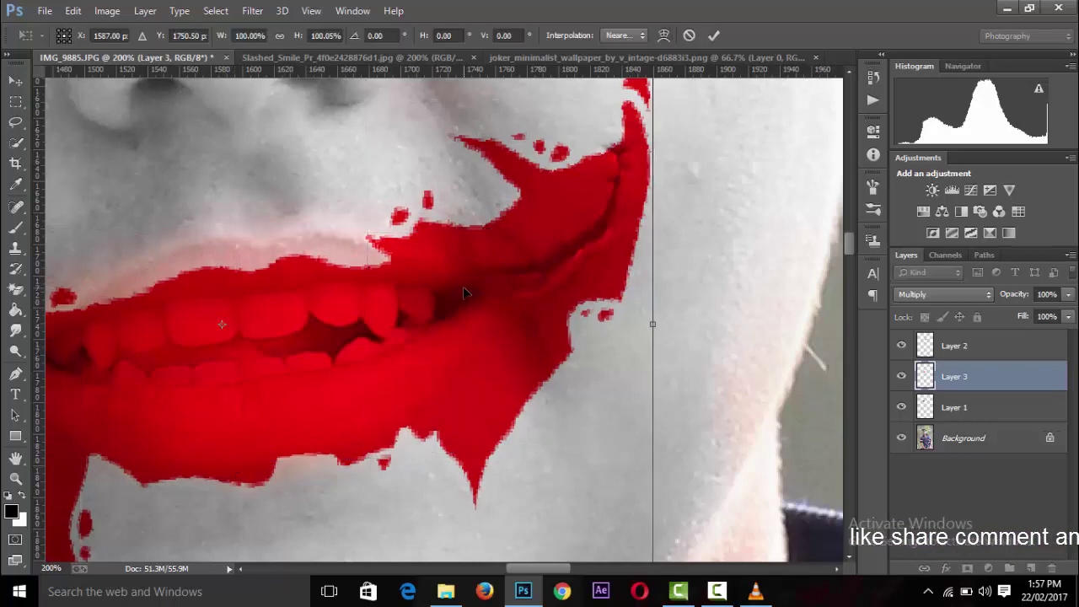
{"action": "key", "text": "ctrl+minus"}
{"action": "key", "text": "ctrl+minus"}
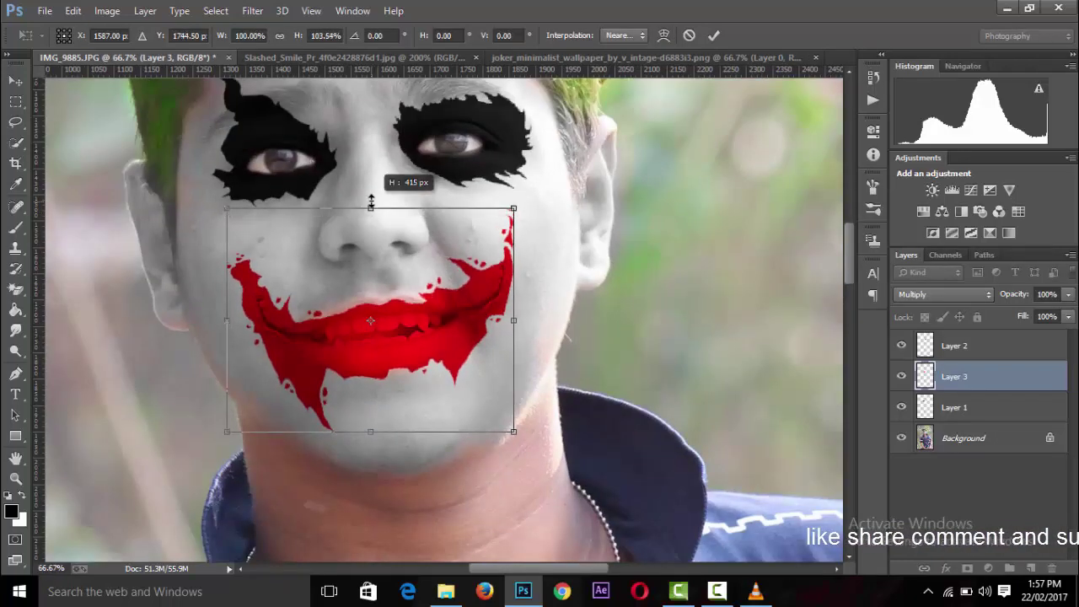
{"action": "left_click_drag", "start_coordinate": [371, 214], "coordinate": [372, 198]}
{"action": "left_click", "coordinate": [714, 38]}
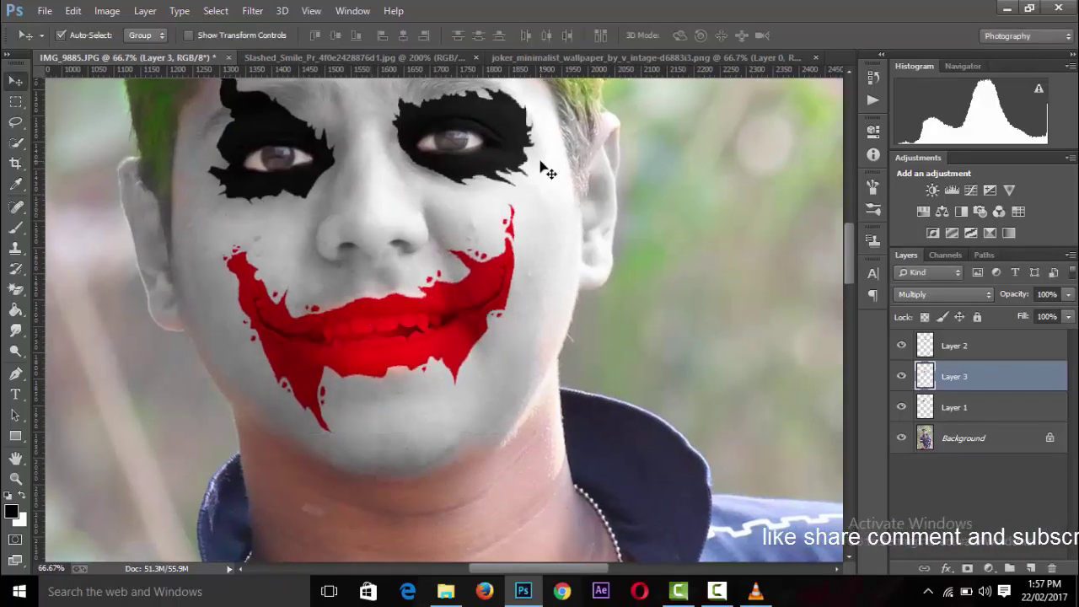
{"action": "key", "text": "ctrl+plus"}
{"action": "key", "text": "ctrl+plus"}
Switch to the Eraser Tool at 59 px and erase red paint off the teeth
{"action": "right_click", "coordinate": [34, 291]}
{"action": "left_click", "coordinate": [59, 288]}
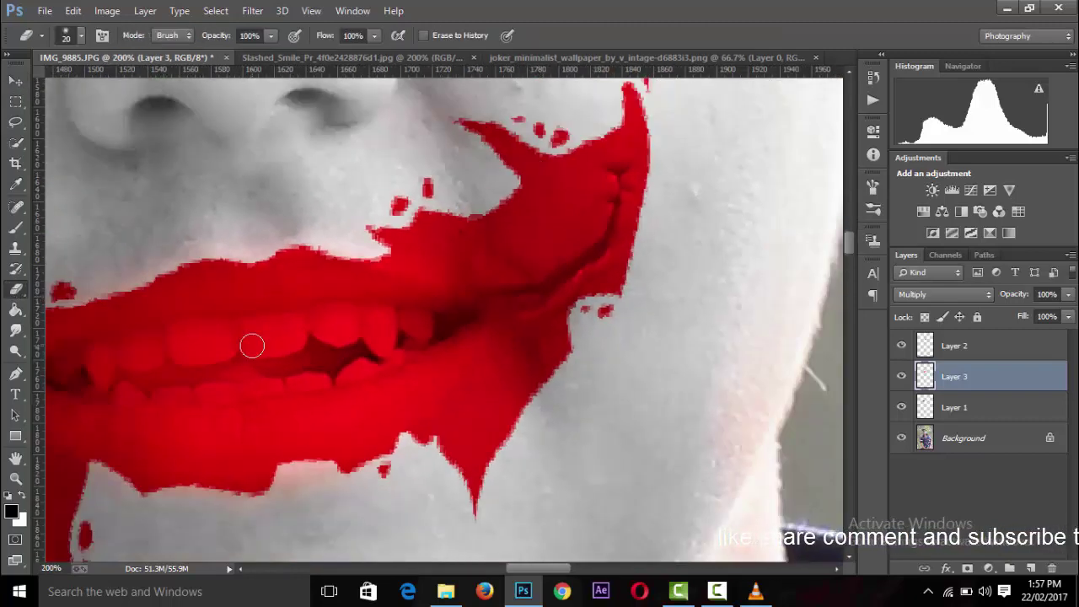
{"action": "left_click", "coordinate": [81, 35]}
{"action": "type", "text": "59"}
{"action": "left_click", "coordinate": [277, 345]}
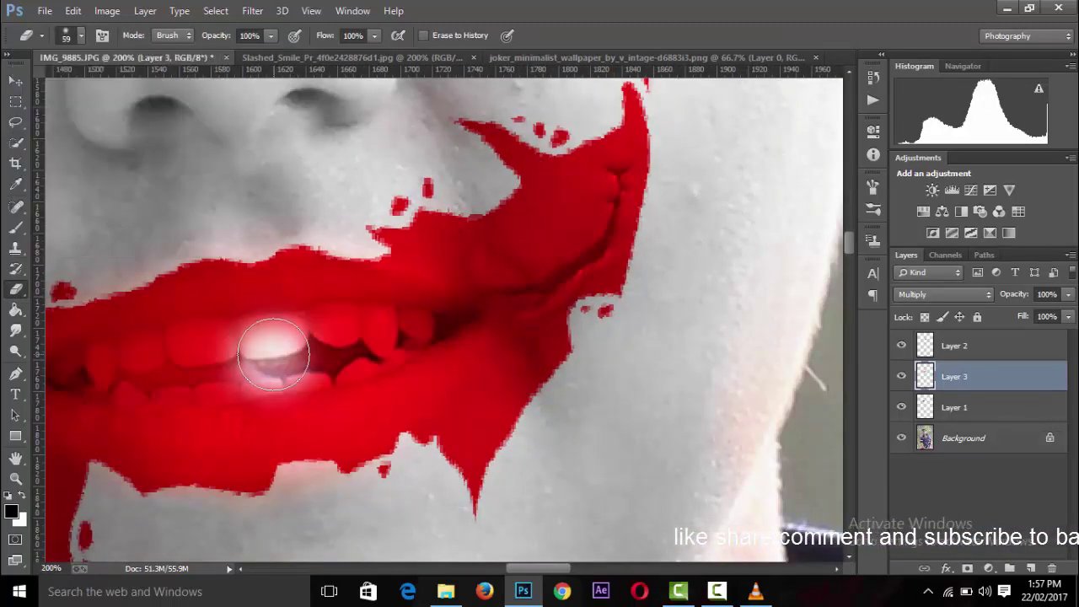
Erase the remaining red from the upper and lower teeth with a 40 px eraser
{"action": "left_click", "coordinate": [81, 35]}
{"action": "type", "text": "40"}
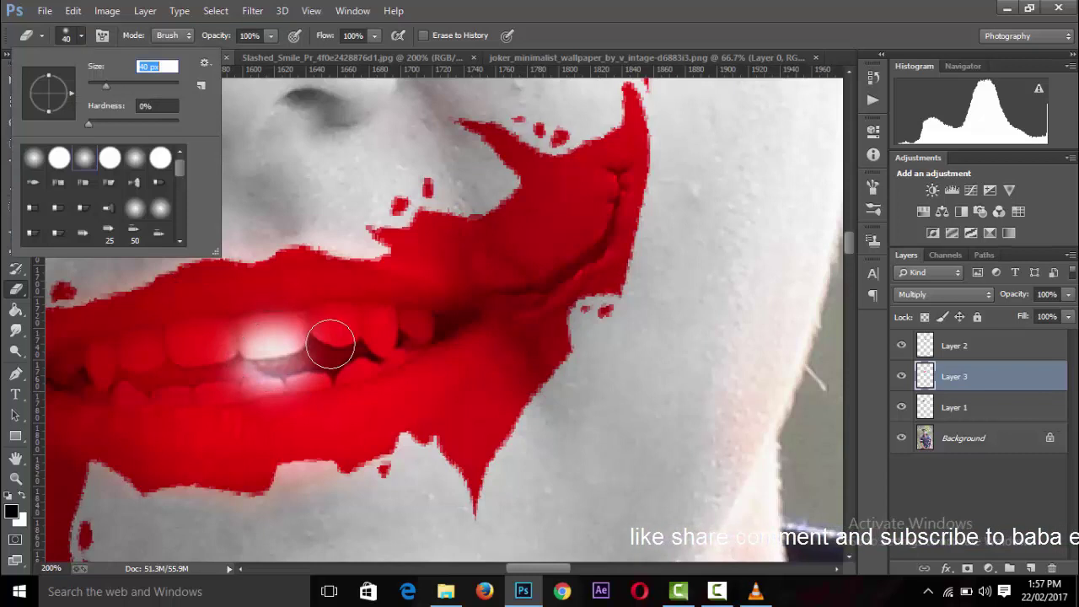
{"action": "key", "text": "Return"}
{"action": "mouse_move", "coordinate": [330, 342]}
{"action": "left_mouse_down"}
{"action": "mouse_move", "coordinate": [393, 325]}
{"action": "mouse_move", "coordinate": [124, 381]}
{"action": "mouse_move", "coordinate": [183, 366]}
{"action": "mouse_move", "coordinate": [169, 349]}
{"action": "mouse_move", "coordinate": [291, 337]}
{"action": "mouse_move", "coordinate": [337, 318]}
{"action": "mouse_move", "coordinate": [430, 325]}
{"action": "mouse_move", "coordinate": [409, 337]}
{"action": "left_mouse_up"}
{"action": "left_click", "coordinate": [82, 37]}
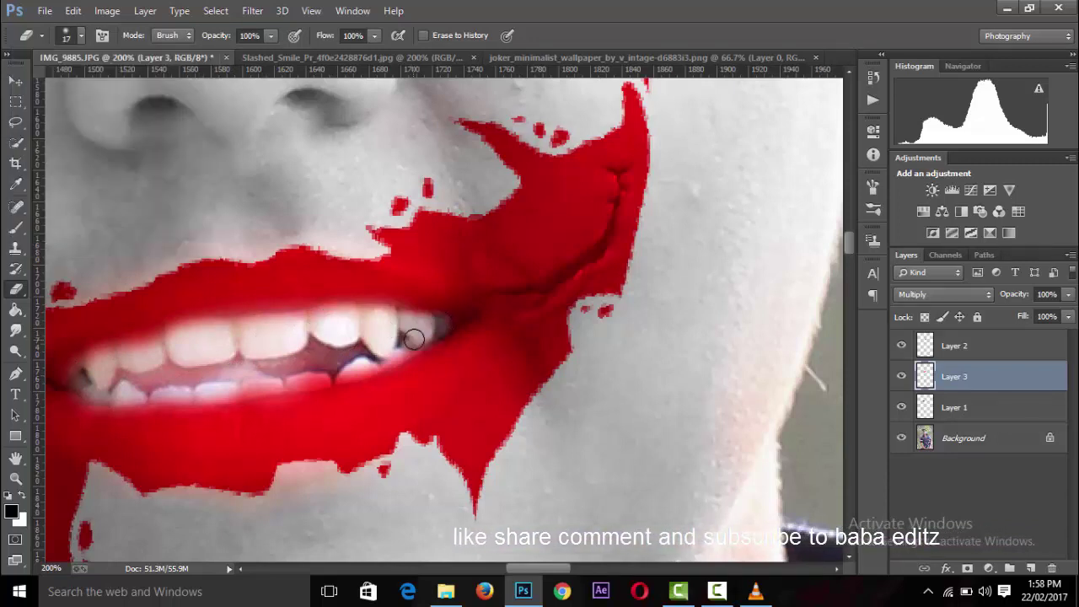
{"action": "mouse_move", "coordinate": [242, 385]}
{"action": "left_mouse_down"}
{"action": "mouse_move", "coordinate": [326, 373]}
{"action": "mouse_move", "coordinate": [140, 380]}
{"action": "mouse_move", "coordinate": [127, 351]}
{"action": "mouse_move", "coordinate": [84, 376]}
{"action": "left_mouse_up"}
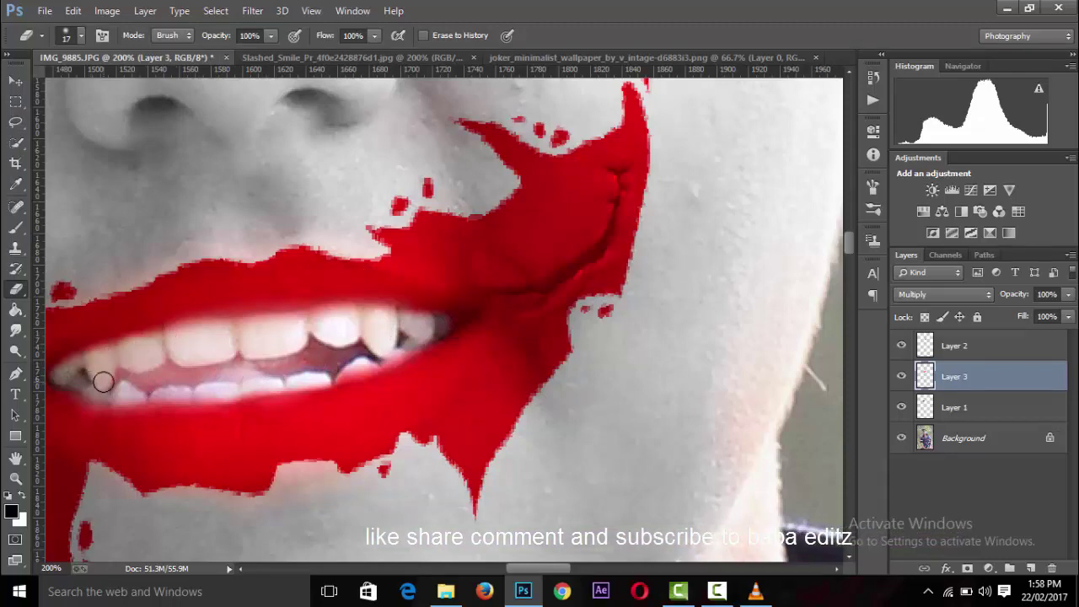
Zoom in and out to review the whole edited Joker portrait
{"action": "key", "text": "ctrl+0"}
{"action": "key", "text": "ctrl+minus"}
{"action": "key", "text": "ctrl+minus"}
{"action": "key", "text": "ctrl+minus"}
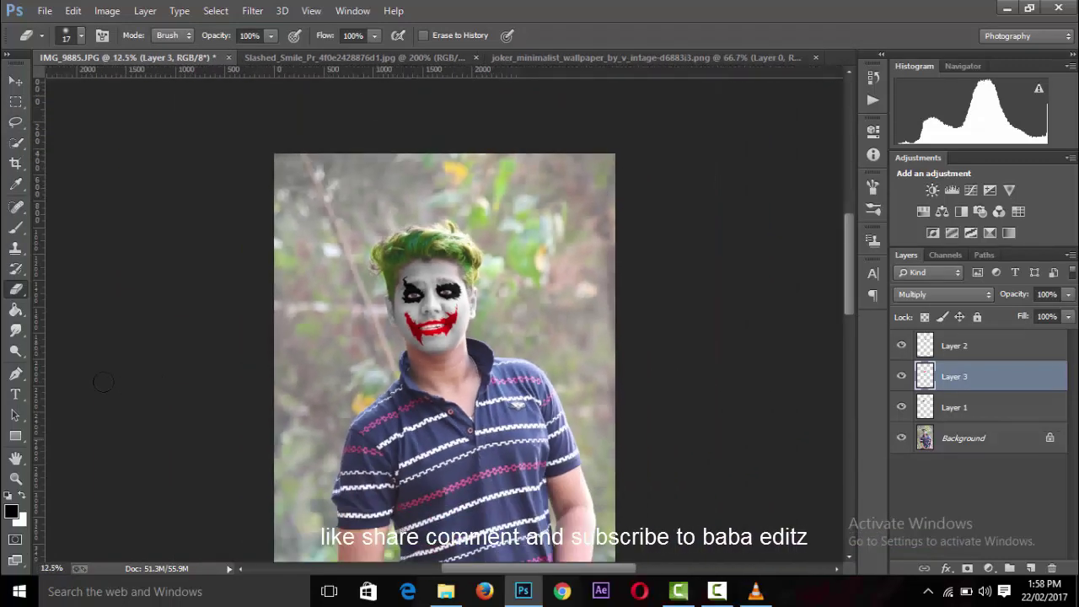
{"action": "key", "text": "ctrl+minus"}
{"action": "key", "text": "ctrl+minus"}
{"action": "key", "text": "ctrl+minus"}
{"action": "key", "text": "ctrl+plus"}
{"action": "key", "text": "ctrl+plus"}
{"action": "key", "text": "ctrl+plus"}
{"action": "key", "text": "ctrl+plus"}
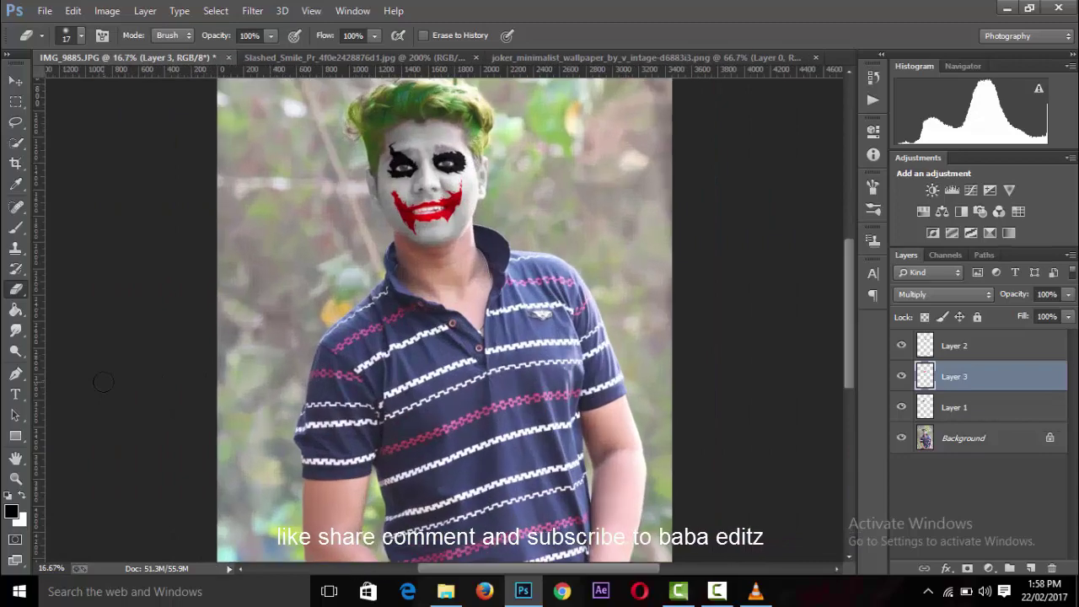
{"action": "key", "text": "ctrl+minus"}
{"action": "key", "text": "ctrl+minus"}
{"action": "key", "text": "ctrl+minus"}
{"action": "key", "text": "ctrl+plus"}
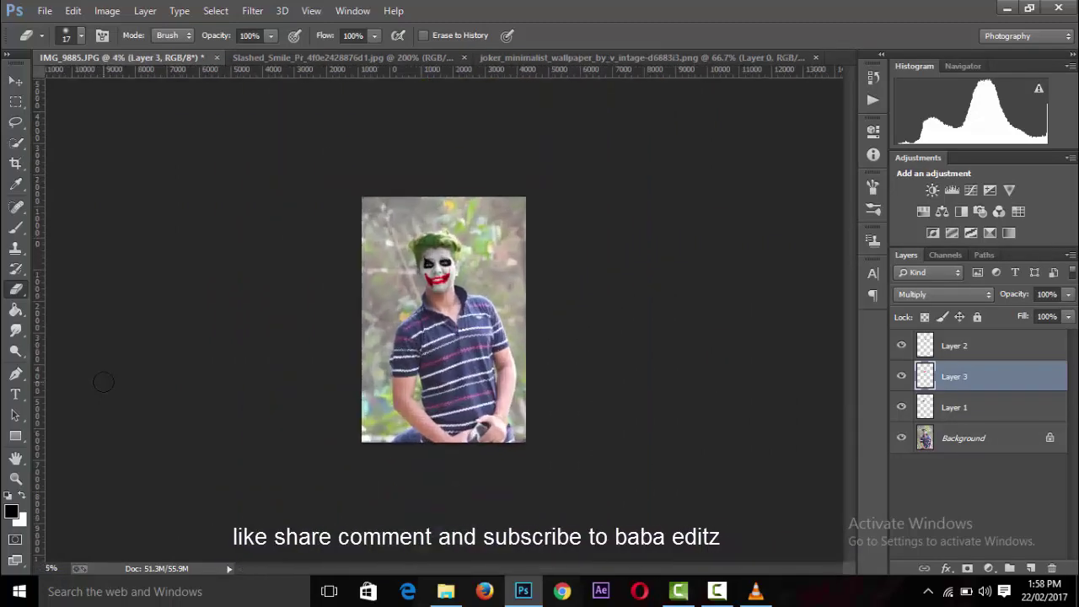
{"action": "key", "text": "ctrl+plus"}
{"action": "key", "text": "ctrl+plus"}
{"action": "key", "text": "ctrl+plus"}
{"action": "key", "text": "ctrl+plus"}
{"action": "key", "text": "ctrl+minus"}
{"action": "key", "text": "ctrl+minus"}
{"action": "key", "text": "ctrl+minus"}
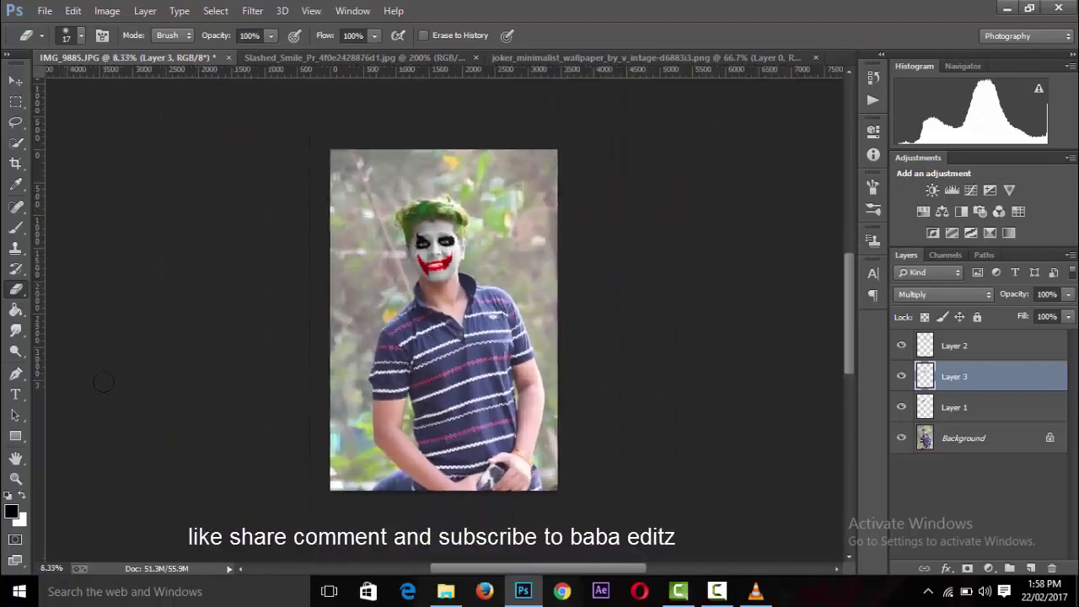
{"action": "key", "text": "ctrl+plus"}
{"action": "key", "text": "ctrl+plus"}
{"action": "key", "text": "ctrl+minus"}
{"action": "key", "text": "ctrl+minus"}
{"action": "key", "text": "ctrl+minus"}
{"action": "key", "text": "ctrl+minus"}
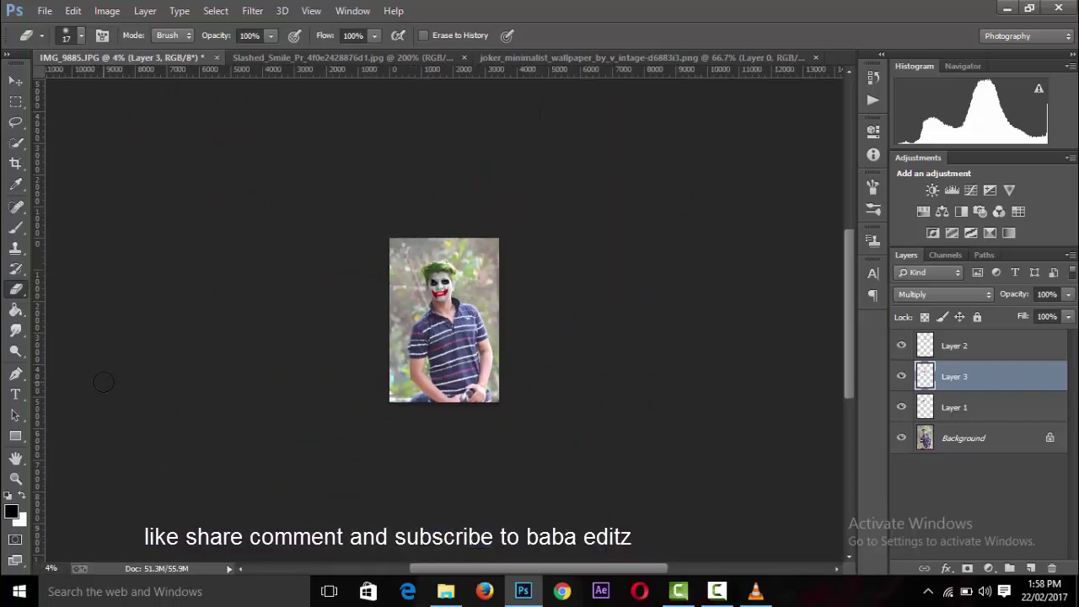
{"action": "key", "text": "ctrl+plus"}
{"action": "key", "text": "ctrl+plus"}
{"action": "key", "text": "ctrl+plus"}
{"action": "key", "text": "ctrl+plus"}
{"action": "left_click", "coordinate": [717, 592]}
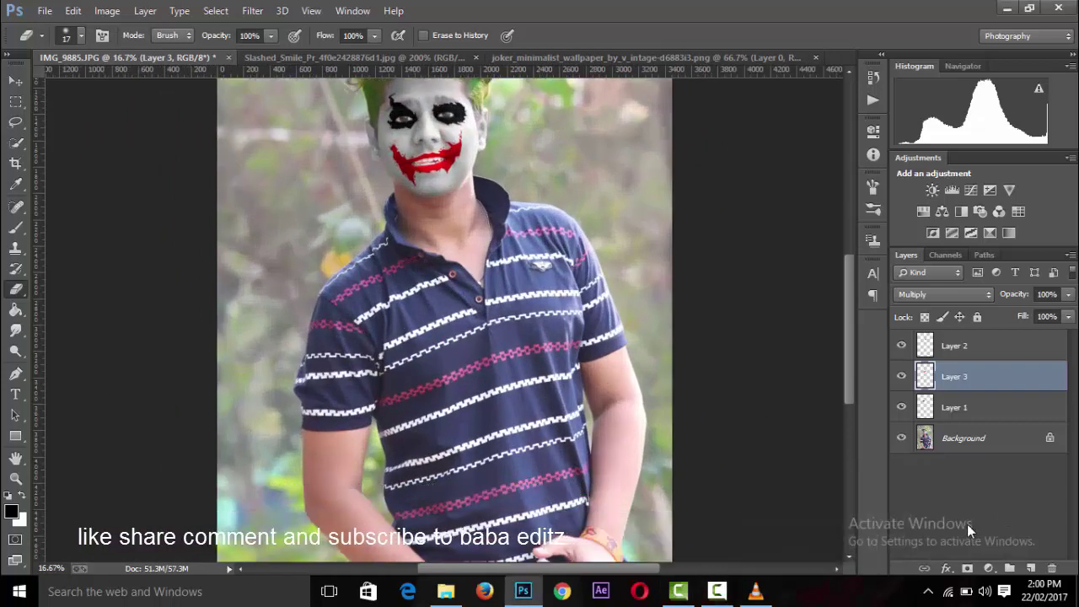
{"action": "left_click", "coordinate": [719, 594]}
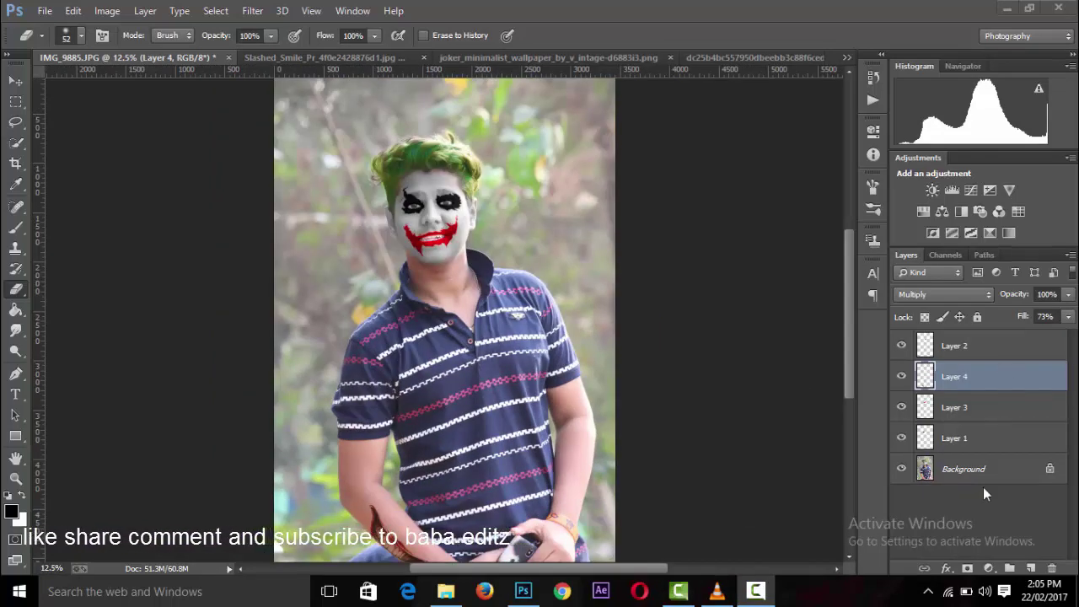
Select the Background and Layers 1–4 and merge them into a single Background layer
{"action": "left_click", "coordinate": [983, 472]}
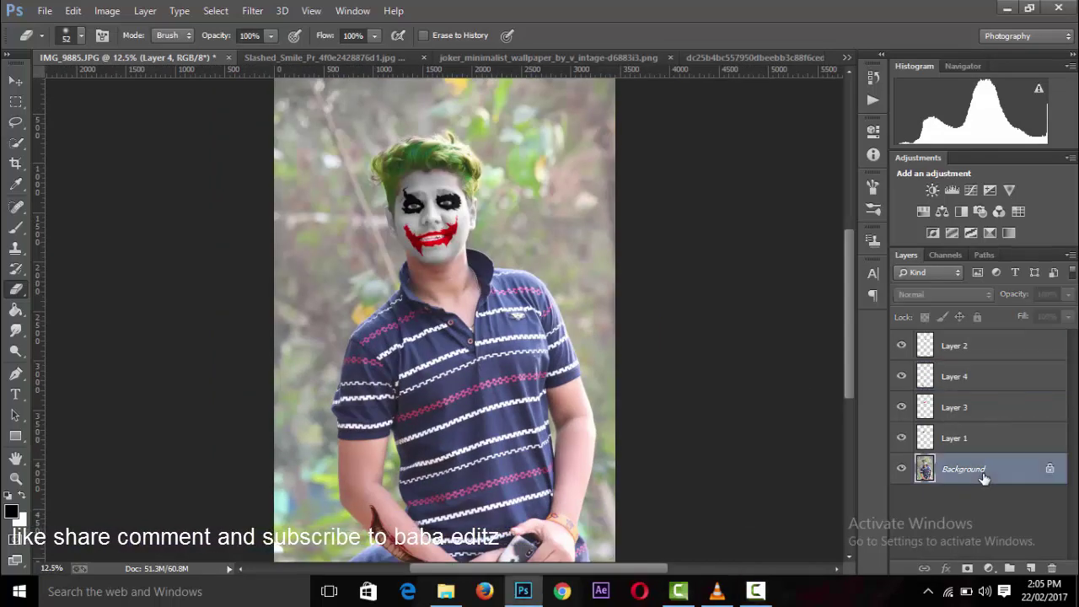
{"action": "left_click", "coordinate": [985, 438], "text": "shift"}
{"action": "left_click", "coordinate": [987, 407], "text": "shift"}
{"action": "left_click", "coordinate": [978, 376], "text": "shift"}
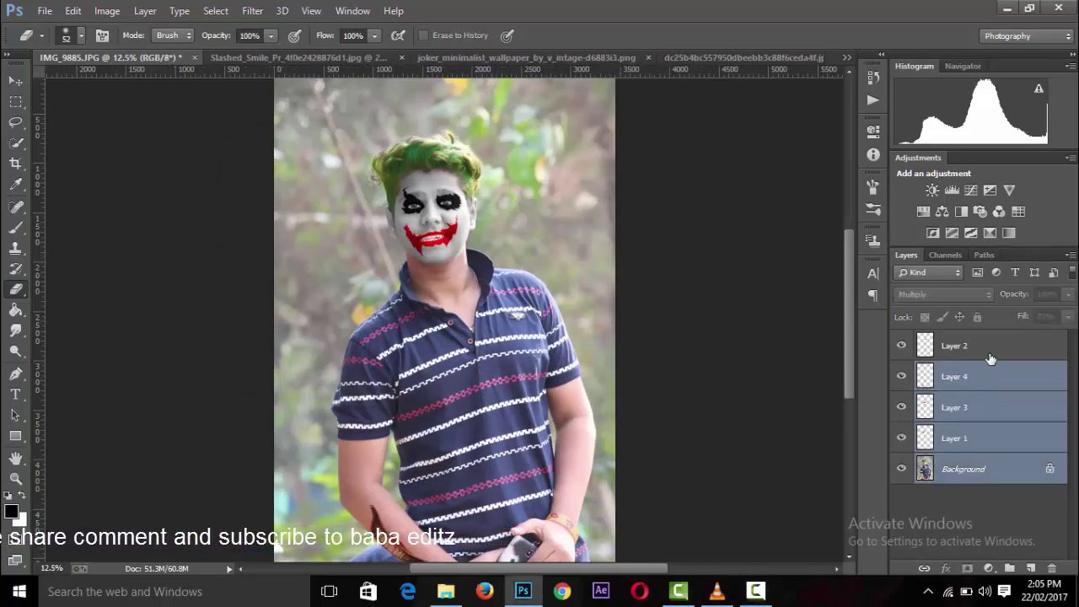
{"action": "left_click", "coordinate": [978, 346], "text": "shift"}
{"action": "right_click", "coordinate": [978, 345]}
{"action": "left_click", "coordinate": [708, 450]}
{"action": "key", "text": "ctrl+minus"}
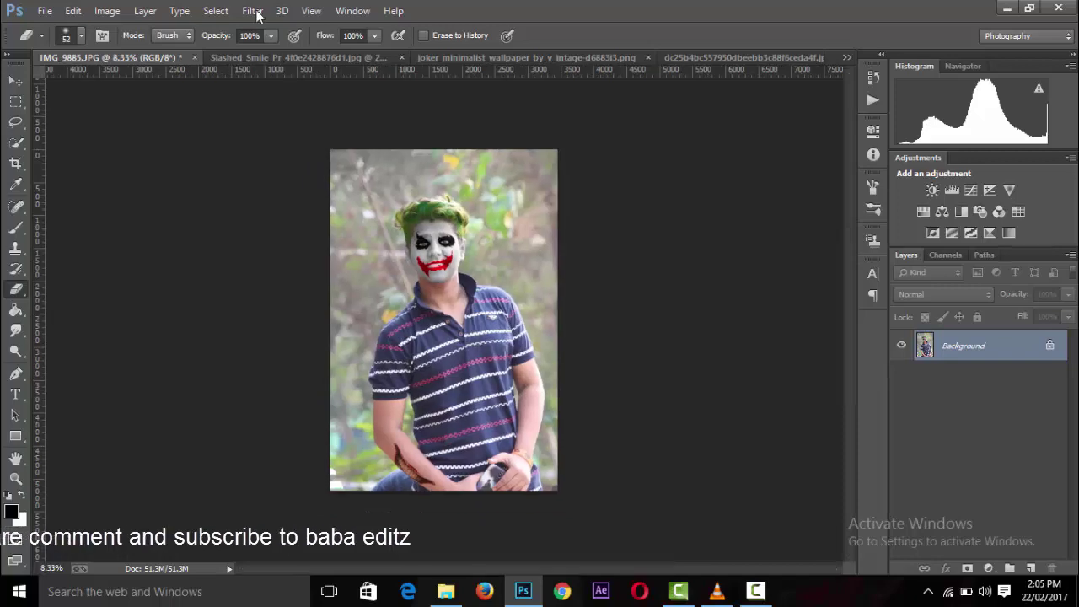
{"action": "left_click", "coordinate": [252, 10]}
In Camera Raw set Clarity +51, Blacks -18, Whites +27, Shadows +68, Highlights -53, and darken curve lights
{"action": "left_click", "coordinate": [289, 103]}
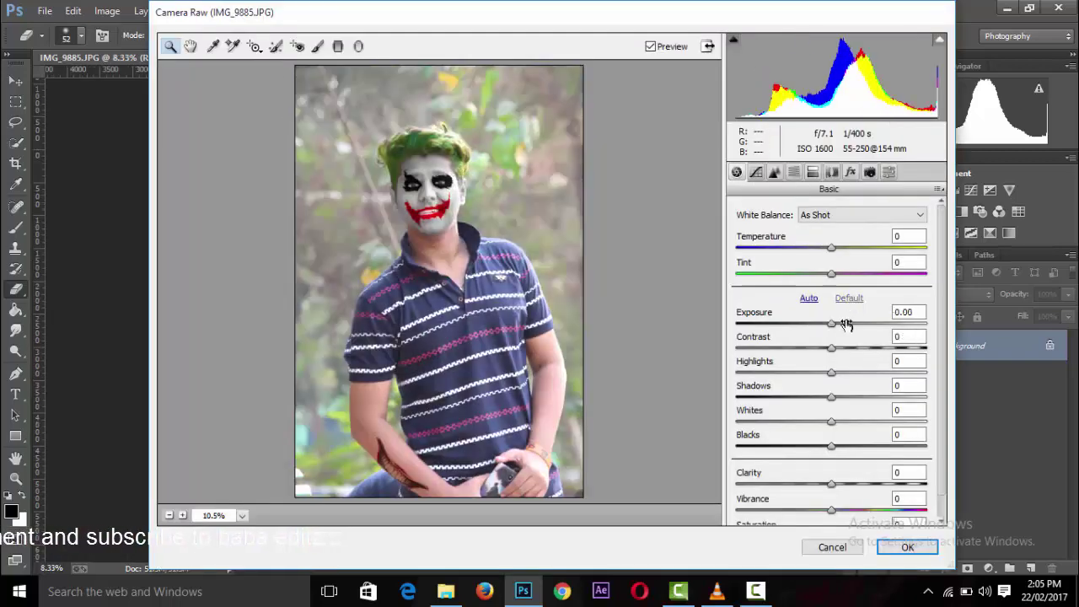
{"action": "left_click_drag", "start_coordinate": [872, 483], "coordinate": [880, 487]}
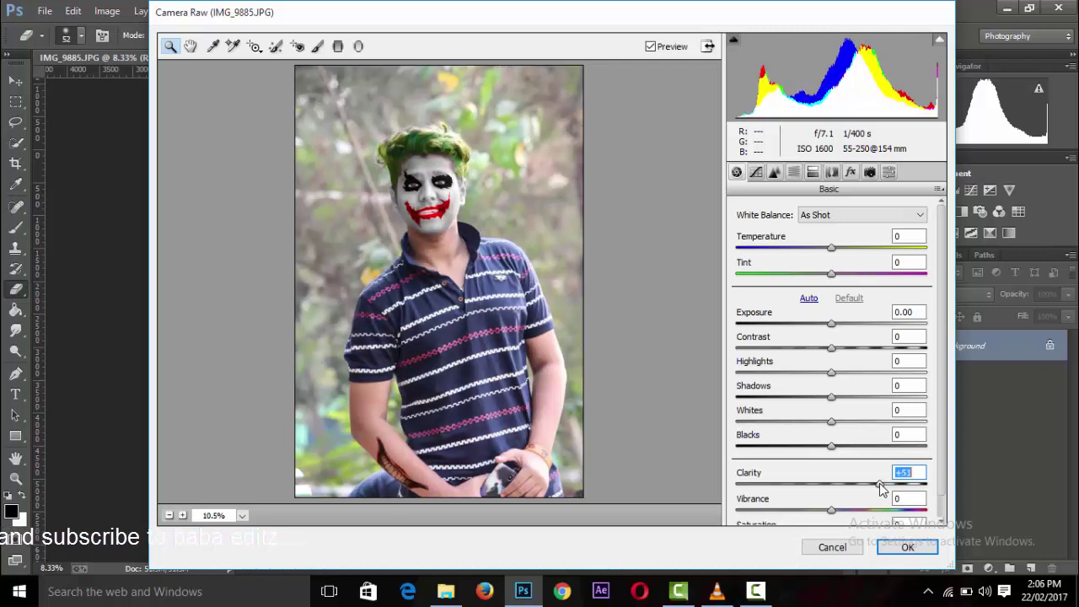
{"action": "left_click", "coordinate": [622, 383]}
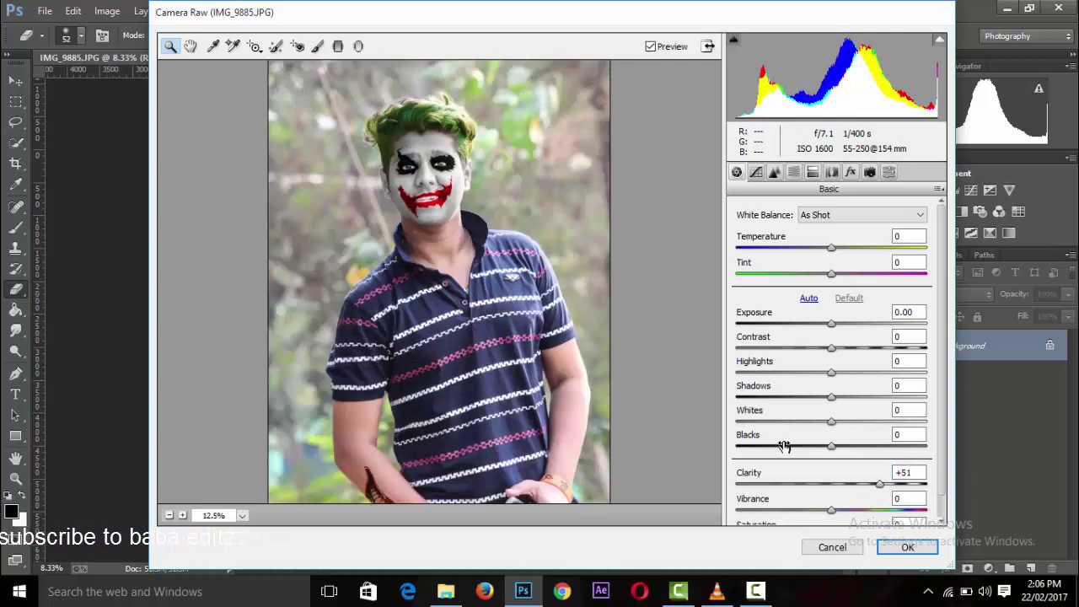
{"action": "left_click", "coordinate": [815, 449]}
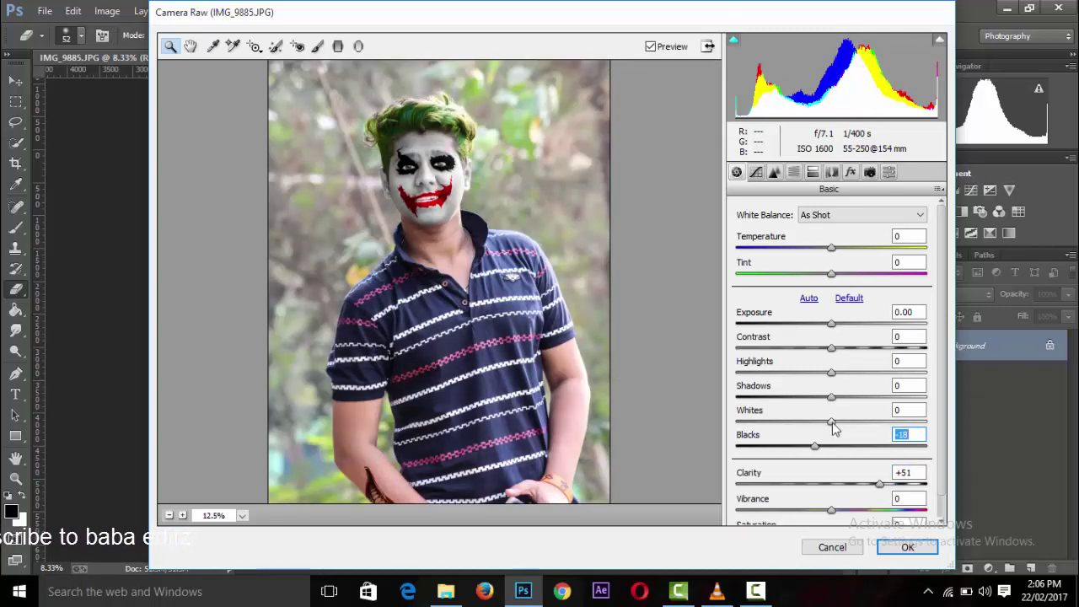
{"action": "mouse_move", "coordinate": [832, 421]}
{"action": "left_mouse_down"}
{"action": "mouse_move", "coordinate": [858, 422]}
{"action": "mouse_move", "coordinate": [899, 400]}
{"action": "left_mouse_up"}
{"action": "left_click", "coordinate": [625, 353]}
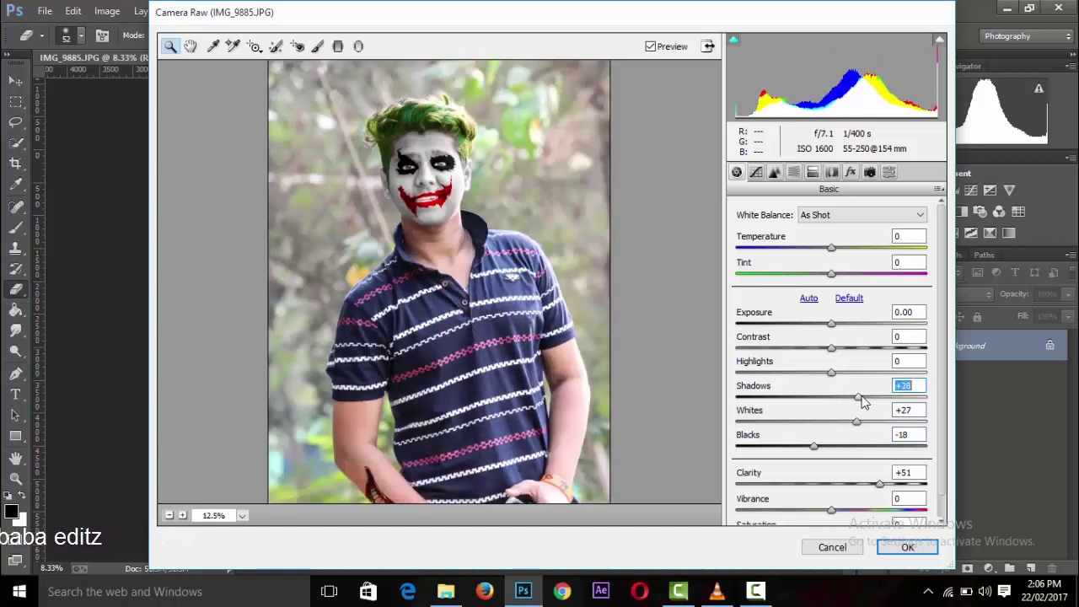
{"action": "left_click", "coordinate": [663, 339], "text": "alt"}
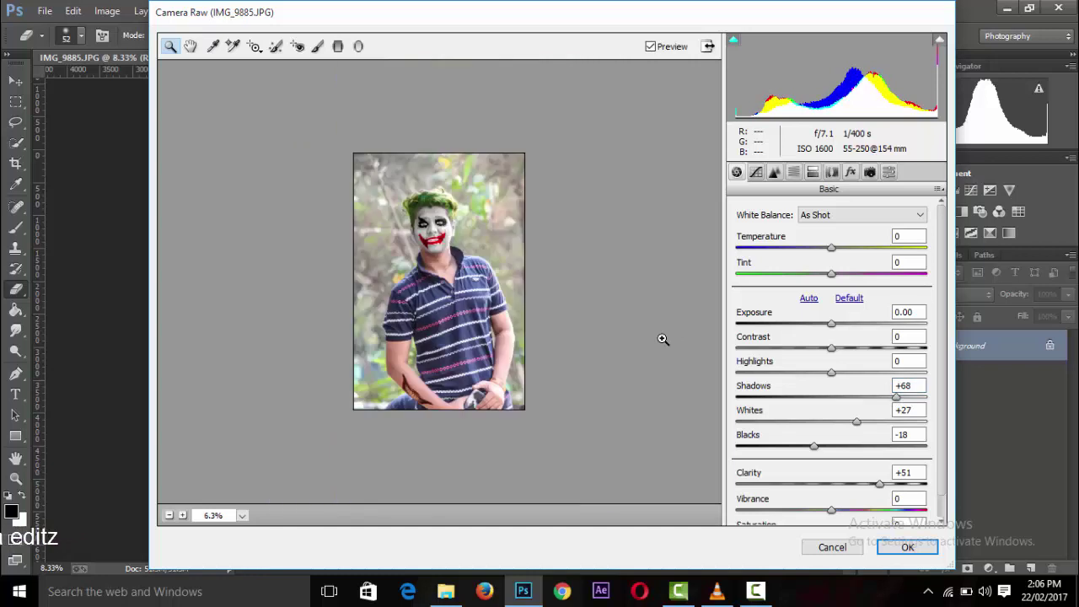
{"action": "left_click_drag", "start_coordinate": [830, 379], "coordinate": [781, 379]}
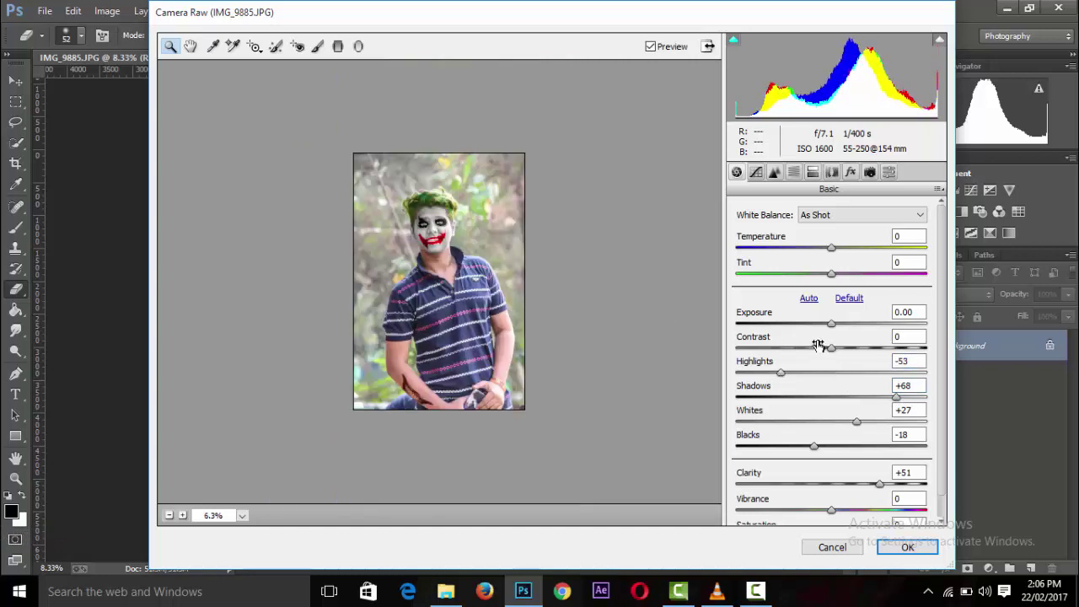
{"action": "left_click", "coordinate": [756, 173]}
{"action": "mouse_move", "coordinate": [823, 458]}
{"action": "left_mouse_down"}
{"action": "mouse_move", "coordinate": [811, 458]}
{"action": "mouse_move", "coordinate": [816, 482]}
{"action": "left_mouse_up"}
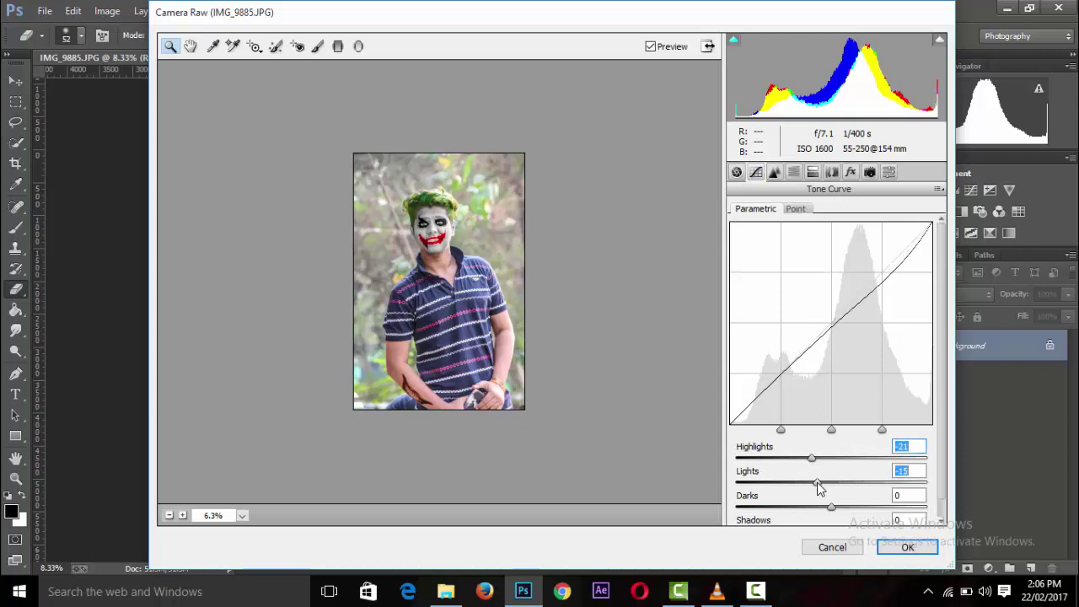
Set HSL saturation to Aquas and Blues +100, Greens +63 and Reds +37
{"action": "left_click", "coordinate": [652, 327]}
{"action": "left_click", "coordinate": [793, 172]}
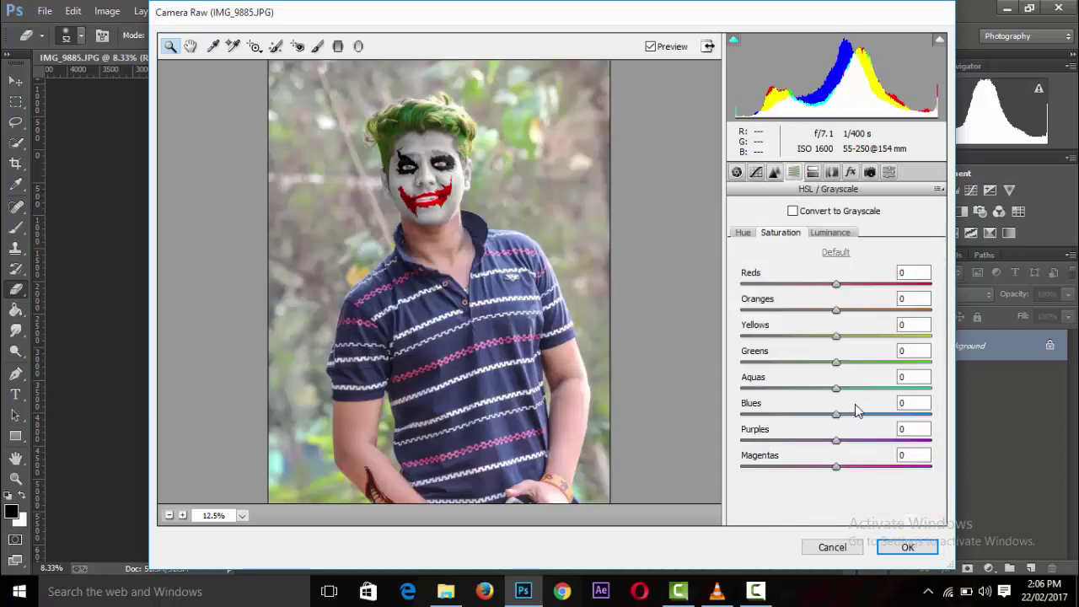
{"action": "mouse_move", "coordinate": [854, 389]}
{"action": "left_mouse_down"}
{"action": "mouse_move", "coordinate": [943, 388]}
{"action": "mouse_move", "coordinate": [940, 415]}
{"action": "left_mouse_up"}
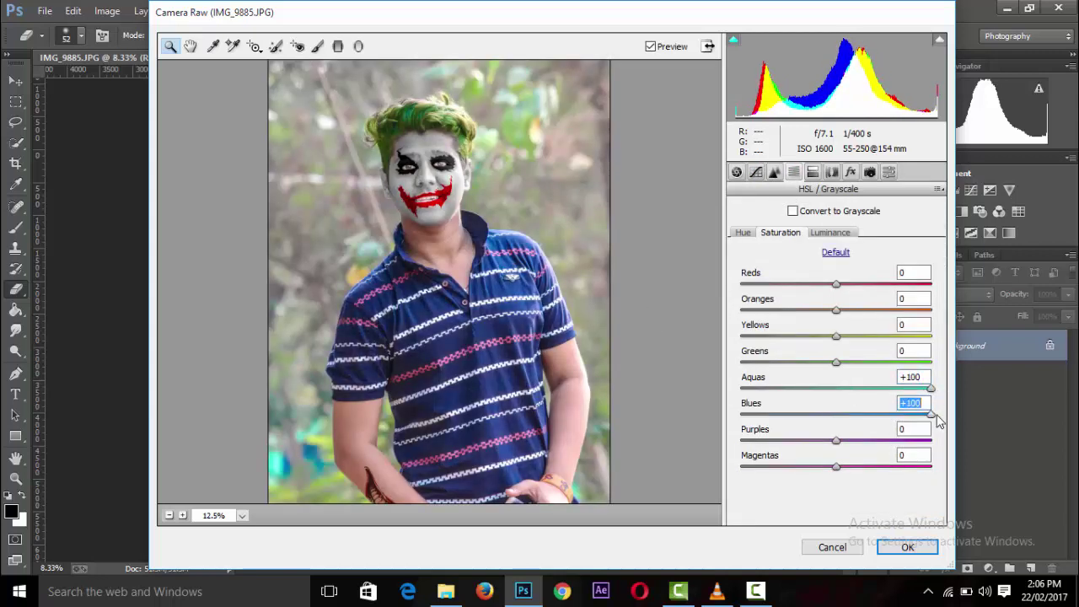
{"action": "left_click", "coordinate": [699, 328], "text": "alt"}
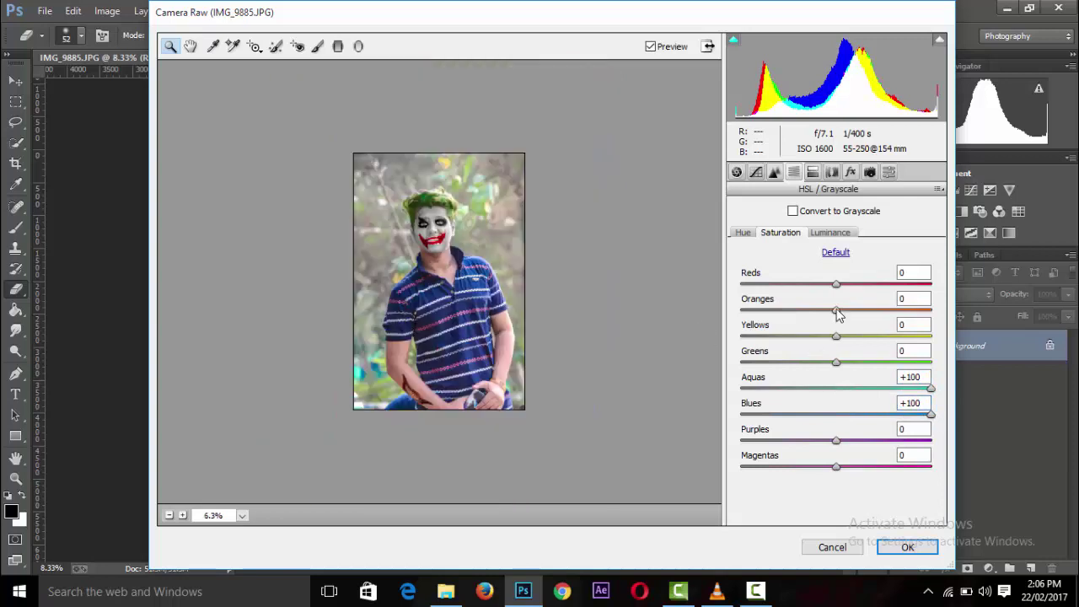
{"action": "left_click", "coordinate": [833, 234]}
{"action": "left_click", "coordinate": [796, 234]}
{"action": "left_click", "coordinate": [671, 302]}
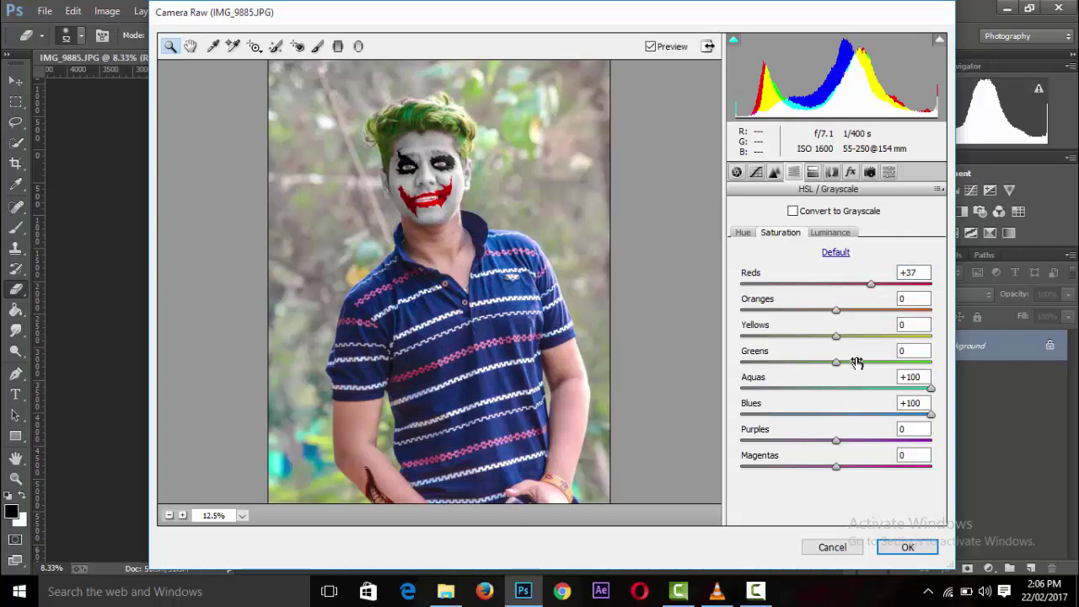
{"action": "left_click_drag", "start_coordinate": [857, 362], "coordinate": [897, 368]}
{"action": "left_click", "coordinate": [698, 311], "text": "alt"}
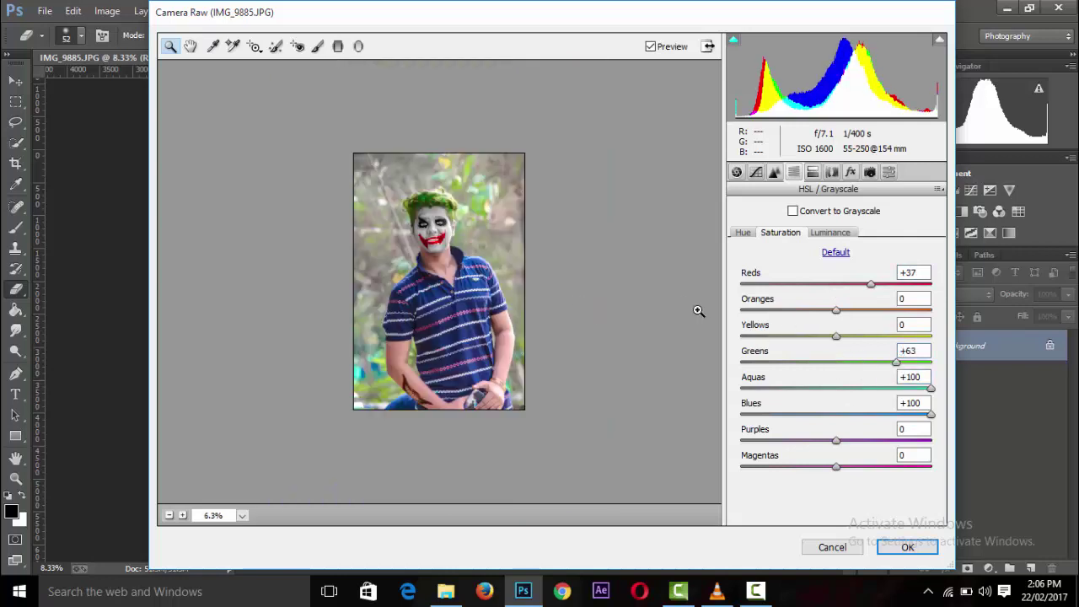
{"action": "left_click", "coordinate": [773, 174]}
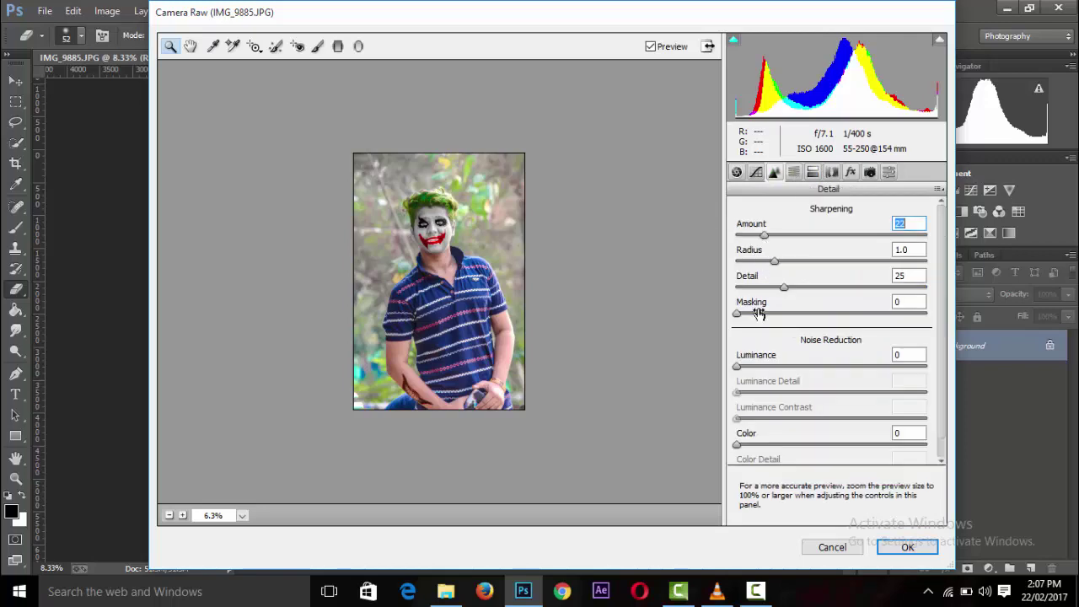
{"action": "left_click", "coordinate": [907, 547]}
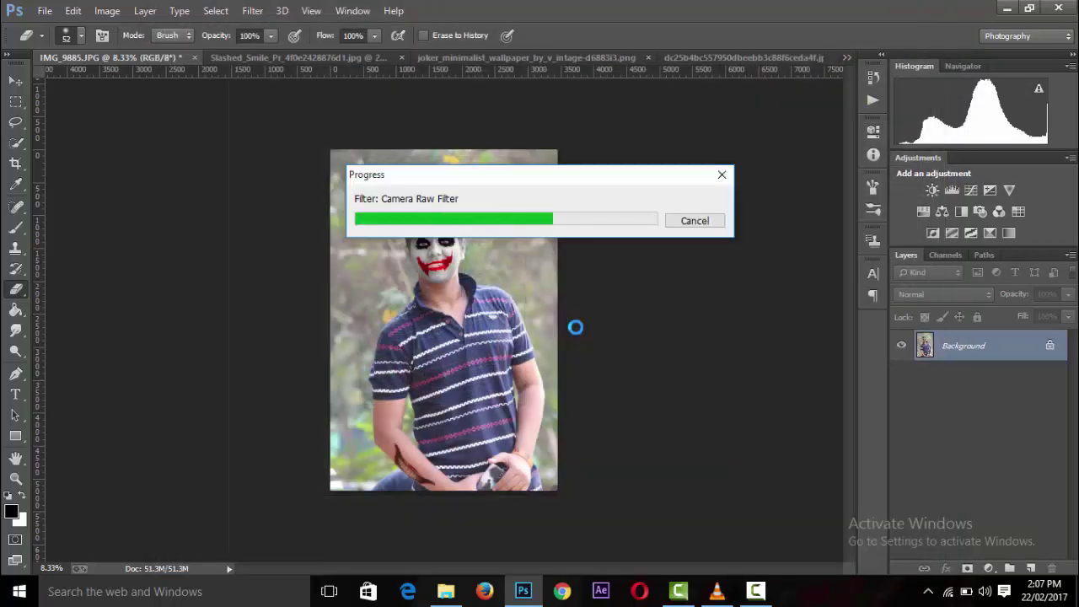
Zoom in and out to compare the Camera Raw graded portrait
{"action": "key", "text": "ctrl+minus"}
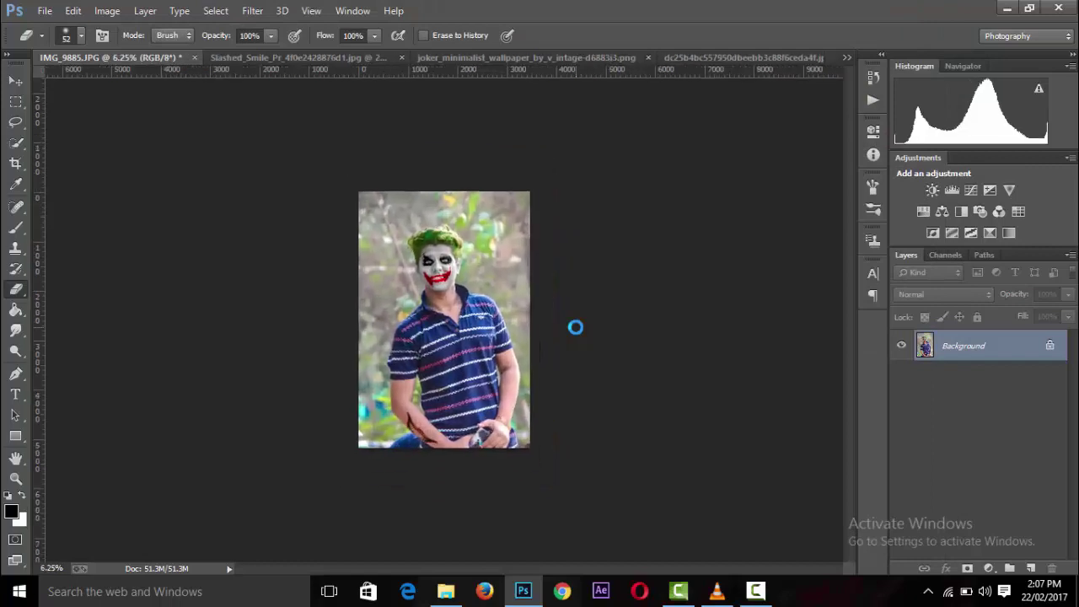
{"action": "key", "text": "ctrl+plus"}
{"action": "key", "text": "ctrl+plus"}
{"action": "key", "text": "ctrl+plus"}
{"action": "key", "text": "ctrl+plus"}
{"action": "key", "text": "ctrl+minus"}
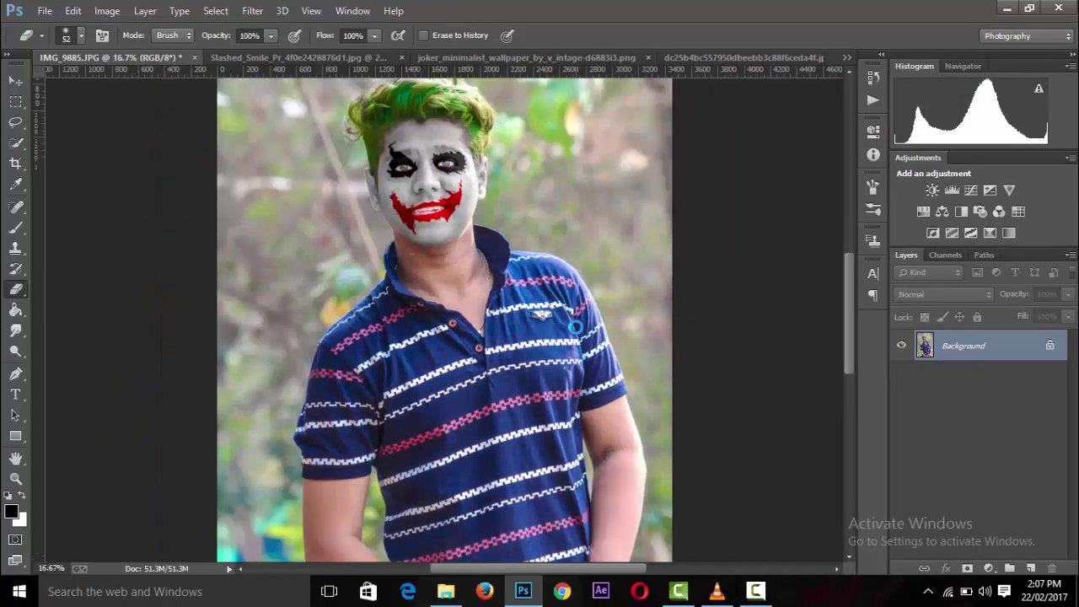
{"action": "key", "text": "ctrl+minus"}
{"action": "key", "text": "ctrl+minus"}
{"action": "key", "text": "ctrl+minus"}
{"action": "key", "text": "ctrl+plus"}
{"action": "key", "text": "ctrl+plus"}
{"action": "key", "text": "ctrl+plus"}
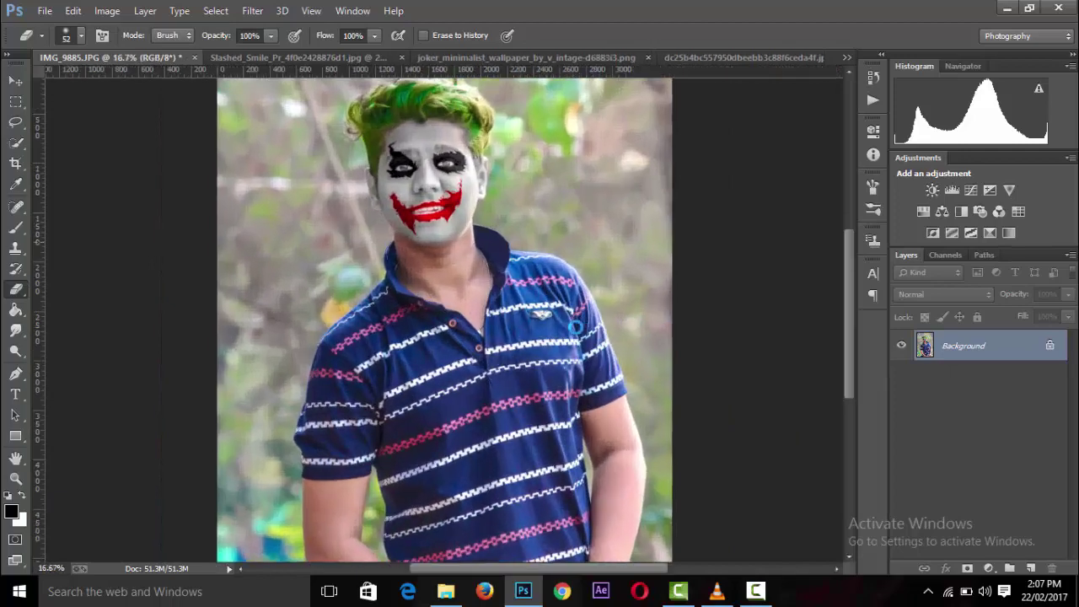
{"action": "key", "text": "ctrl+minus"}
{"action": "key", "text": "ctrl+minus"}
{"action": "key", "text": "ctrl+minus"}
{"action": "key", "text": "ctrl+minus"}
{"action": "key", "text": "ctrl+plus"}
{"action": "key", "text": "ctrl+plus"}
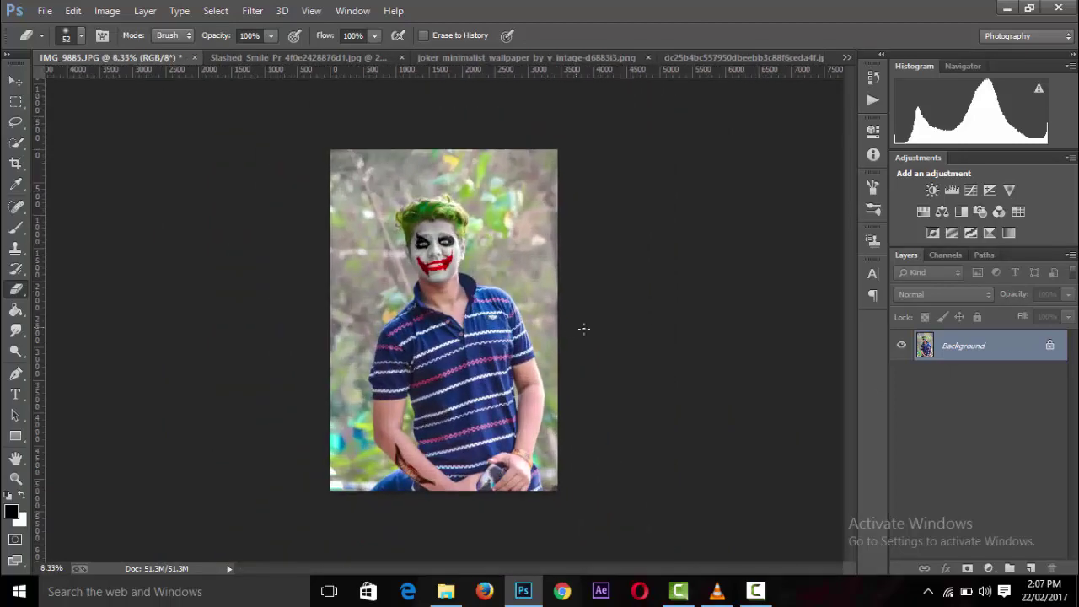
Duplicate the Background into a new Background copy layer
{"action": "right_click", "coordinate": [964, 356]}
{"action": "left_click", "coordinate": [956, 385]}
{"action": "left_click", "coordinate": [682, 175]}
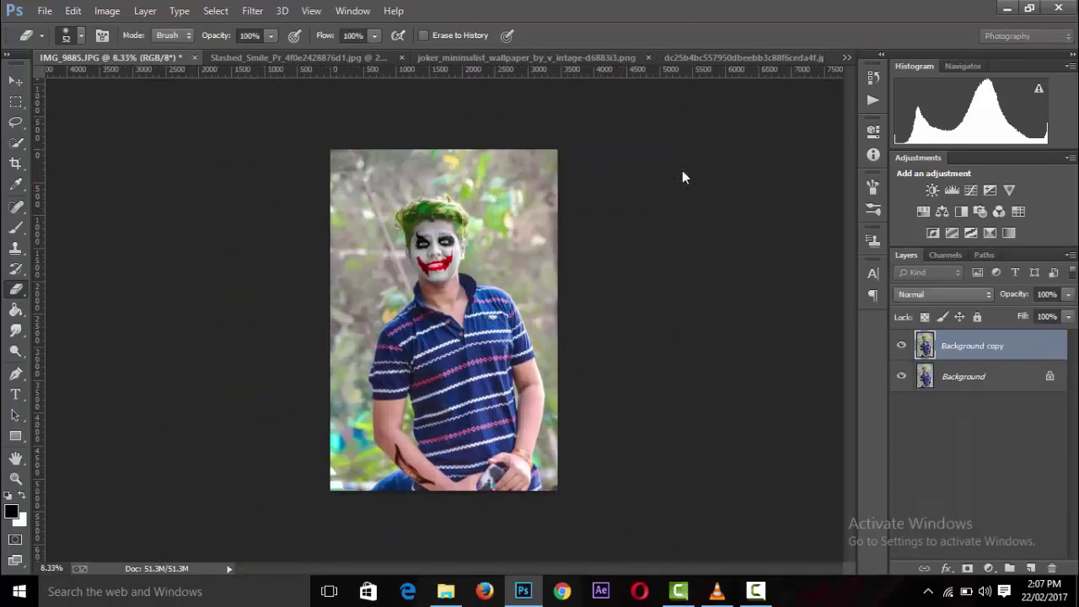
{"action": "left_click", "coordinate": [253, 10]}
{"action": "left_click", "coordinate": [470, 413]}
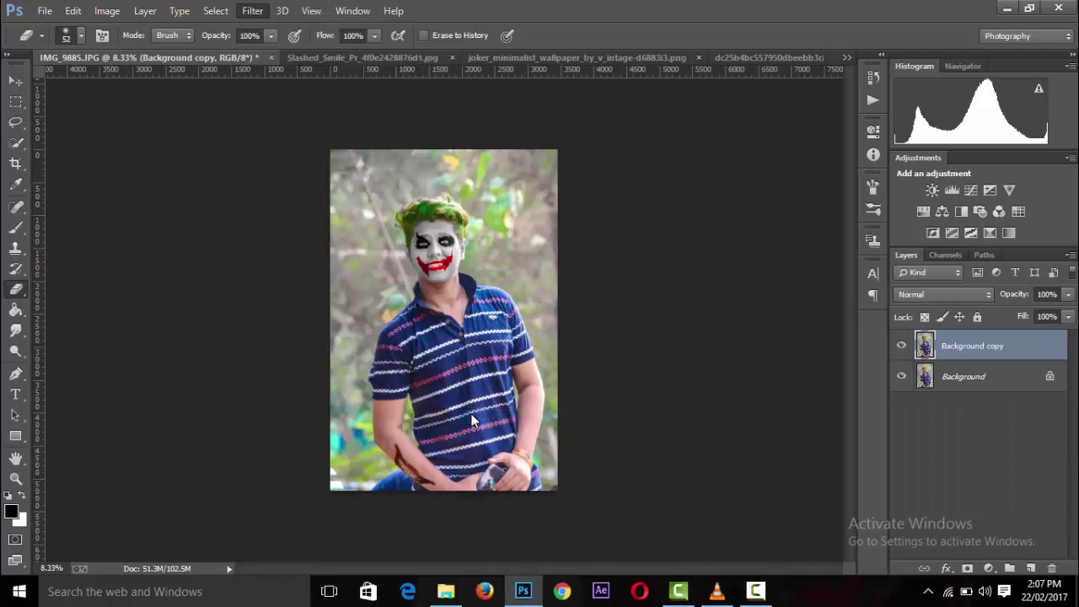
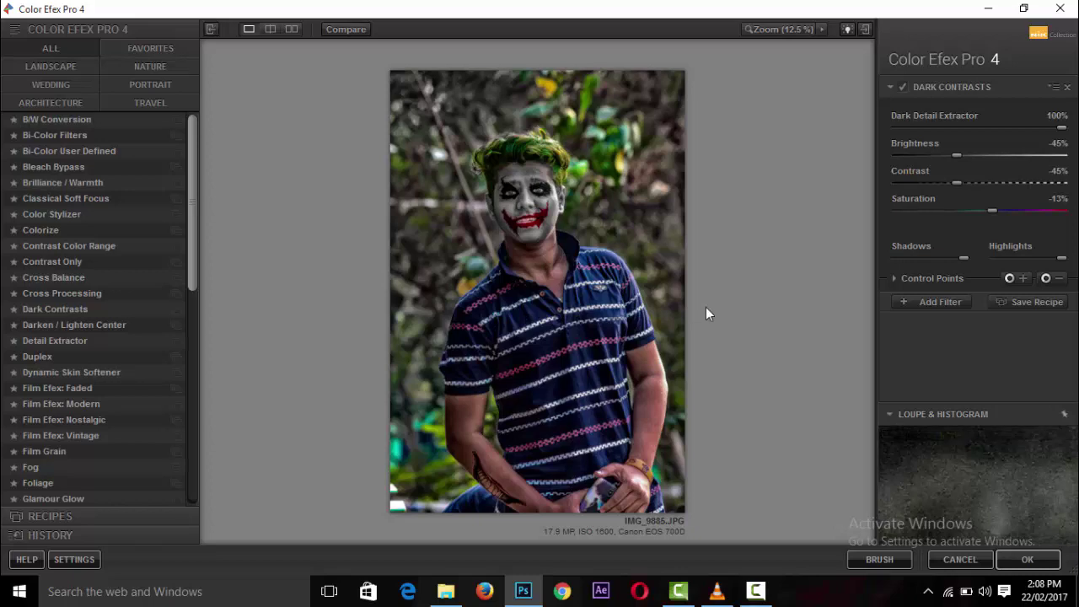
Apply Detail Extractor with its contrast lowered to -6%
{"action": "scroll", "coordinate": [705, 307], "scroll_direction": "down", "scroll_amount": 1}
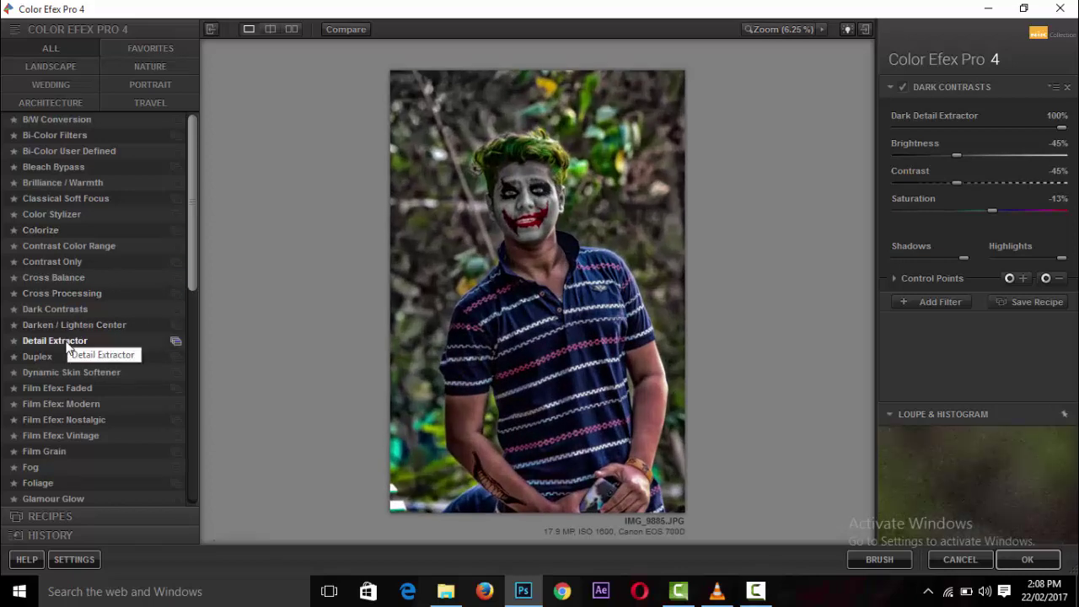
{"action": "left_click", "coordinate": [167, 341]}
{"action": "left_click", "coordinate": [943, 154]}
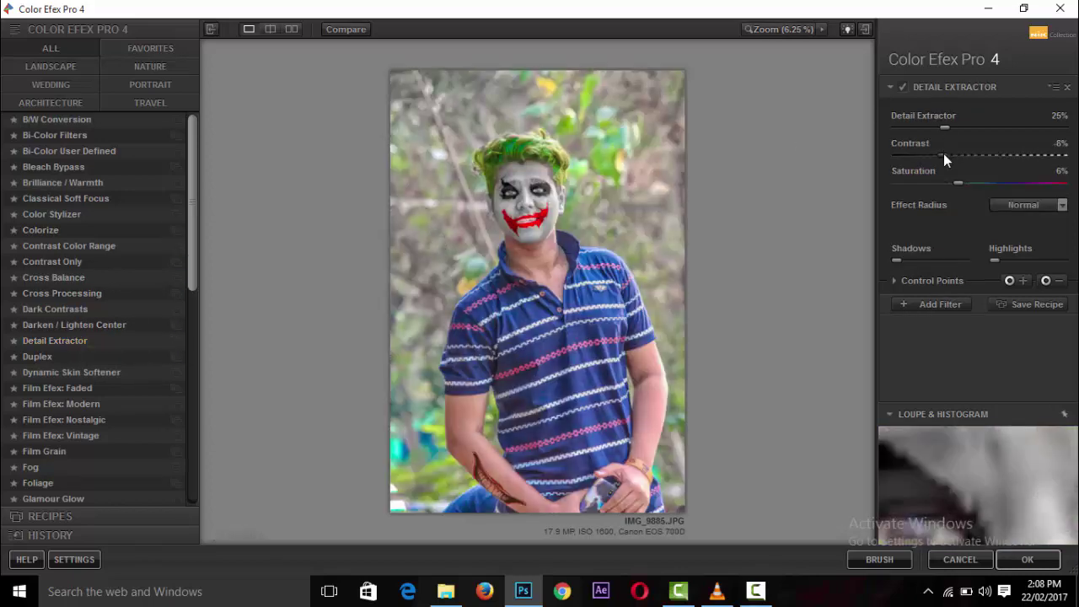
Add Dark Contrasts to the stack and place a control point on the face
{"action": "left_click", "coordinate": [927, 304]}
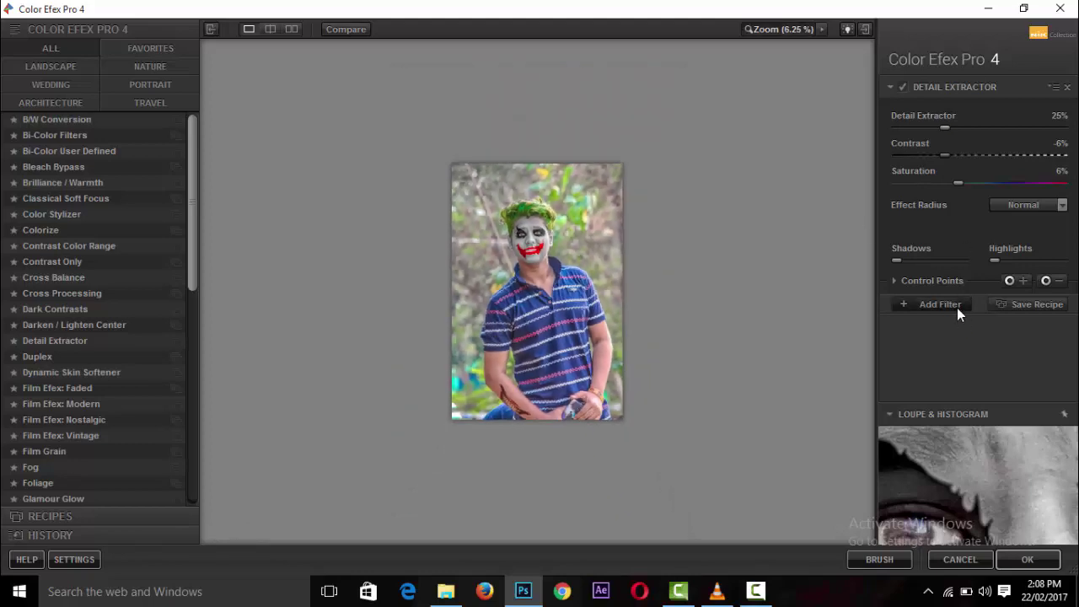
{"action": "left_click", "coordinate": [79, 309]}
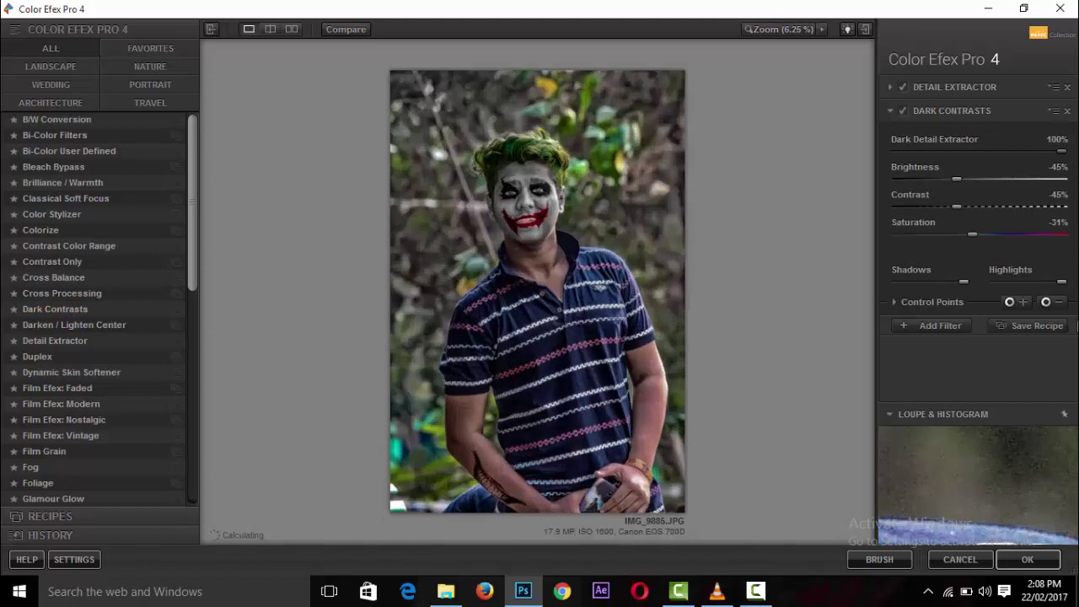
{"action": "left_click", "coordinate": [1047, 301]}
{"action": "left_click", "coordinate": [529, 175]}
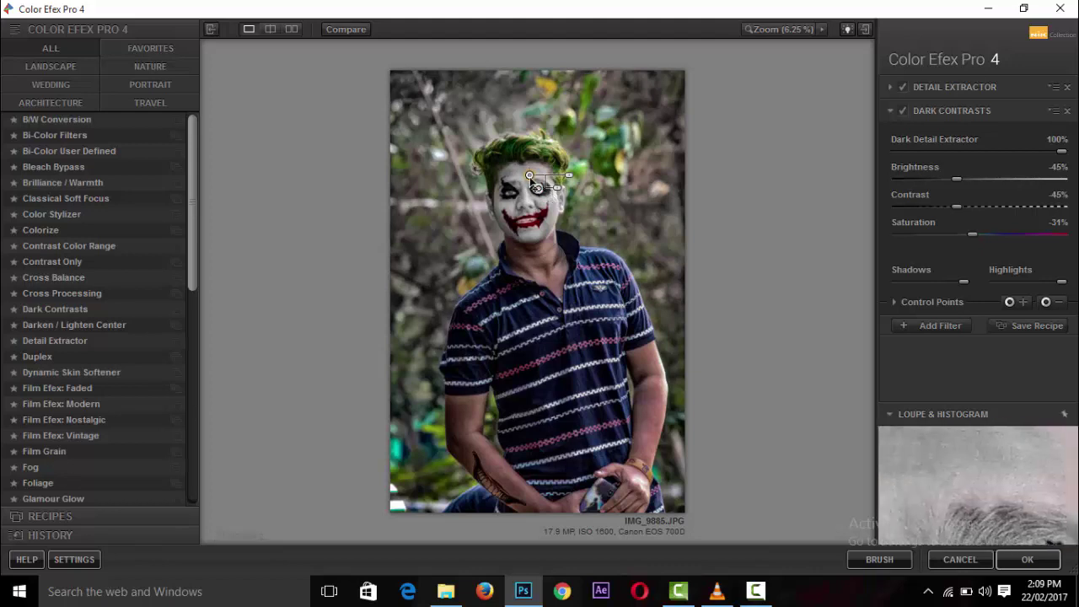
Move the face control point lower and add control points on the chest and face
{"action": "left_click_drag", "start_coordinate": [529, 176], "coordinate": [522, 197]}
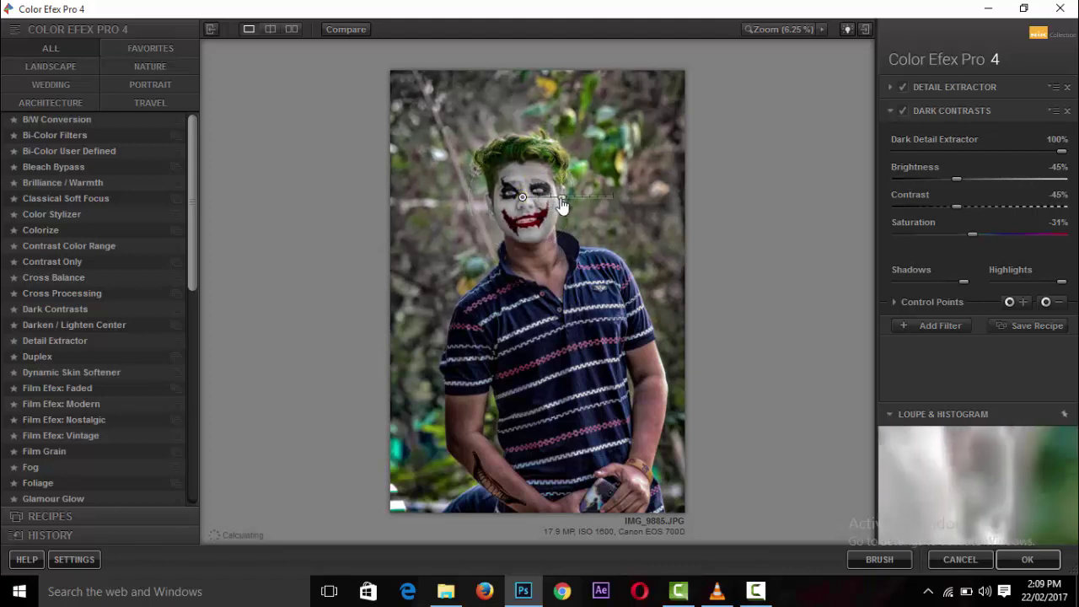
{"action": "left_click", "coordinate": [1024, 302]}
{"action": "left_click", "coordinate": [535, 260]}
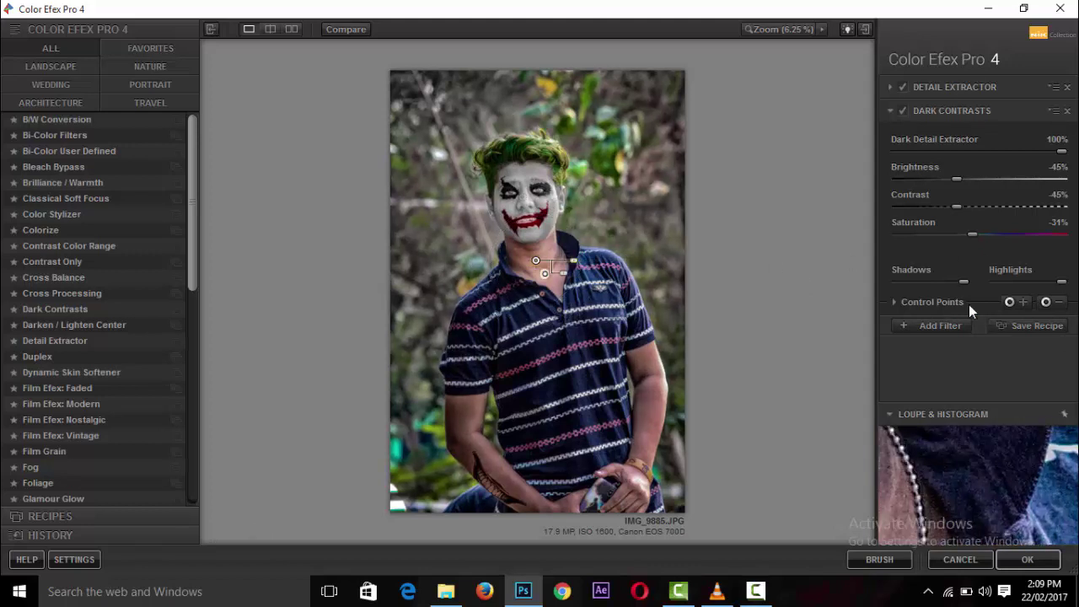
{"action": "left_click", "coordinate": [522, 196]}
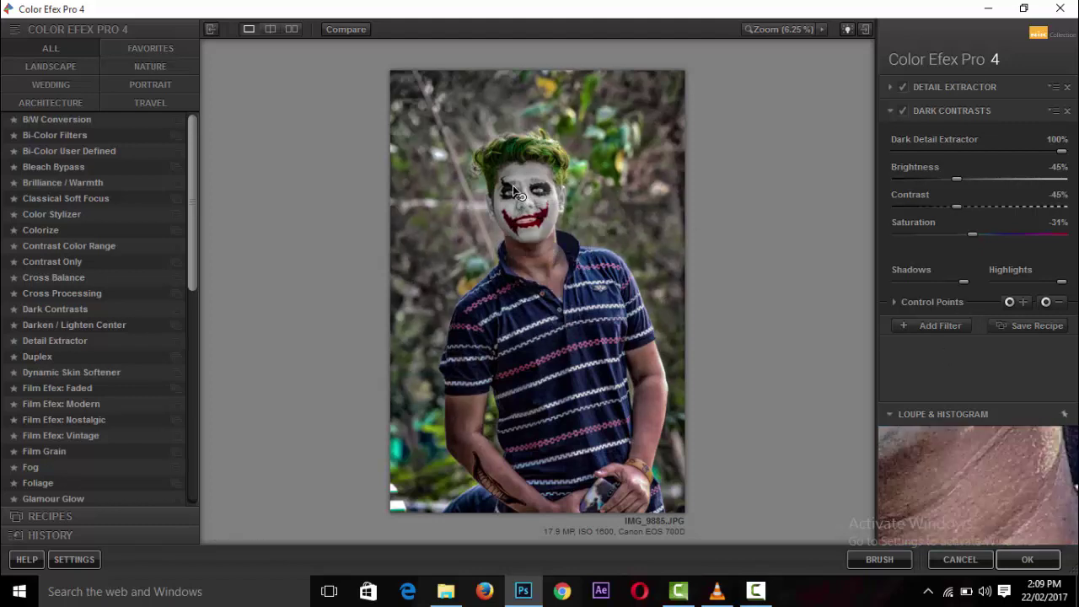
Set Dark Contrasts saturation to -8% and add an empty third filter slot
{"action": "scroll", "coordinate": [527, 194], "scroll_direction": "down", "scroll_amount": 1}
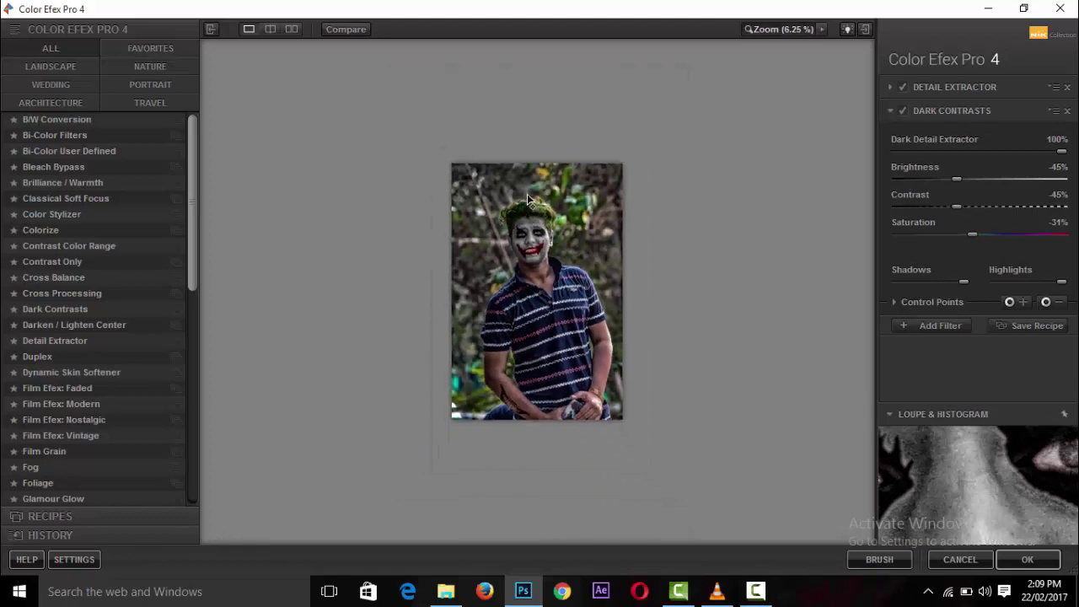
{"action": "left_click_drag", "start_coordinate": [972, 234], "coordinate": [999, 234]}
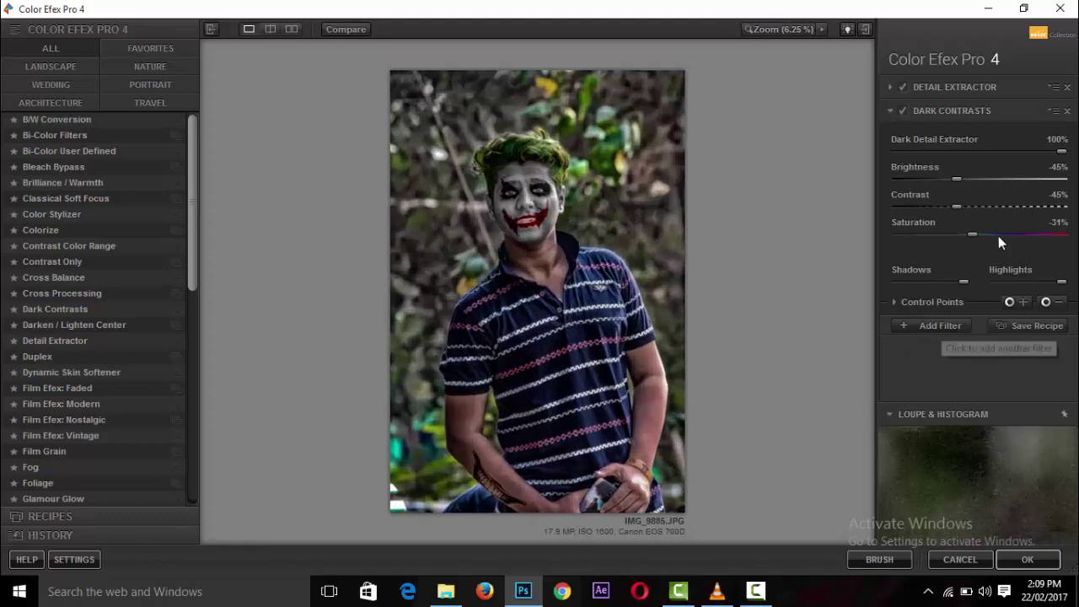
{"action": "left_click", "coordinate": [940, 332]}
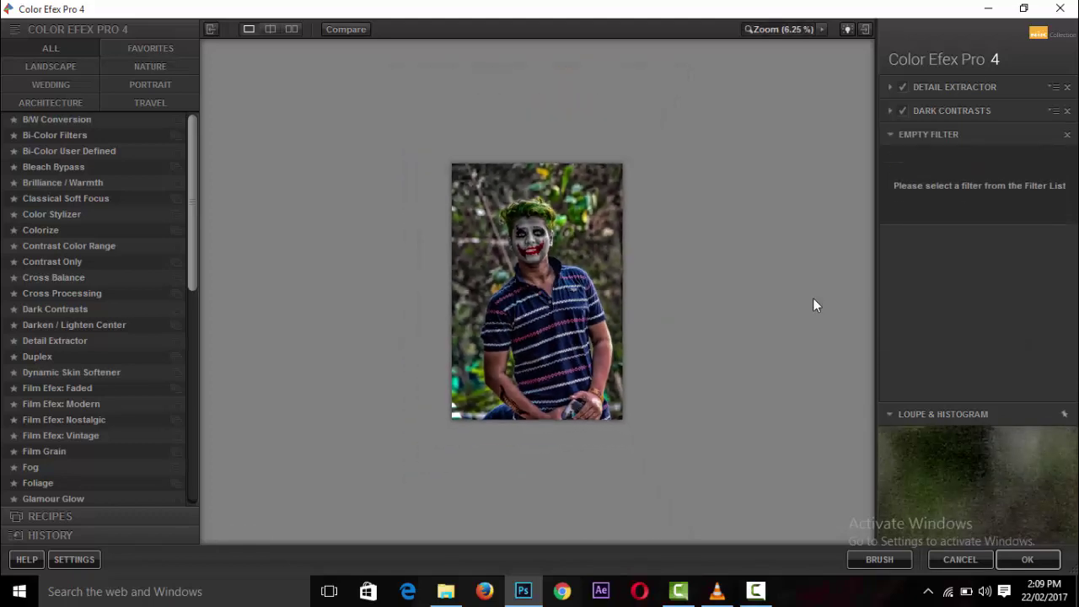
{"action": "scroll", "coordinate": [813, 298], "scroll_direction": "up", "scroll_amount": 2}
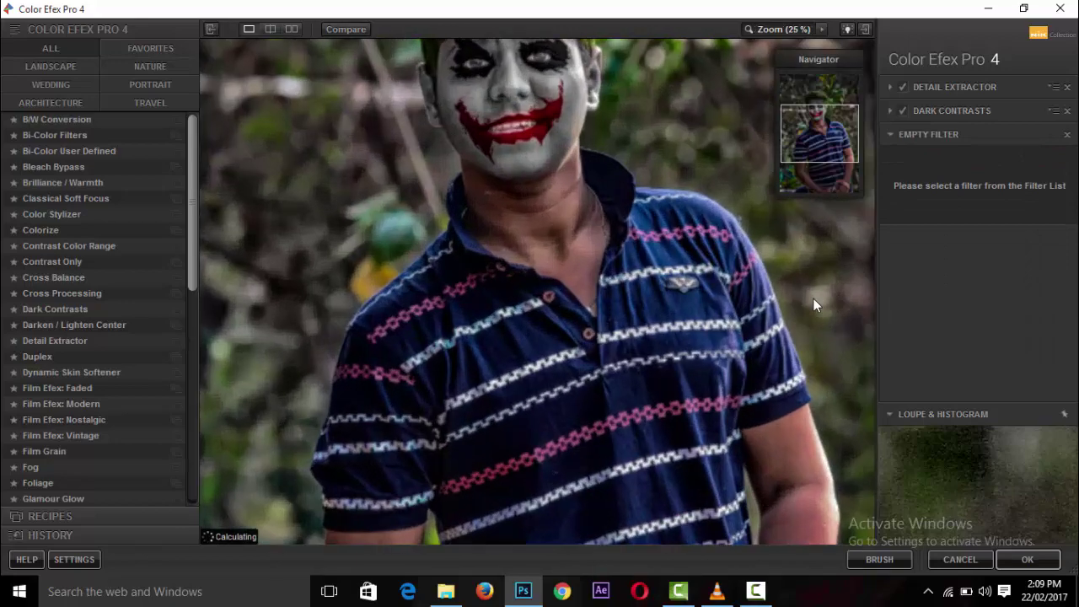
{"action": "scroll", "coordinate": [813, 300], "scroll_direction": "down", "scroll_amount": 1}
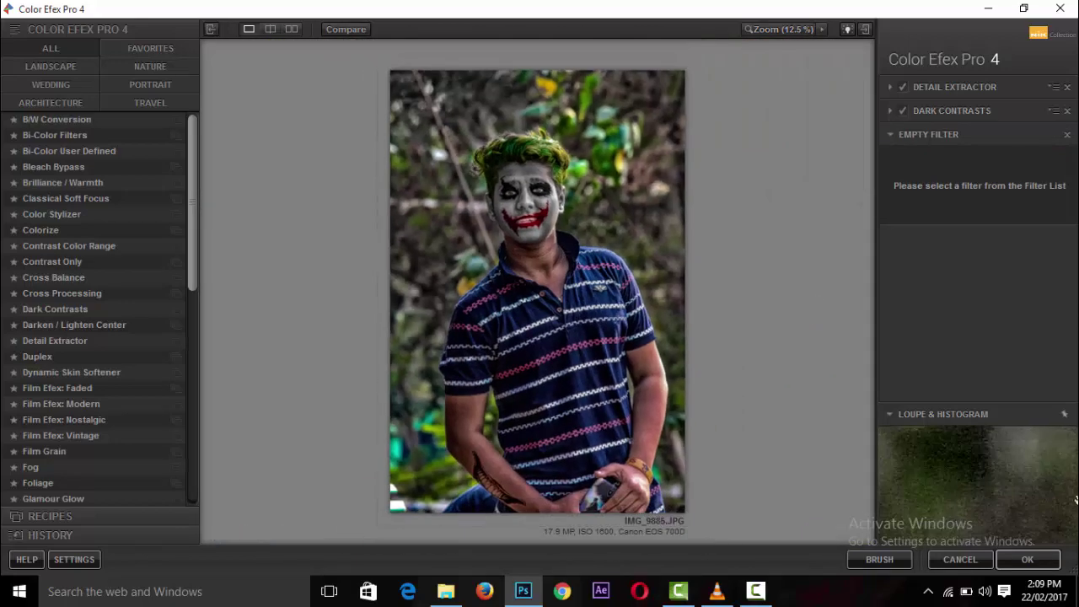
Apply the Color Efex Pro 4 stack and return to Photoshop with it on a new layer
{"action": "left_click", "coordinate": [1030, 560]}
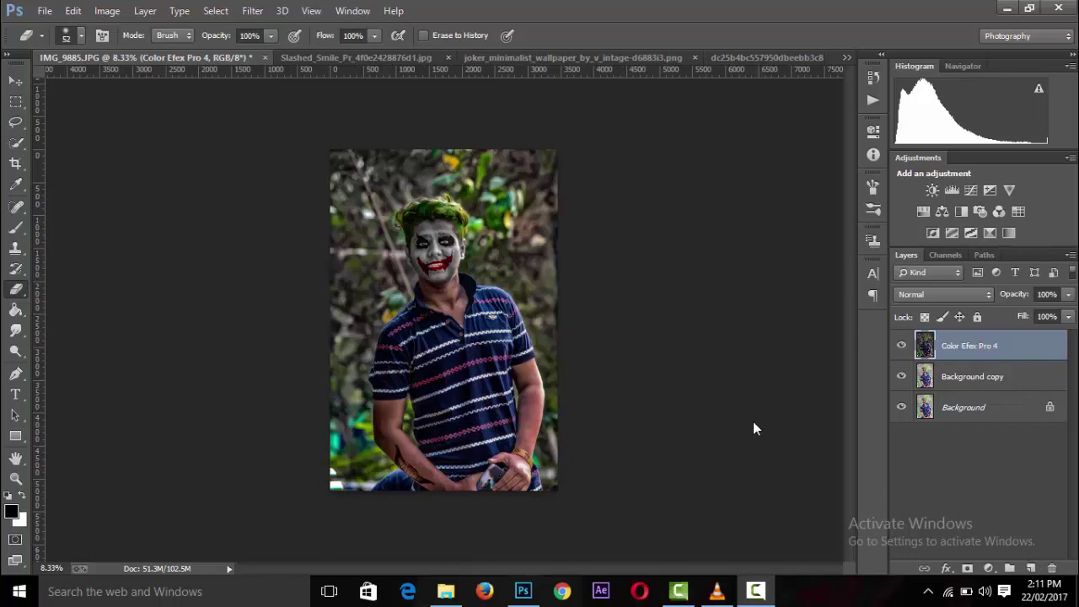
Zoom in on the face and set the eraser to 167 px with 0% hardness
{"action": "left_click", "coordinate": [716, 9]}
{"action": "key", "text": "ctrl+plus"}
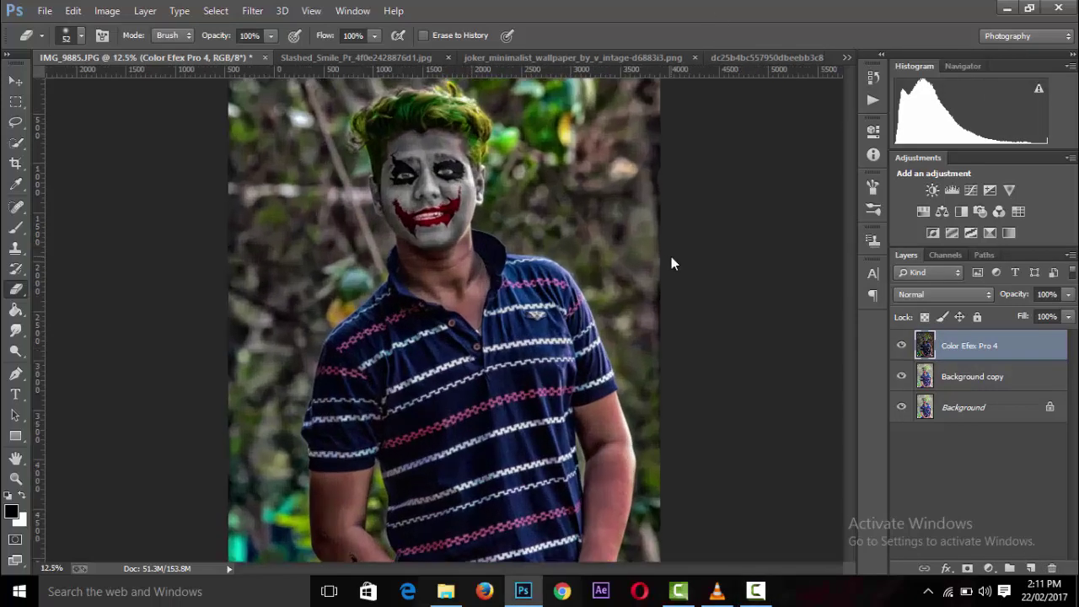
{"action": "key", "text": "ctrl+plus"}
{"action": "left_click_drag", "start_coordinate": [851, 293], "coordinate": [859, 264]}
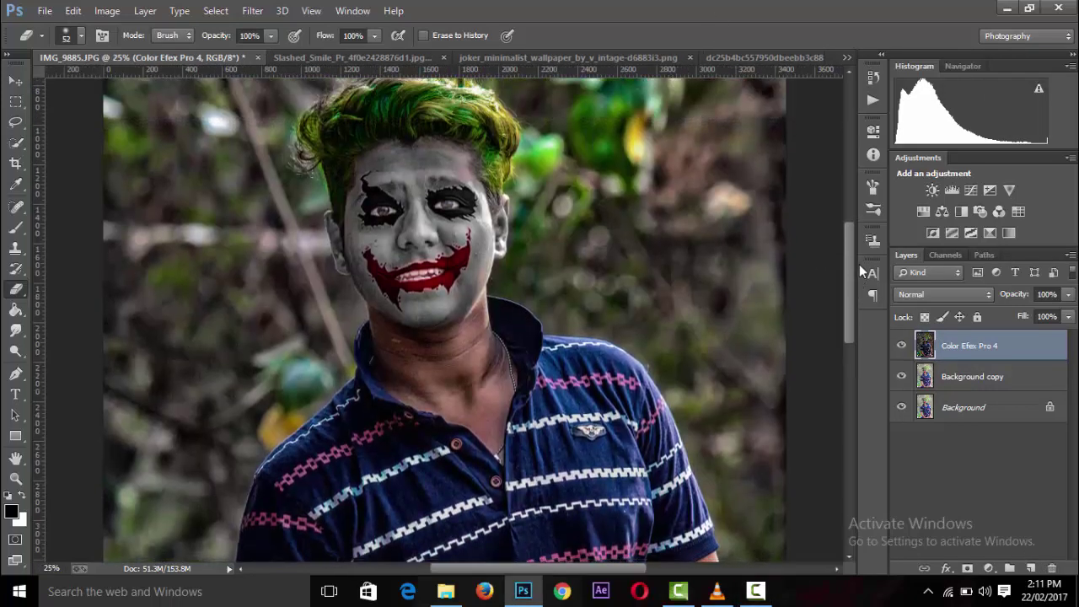
{"action": "key", "text": "ctrl+minus"}
{"action": "key", "text": "ctrl+plus"}
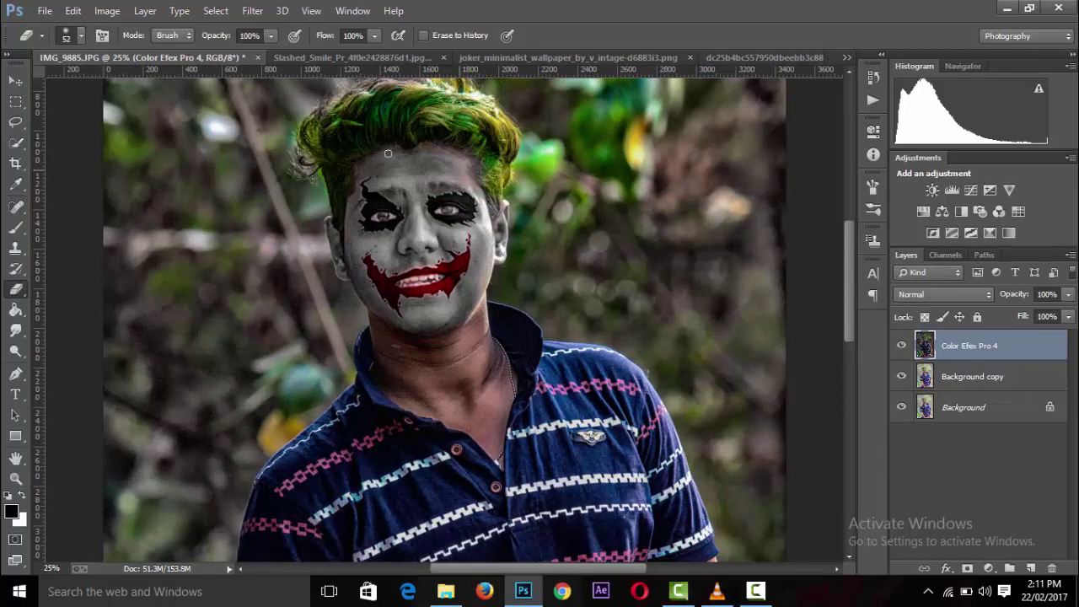
{"action": "left_click", "coordinate": [81, 36]}
{"action": "left_click_drag", "start_coordinate": [135, 82], "coordinate": [149, 87]}
{"action": "left_click", "coordinate": [390, 184]}
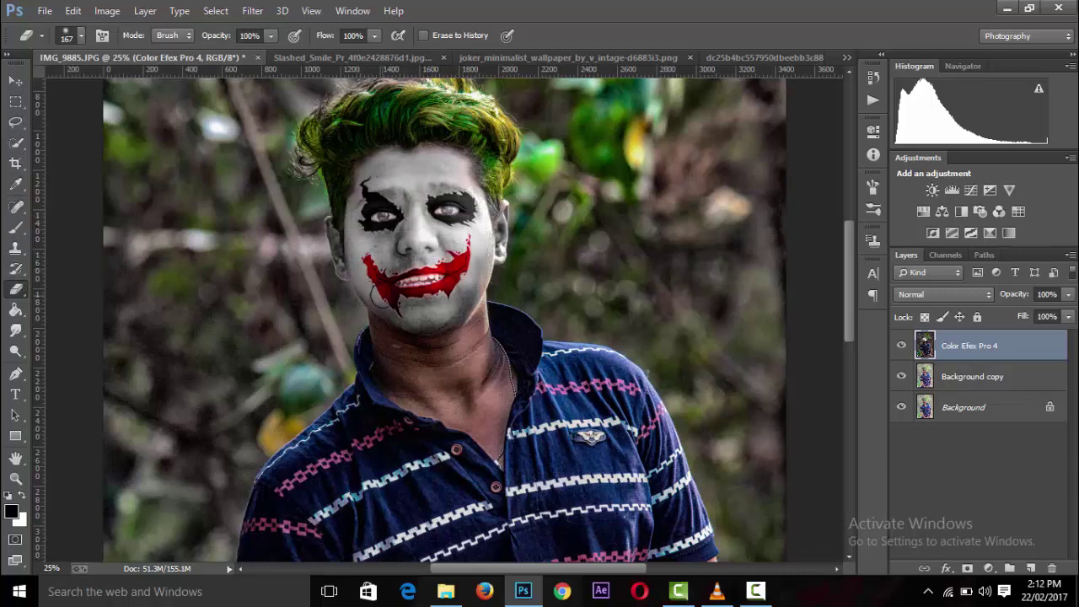
Erase the filter layer over lips, chin, cheeks and neck, then shrink the eraser to 76 px
{"action": "mouse_move", "coordinate": [397, 271]}
{"action": "left_mouse_down"}
{"action": "mouse_move", "coordinate": [495, 229]}
{"action": "mouse_move", "coordinate": [484, 255]}
{"action": "left_mouse_up"}
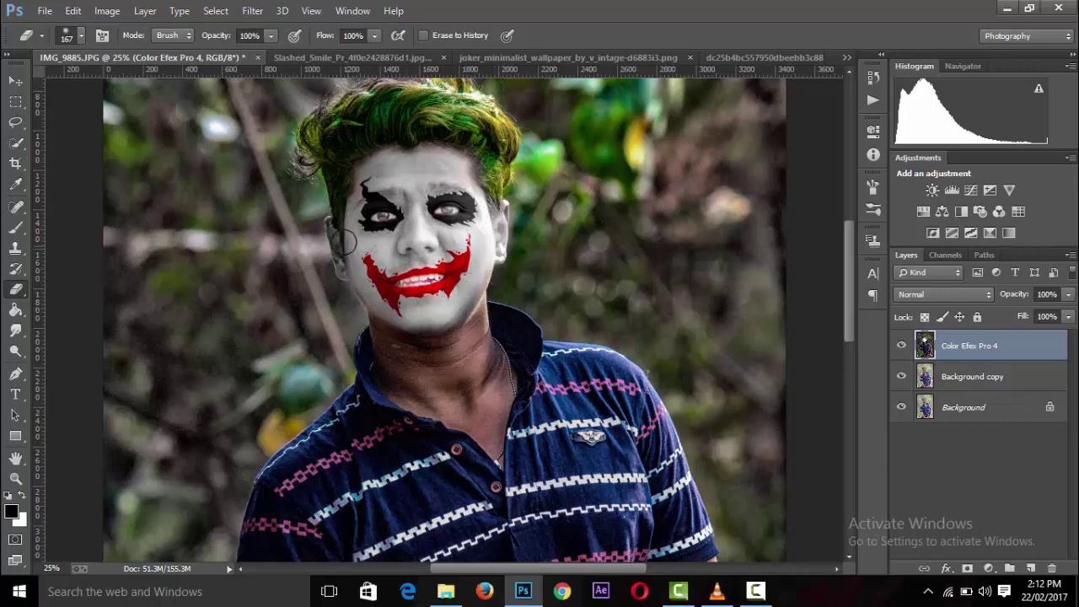
{"action": "left_click_drag", "start_coordinate": [346, 240], "coordinate": [344, 245]}
{"action": "mouse_move", "coordinate": [411, 309]}
{"action": "left_mouse_down"}
{"action": "mouse_move", "coordinate": [384, 327]}
{"action": "mouse_move", "coordinate": [393, 380]}
{"action": "mouse_move", "coordinate": [415, 345]}
{"action": "mouse_move", "coordinate": [446, 354]}
{"action": "mouse_move", "coordinate": [431, 396]}
{"action": "mouse_move", "coordinate": [489, 436]}
{"action": "mouse_move", "coordinate": [467, 360]}
{"action": "mouse_move", "coordinate": [467, 306]}
{"action": "mouse_move", "coordinate": [496, 362]}
{"action": "left_mouse_up"}
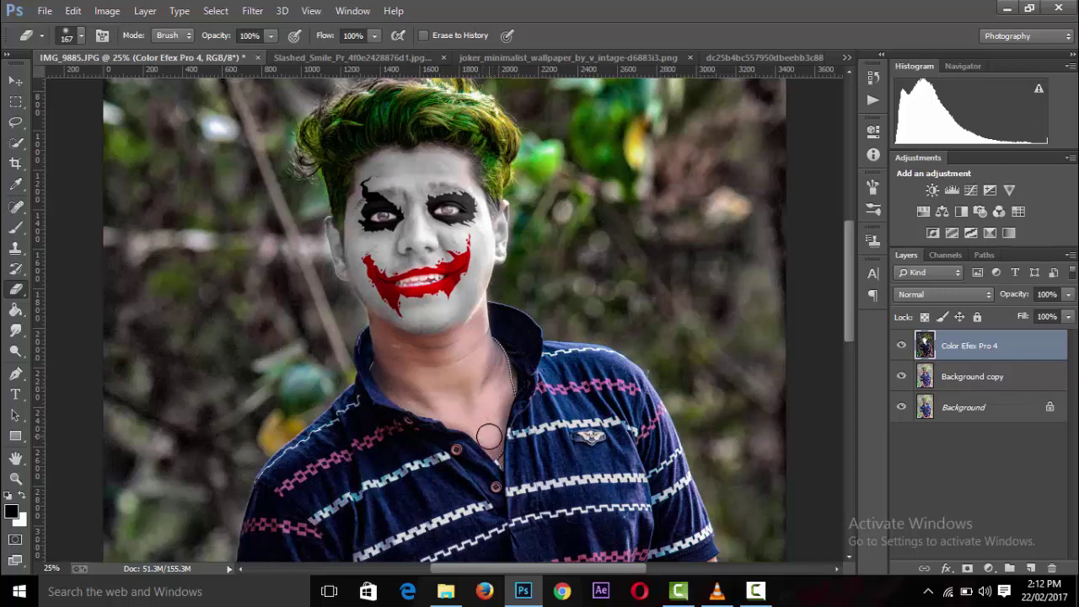
{"action": "left_click", "coordinate": [81, 36]}
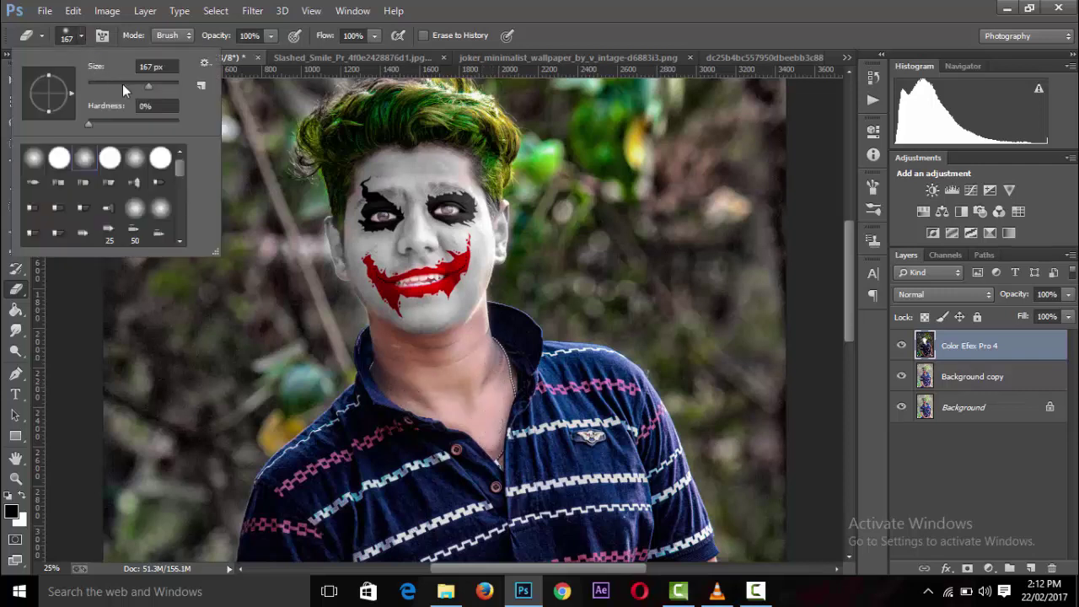
{"action": "key", "text": "Return"}
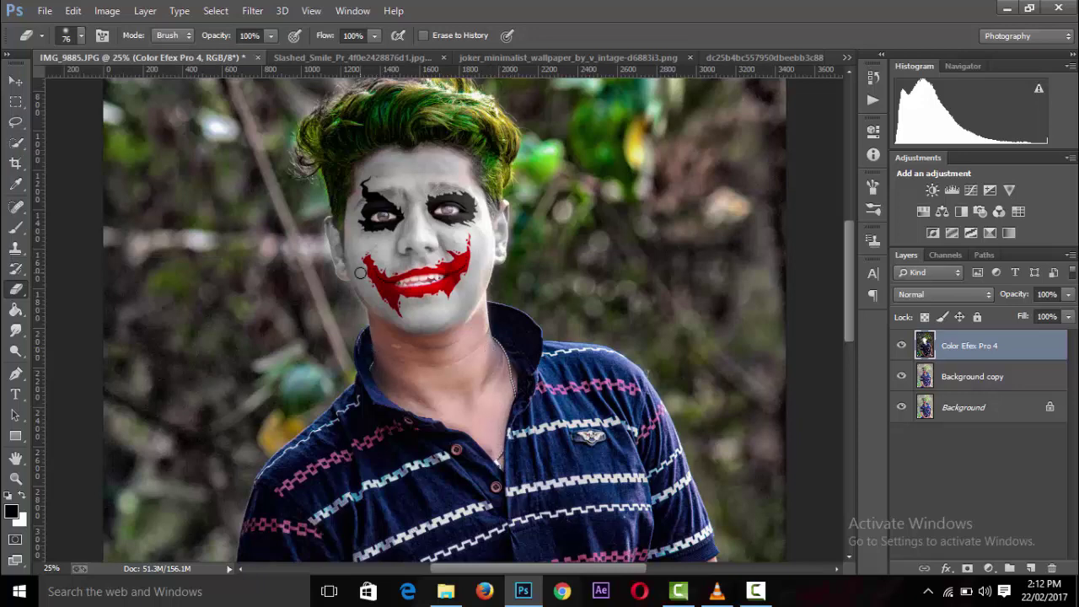
{"action": "scroll", "coordinate": [488, 231], "scroll_direction": "down", "scroll_amount": 4}
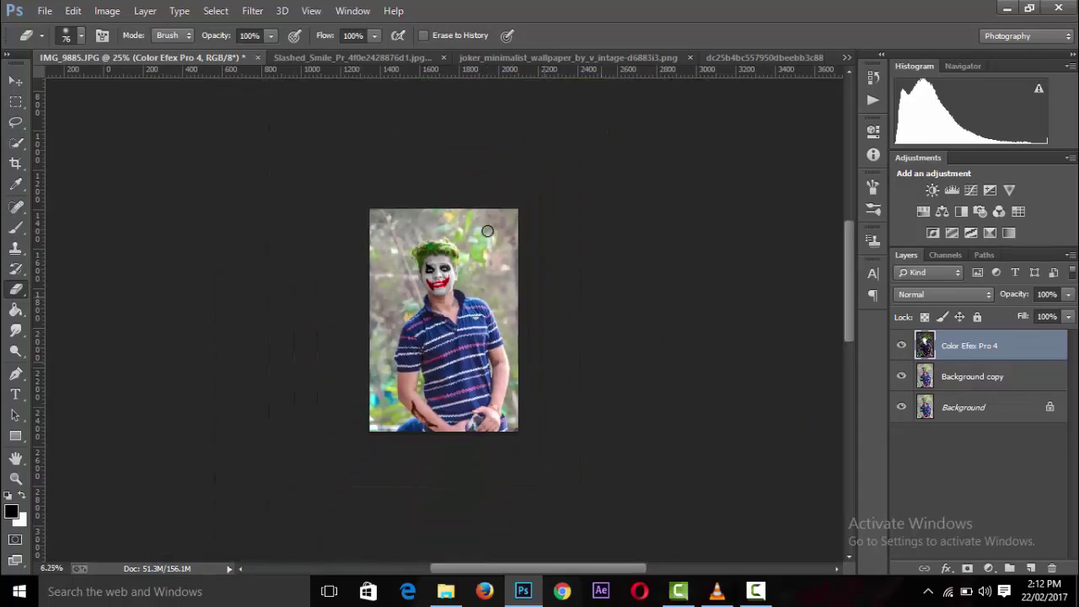
{"action": "scroll", "coordinate": [500, 228], "scroll_direction": "up", "scroll_amount": 3}
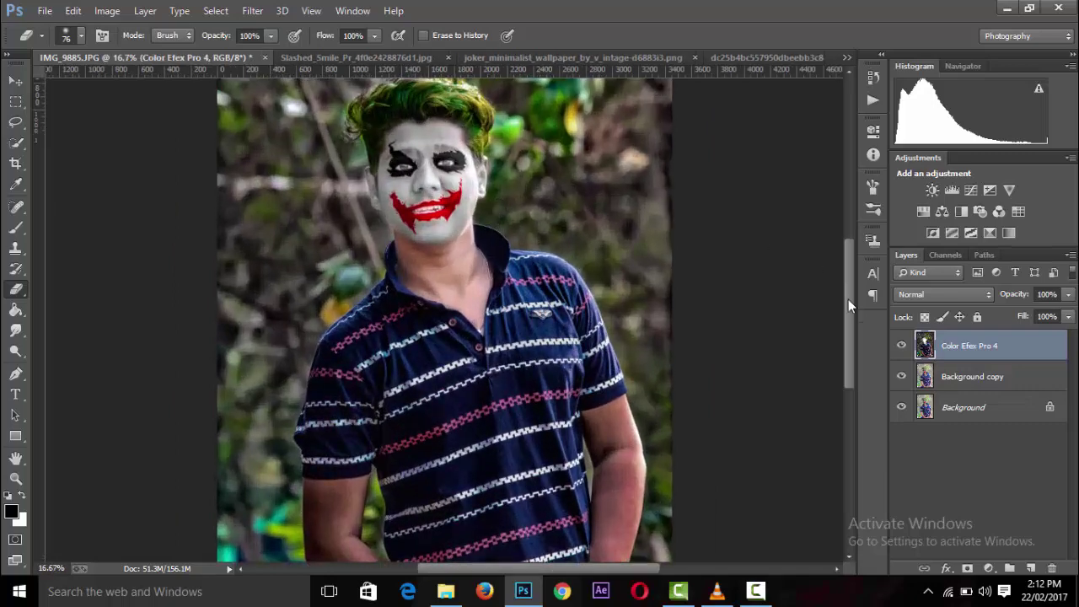
Resize the eraser to 146 px and erase the effect over the wrist and hand
{"action": "left_click_drag", "start_coordinate": [848, 299], "coordinate": [848, 347]}
{"action": "left_click", "coordinate": [80, 38]}
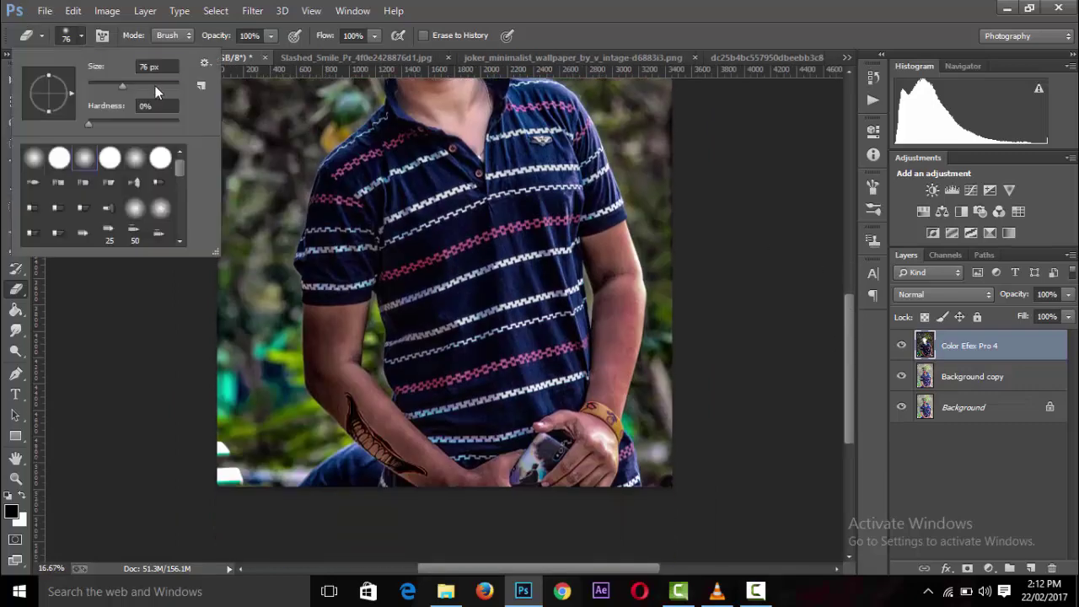
{"action": "left_click_drag", "start_coordinate": [150, 86], "coordinate": [161, 85]}
{"action": "left_click", "coordinate": [612, 251]}
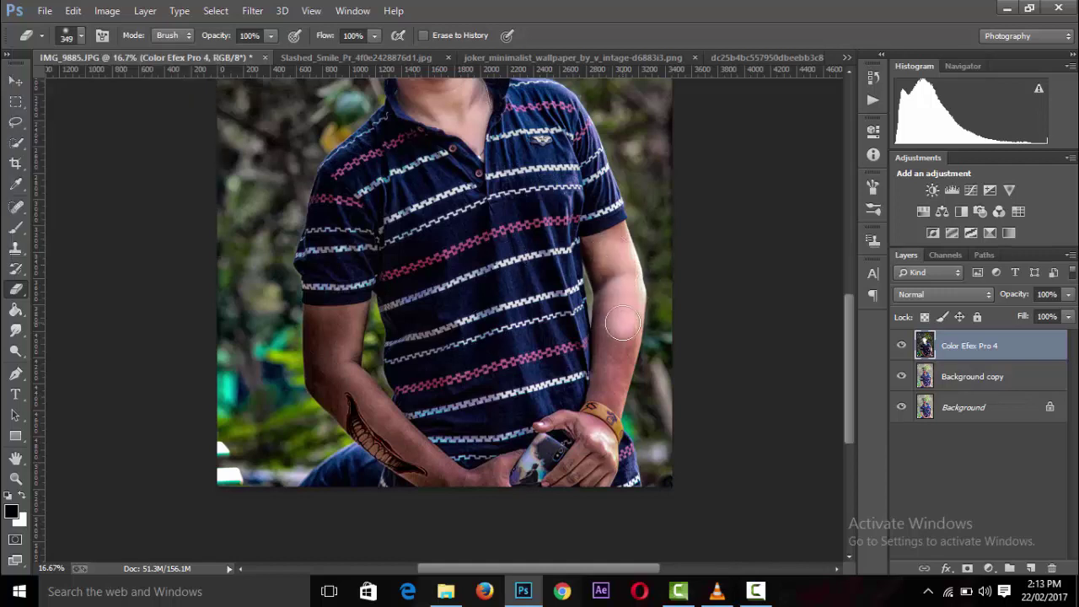
{"action": "left_click", "coordinate": [80, 37]}
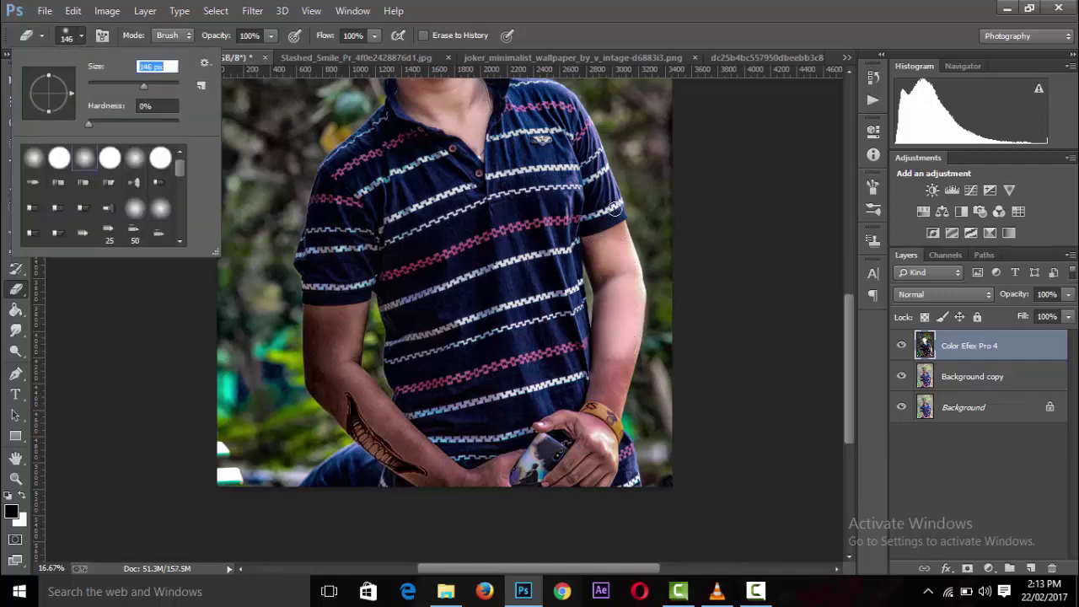
{"action": "left_click", "coordinate": [617, 234]}
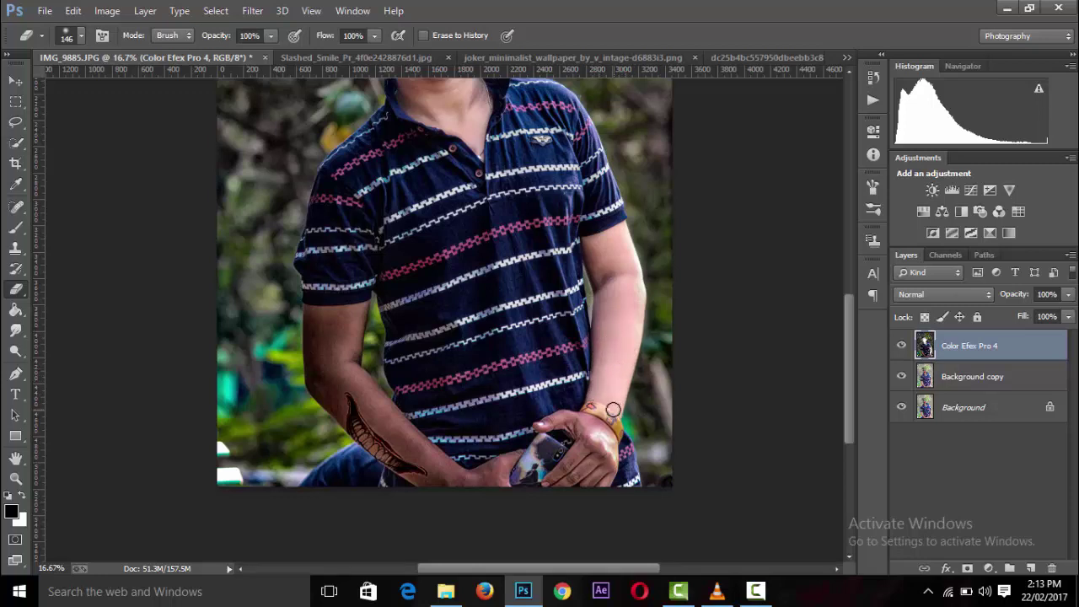
{"action": "left_click_drag", "start_coordinate": [611, 415], "coordinate": [609, 439]}
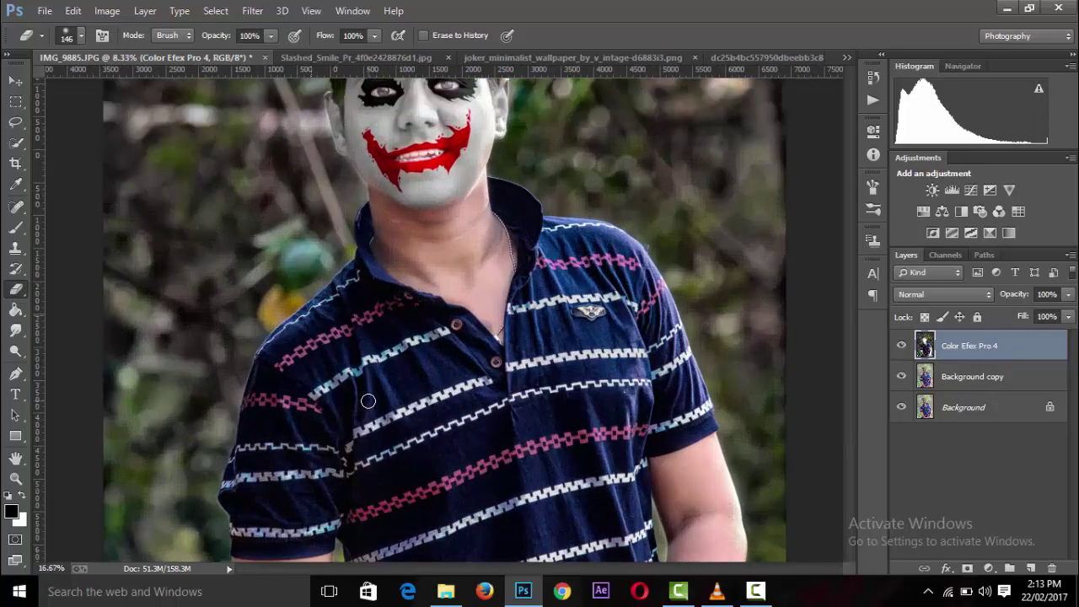
Erase the filter effect along the arm, up the forearm and over the hand by the phone
{"action": "key", "text": "ctrl+plus"}
{"action": "key", "text": "ctrl+plus"}
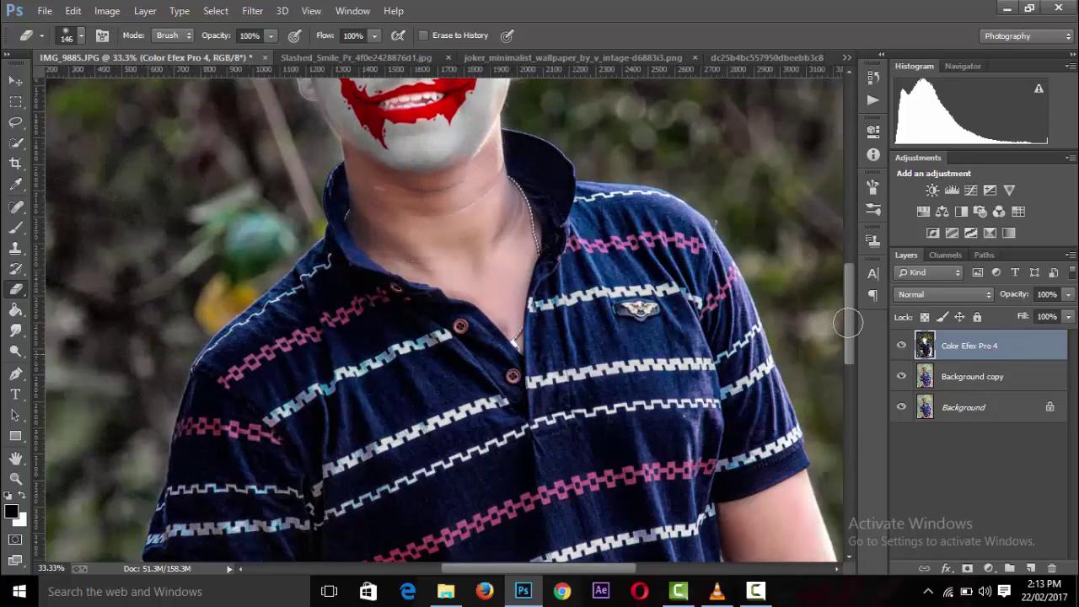
{"action": "left_click_drag", "start_coordinate": [850, 352], "coordinate": [850, 434]}
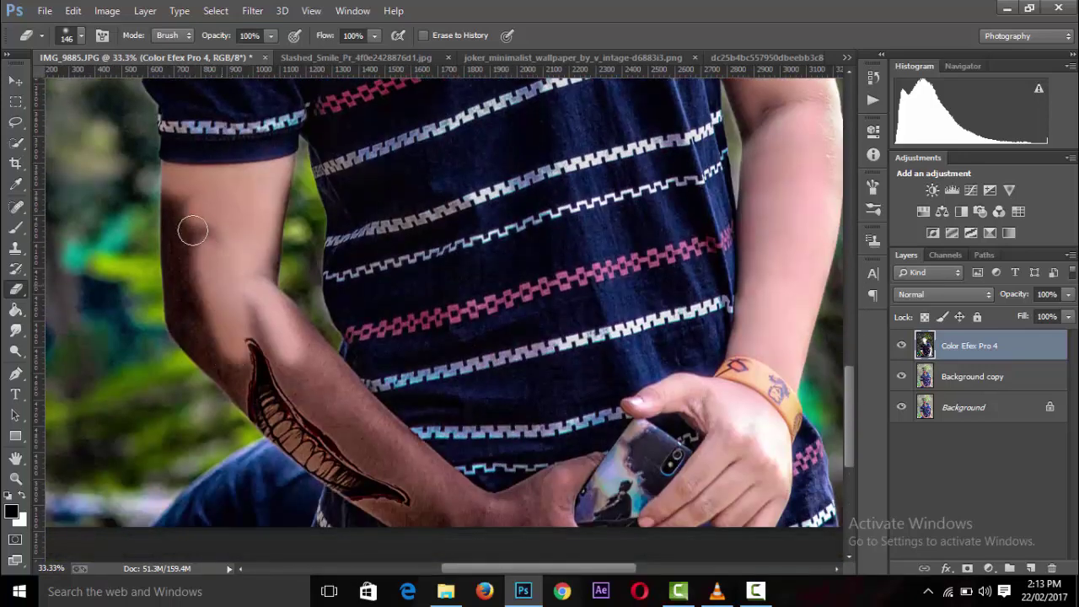
{"action": "left_click", "coordinate": [81, 36]}
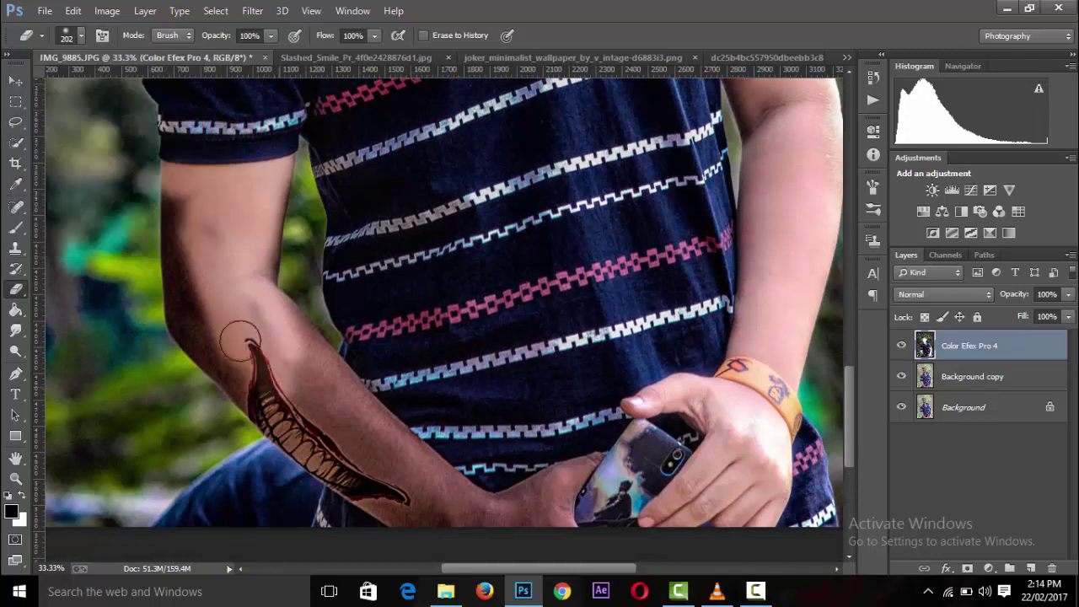
{"action": "mouse_move", "coordinate": [281, 375]}
{"action": "left_mouse_down"}
{"action": "mouse_move", "coordinate": [185, 297]}
{"action": "mouse_move", "coordinate": [181, 224]}
{"action": "mouse_move", "coordinate": [188, 313]}
{"action": "mouse_move", "coordinate": [212, 354]}
{"action": "mouse_move", "coordinate": [255, 389]}
{"action": "mouse_move", "coordinate": [303, 337]}
{"action": "mouse_move", "coordinate": [279, 312]}
{"action": "mouse_move", "coordinate": [354, 460]}
{"action": "mouse_move", "coordinate": [329, 359]}
{"action": "mouse_move", "coordinate": [426, 482]}
{"action": "left_mouse_up"}
{"action": "key", "text": "ctrl+minus"}
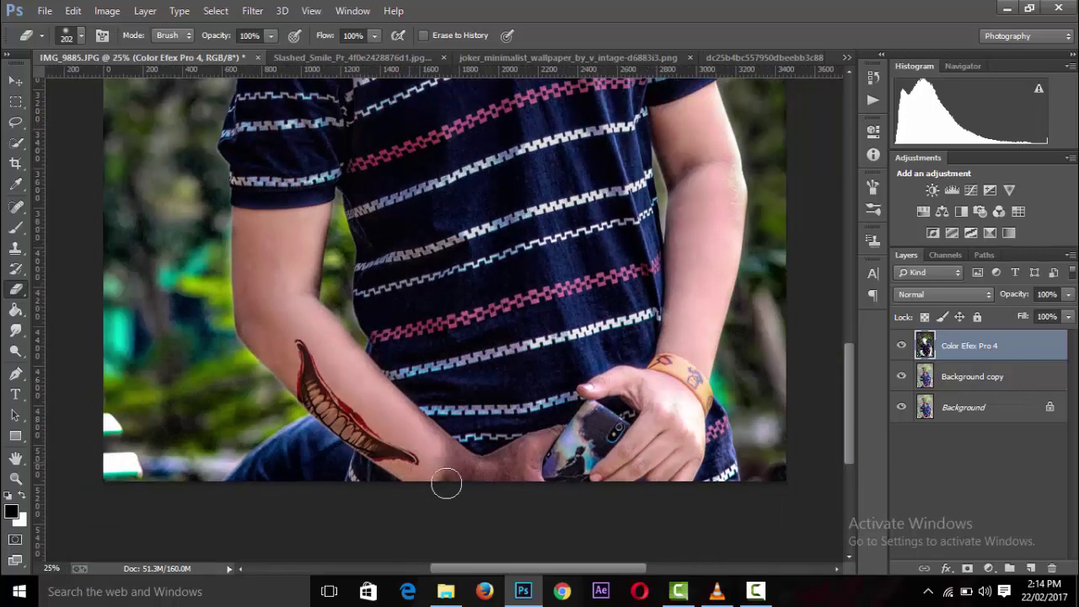
{"action": "mouse_move", "coordinate": [494, 470]}
{"action": "left_mouse_down"}
{"action": "mouse_move", "coordinate": [421, 440]}
{"action": "mouse_move", "coordinate": [414, 425]}
{"action": "left_mouse_up"}
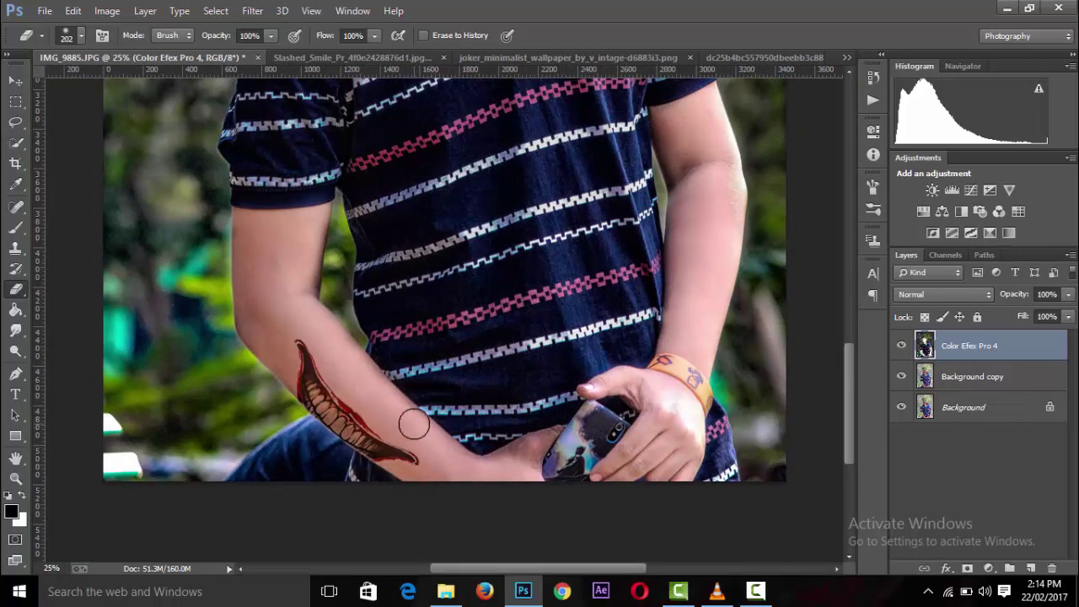
{"action": "mouse_move", "coordinate": [511, 481]}
{"action": "left_mouse_down"}
{"action": "mouse_move", "coordinate": [544, 451]}
{"action": "mouse_move", "coordinate": [503, 465]}
{"action": "left_mouse_up"}
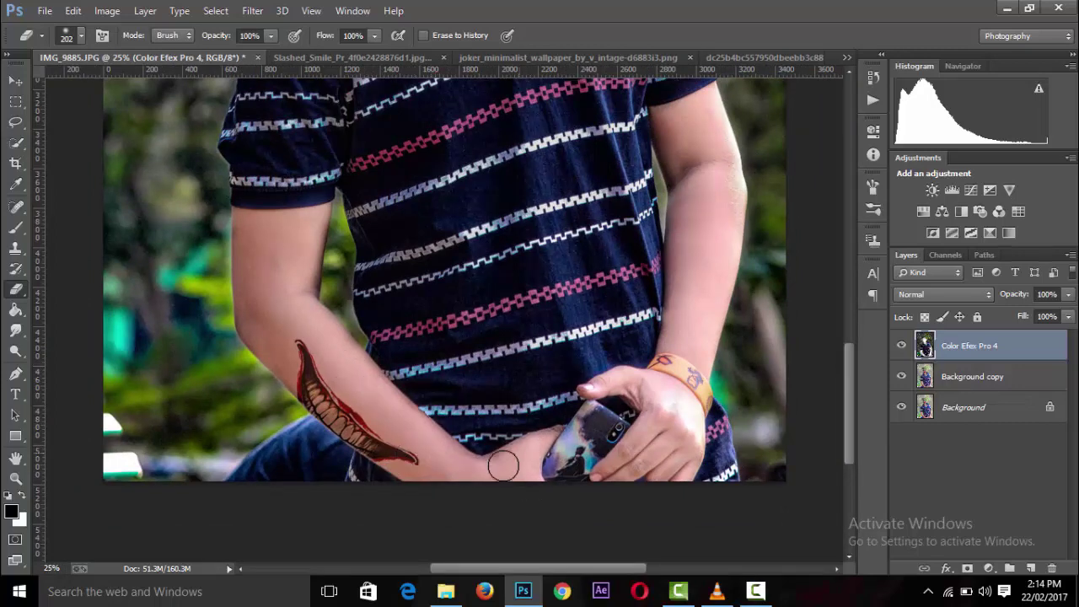
{"action": "key", "text": "ctrl+minus"}
{"action": "key", "text": "ctrl+minus"}
{"action": "key", "text": "ctrl+minus"}
{"action": "key", "text": "ctrl+minus"}
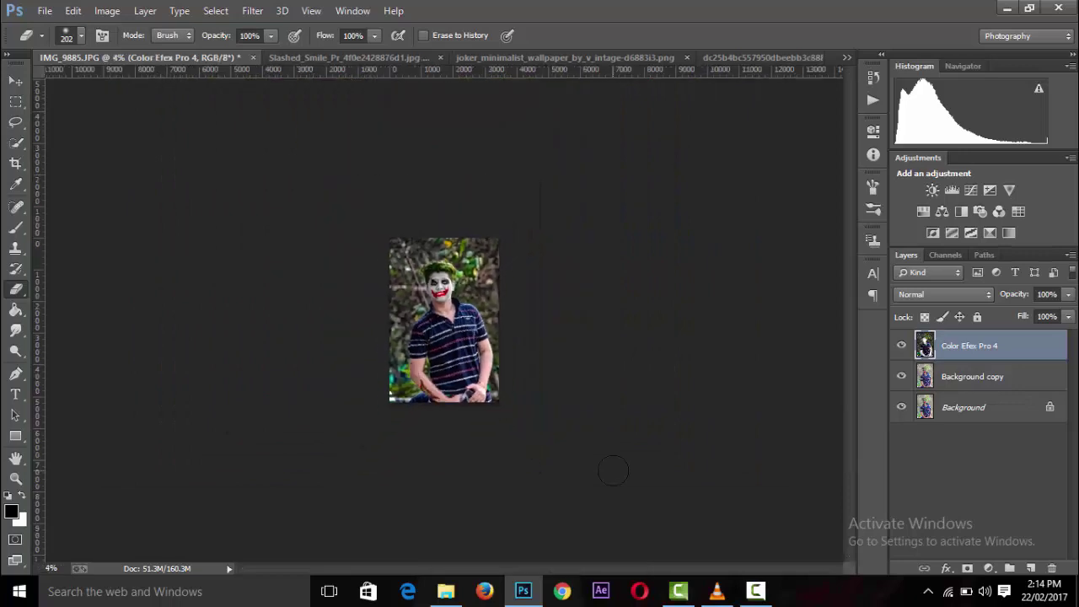
{"action": "key", "text": "ctrl+plus"}
Merge the Background copy into the Color Efex Pro 4 layer, then launch Camera Raw Filter
{"action": "key", "text": "ctrl+plus"}
{"action": "right_click", "coordinate": [980, 381]}
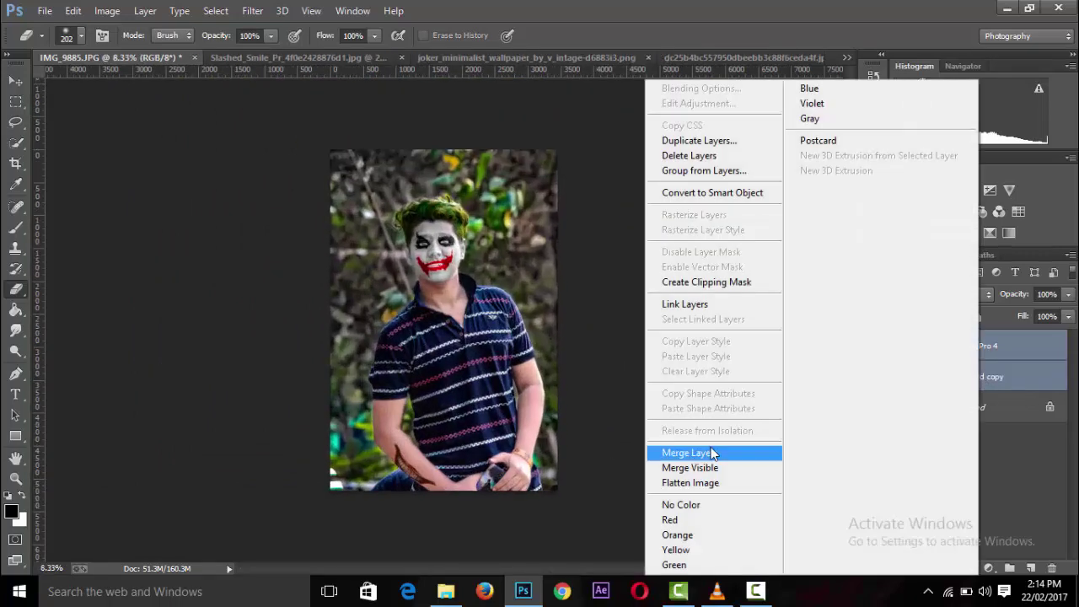
{"action": "left_click", "coordinate": [711, 450]}
{"action": "key", "text": "ctrl+plus"}
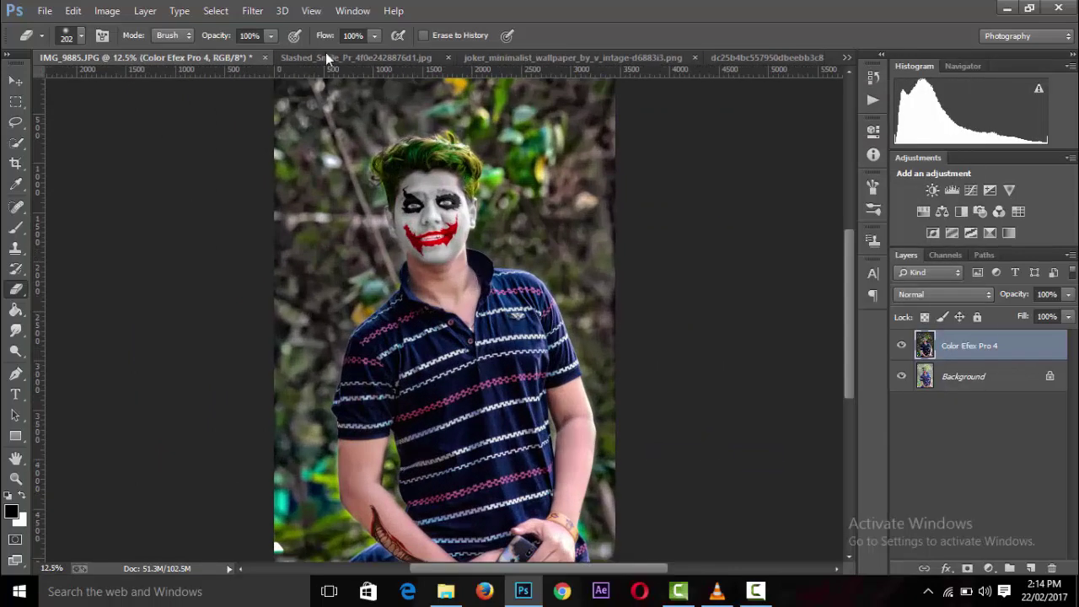
{"action": "left_click", "coordinate": [252, 10]}
{"action": "left_click", "coordinate": [279, 100]}
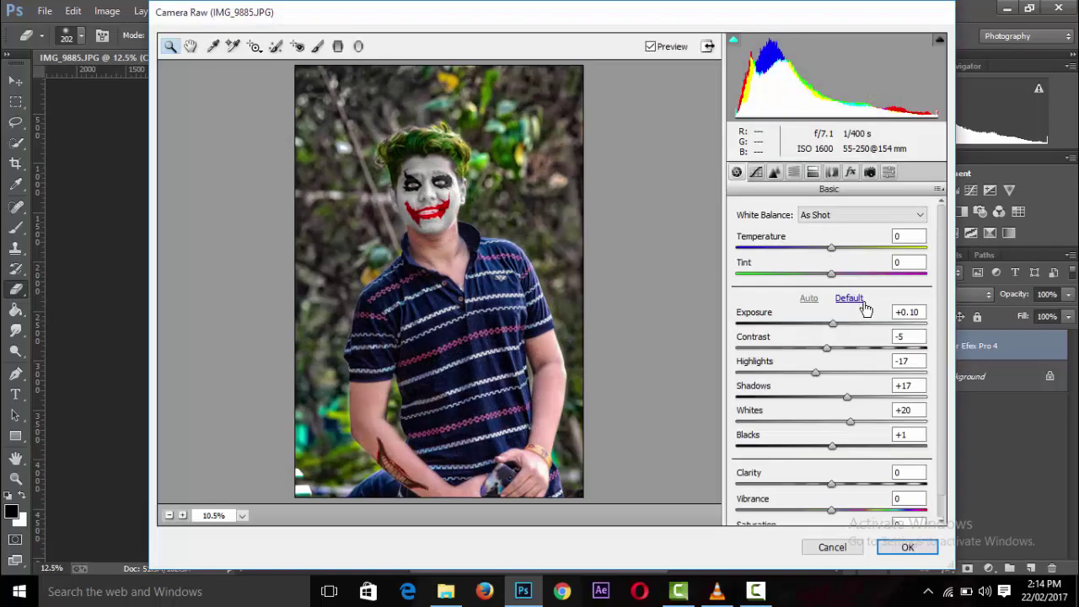
Reset the Basic sliders to default, then set Blacks to -23 and Shadows to +11
{"action": "left_click", "coordinate": [861, 301]}
{"action": "left_click_drag", "start_coordinate": [882, 488], "coordinate": [843, 489]}
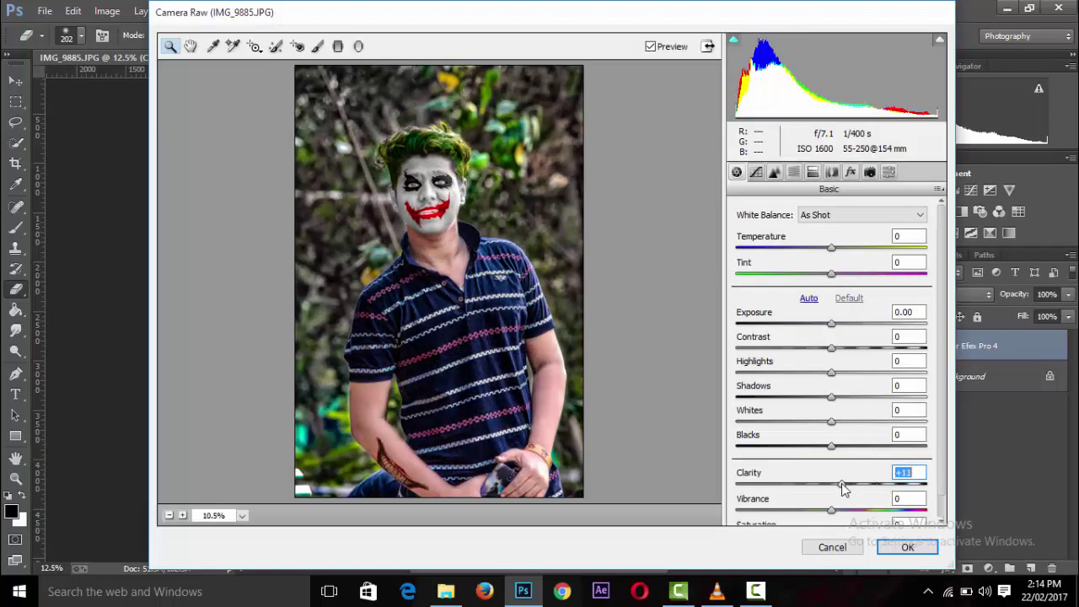
{"action": "double_click", "coordinate": [843, 485]}
{"action": "left_click_drag", "start_coordinate": [831, 446], "coordinate": [809, 449]}
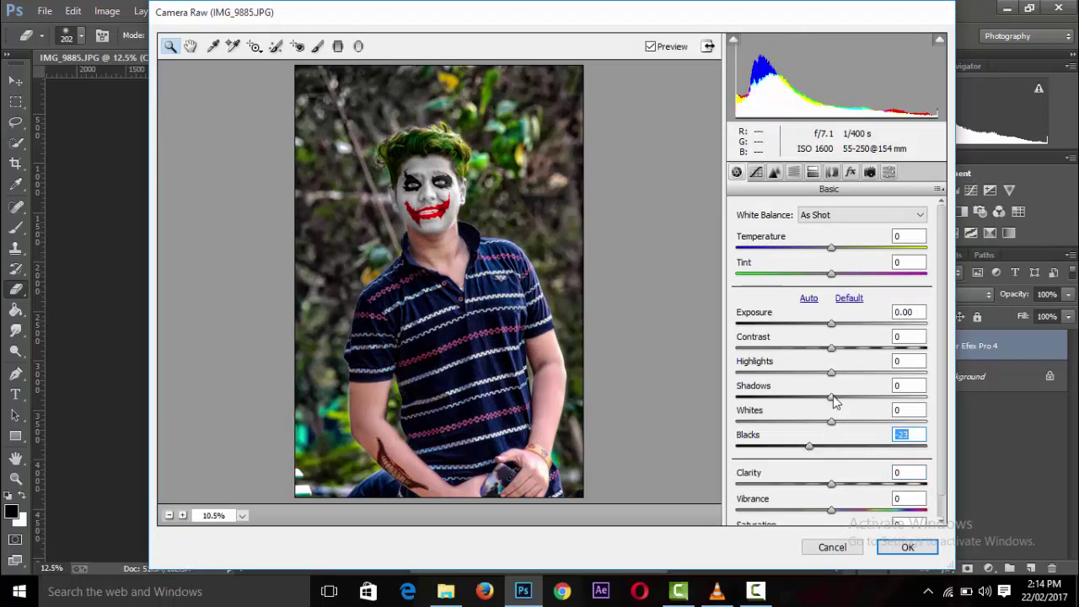
{"action": "mouse_move", "coordinate": [832, 397]}
{"action": "left_mouse_down"}
{"action": "mouse_move", "coordinate": [843, 399]}
{"action": "mouse_move", "coordinate": [798, 375]}
{"action": "left_mouse_up"}
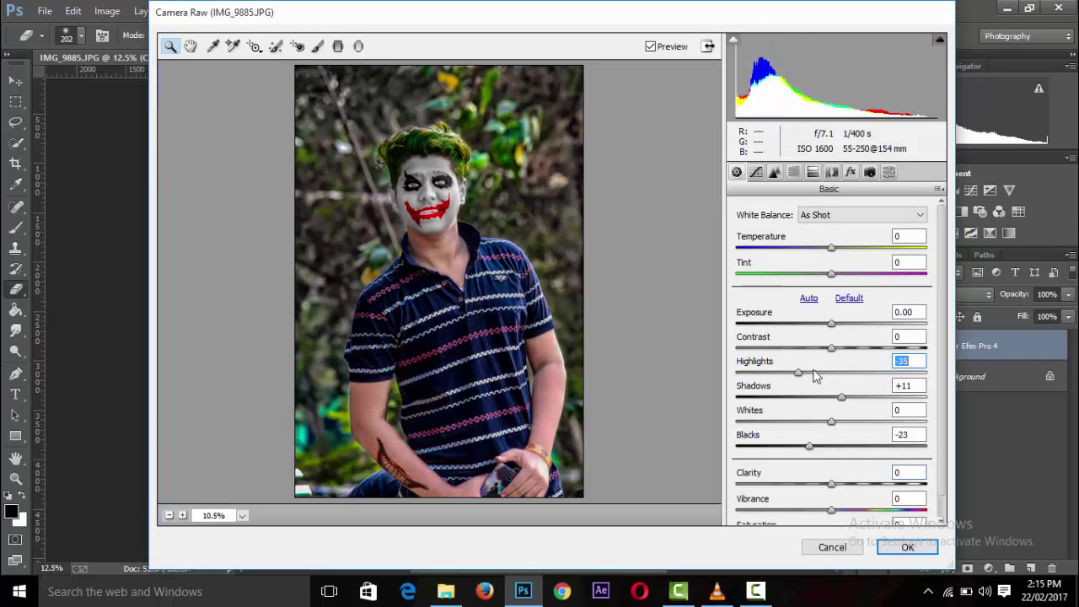
Raise HSL saturation for Oranges (+33) and Blues (+70), then apply the grade
{"action": "left_click", "coordinate": [794, 172]}
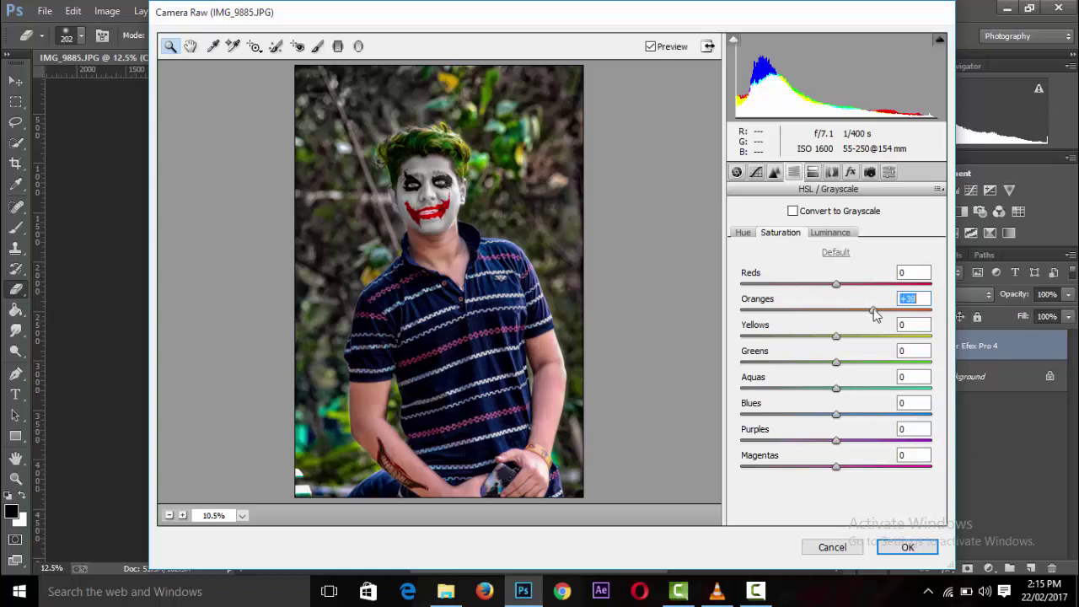
{"action": "left_click", "coordinate": [860, 234]}
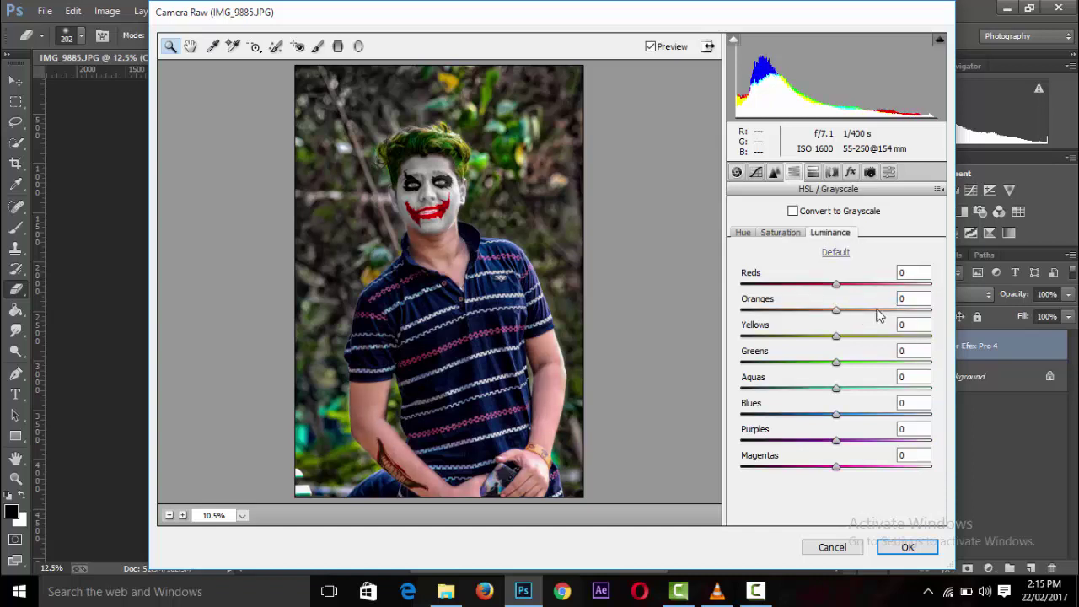
{"action": "left_click", "coordinate": [877, 311]}
{"action": "left_click", "coordinate": [791, 234]}
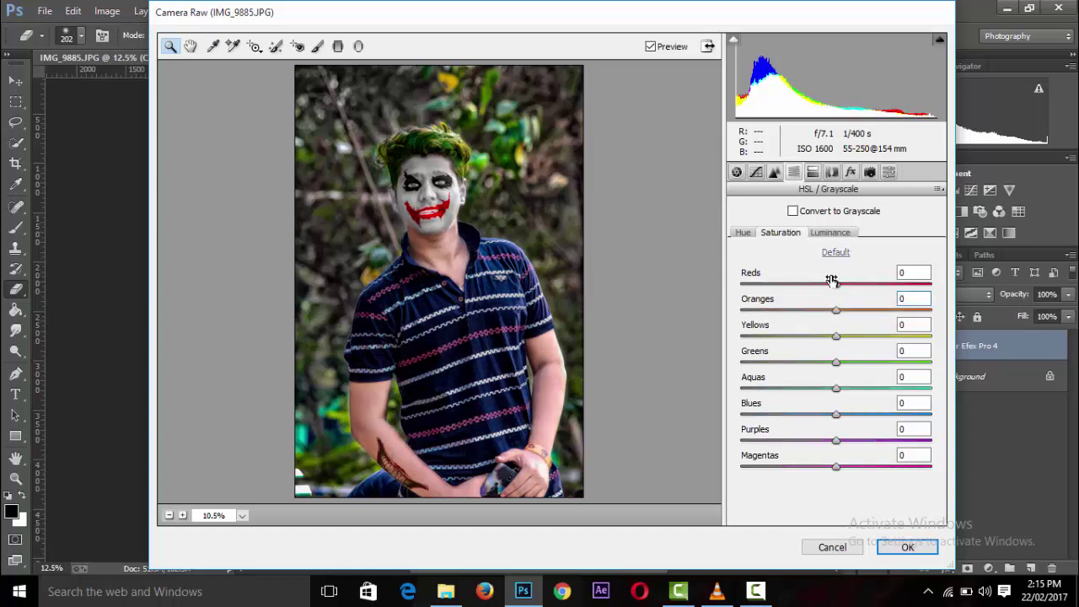
{"action": "left_click", "coordinate": [903, 414]}
{"action": "left_click", "coordinate": [905, 547]}
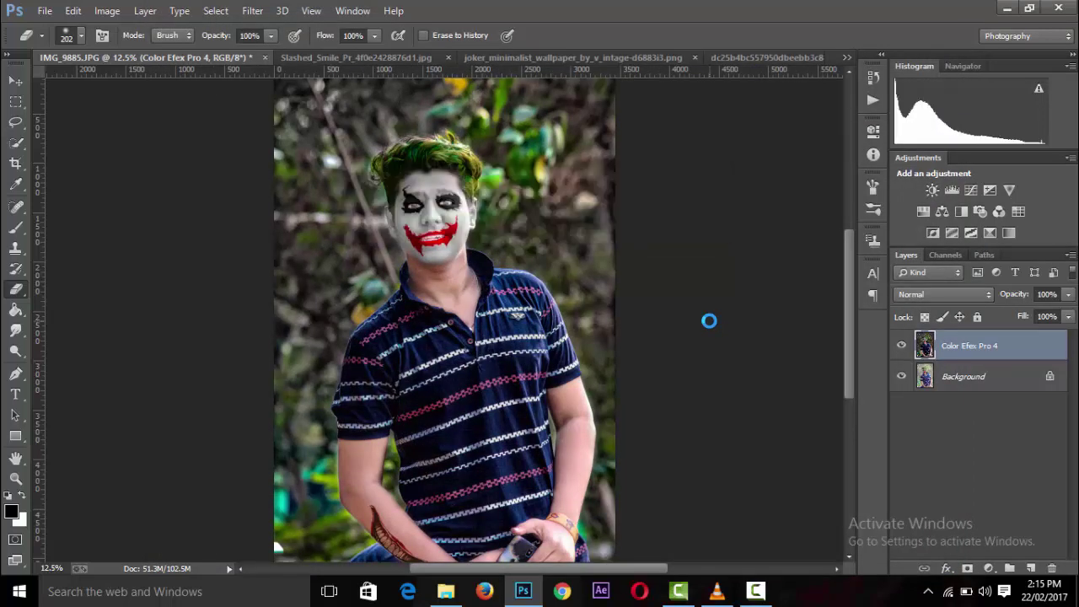
Brush a Quick Selection over the figure, refining the gap between right arm and torso
{"action": "key", "text": "ctrl+minus"}
{"action": "key", "text": "ctrl+minus"}
{"action": "key", "text": "ctrl+minus"}
{"action": "key", "text": "ctrl+minus"}
{"action": "key", "text": "ctrl+plus"}
{"action": "key", "text": "ctrl+plus"}
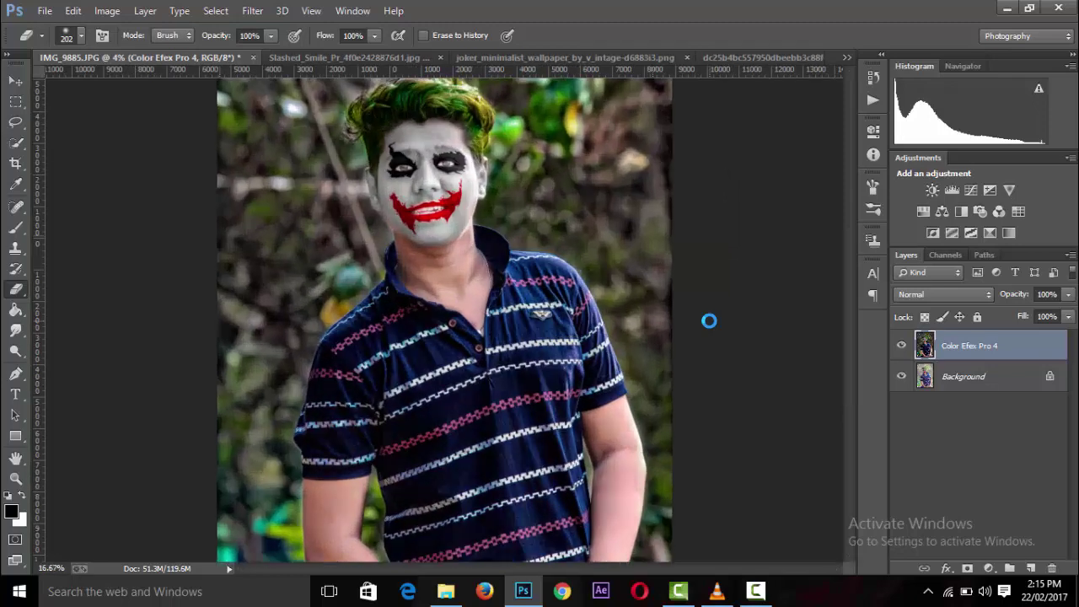
{"action": "key", "text": "ctrl+0"}
{"action": "key", "text": "w"}
{"action": "left_click_drag", "start_coordinate": [350, 165], "coordinate": [354, 337]}
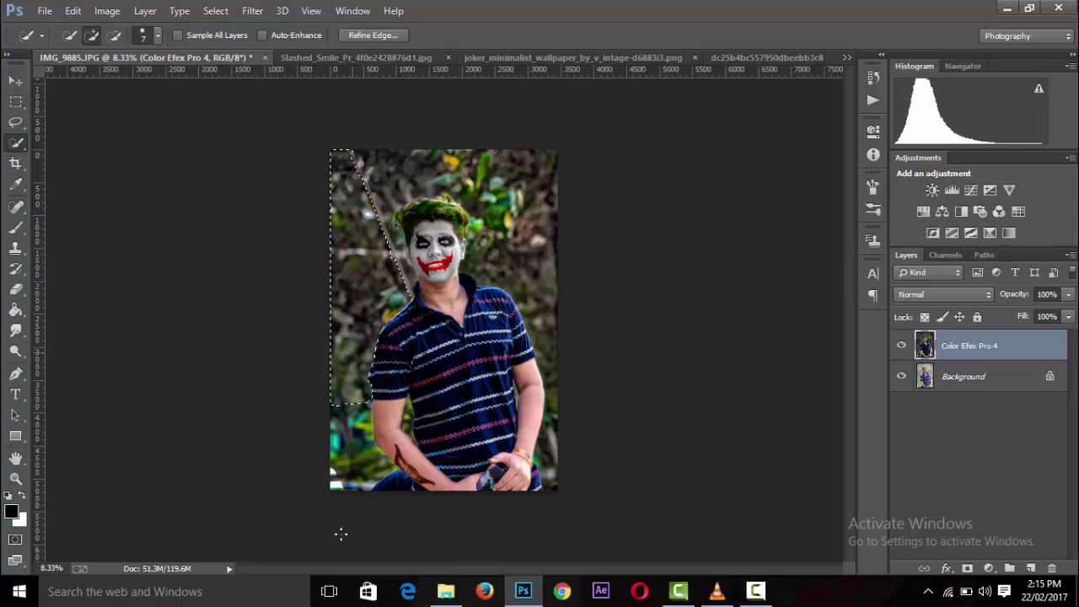
{"action": "key", "text": "ctrl+plus"}
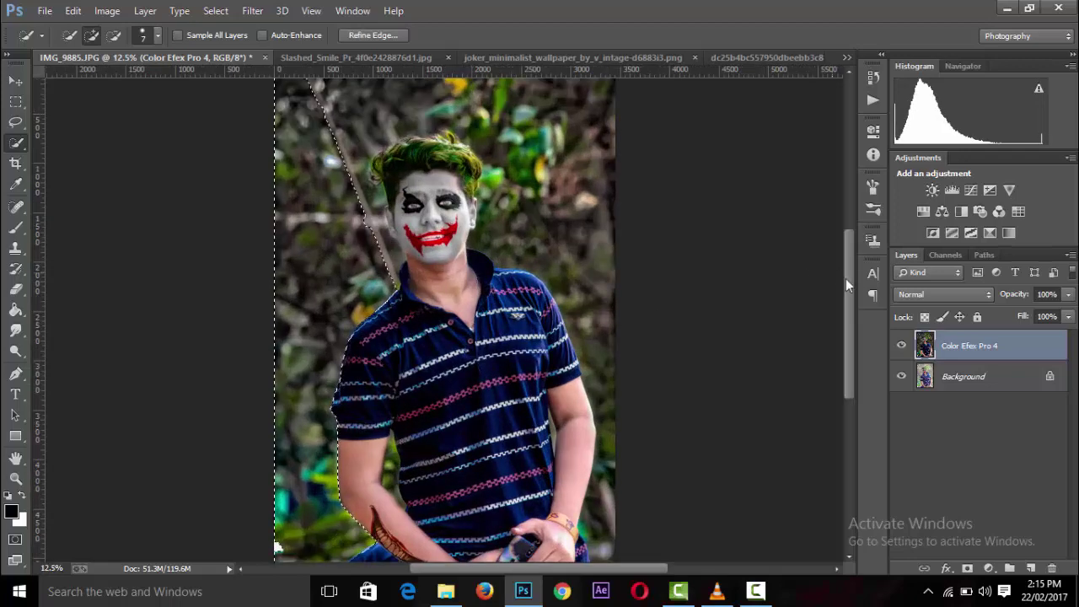
{"action": "left_click_drag", "start_coordinate": [846, 278], "coordinate": [851, 330]}
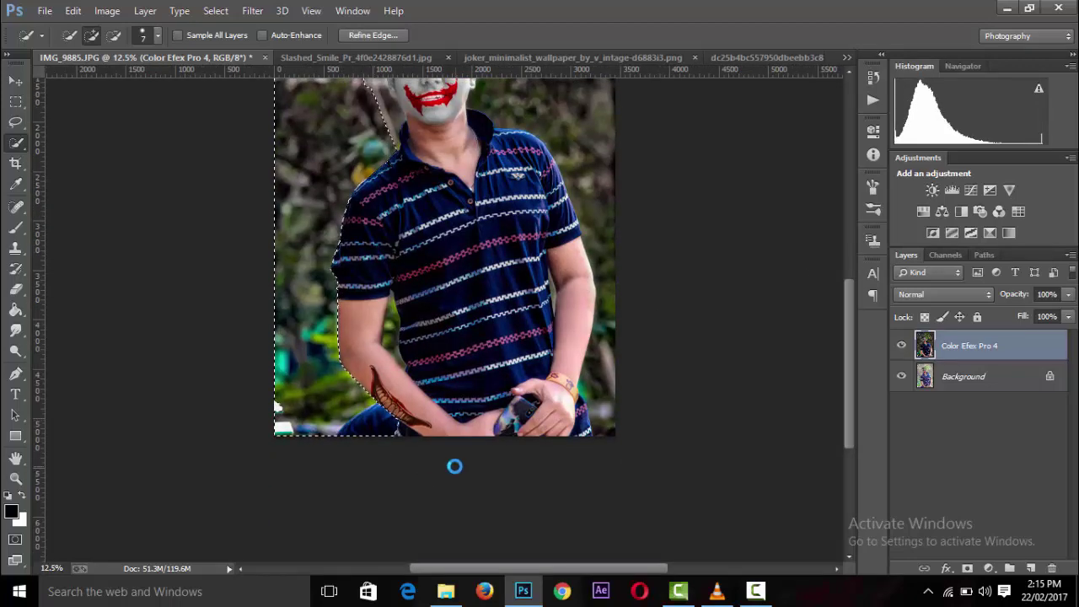
{"action": "key", "text": "ctrl+plus"}
{"action": "key", "text": "ctrl+plus"}
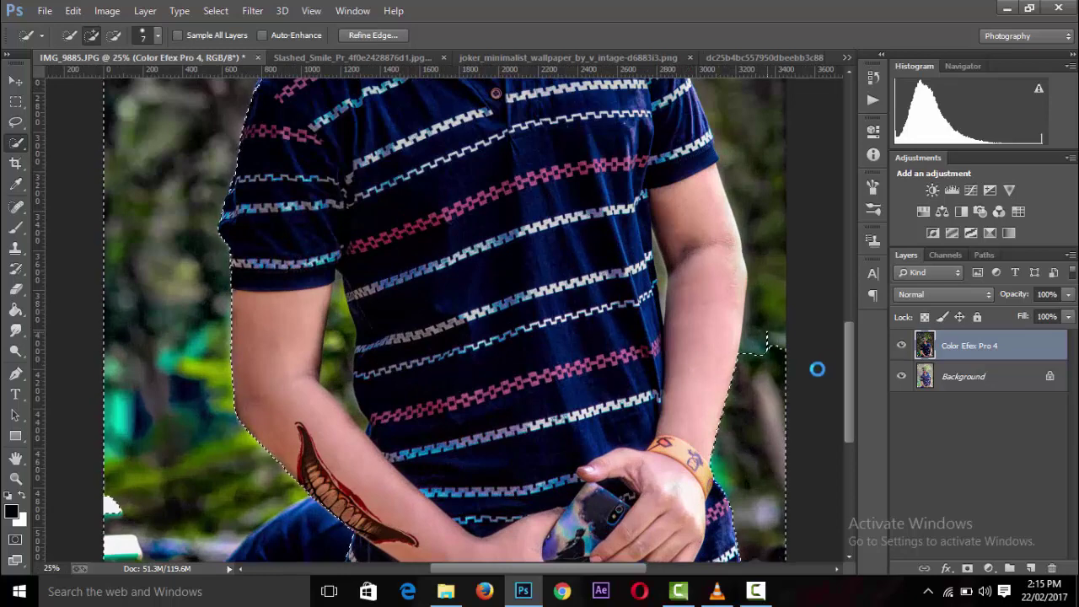
{"action": "key", "text": "ctrl+minus"}
{"action": "key", "text": "ctrl+minus"}
{"action": "key", "text": "ctrl+minus"}
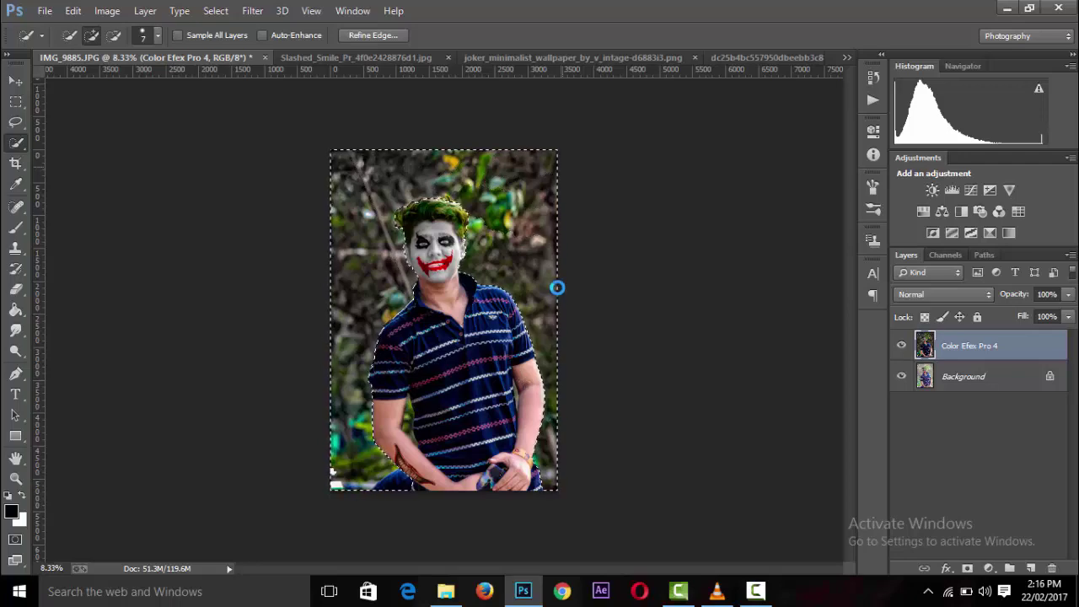
{"action": "key", "text": "ctrl+plus"}
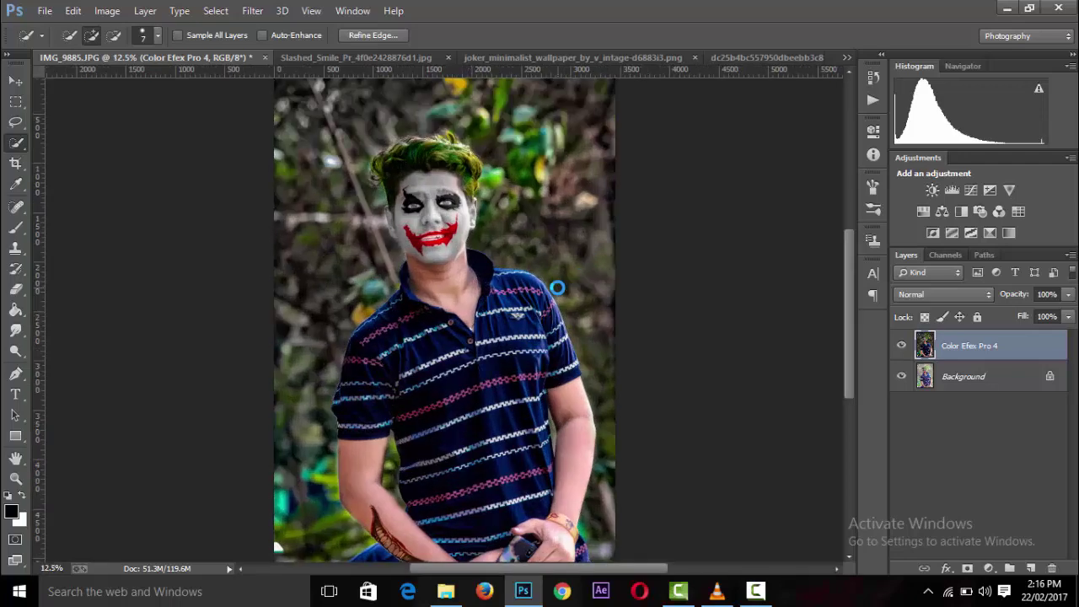
{"action": "key", "text": "ctrl+plus"}
{"action": "left_click_drag", "start_coordinate": [620, 426], "coordinate": [603, 413]}
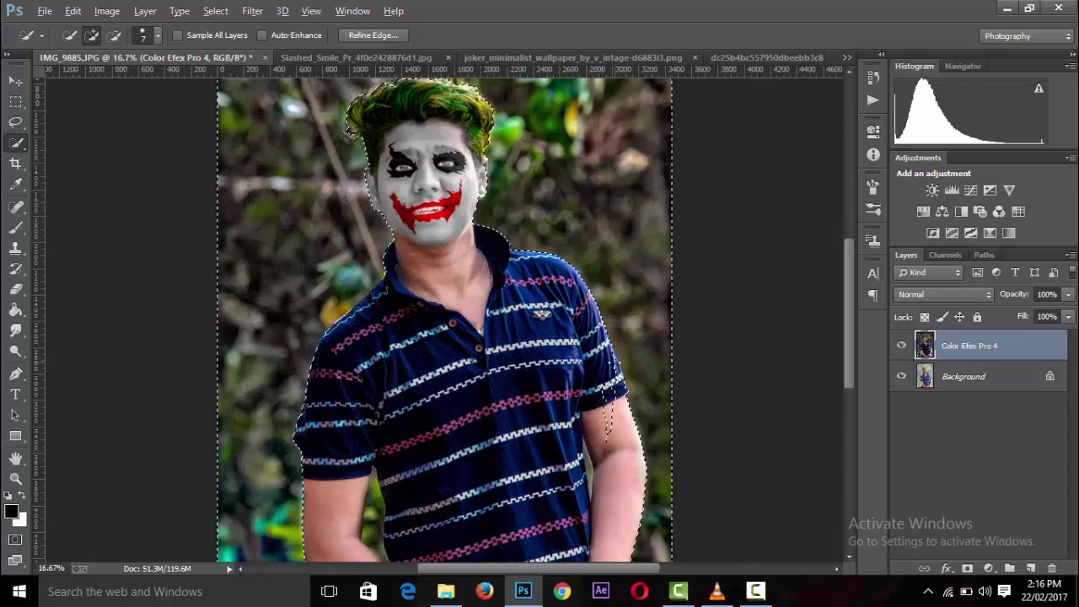
Clean up the neck and shirt edge with Alt-subtract and a 60 px brush, then zoom out
{"action": "left_click", "coordinate": [605, 418], "text": "alt"}
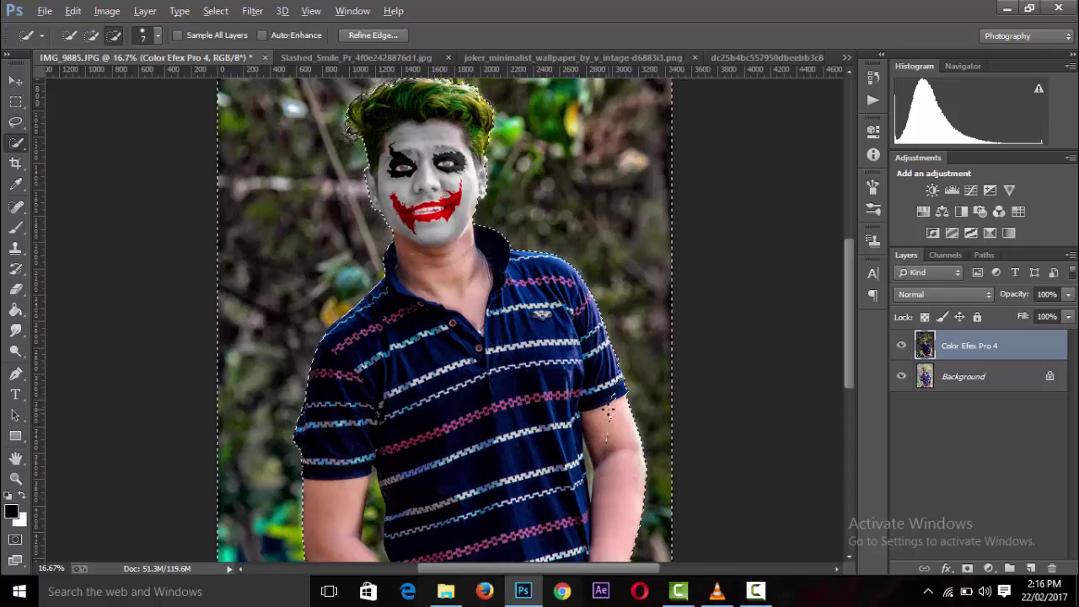
{"action": "key", "text": "ctrl+minus"}
{"action": "key", "text": "ctrl+minus"}
{"action": "key", "text": "ctrl+minus"}
{"action": "key", "text": "ctrl+plus"}
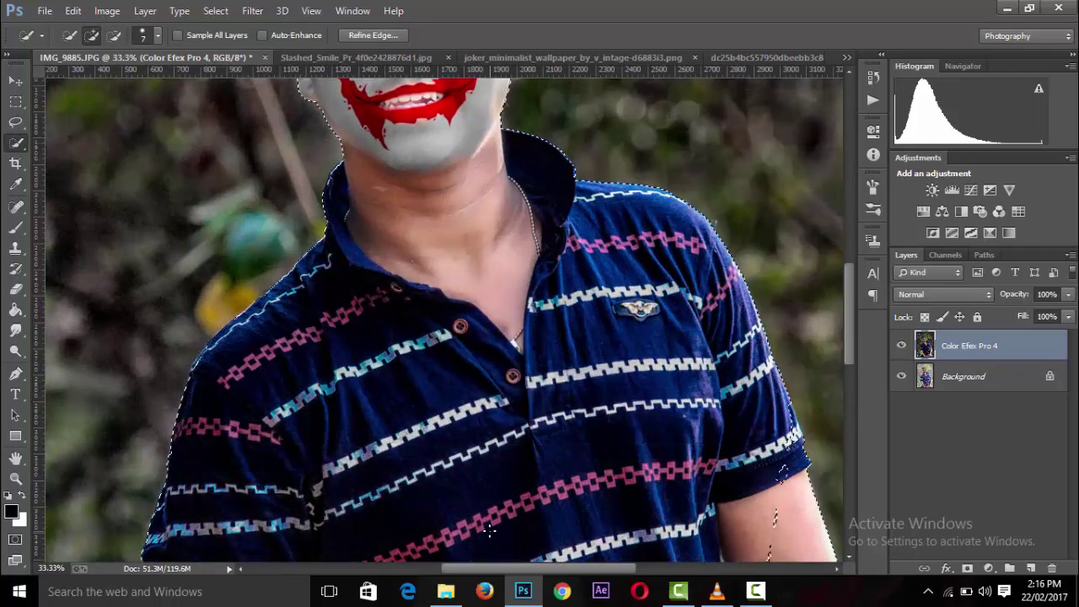
{"action": "scroll", "coordinate": [445, 320], "scroll_direction": "right", "scroll_amount": 3}
{"action": "key", "text": "alt"}
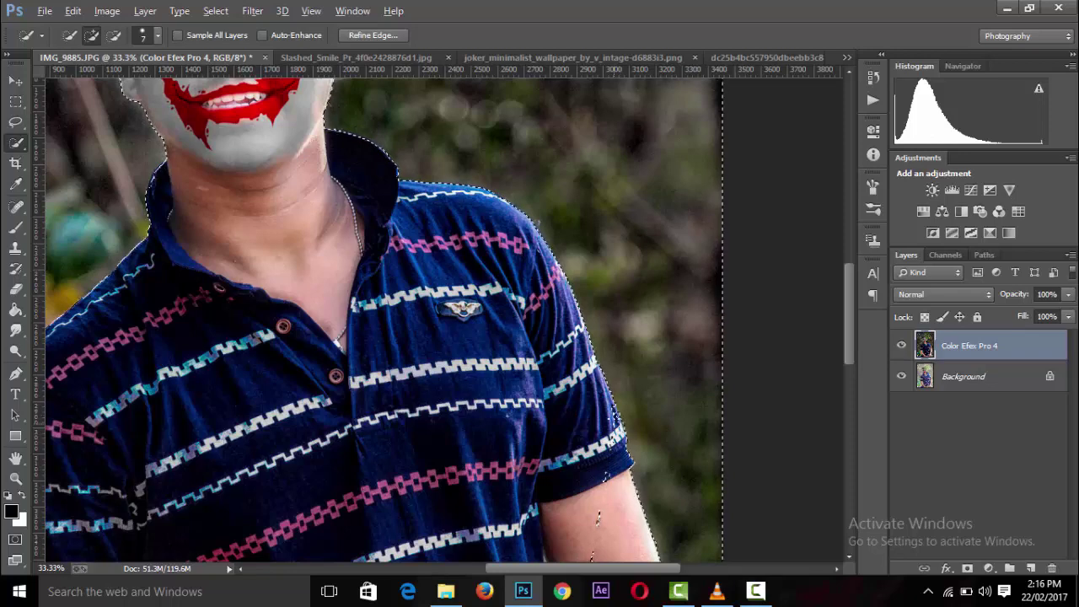
{"action": "scroll", "coordinate": [758, 379], "scroll_direction": "down", "scroll_amount": 3}
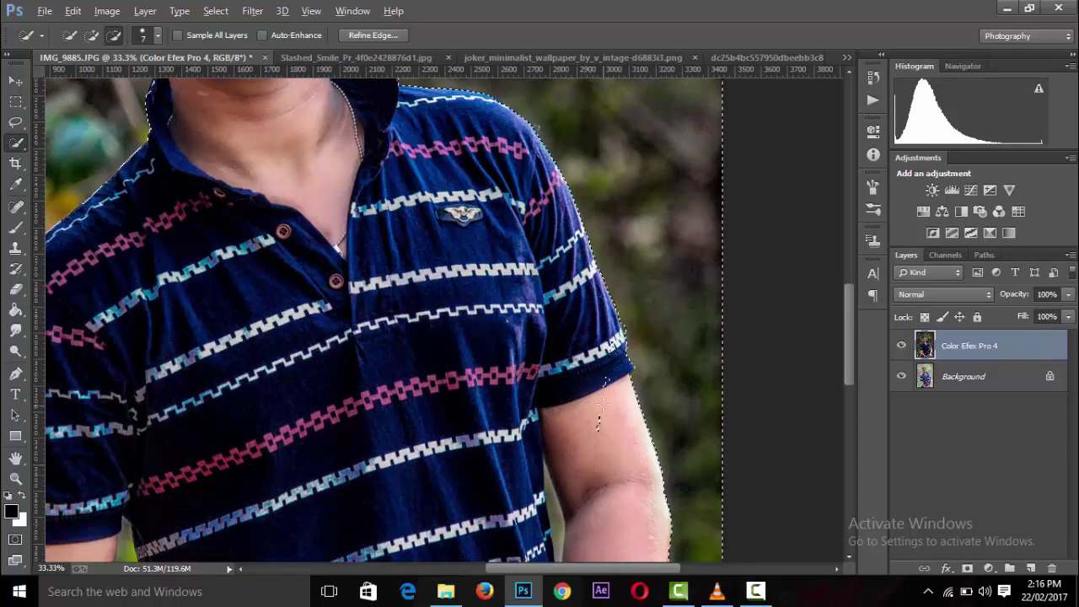
{"action": "left_click", "coordinate": [157, 35]}
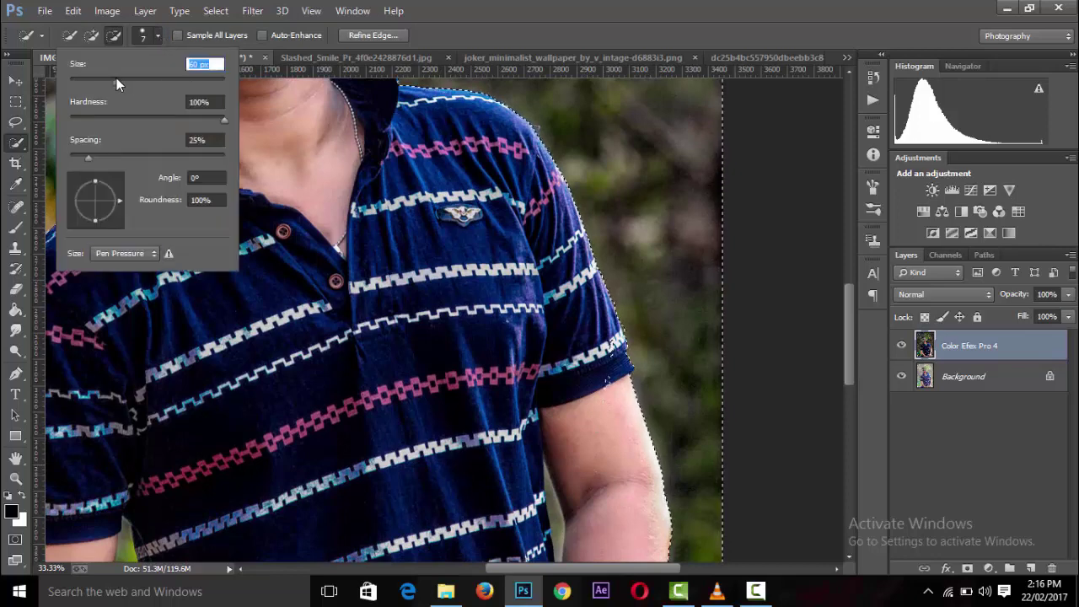
{"action": "type", "text": "60"}
{"action": "key", "text": "Return"}
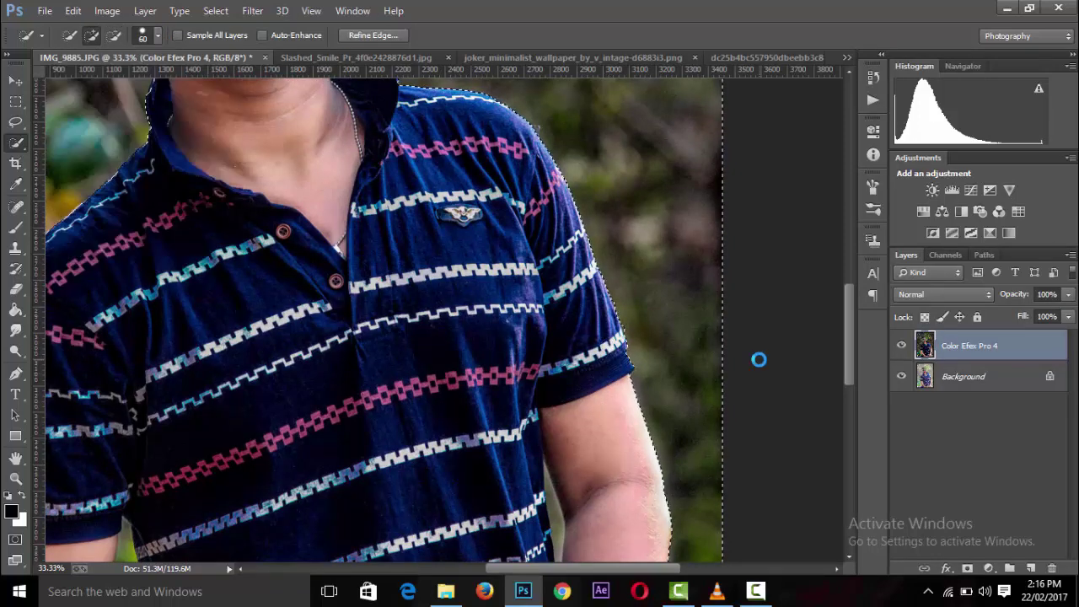
{"action": "key", "text": "ctrl+minus"}
{"action": "key", "text": "ctrl+minus"}
{"action": "key", "text": "ctrl+minus"}
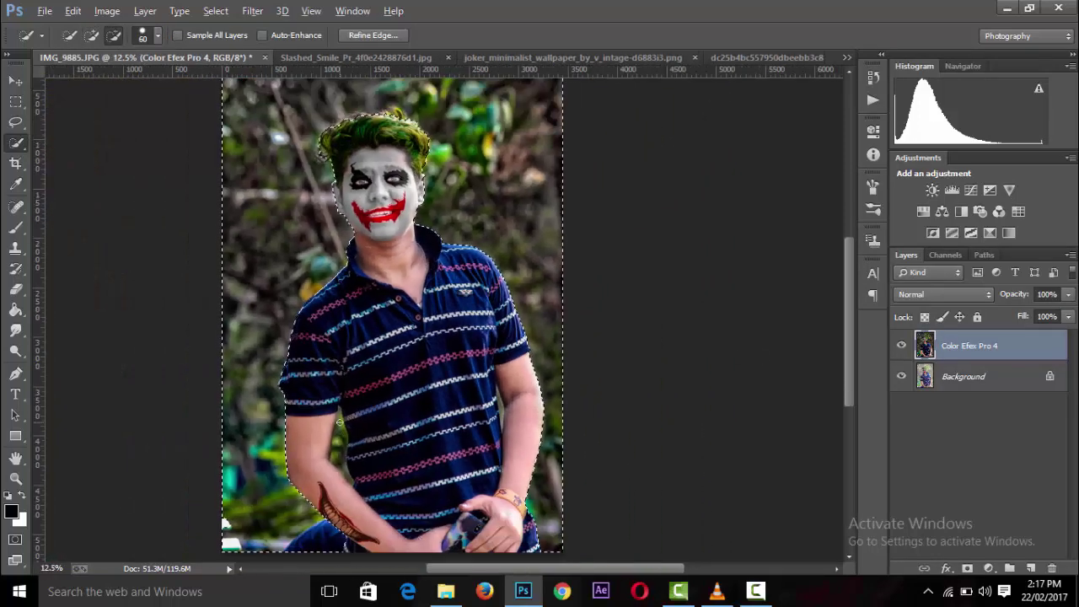
{"action": "key", "text": "alt"}
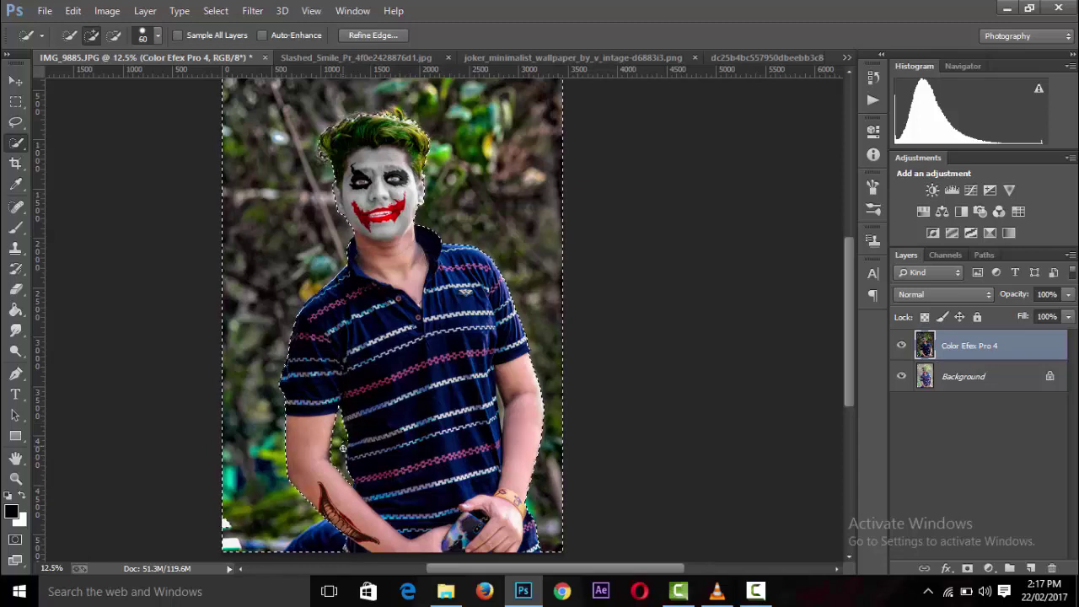
{"action": "key", "text": "ctrl+minus"}
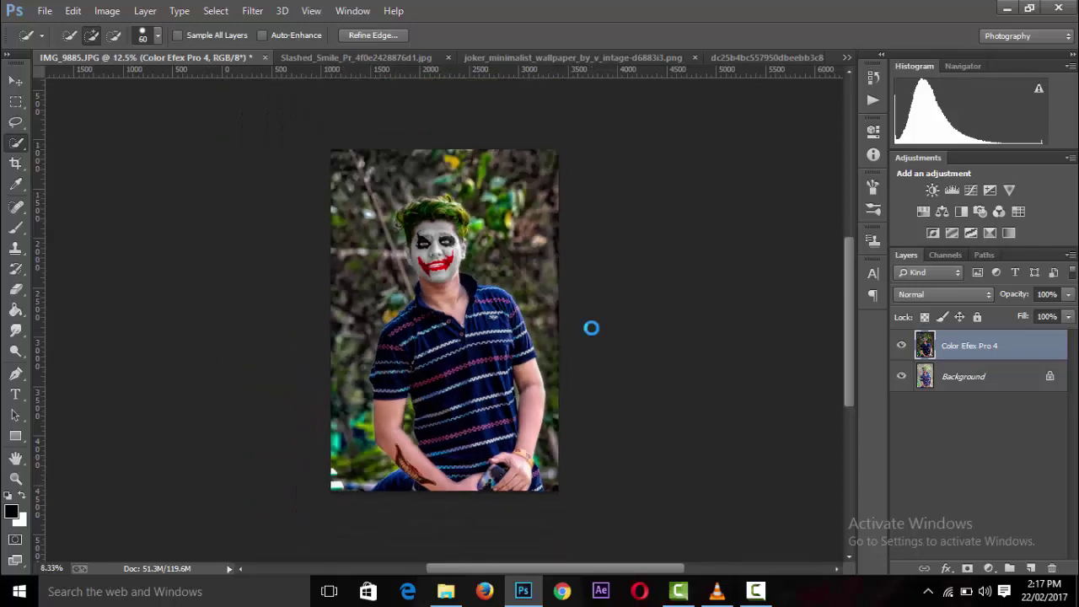
Refine the figure selection's edge with a 100 px refine brush and a 1.2 px radius
{"action": "left_click", "coordinate": [371, 35]}
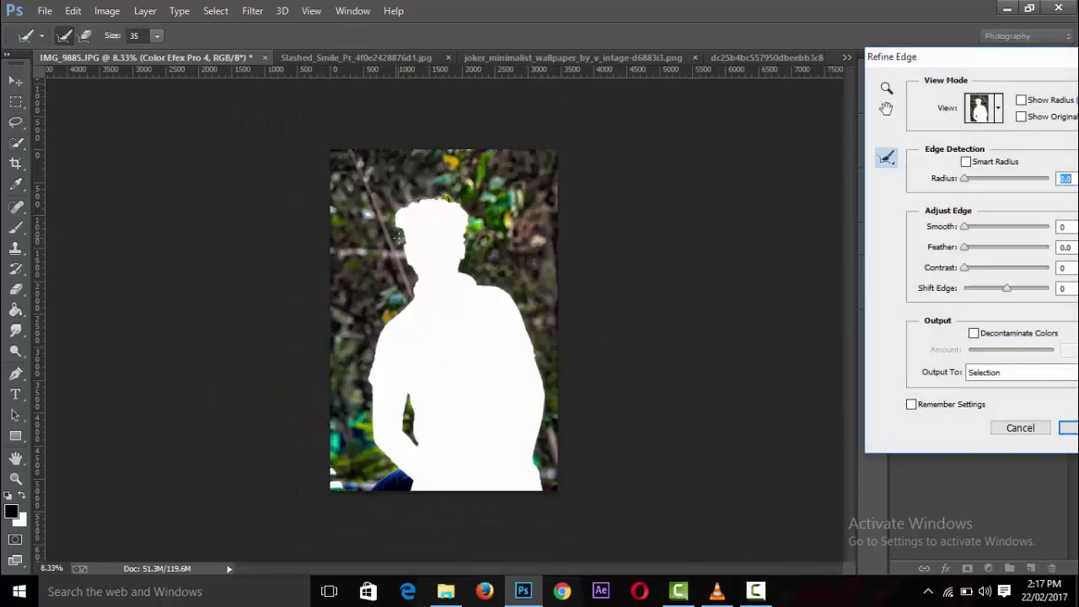
{"action": "left_click", "coordinate": [135, 36]}
{"action": "type", "text": "100"}
{"action": "key", "text": "Return"}
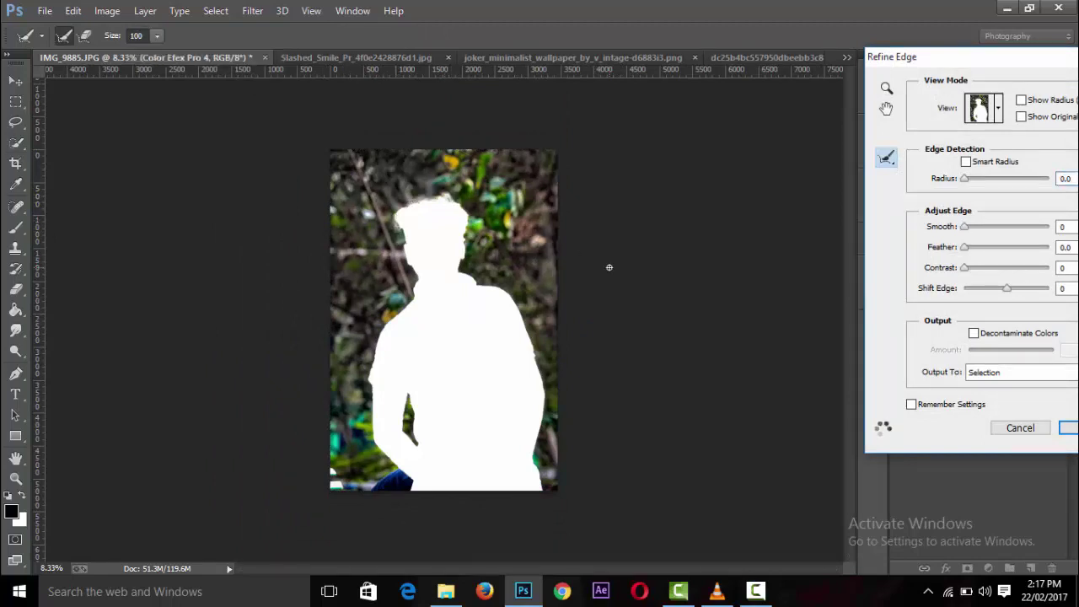
{"action": "left_click_drag", "start_coordinate": [966, 179], "coordinate": [971, 180]}
{"action": "left_click", "coordinate": [968, 227]}
{"action": "left_click", "coordinate": [1067, 430]}
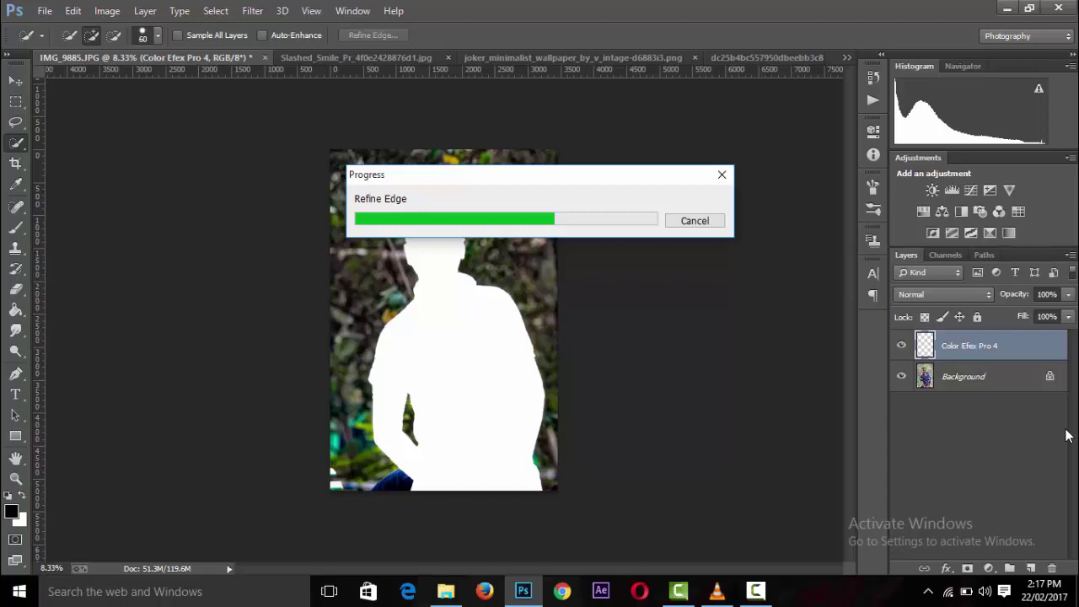
{"action": "left_click", "coordinate": [252, 10]}
{"action": "mouse_move", "coordinate": [261, 200]}
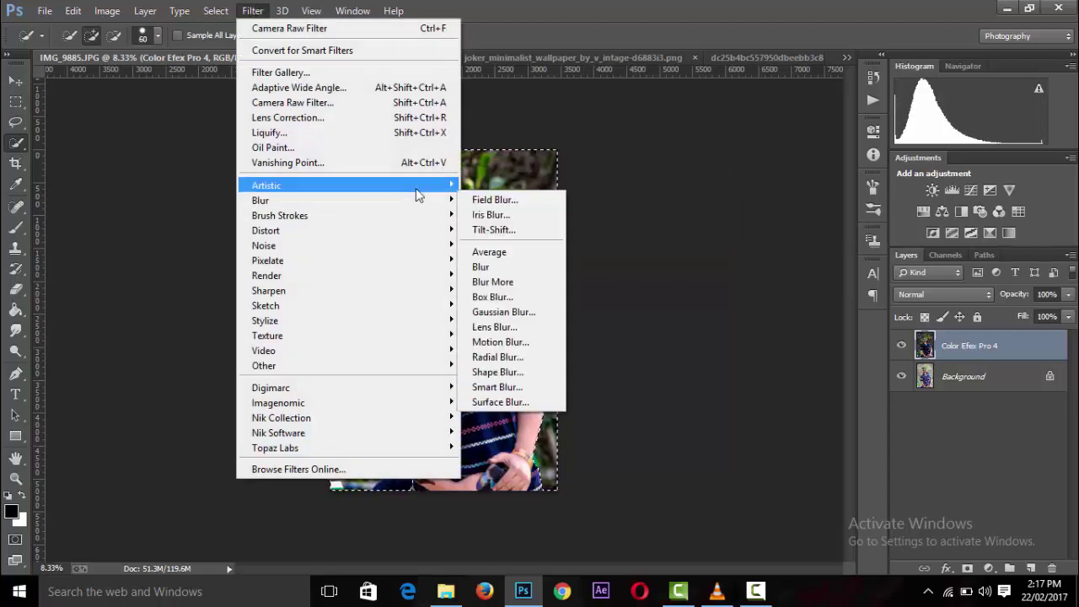
Apply an 89.2 px Gaussian Blur to the background and zoom in to check it
{"action": "left_click", "coordinate": [509, 312]}
{"action": "mouse_move", "coordinate": [854, 401]}
{"action": "left_mouse_down"}
{"action": "mouse_move", "coordinate": [896, 405]}
{"action": "mouse_move", "coordinate": [881, 400]}
{"action": "left_mouse_up"}
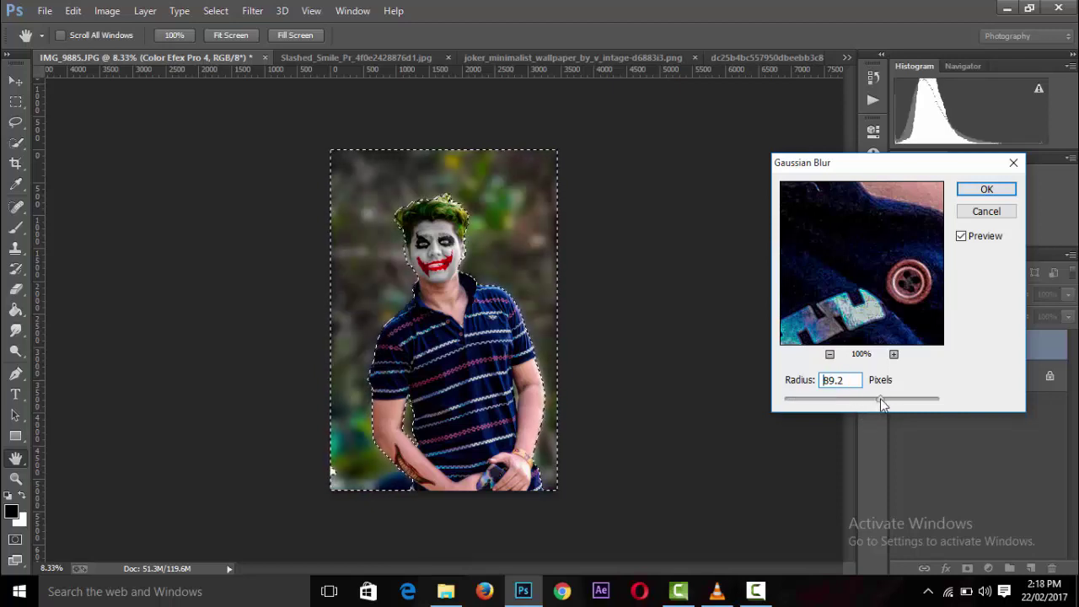
{"action": "left_click", "coordinate": [989, 193]}
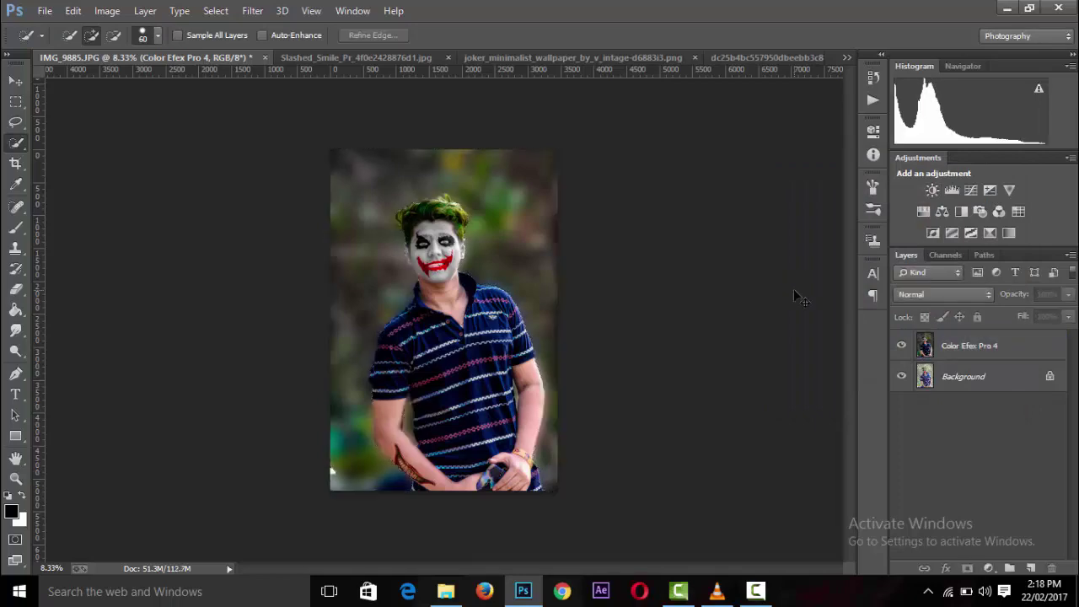
{"action": "key", "text": "ctrl+minus"}
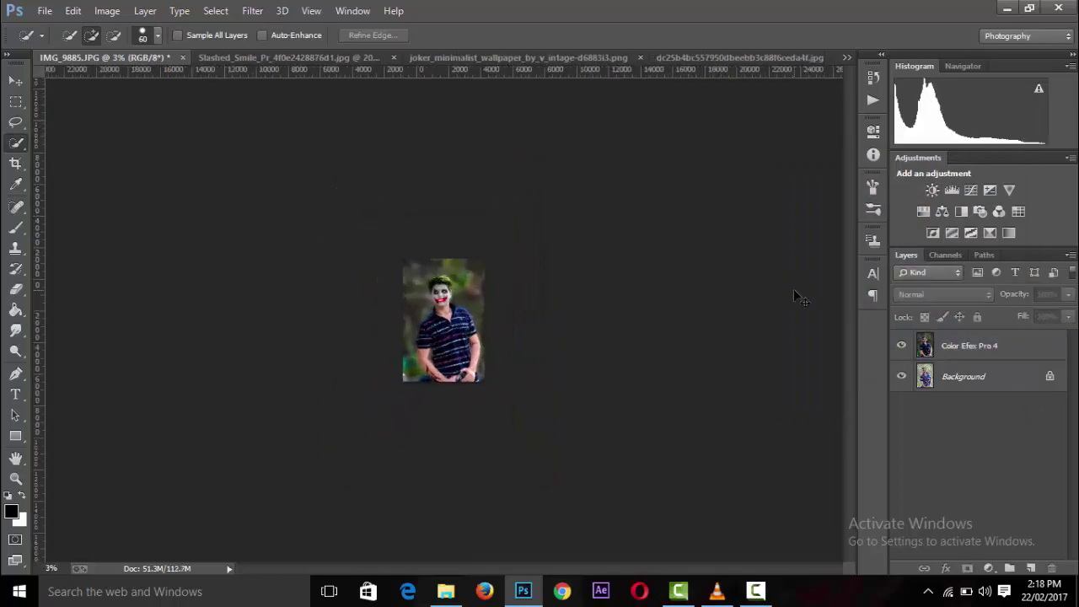
{"action": "key", "text": "ctrl+plus"}
{"action": "key", "text": "ctrl+plus"}
{"action": "key", "text": "ctrl+plus"}
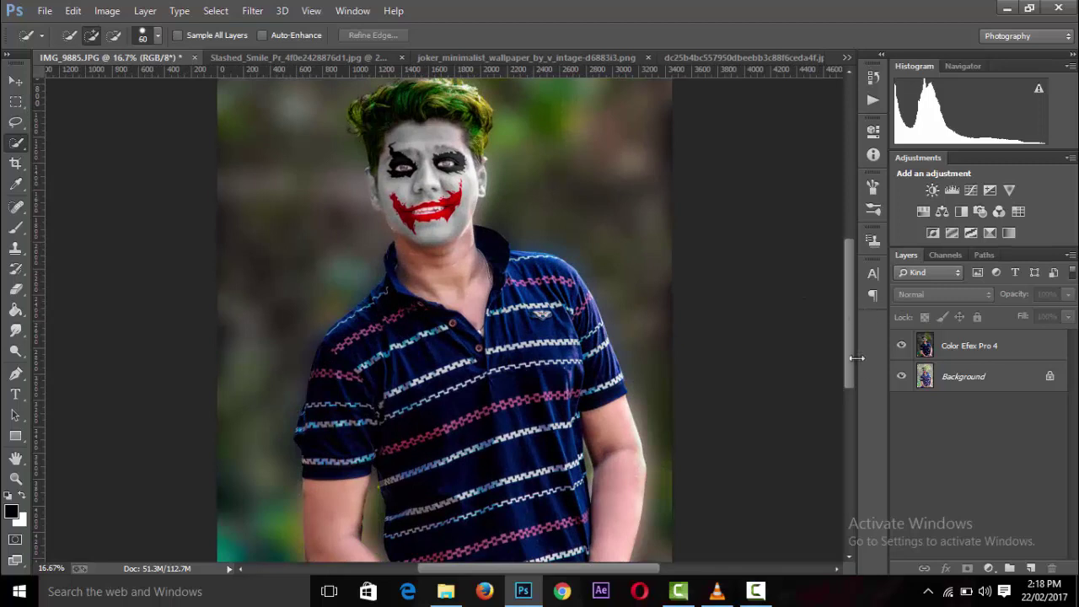
{"action": "scroll", "coordinate": [699, 438], "scroll_direction": "down", "scroll_amount": 3}
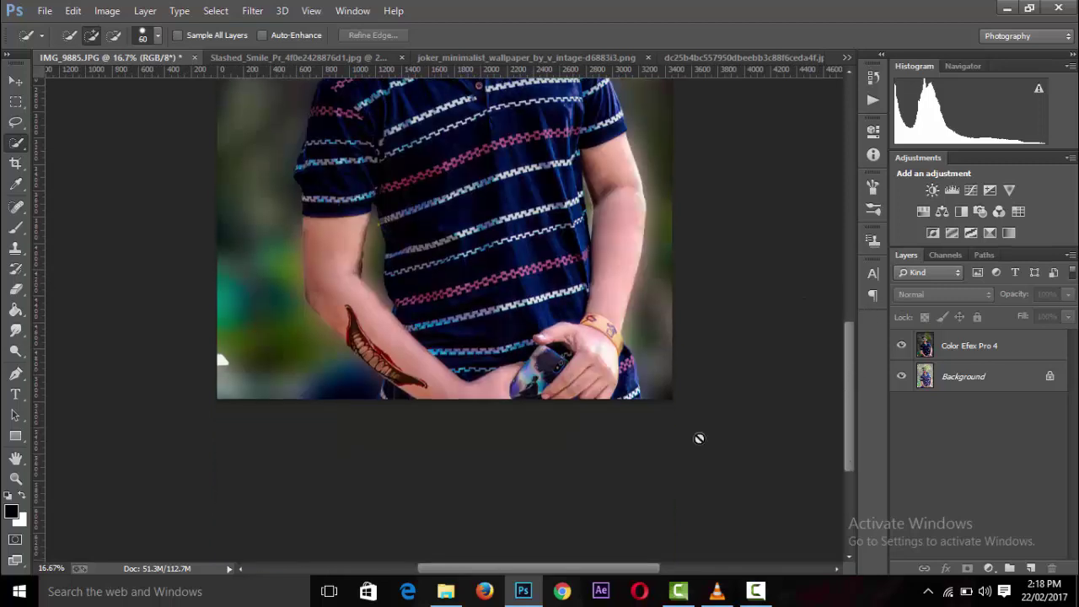
With the Clone Stamp tool active, merge the Color Efex Pro 4 layer into a single Background layer
{"action": "left_click", "coordinate": [16, 248]}
{"action": "left_click", "coordinate": [944, 345]}
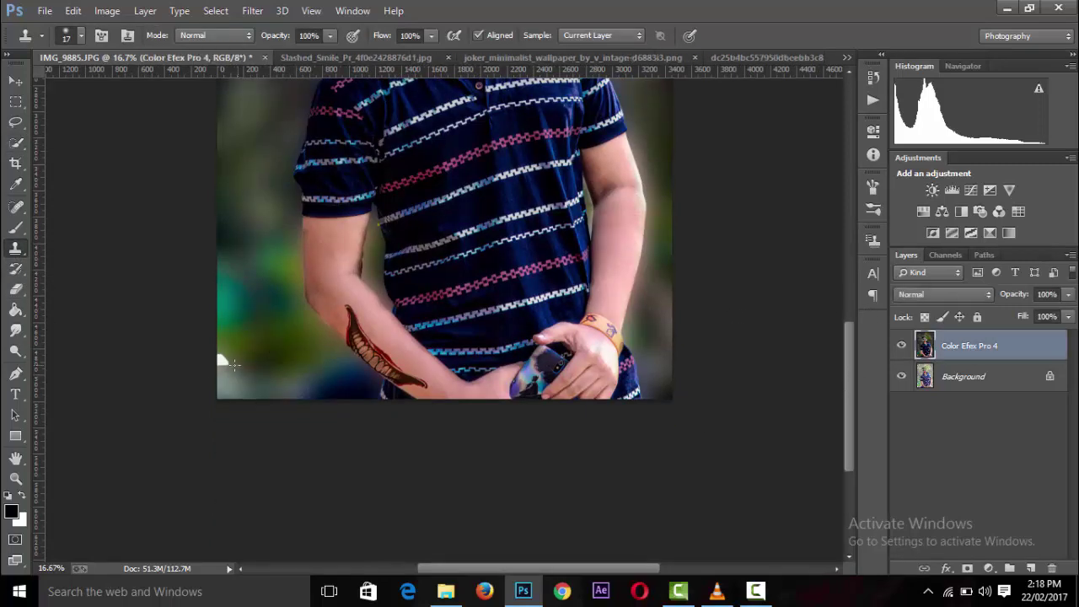
{"action": "left_click", "coordinate": [82, 35]}
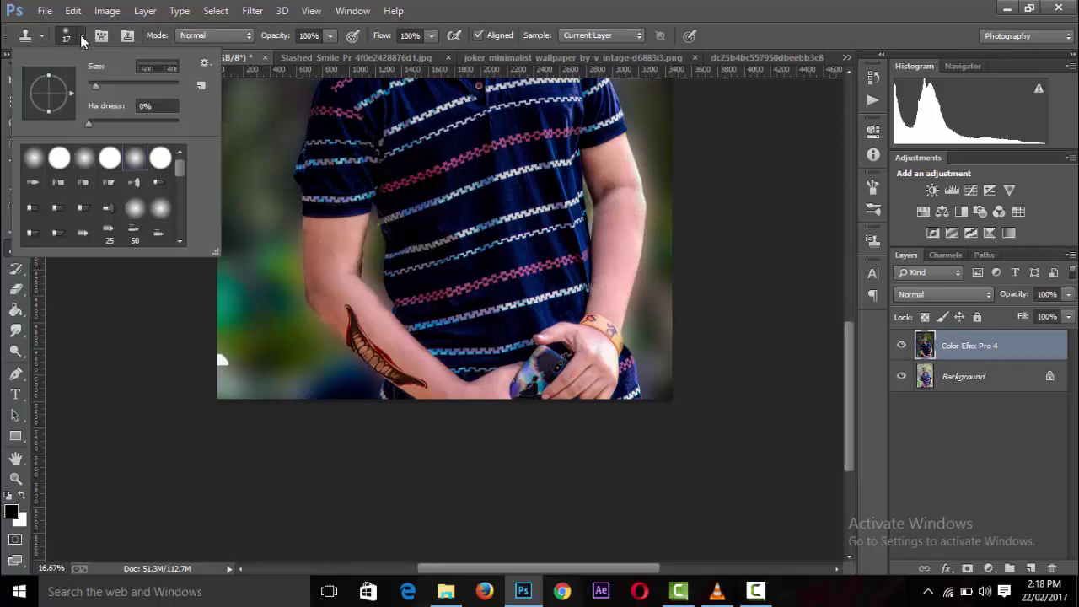
{"action": "left_click", "coordinate": [219, 357]}
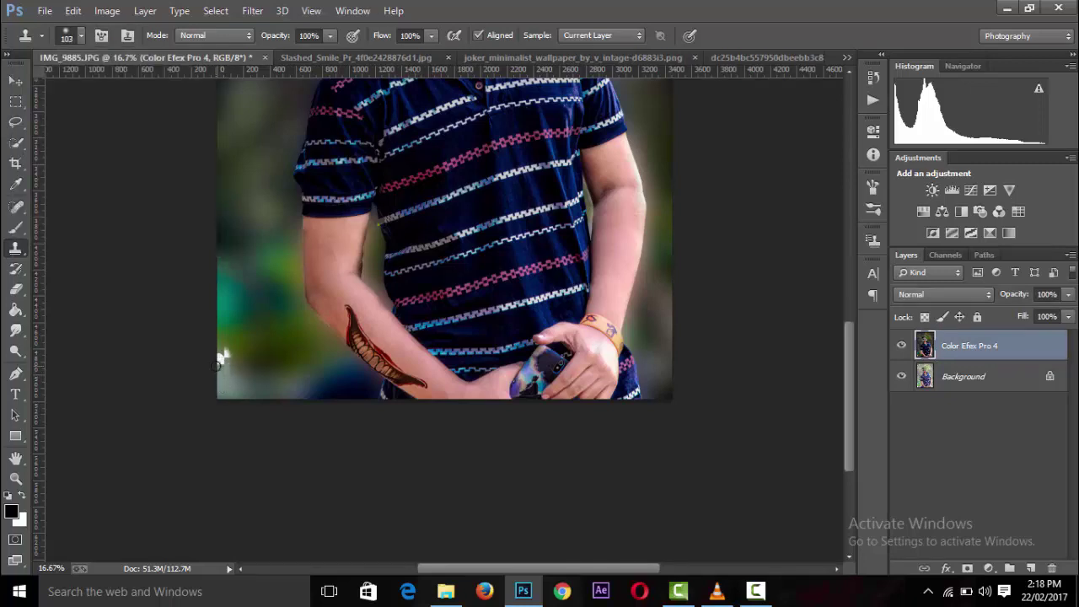
{"action": "right_click", "coordinate": [1013, 386]}
{"action": "left_click", "coordinate": [927, 474]}
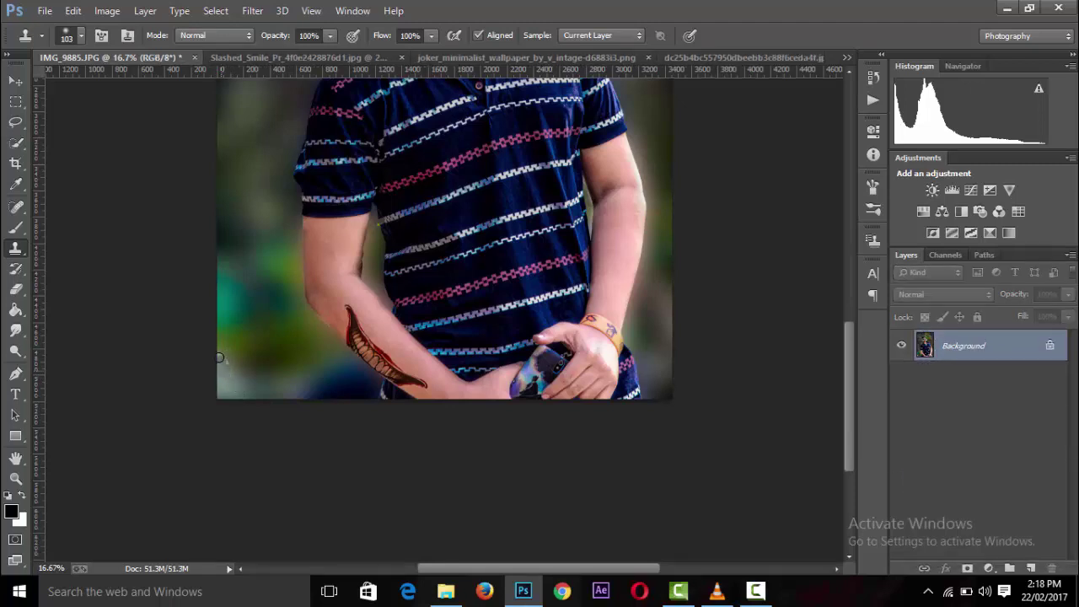
{"action": "key", "text": "ctrl+minus"}
{"action": "key", "text": "ctrl+minus"}
{"action": "key", "text": "ctrl+minus"}
{"action": "key", "text": "ctrl+minus"}
{"action": "key", "text": "ctrl+minus"}
{"action": "key", "text": "ctrl+minus"}
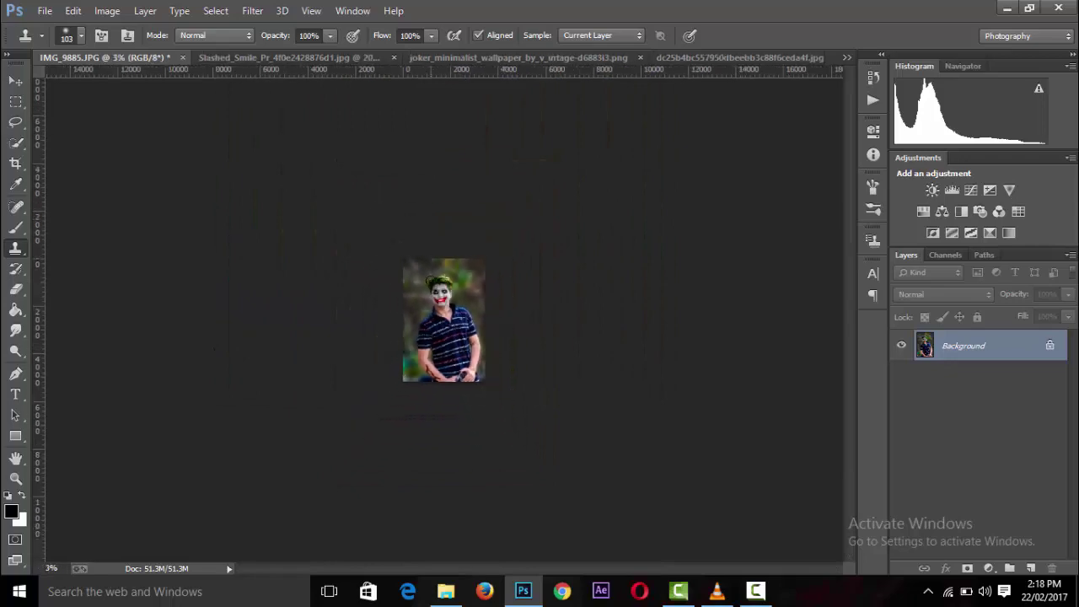
{"action": "key", "text": "ctrl+plus"}
{"action": "key", "text": "ctrl+plus"}
{"action": "key", "text": "ctrl+plus"}
{"action": "key", "text": "ctrl+plus"}
{"action": "key", "text": "ctrl+minus"}
{"action": "key", "text": "ctrl+minus"}
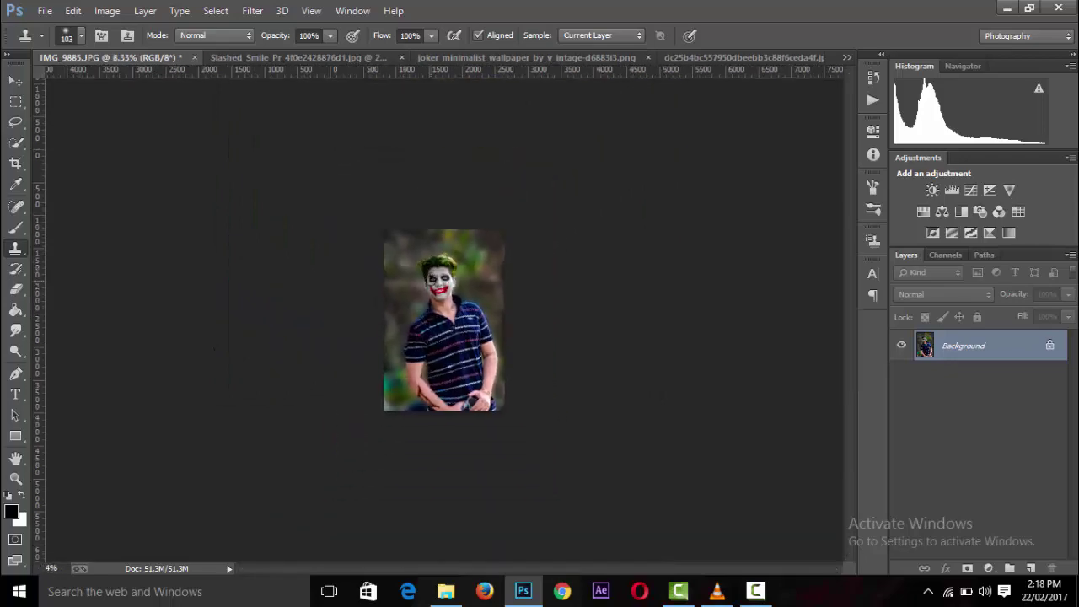
{"action": "key", "text": "ctrl+plus"}
{"action": "left_click", "coordinate": [252, 10]}
{"action": "mouse_move", "coordinate": [279, 432]}
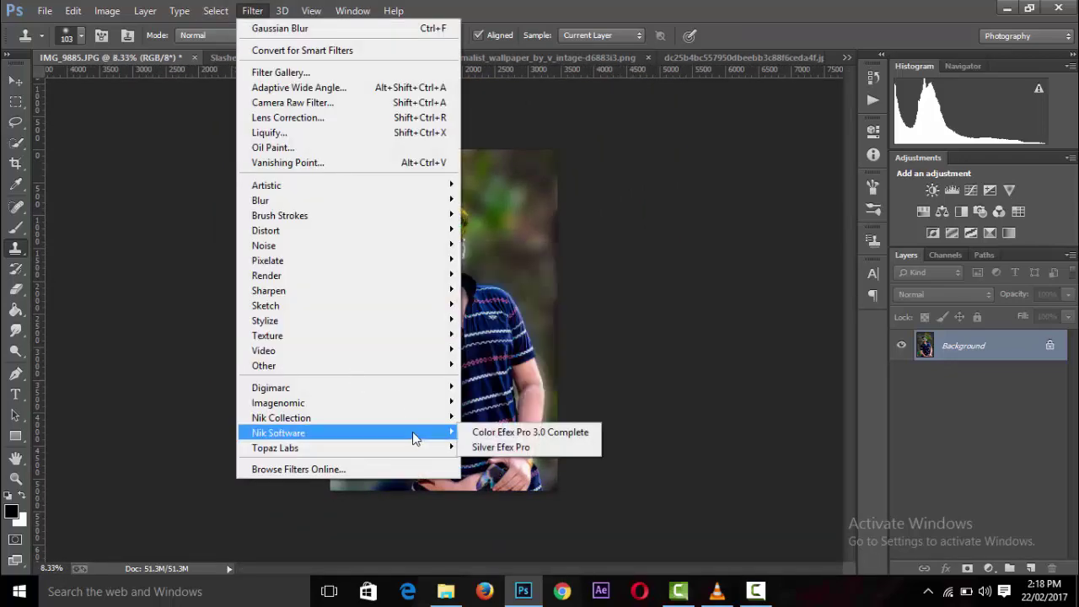
{"action": "left_click", "coordinate": [489, 430]}
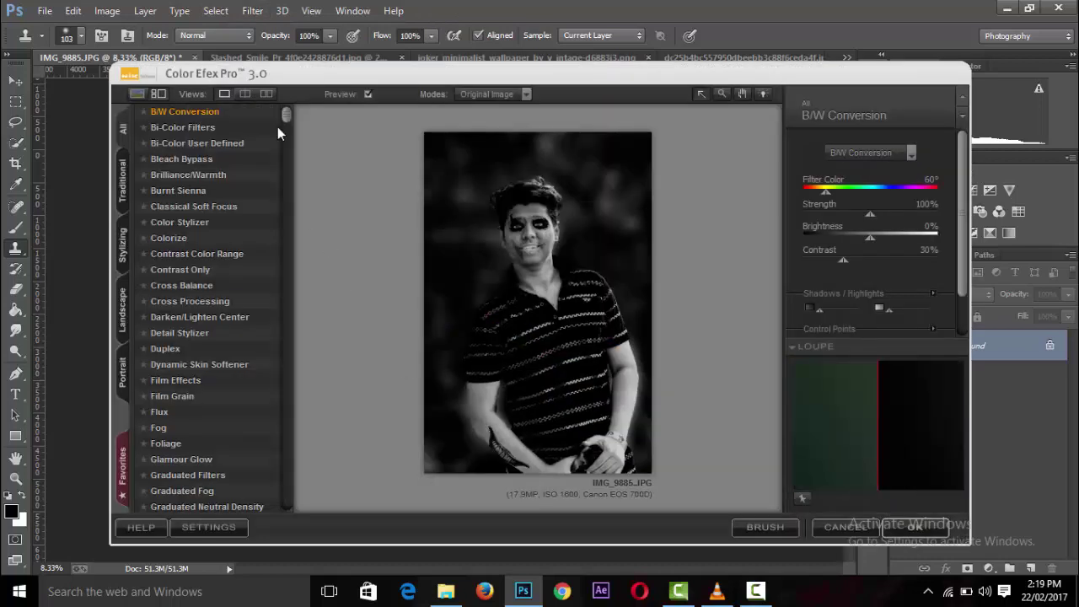
{"action": "left_click_drag", "start_coordinate": [286, 116], "coordinate": [283, 221]}
{"action": "left_click", "coordinate": [207, 440]}
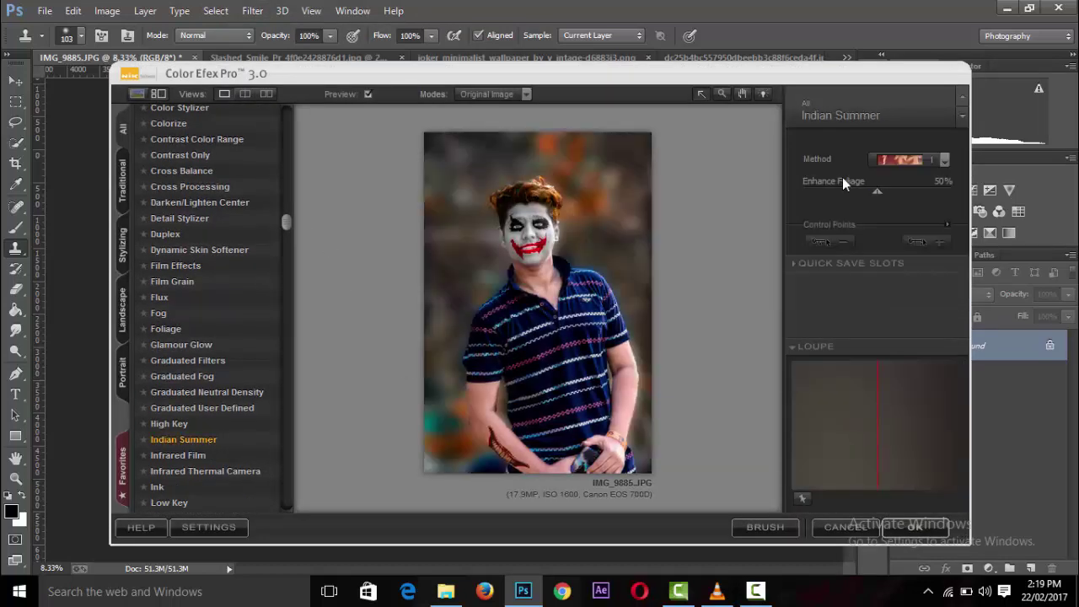
{"action": "left_click", "coordinate": [931, 154]}
{"action": "left_click", "coordinate": [922, 199]}
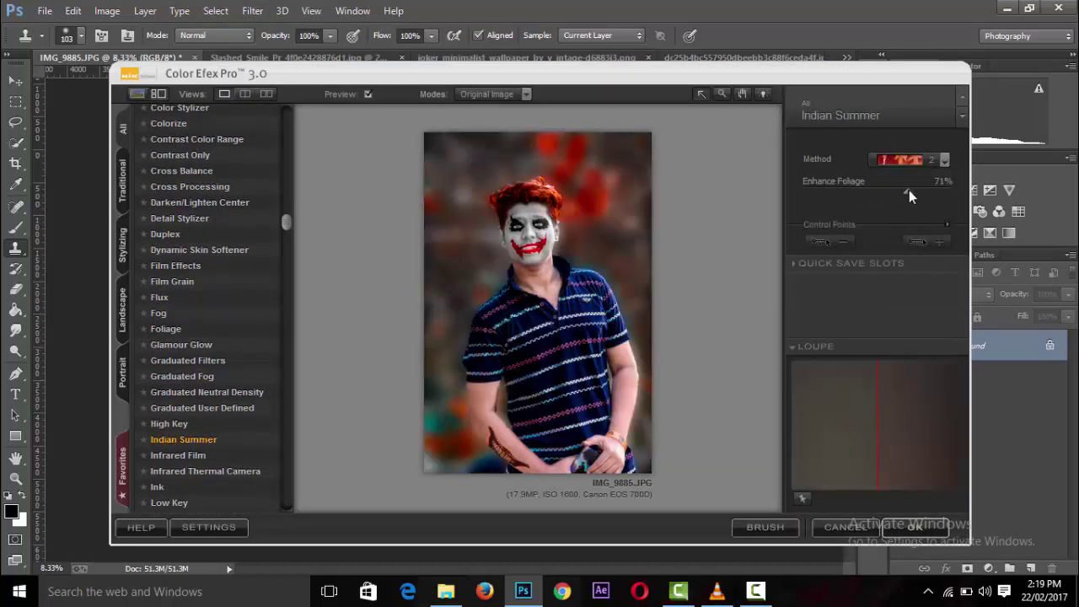
{"action": "left_click", "coordinate": [909, 191]}
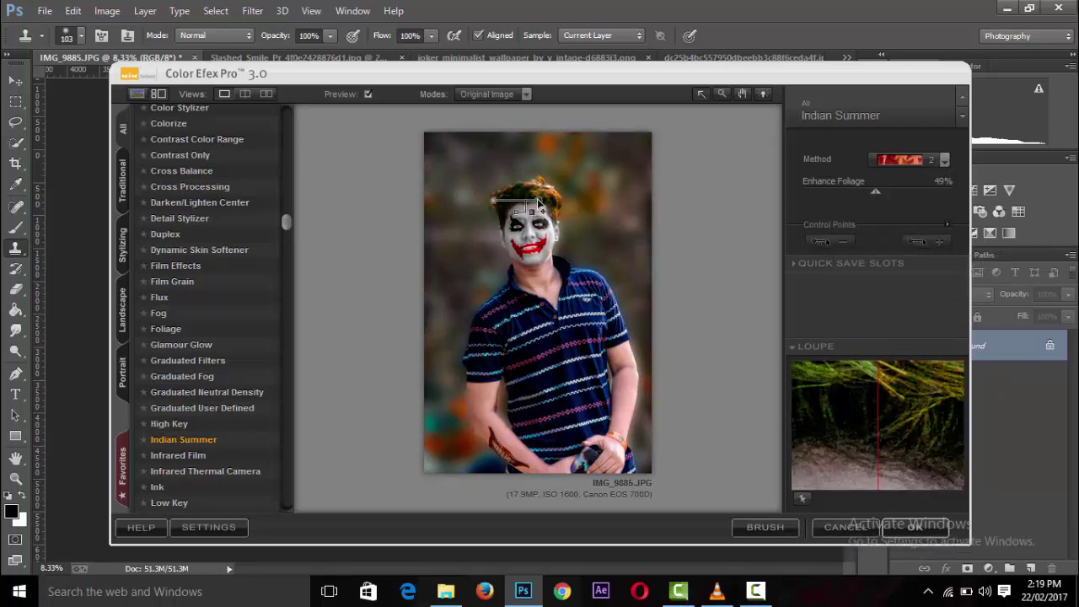
{"action": "left_click", "coordinate": [546, 196]}
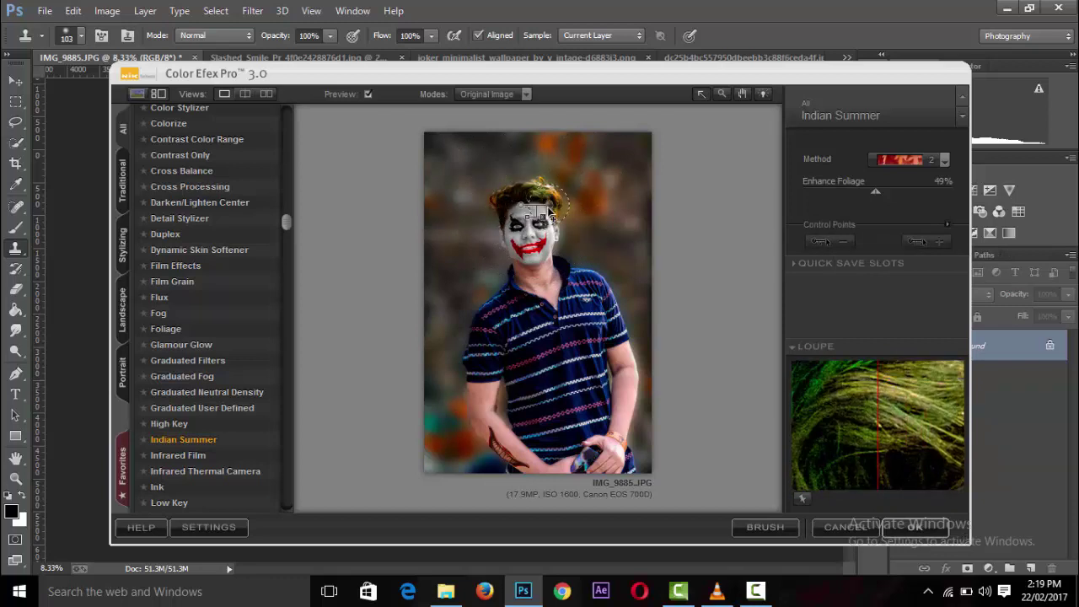
{"action": "left_click", "coordinate": [850, 524]}
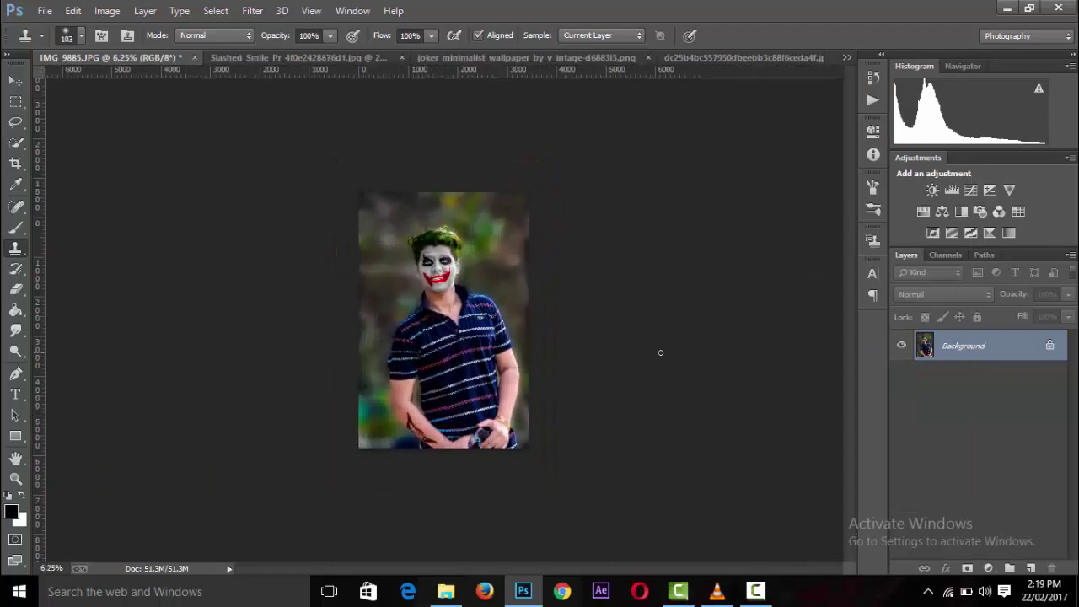
Apply Color Efex Pro 3.0 Foliage with Method 1 as a new layer, then zoom to inspect the greens
{"action": "left_click", "coordinate": [252, 10]}
{"action": "left_click", "coordinate": [506, 419]}
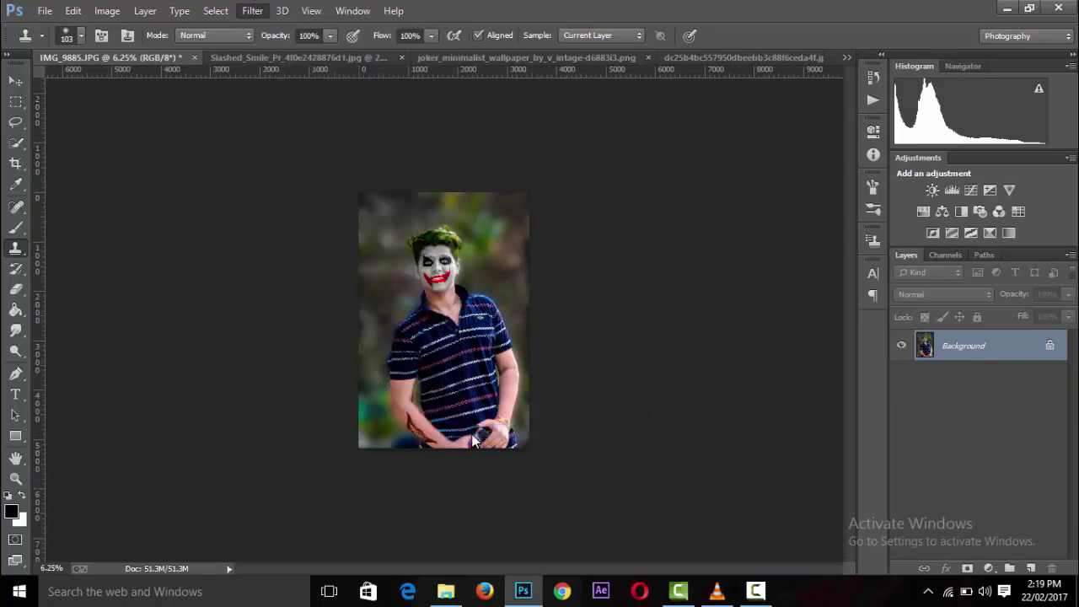
{"action": "mouse_move", "coordinate": [287, 114]}
{"action": "left_mouse_down"}
{"action": "mouse_move", "coordinate": [283, 494]}
{"action": "mouse_move", "coordinate": [282, 330]}
{"action": "left_mouse_up"}
{"action": "left_click", "coordinate": [170, 234]}
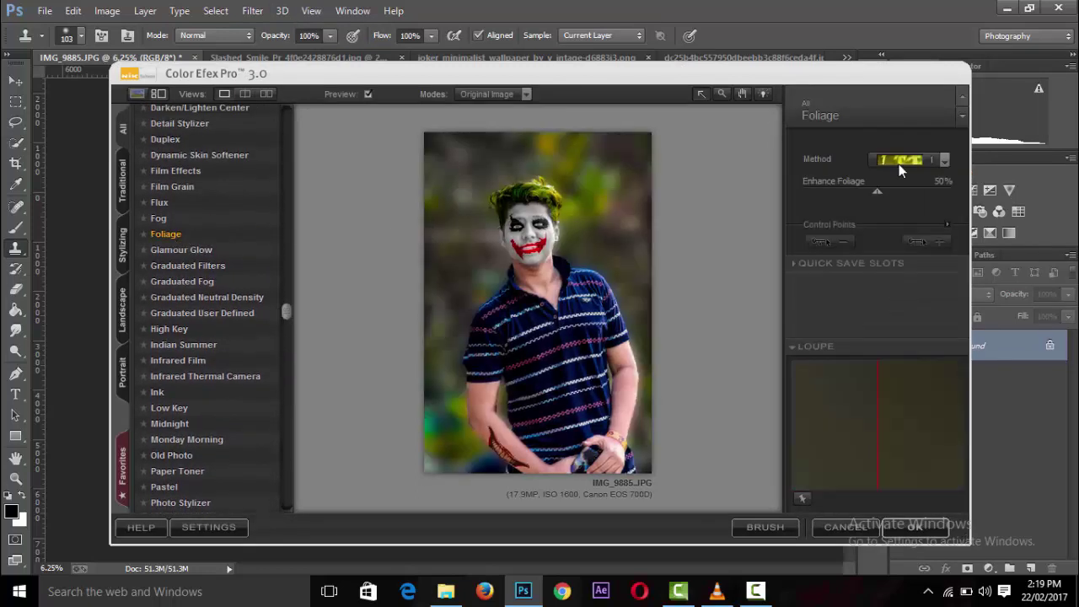
{"action": "left_click", "coordinate": [900, 182]}
{"action": "left_click", "coordinate": [896, 193]}
{"action": "left_click", "coordinate": [914, 527]}
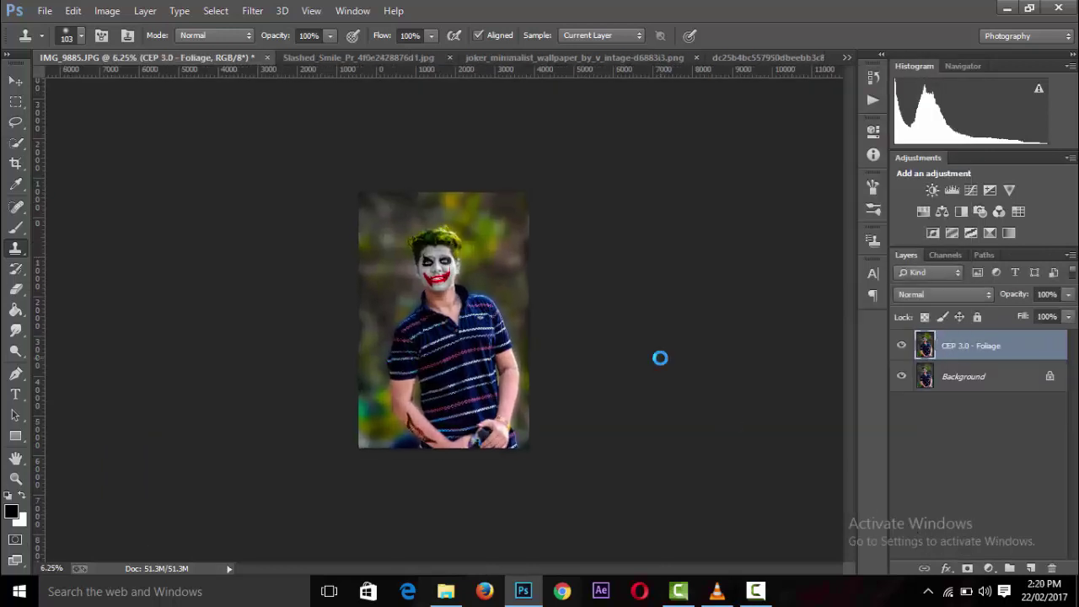
{"action": "key", "text": "ctrl+plus"}
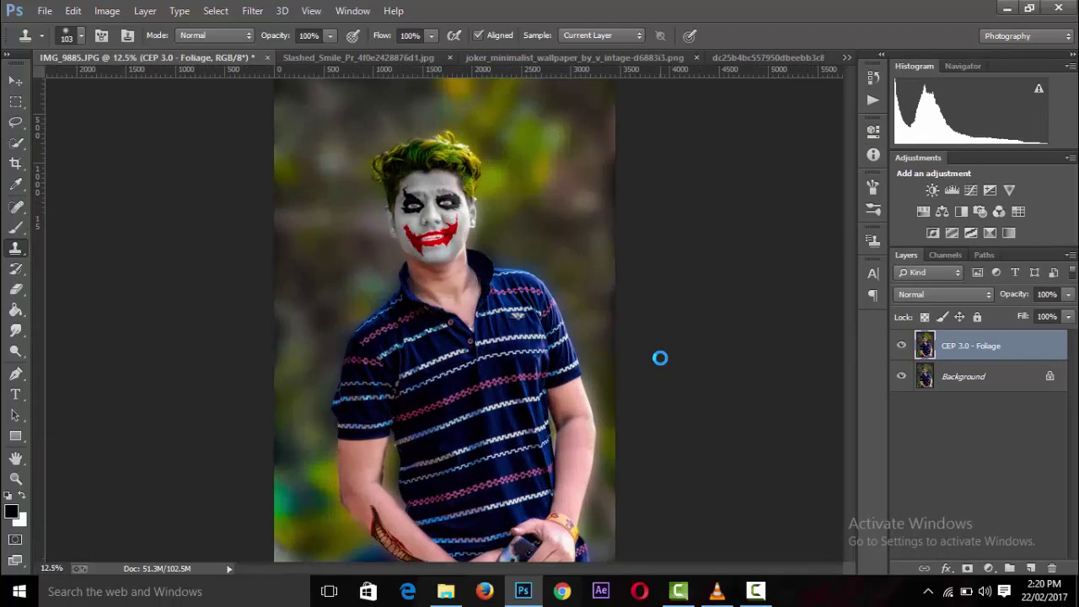
{"action": "key", "text": "ctrl+minus"}
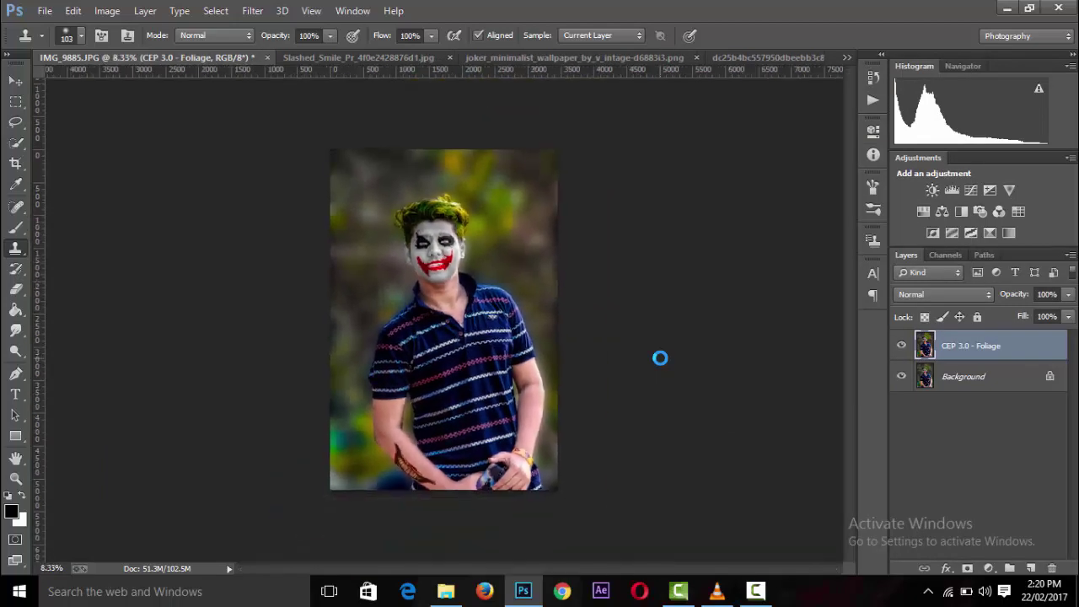
{"action": "key", "text": "ctrl+plus"}
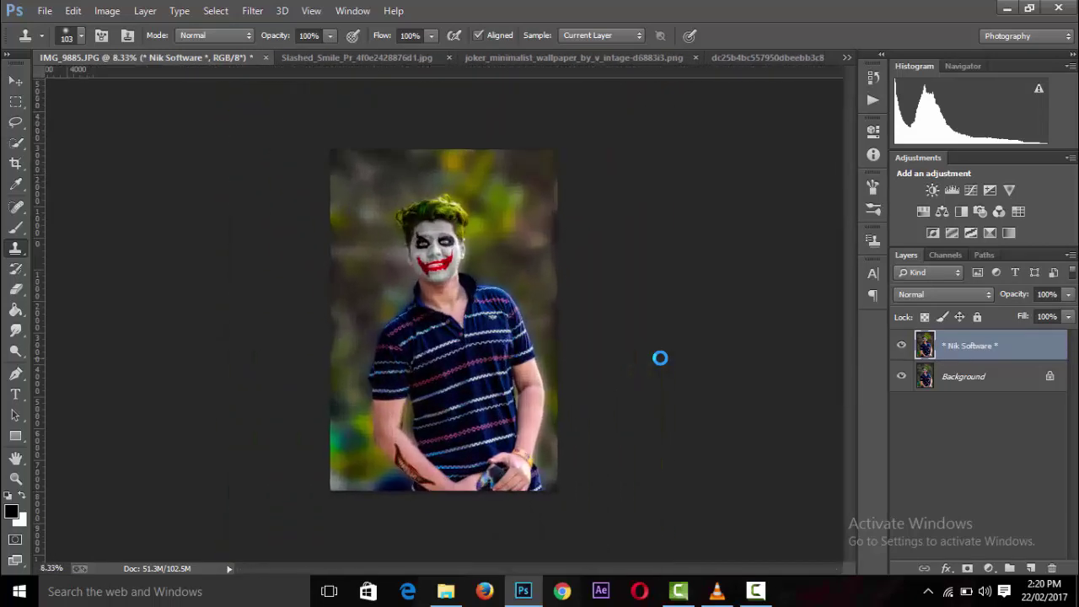
{"action": "key", "text": "ctrl+plus"}
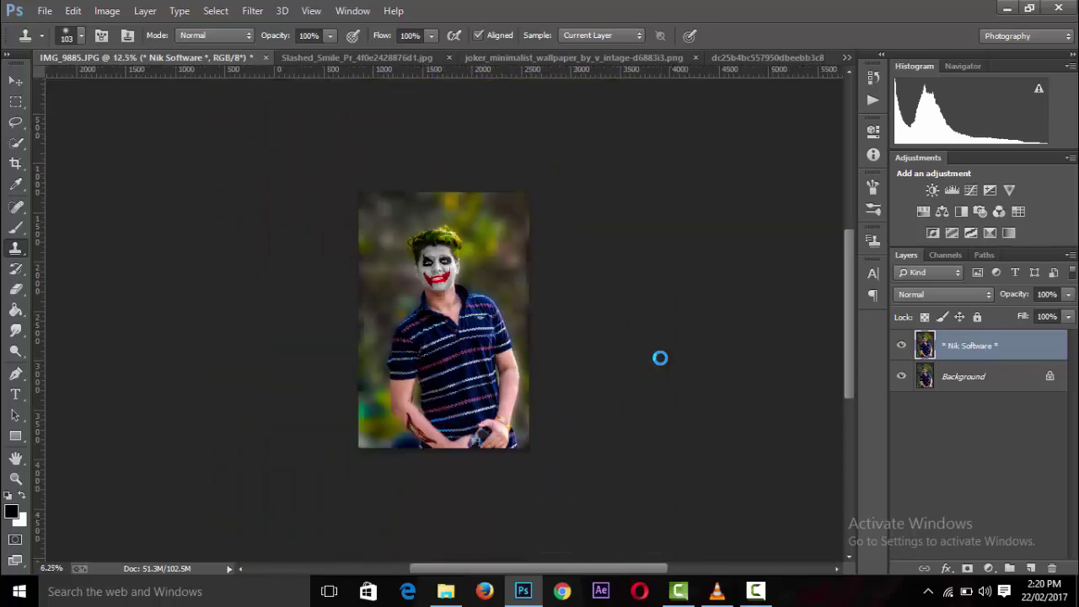
Apply Color Efex Pro 3.0 Dynamic Skin Softener as a new layer above the foliage layer
{"action": "left_click", "coordinate": [253, 10]}
{"action": "mouse_move", "coordinate": [279, 433]}
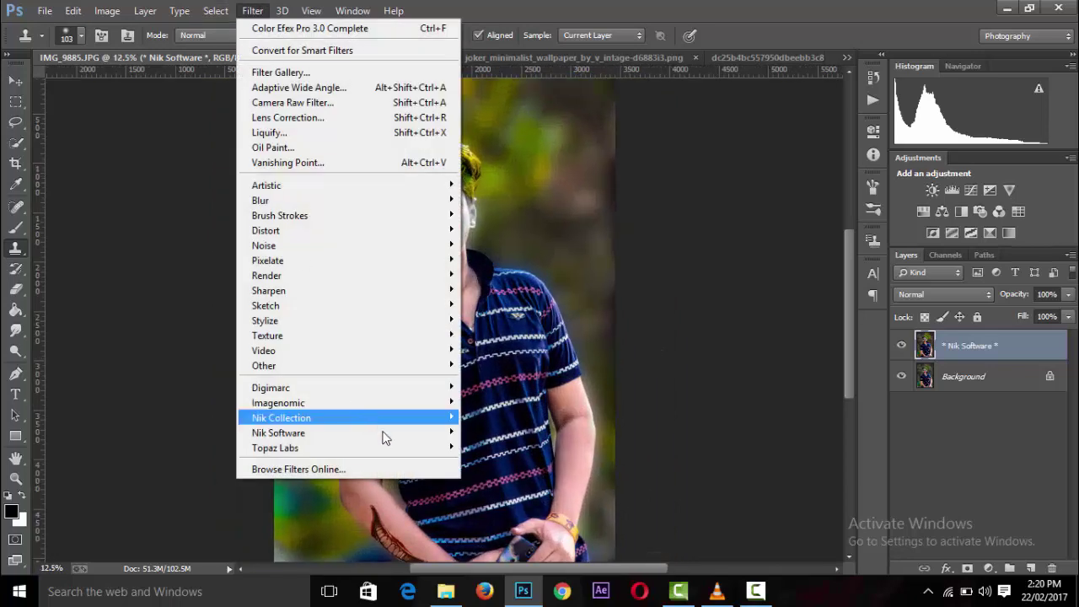
{"action": "left_click", "coordinate": [510, 445]}
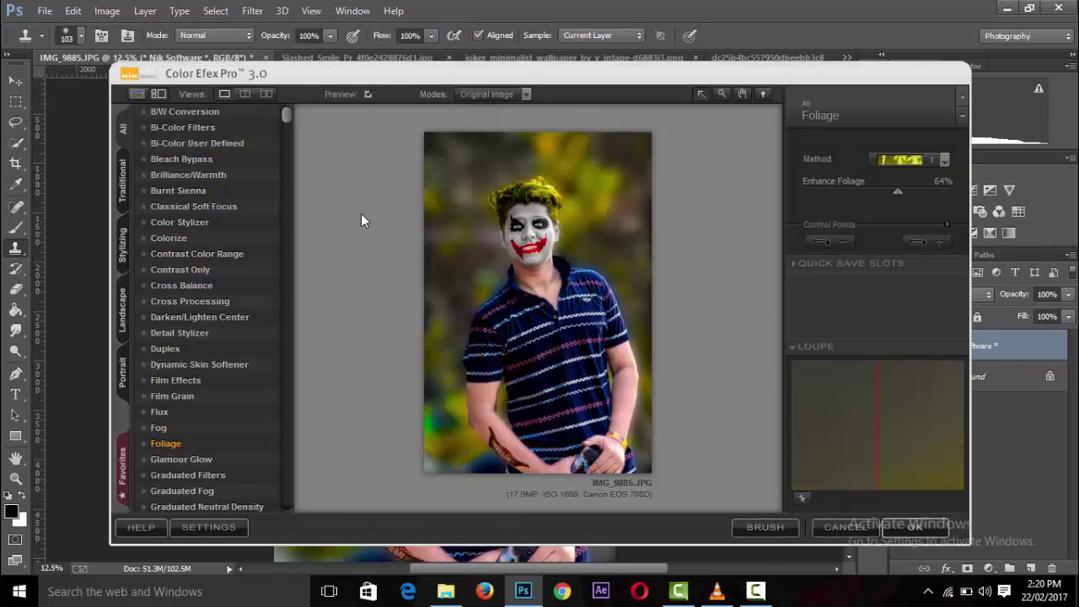
{"action": "left_click", "coordinate": [198, 364]}
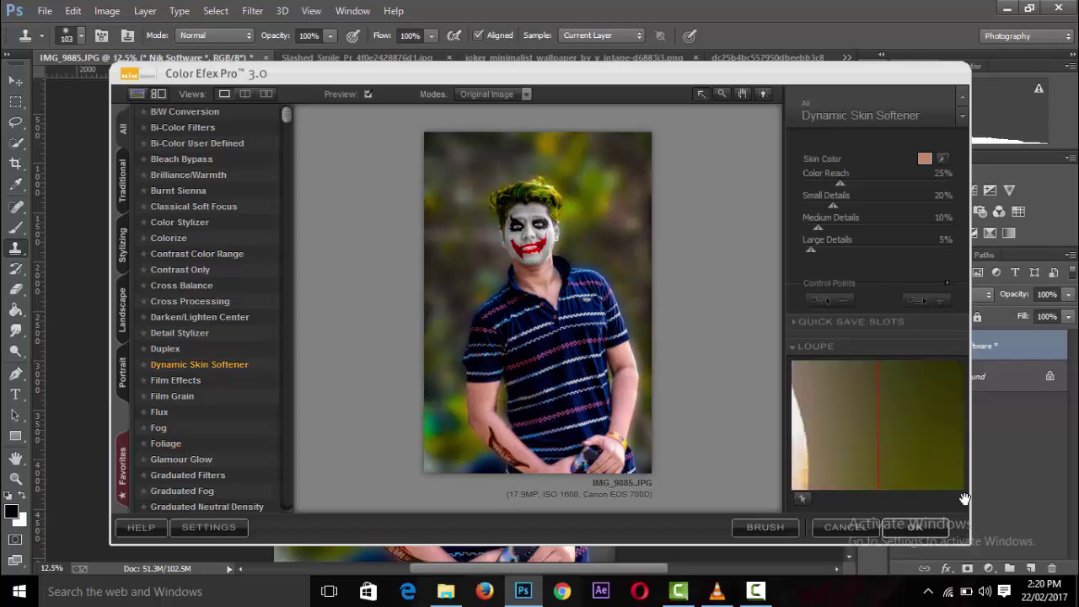
{"action": "left_click", "coordinate": [919, 528]}
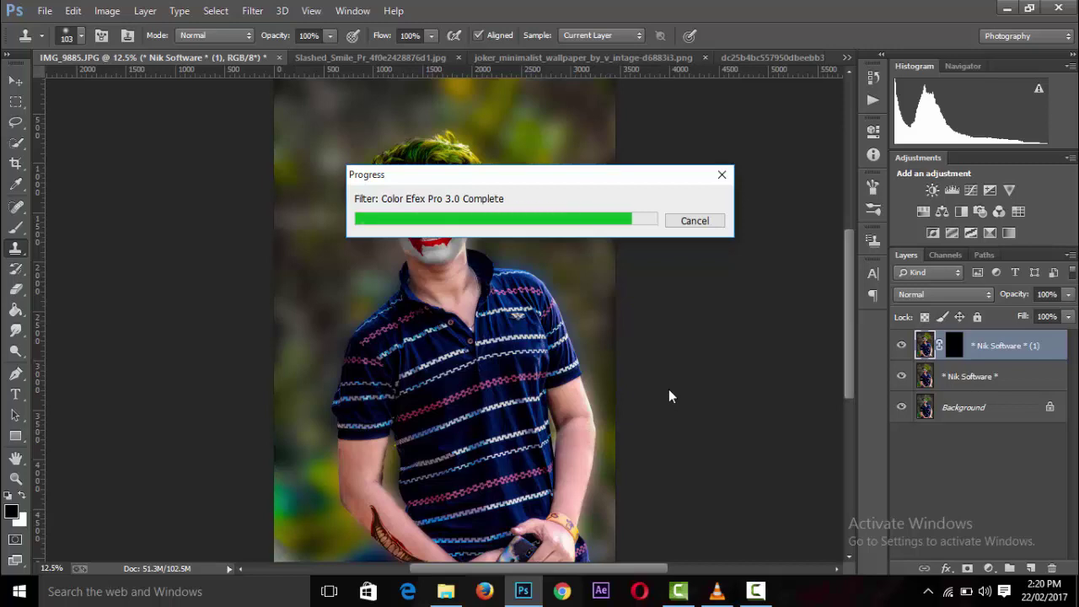
Zoom in and out across the portrait to inspect the softened skin
{"action": "key", "text": "ctrl+minus"}
{"action": "key", "text": "ctrl+minus"}
{"action": "key", "text": "ctrl+minus"}
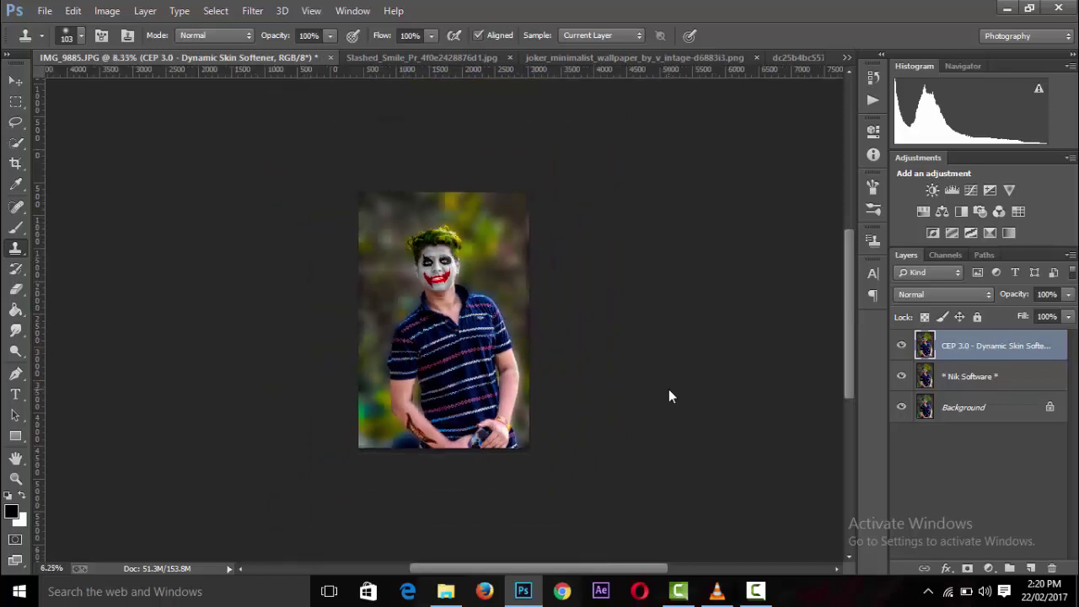
{"action": "key", "text": "ctrl+minus"}
{"action": "key", "text": "ctrl+minus"}
{"action": "key", "text": "ctrl+minus"}
{"action": "key", "text": "ctrl+plus"}
{"action": "key", "text": "ctrl+plus"}
{"action": "key", "text": "ctrl+plus"}
{"action": "key", "text": "ctrl+plus"}
{"action": "key", "text": "ctrl+plus"}
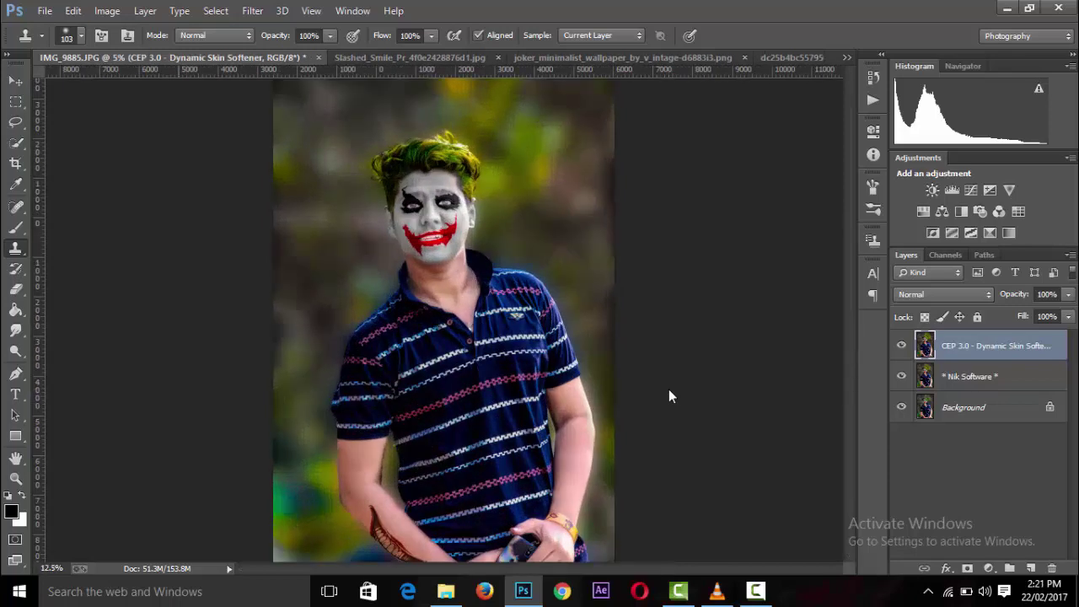
{"action": "key", "text": "ctrl+plus"}
{"action": "key", "text": "ctrl+plus"}
{"action": "key", "text": "ctrl+plus"}
{"action": "key", "text": "ctrl+minus"}
{"action": "key", "text": "ctrl+minus"}
{"action": "key", "text": "ctrl+minus"}
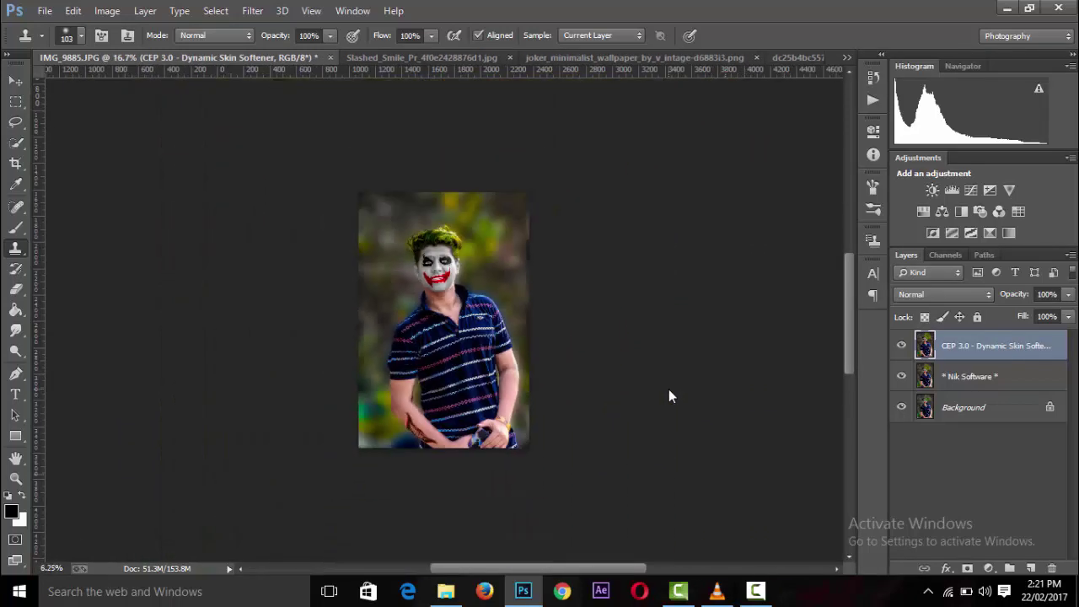
{"action": "key", "text": "ctrl+minus"}
{"action": "key", "text": "ctrl+minus"}
{"action": "key", "text": "ctrl+plus"}
{"action": "key", "text": "ctrl+plus"}
{"action": "key", "text": "ctrl+plus"}
{"action": "key", "text": "ctrl+plus"}
{"action": "key", "text": "ctrl+plus"}
{"action": "key", "text": "ctrl+minus"}
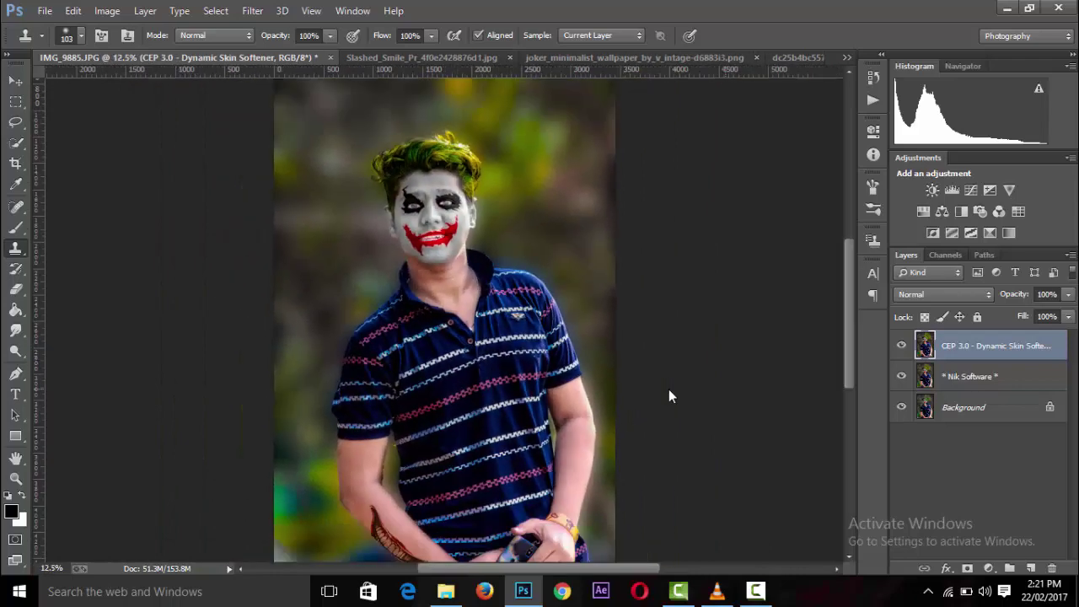
{"action": "key", "text": "ctrl+minus"}
{"action": "key", "text": "ctrl+minus"}
{"action": "key", "text": "ctrl+minus"}
{"action": "key", "text": "ctrl+plus"}
{"action": "key", "text": "ctrl+plus"}
{"action": "key", "text": "ctrl+plus"}
{"action": "key", "text": "ctrl+plus"}
{"action": "key", "text": "ctrl+plus"}
{"action": "key", "text": "ctrl+plus"}
{"action": "key", "text": "ctrl+plus"}
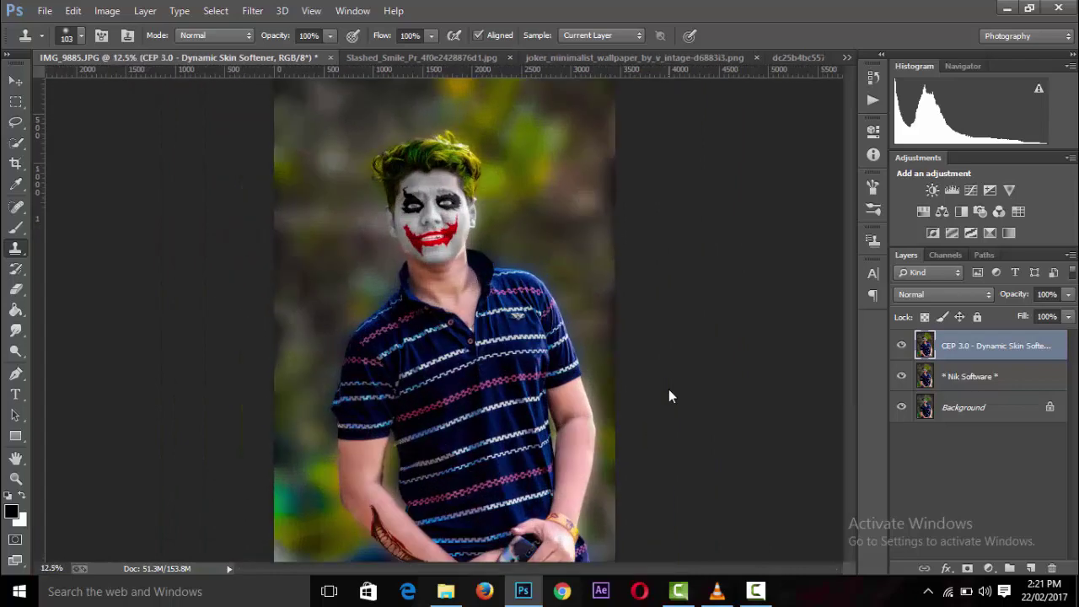
{"action": "key", "text": "ctrl+minus"}
{"action": "key", "text": "ctrl+minus"}
{"action": "key", "text": "ctrl+plus"}
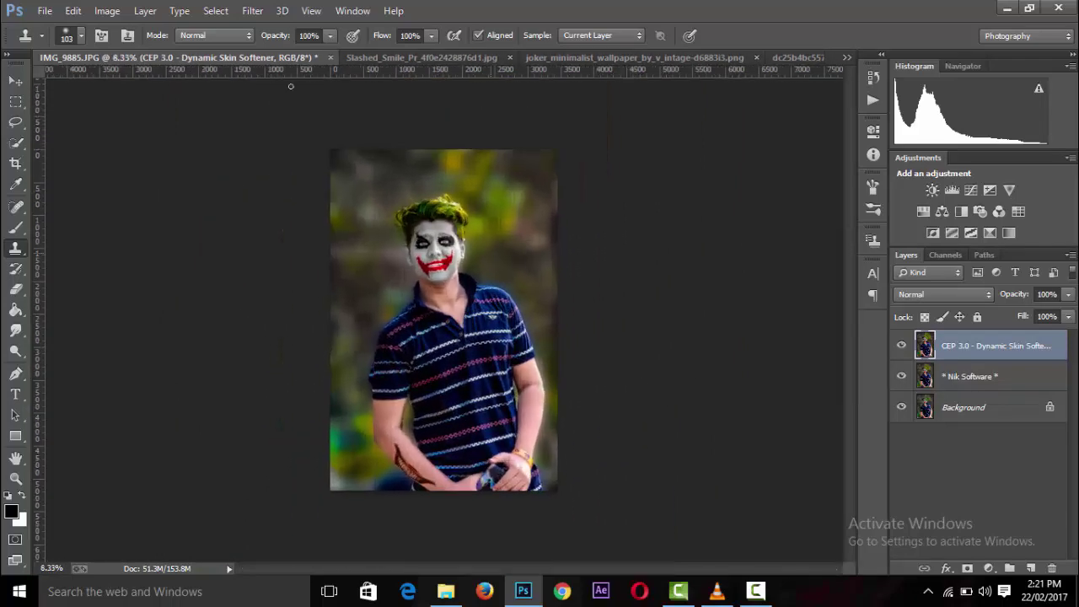
{"action": "left_click", "coordinate": [252, 10]}
In Camera Raw, reset Basic and set Clarity +46, Exposure +0.40 and Blacks -53
{"action": "left_click", "coordinate": [286, 99]}
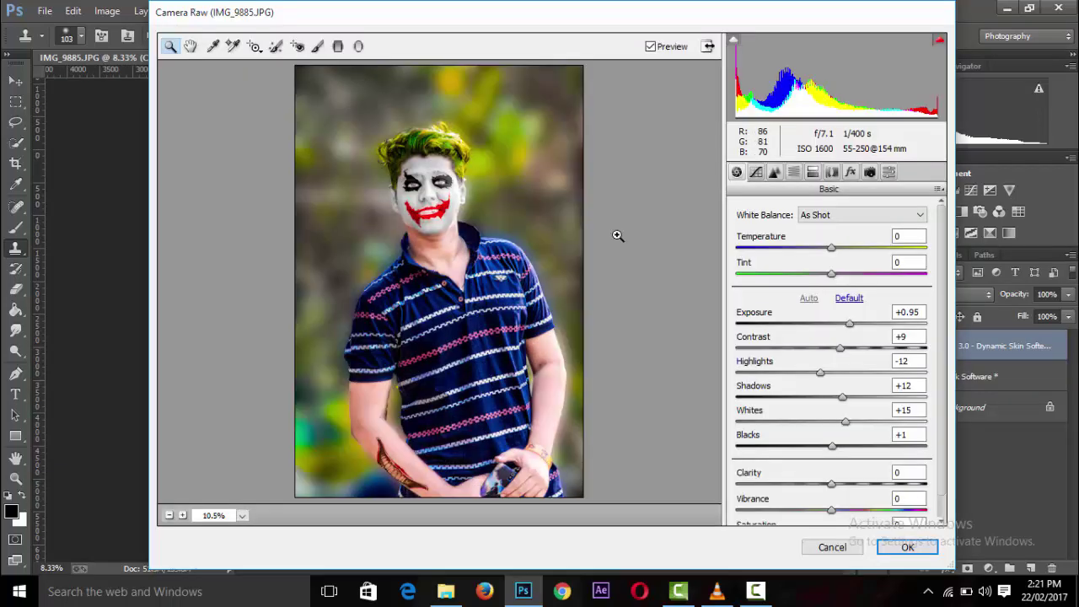
{"action": "left_click", "coordinate": [849, 298]}
{"action": "left_click_drag", "start_coordinate": [831, 483], "coordinate": [877, 485]}
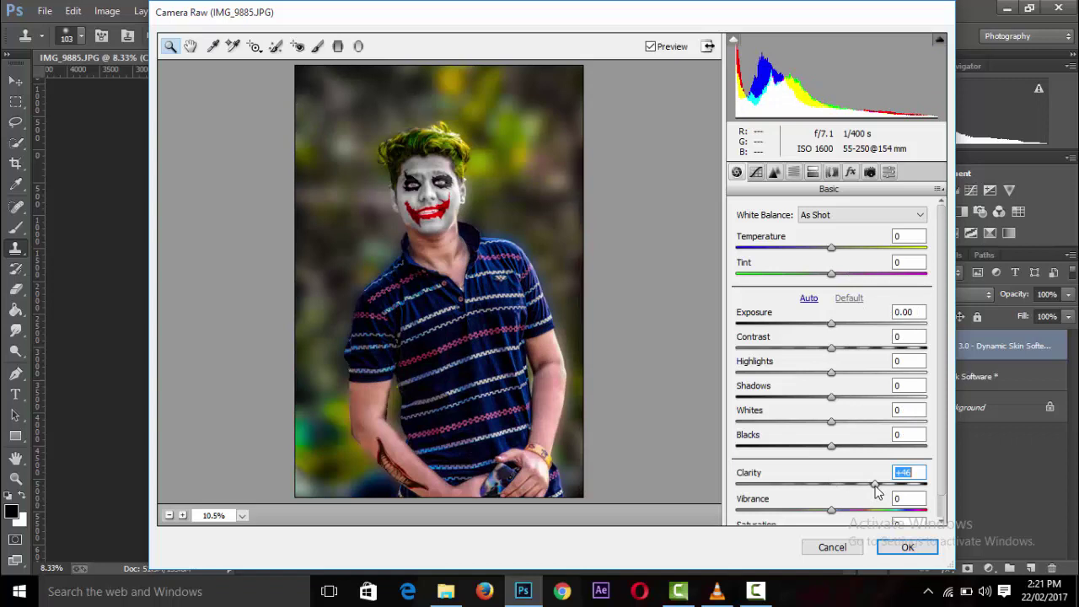
{"action": "left_click", "coordinate": [840, 324]}
{"action": "left_click_drag", "start_coordinate": [831, 446], "coordinate": [781, 447]}
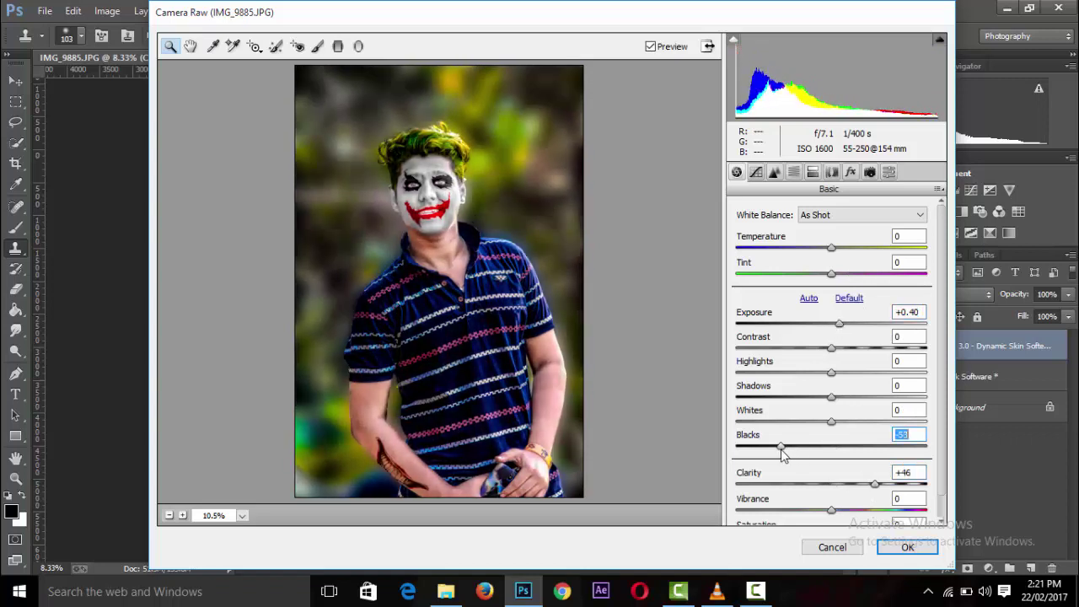
Lower Shadows to -51 and reduce Contrast slightly
{"action": "left_click", "coordinate": [646, 304]}
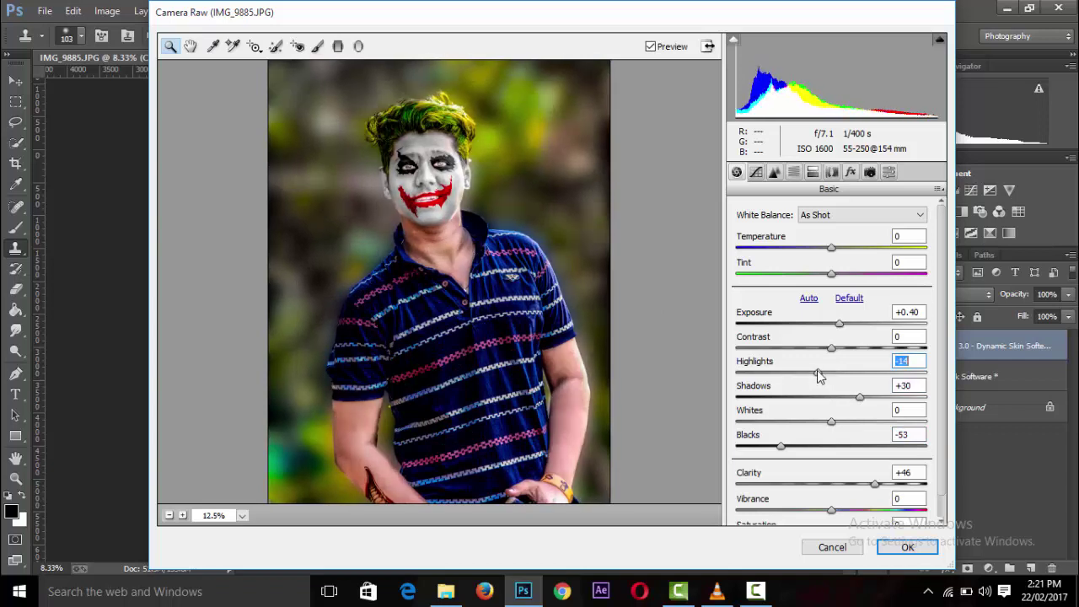
{"action": "key", "text": "ctrl+minus"}
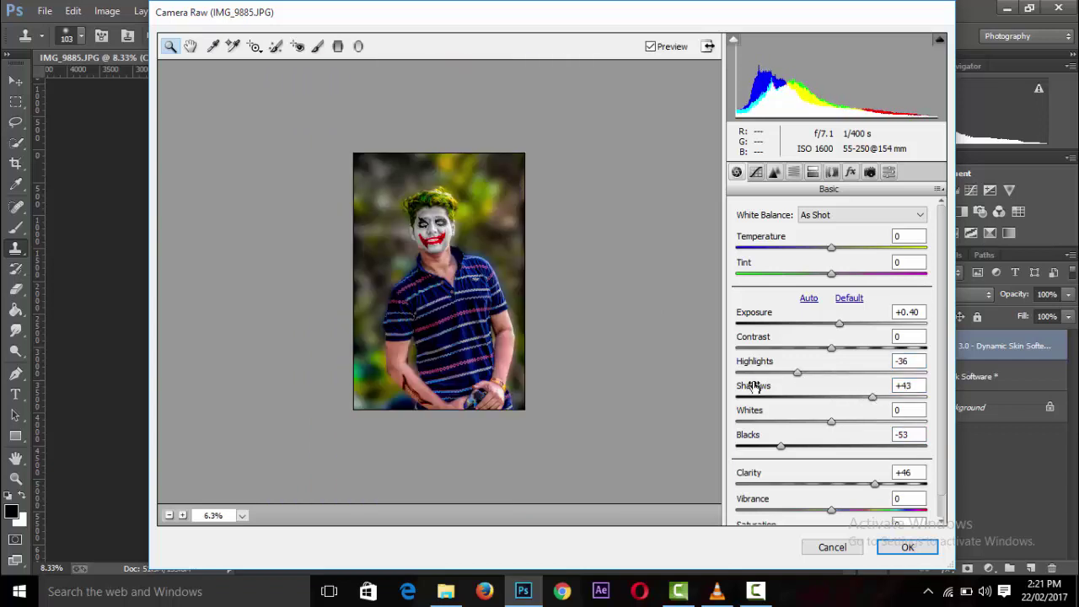
{"action": "mouse_move", "coordinate": [847, 408]}
{"action": "left_mouse_down"}
{"action": "mouse_move", "coordinate": [822, 379]}
{"action": "mouse_move", "coordinate": [799, 403]}
{"action": "left_mouse_up"}
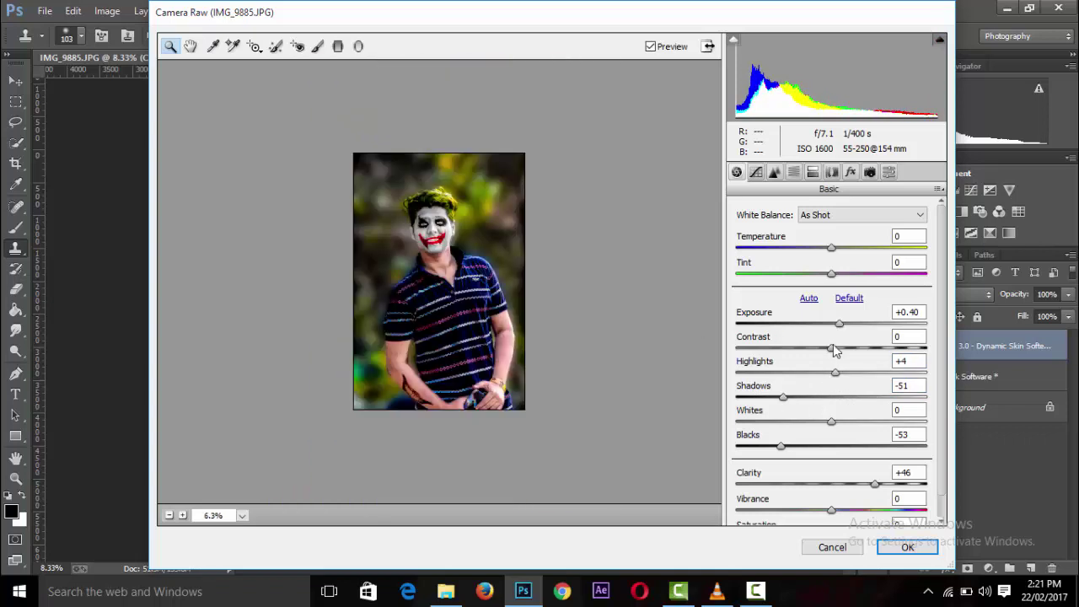
{"action": "left_click_drag", "start_coordinate": [841, 352], "coordinate": [836, 350]}
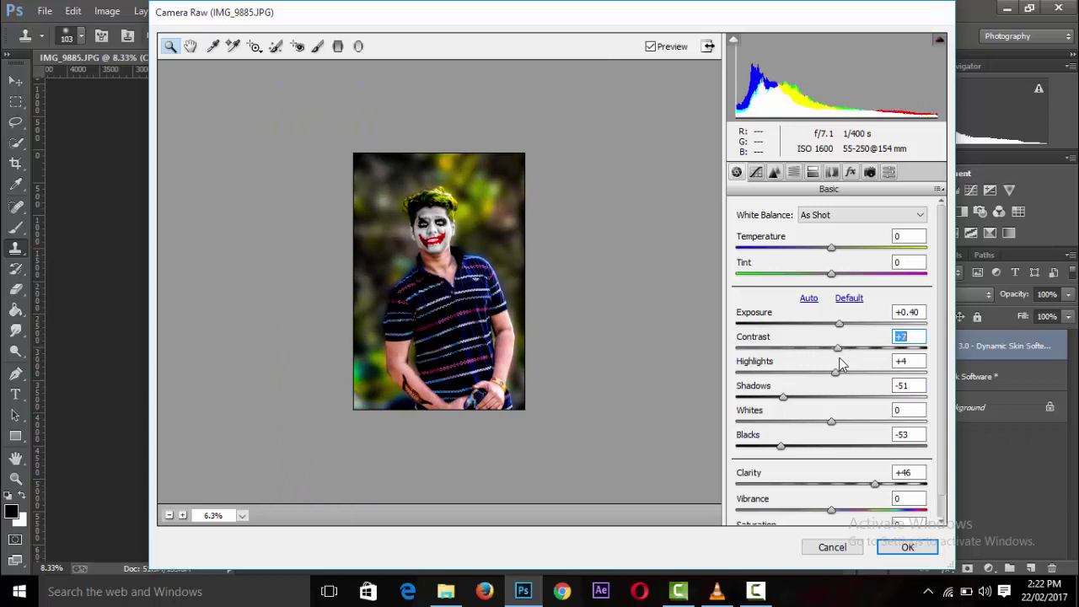
{"action": "type", "text": "0"}
{"action": "key", "text": "Return"}
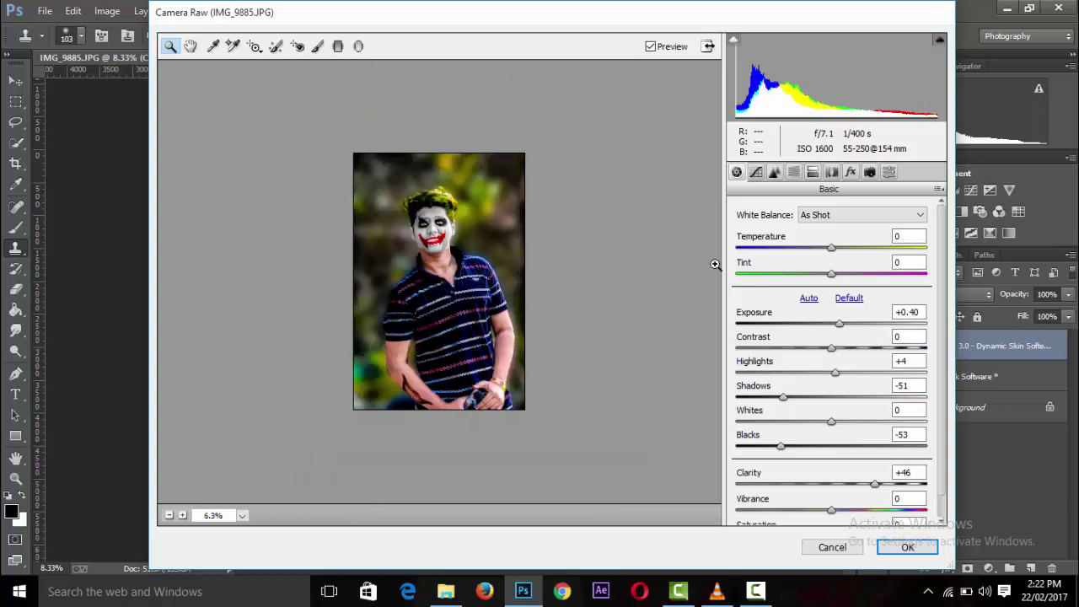
Add a darkening Post Crop Vignetting and apply the Camera Raw grade to the layer
{"action": "left_click", "coordinate": [773, 175]}
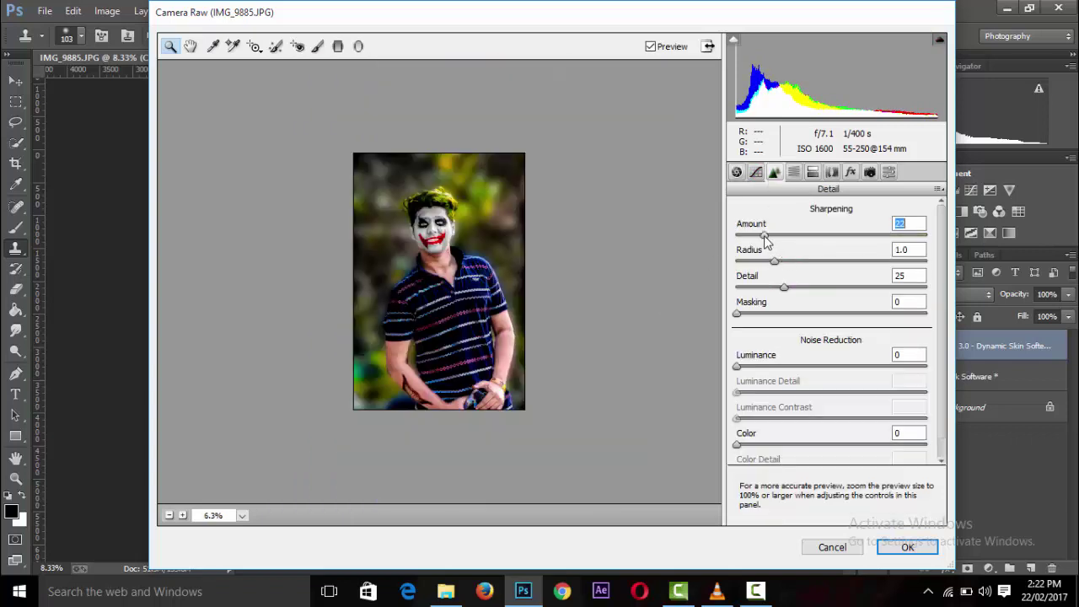
{"action": "left_click", "coordinate": [832, 173]}
{"action": "left_click", "coordinate": [851, 173]}
{"action": "left_click_drag", "start_coordinate": [835, 376], "coordinate": [826, 379]}
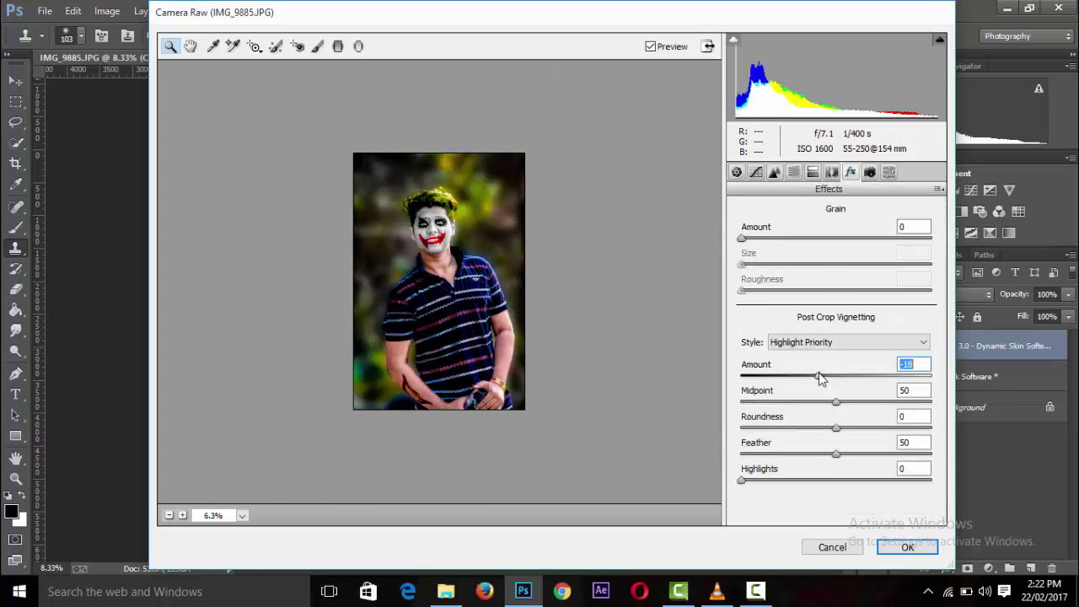
{"action": "left_click", "coordinate": [905, 544]}
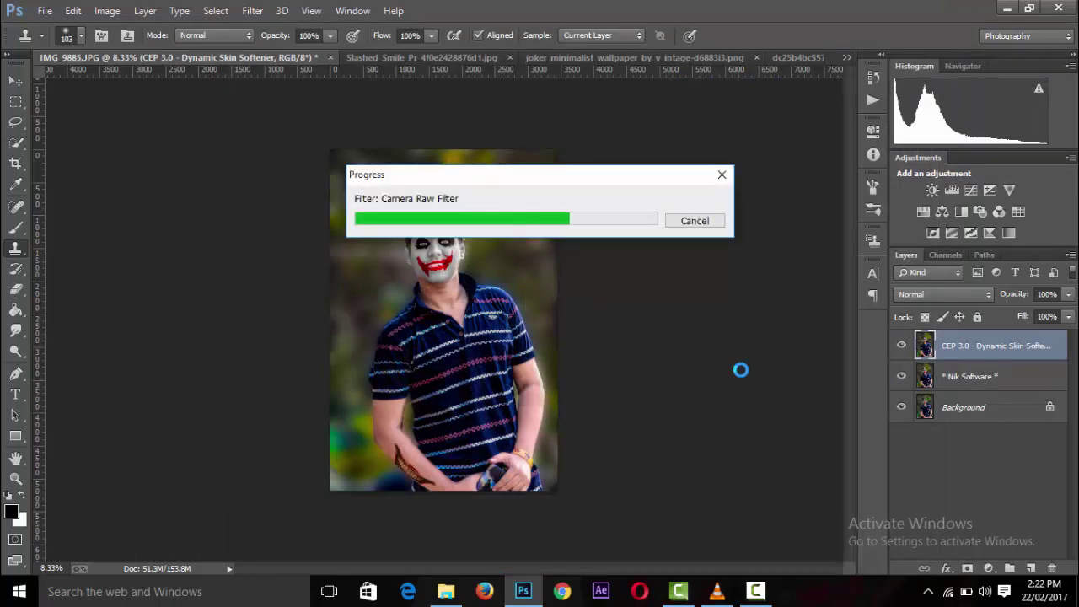
{"action": "key", "text": "ctrl+minus"}
{"action": "key", "text": "ctrl+minus"}
{"action": "key", "text": "ctrl+minus"}
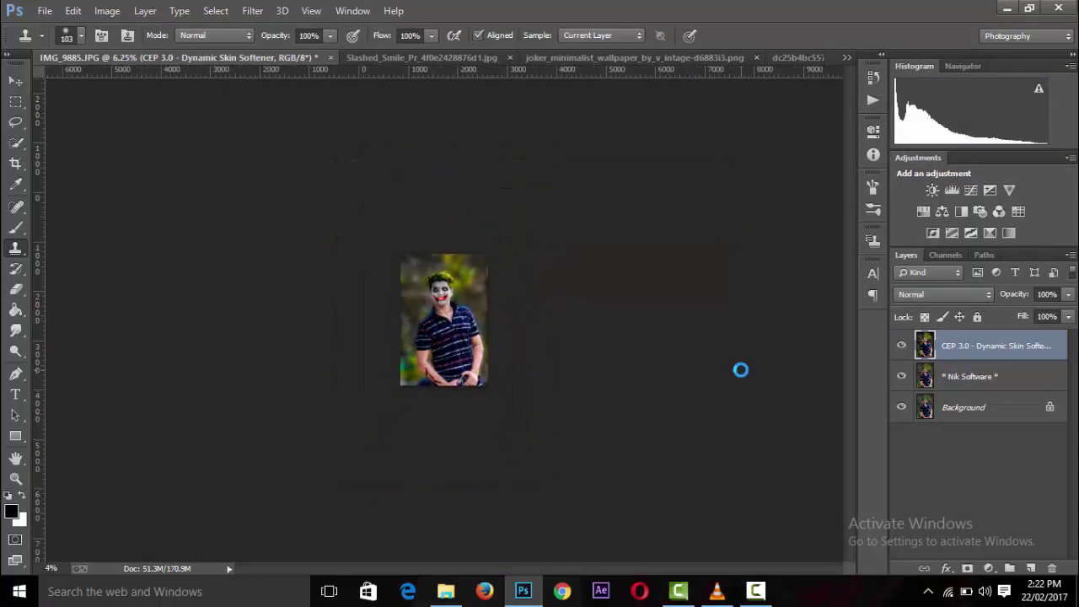
{"action": "key", "text": "ctrl+plus"}
{"action": "key", "text": "ctrl+plus"}
{"action": "key", "text": "ctrl+plus"}
{"action": "key", "text": "ctrl+plus"}
{"action": "key", "text": "ctrl+minus"}
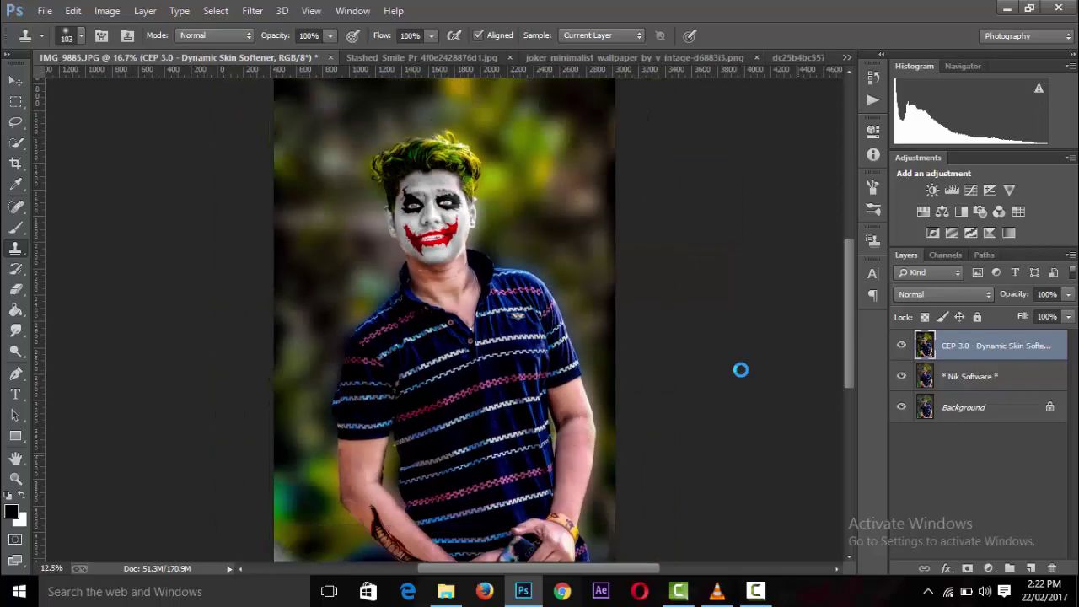